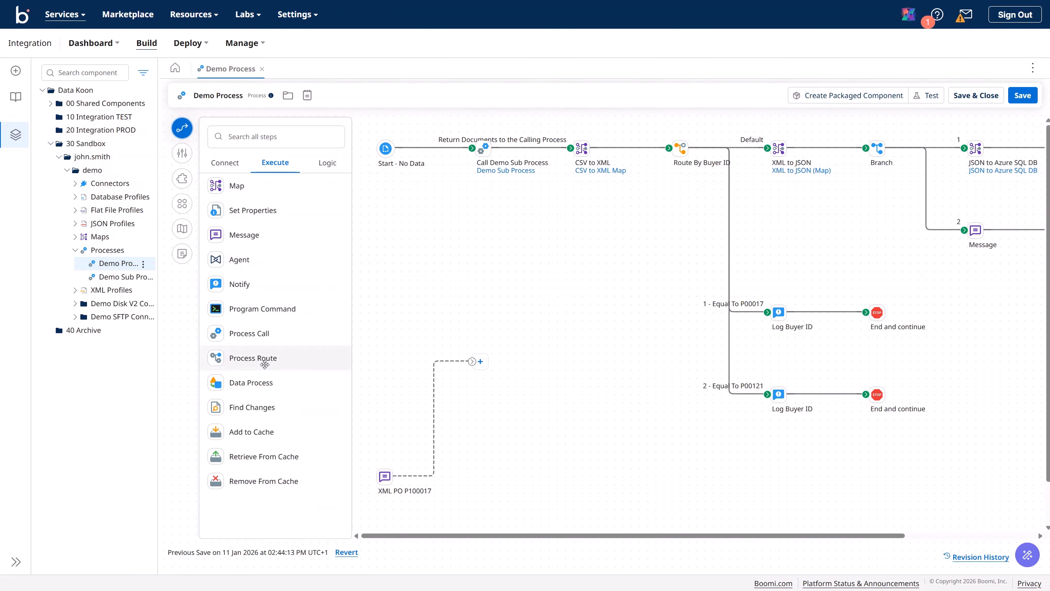
Place a Process Route step on the Demo Process canvas, read its description, and leave it unconfigured.
drag(265, 360, 417, 281)
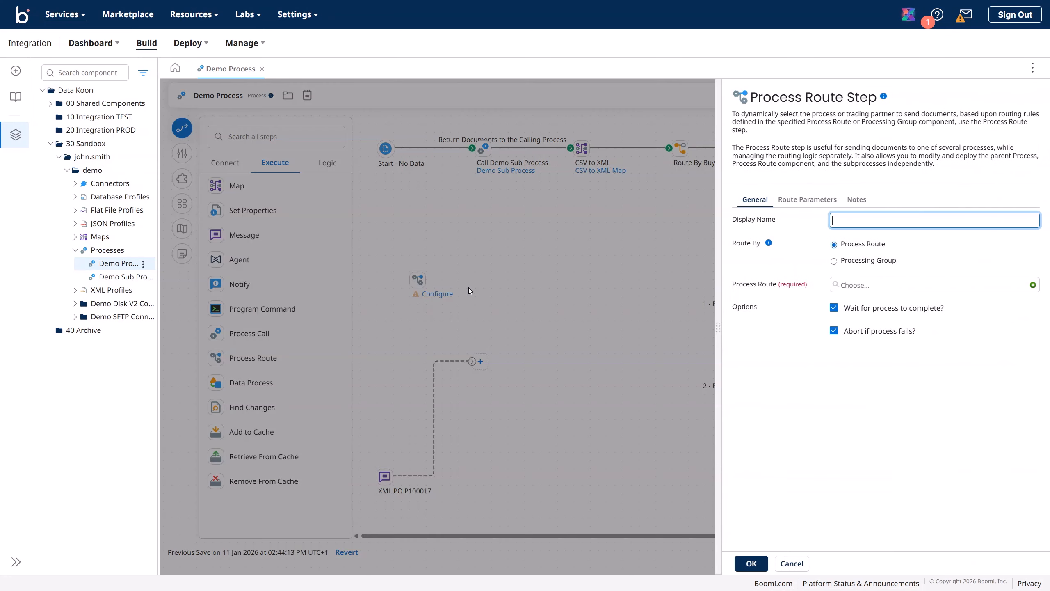
click(747, 113)
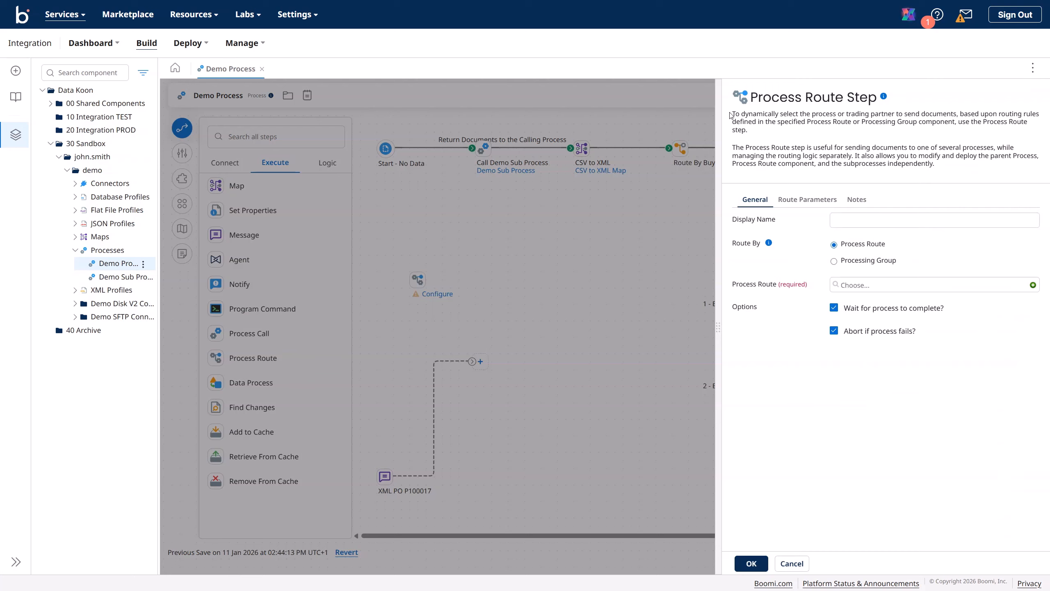
drag(733, 113, 807, 113)
click(836, 117)
click(791, 563)
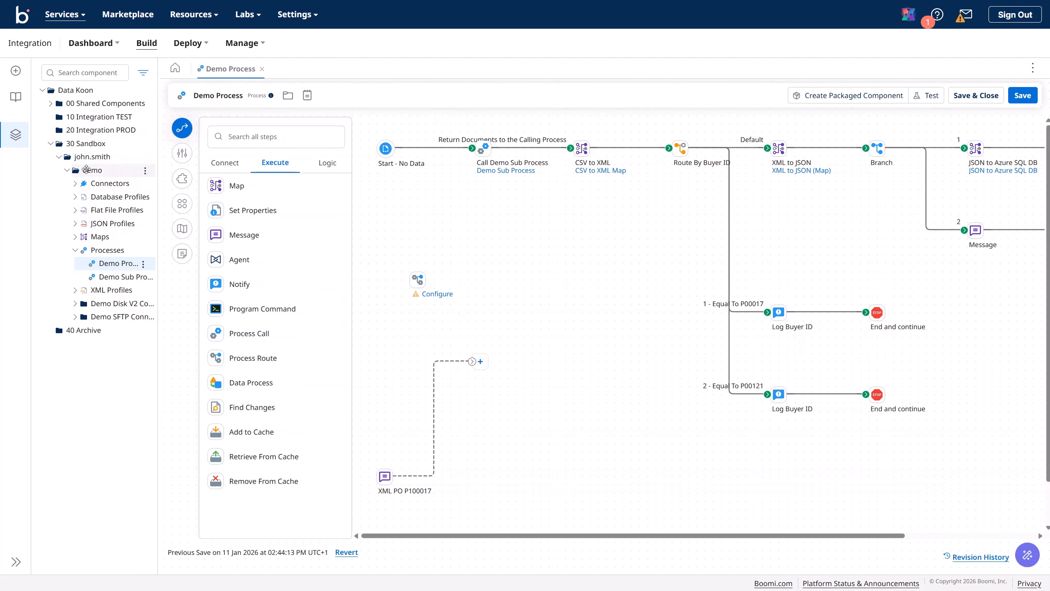
Remove the unconfigured Process Route step from the Demo Process canvas.
mouse_move(417, 278)
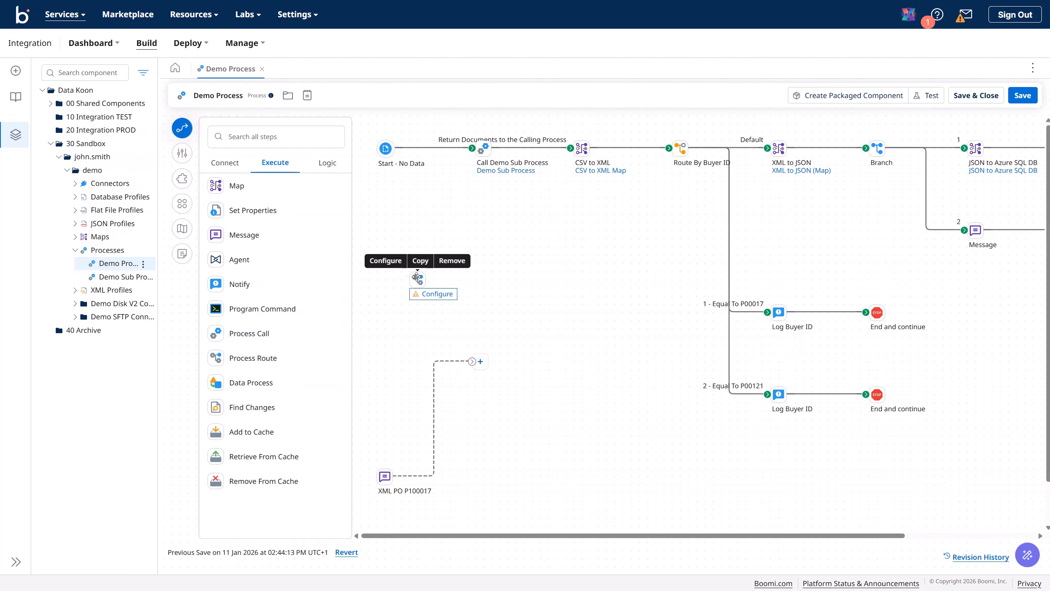
click(452, 261)
click(604, 323)
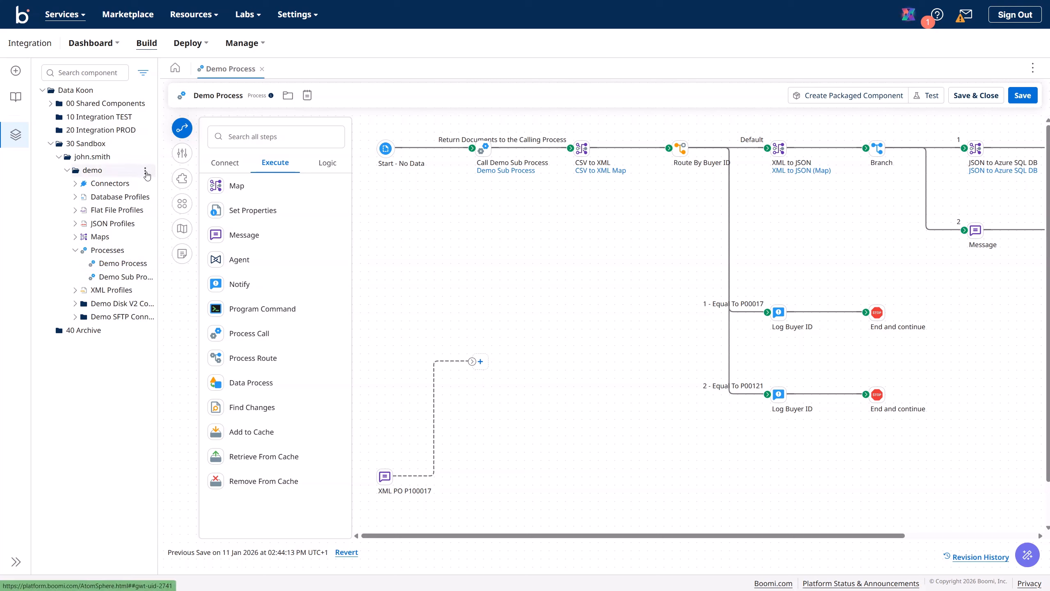
Create a new Process component in the demo folder and set its start step's display name to Process Route 1.
click(145, 171)
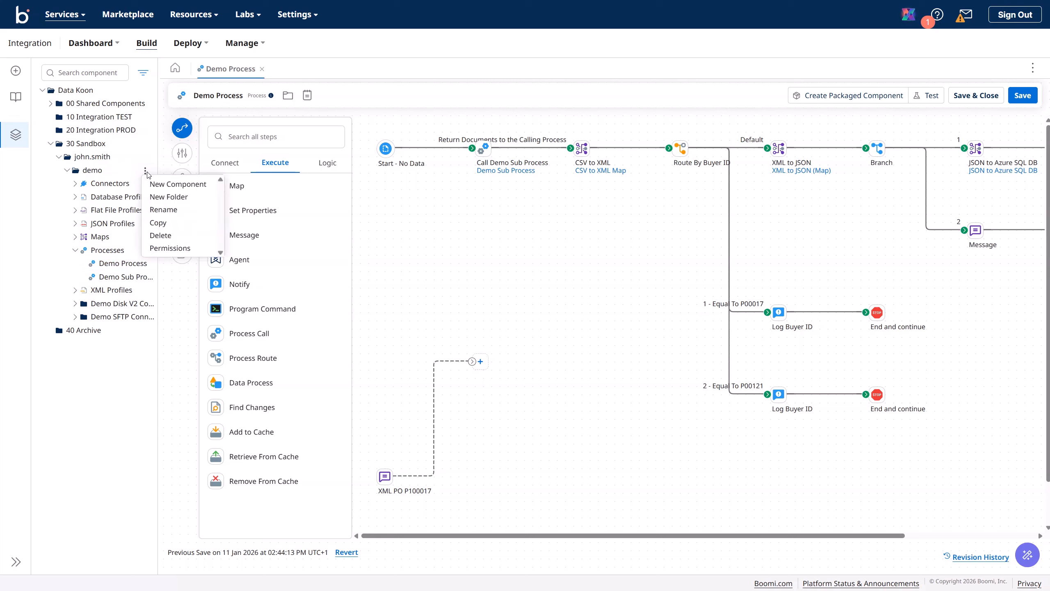
click(177, 185)
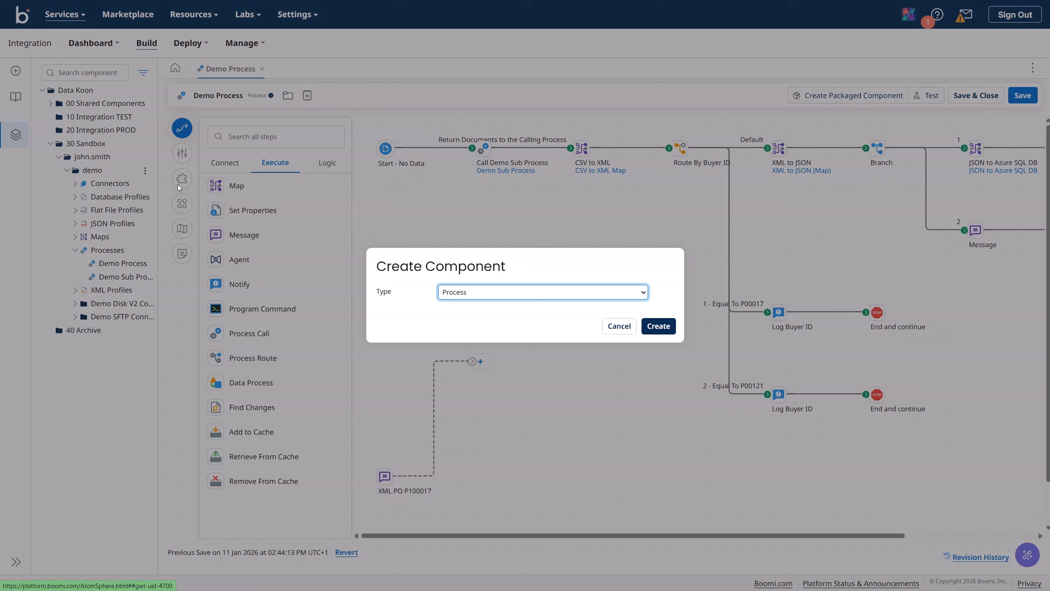
click(657, 327)
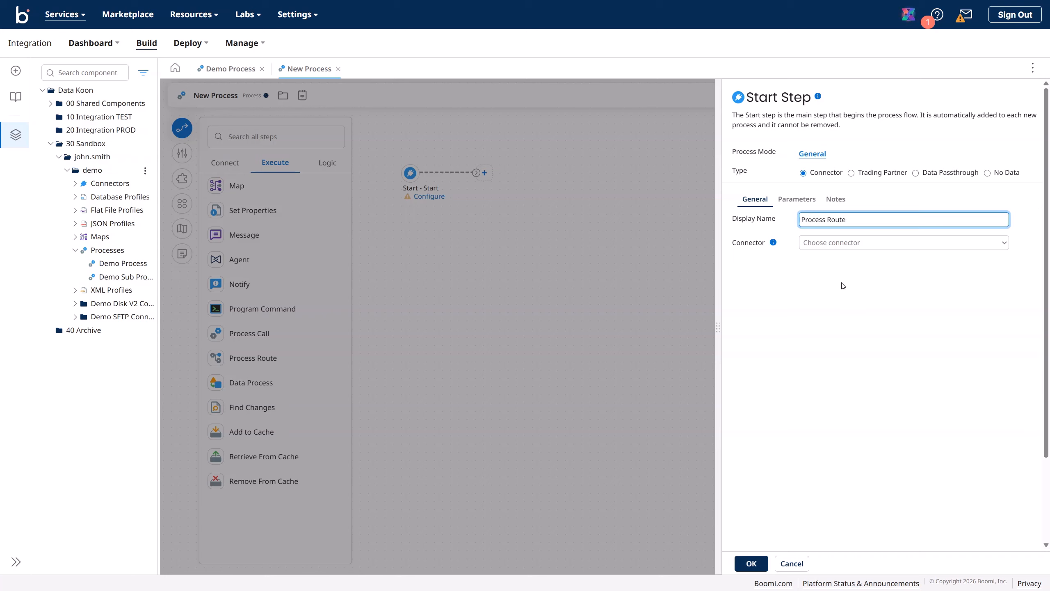
text(1)
key(shift+Left)
key(shift+Left)
key(shift+Left)
key(shift+Left)
key(shift+Left)
key(shift+Home)
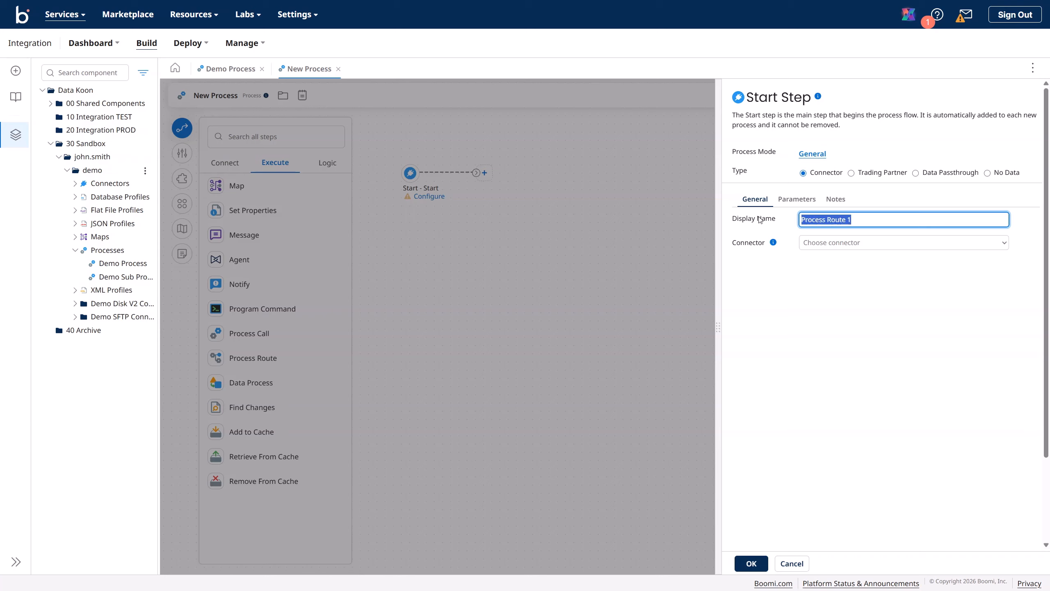
click(751, 563)
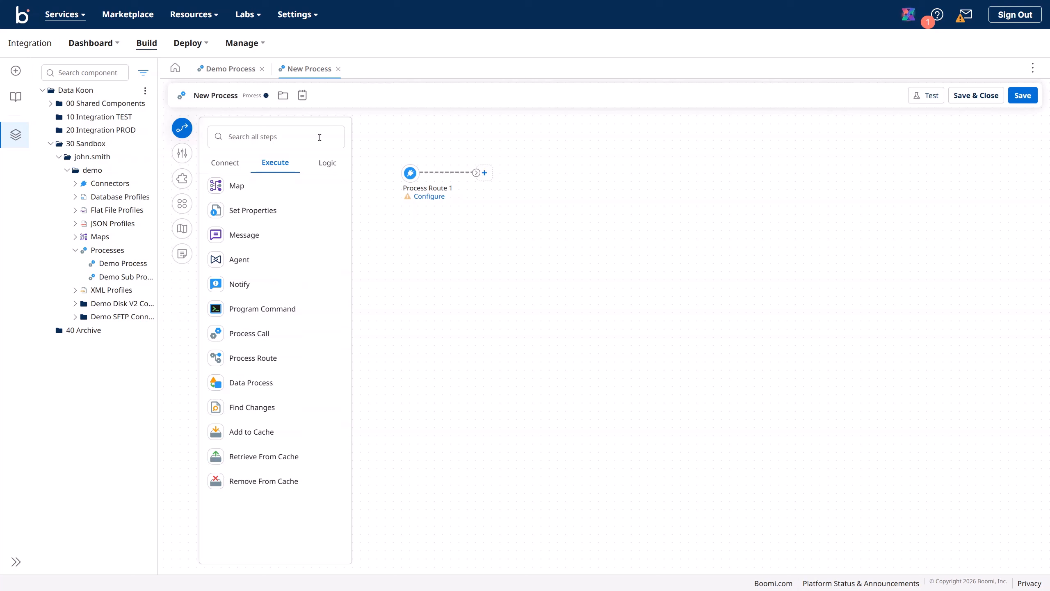
Rename the new process to Process Route 1 and save it with a No Data start step.
click(217, 96)
text(Process Route 1)
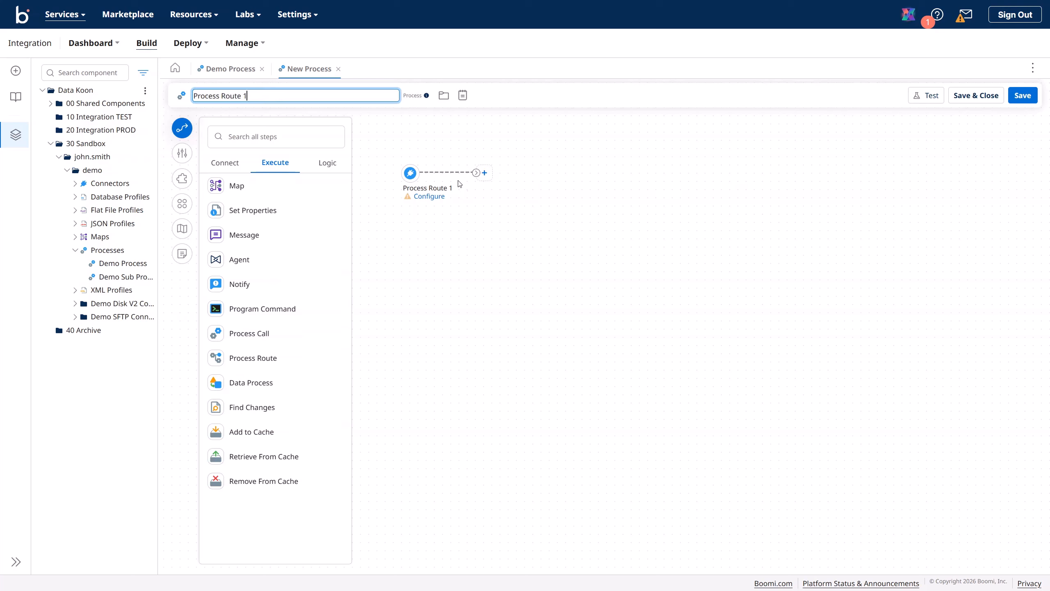
click(410, 173)
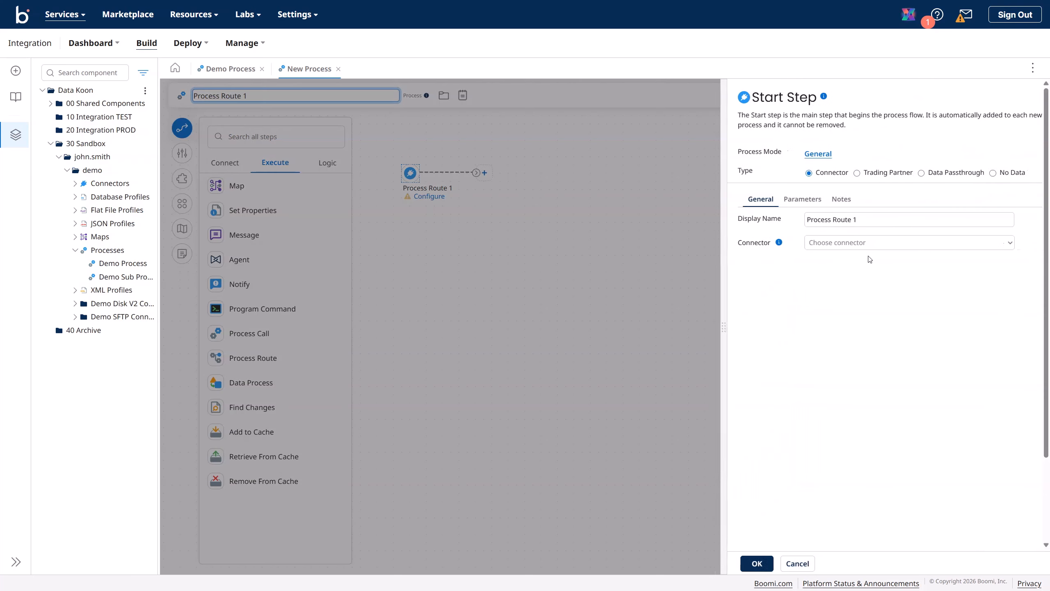
click(987, 173)
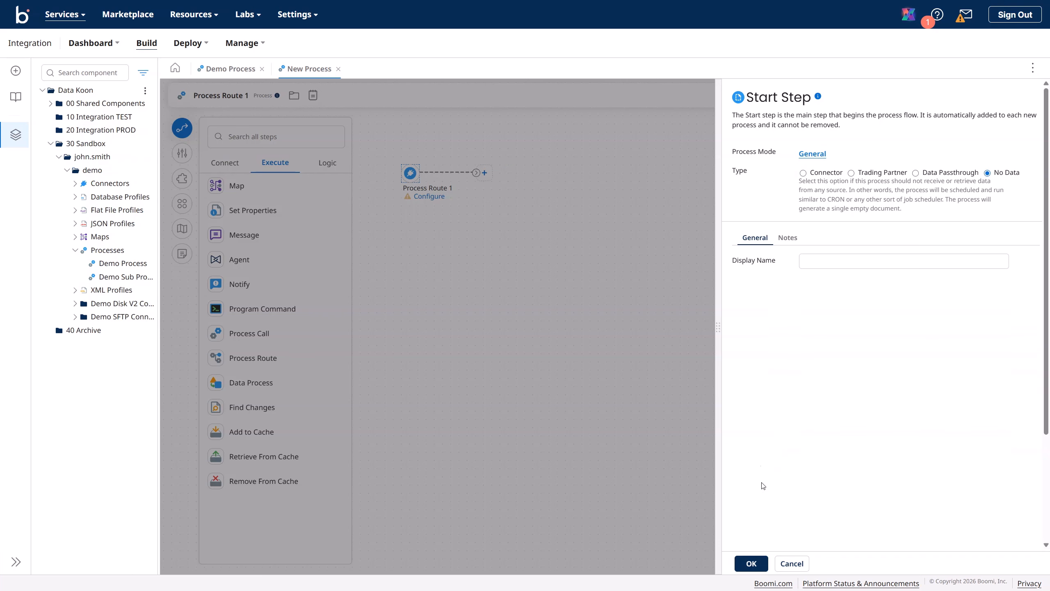
click(756, 564)
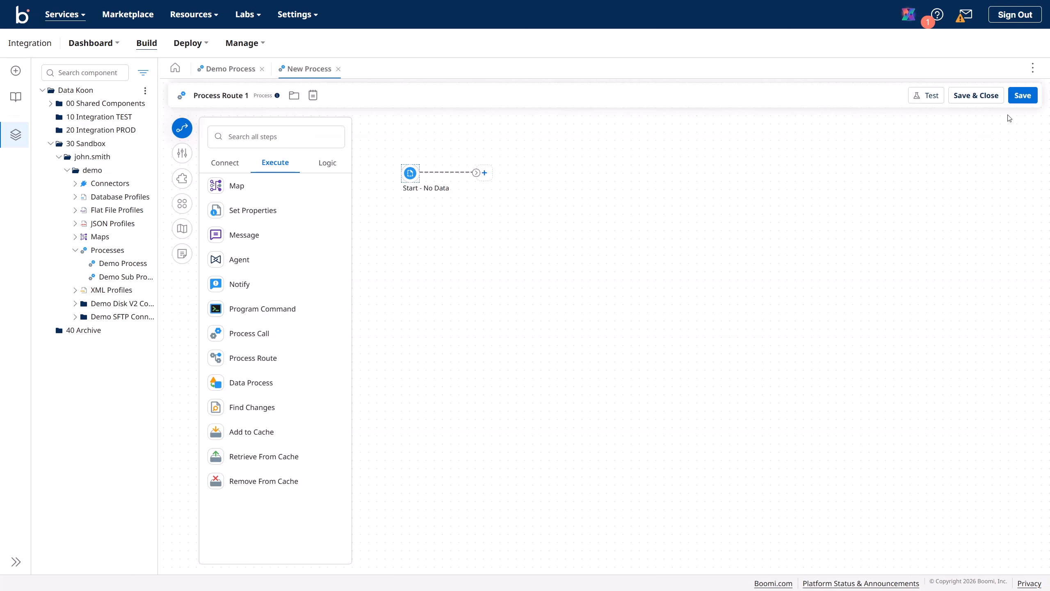
click(1020, 96)
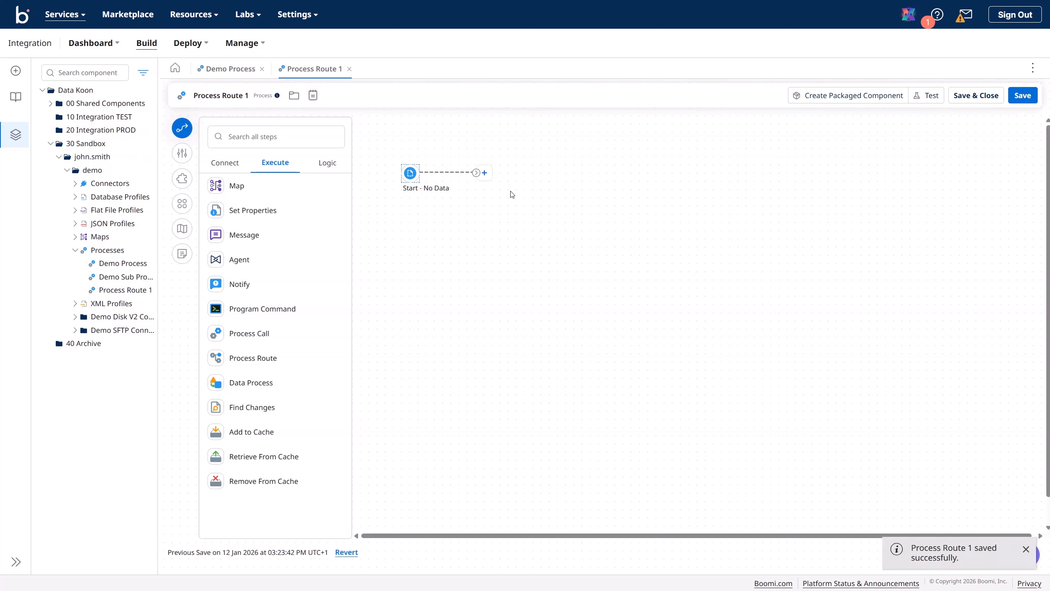
Create another Process component in the demo folder with a No Data start step named Process Route 2.
mouse_move(125, 171)
click(145, 171)
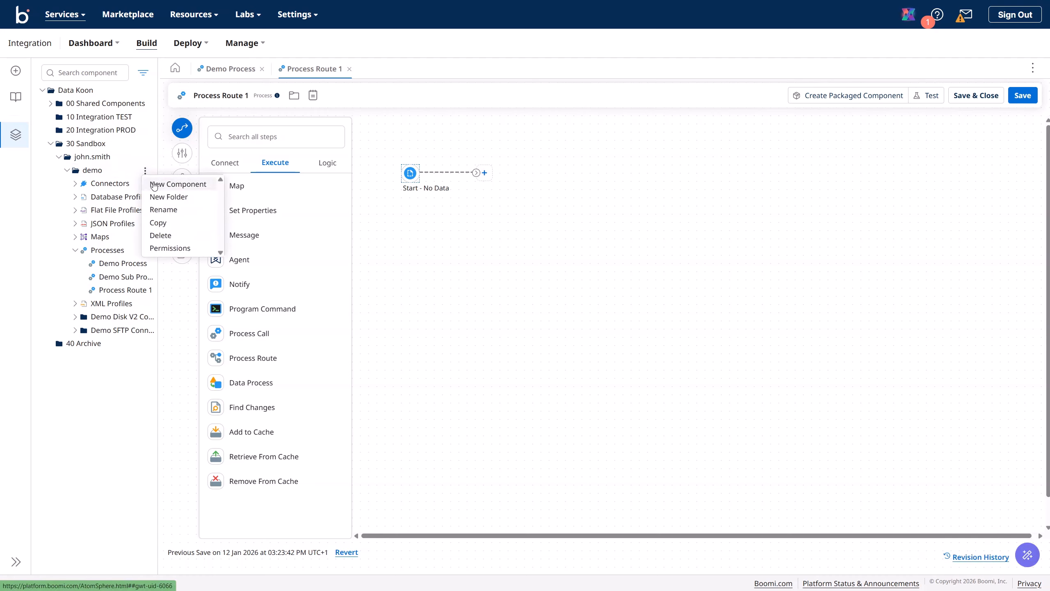
click(163, 182)
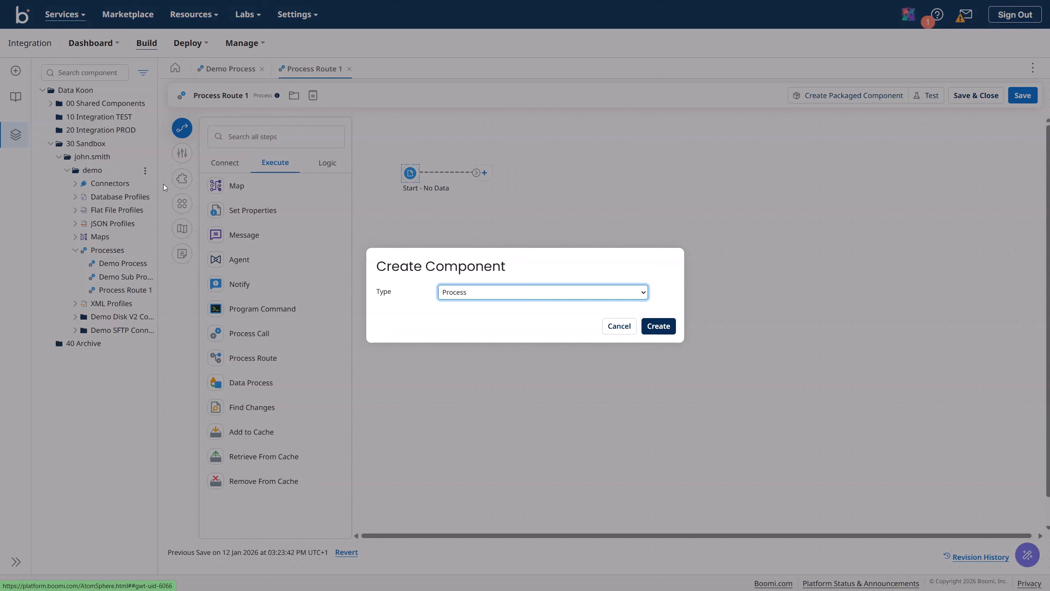
click(659, 326)
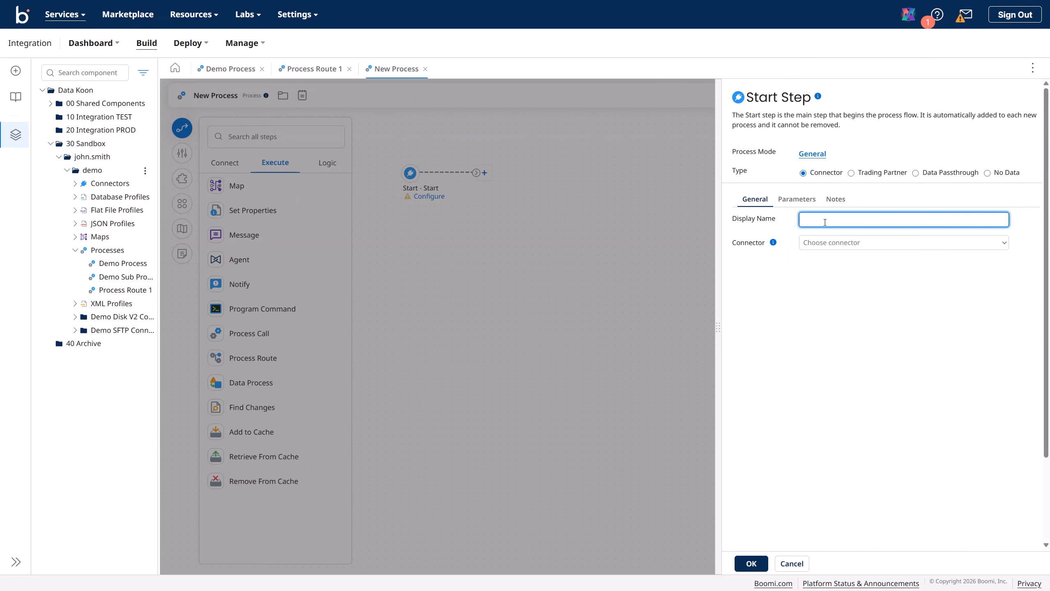
click(987, 173)
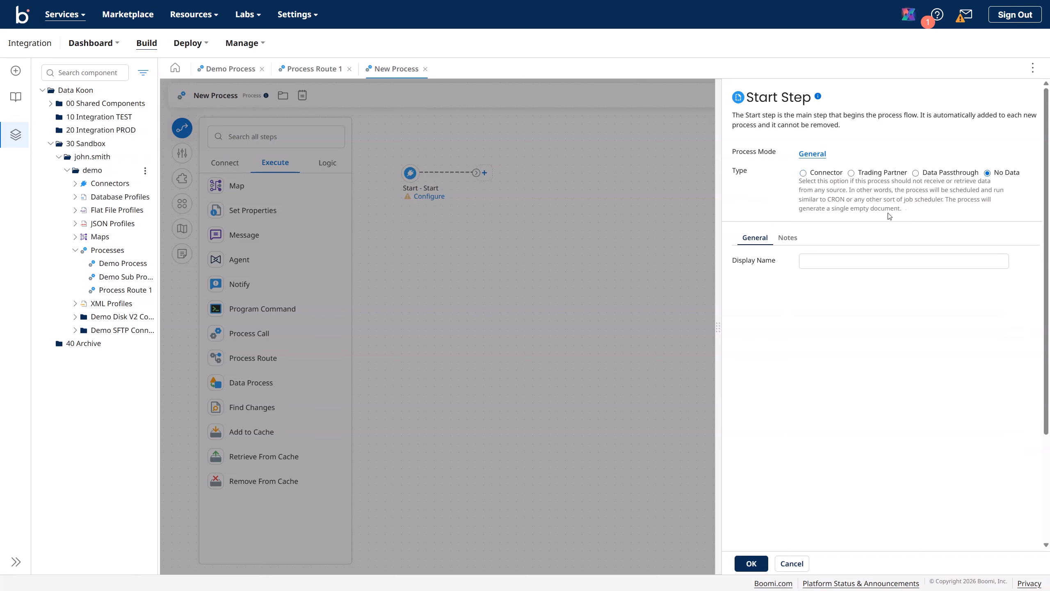
text(Process Route 1)
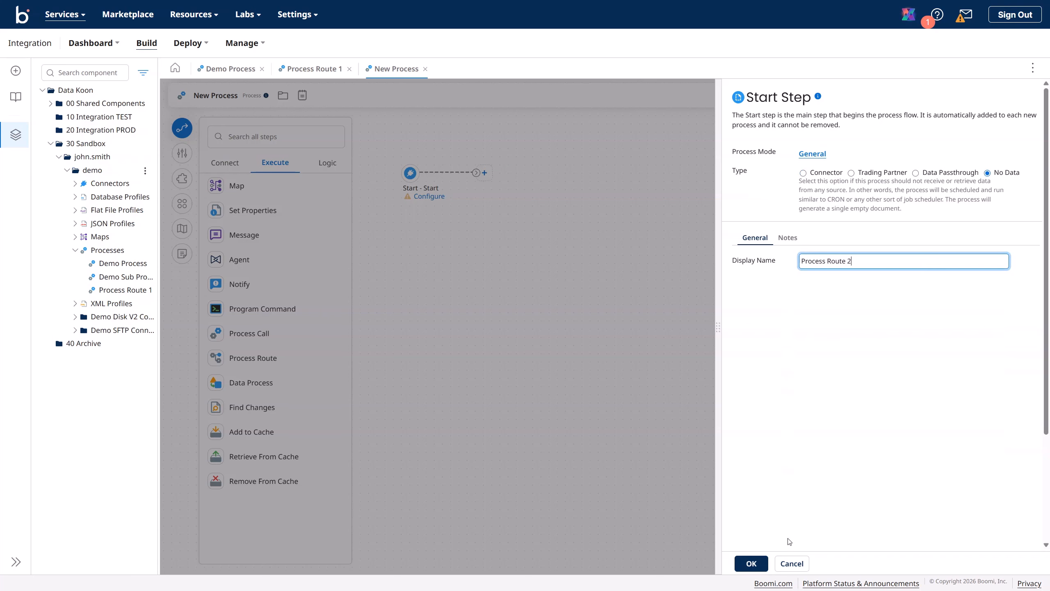
click(751, 563)
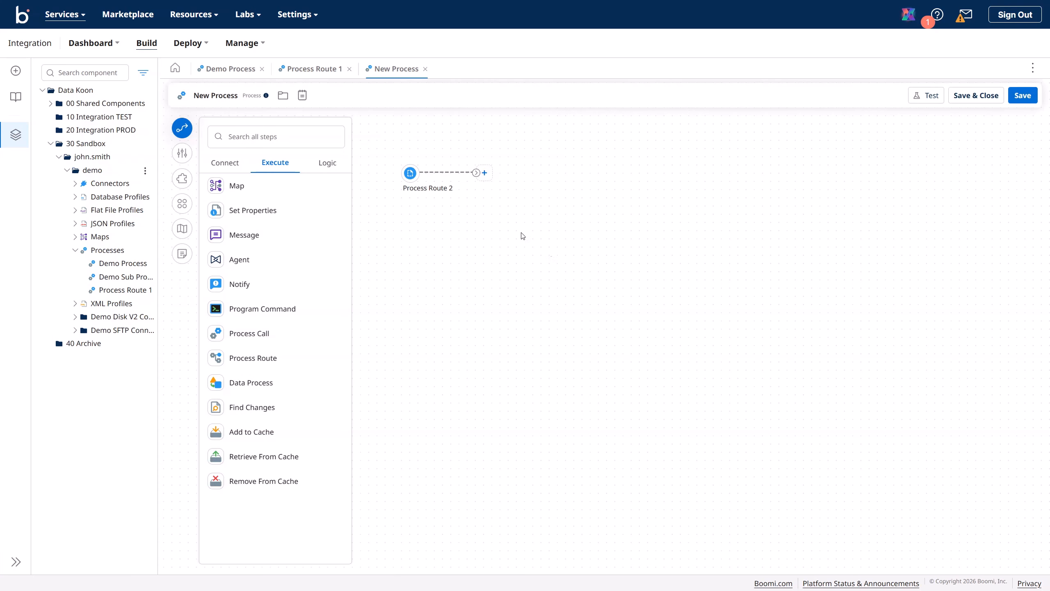
Rename the new process to Process Route 2 and save it.
click(221, 96)
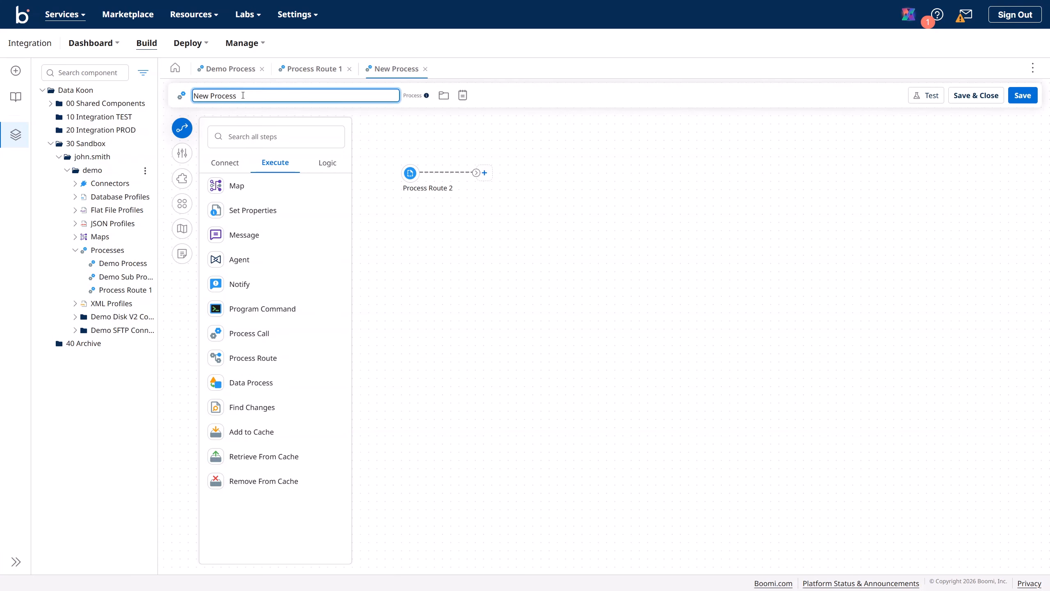
key(ctrl+a)
text(Process Route 1)
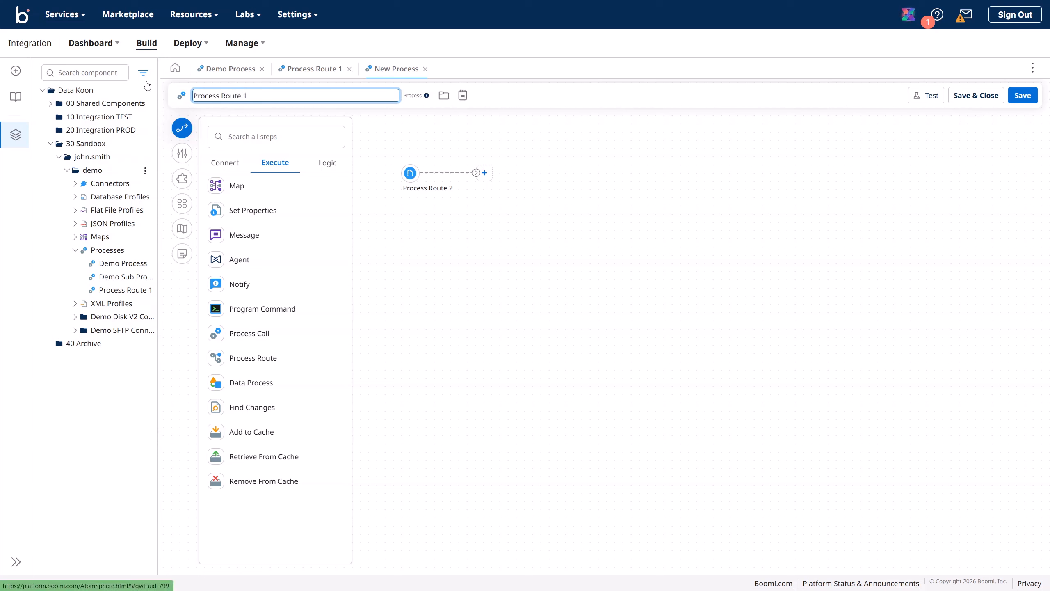
click(1022, 96)
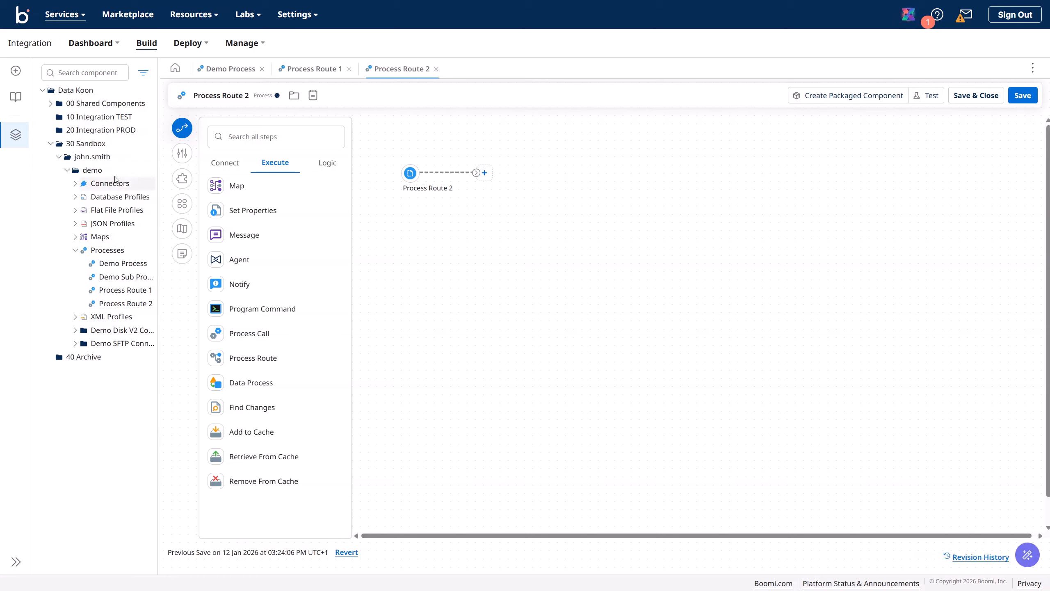
Create a third Process component in the demo folder with a No Data start step named Process Route 3, copying that name.
click(146, 170)
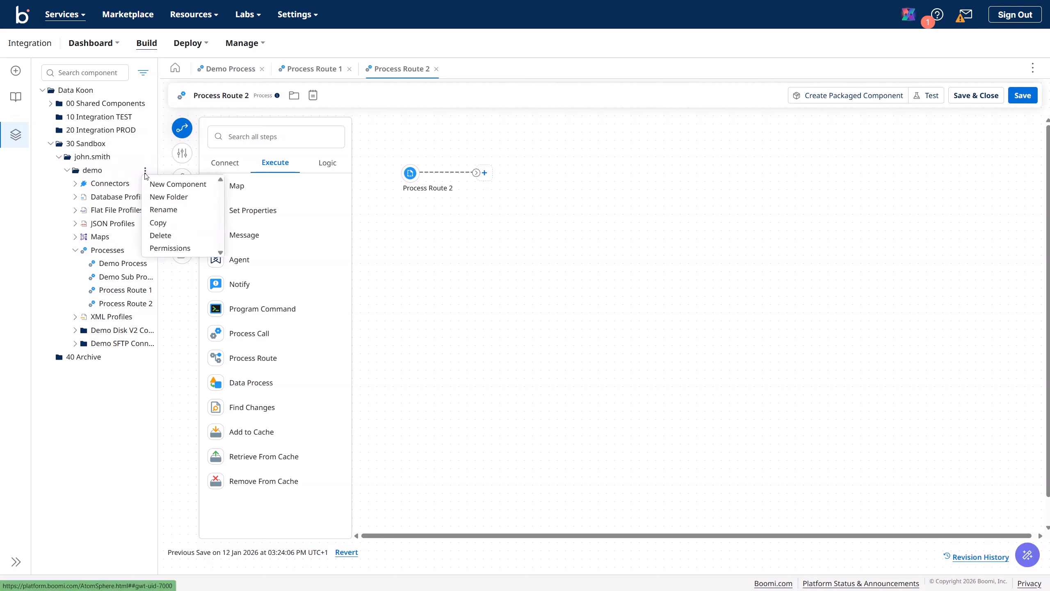
click(179, 184)
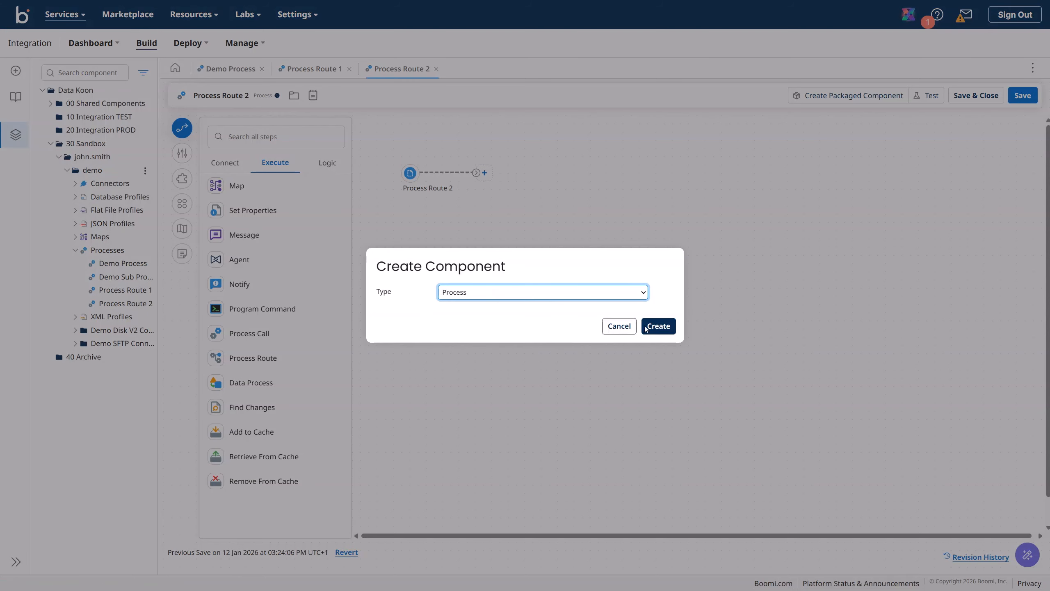
click(658, 326)
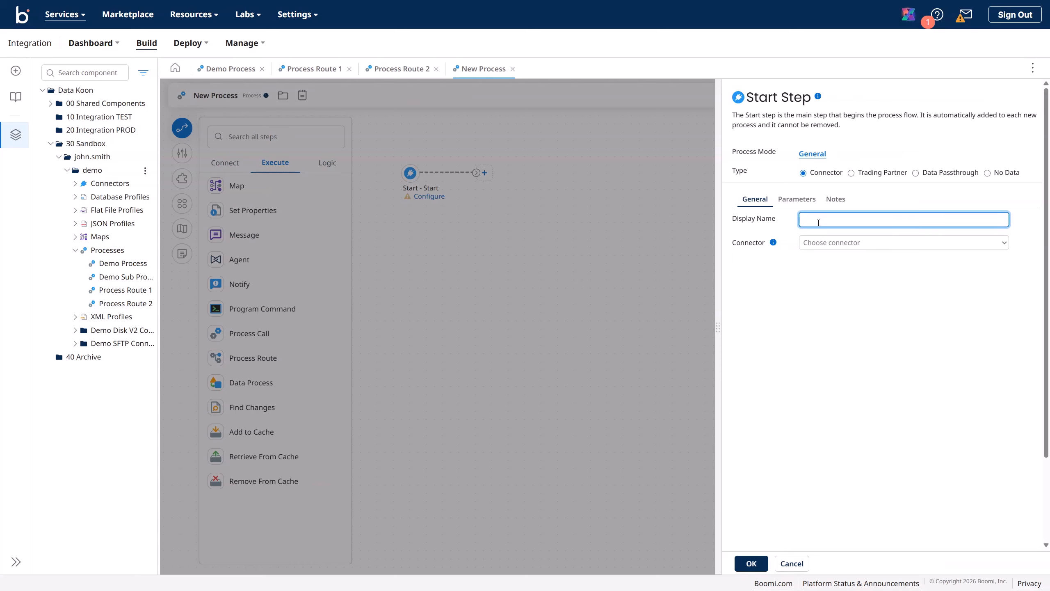
click(988, 173)
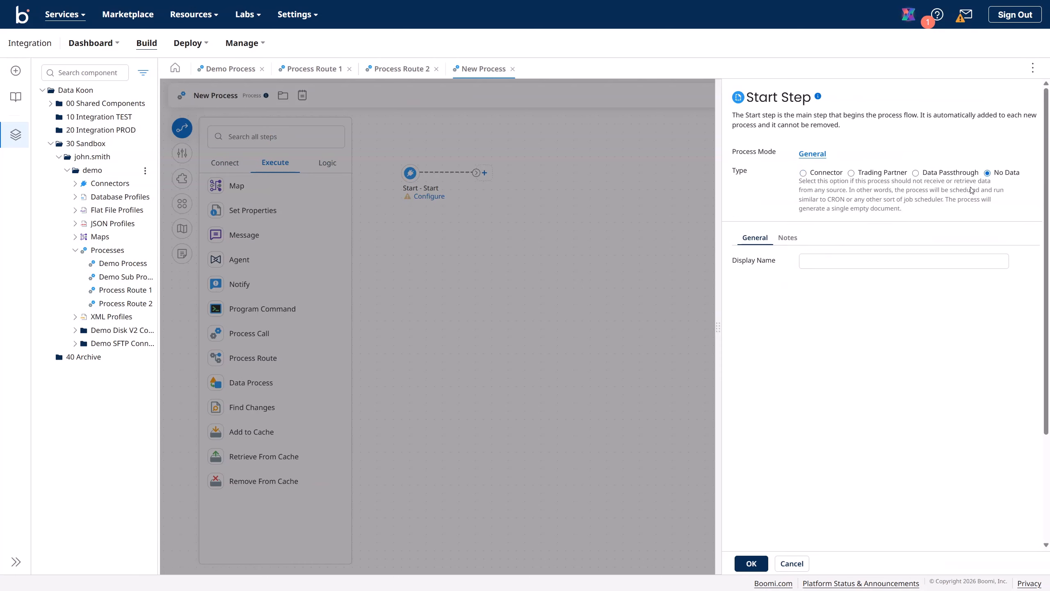
click(817, 261)
text(Process Route 1)
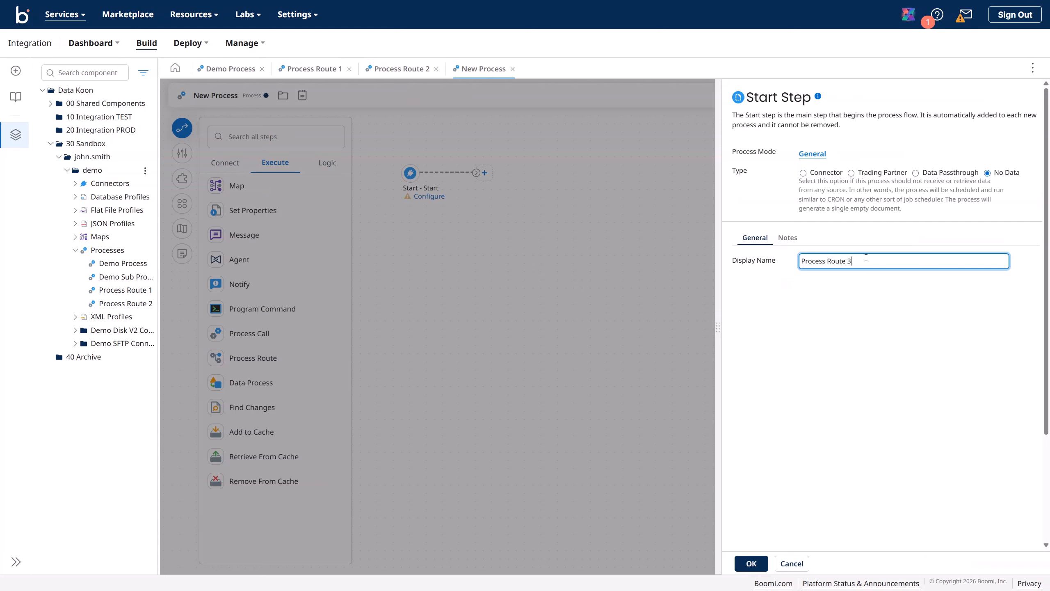
drag(865, 258, 783, 271)
key(ctrl+c)
click(751, 563)
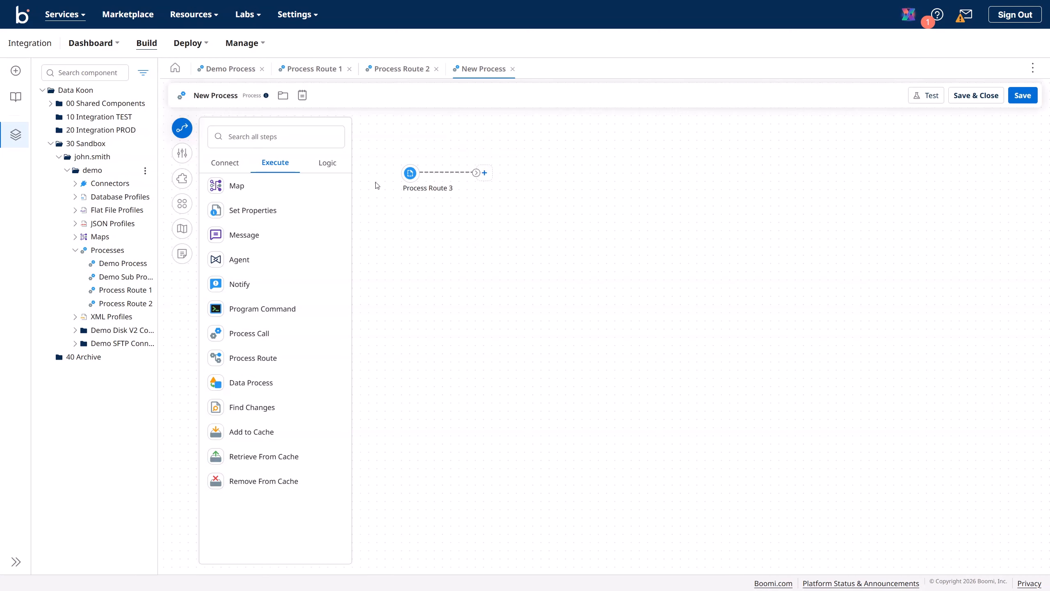
Rename the new process to Process Route 3 and save it.
click(216, 97)
key(ctrl+v)
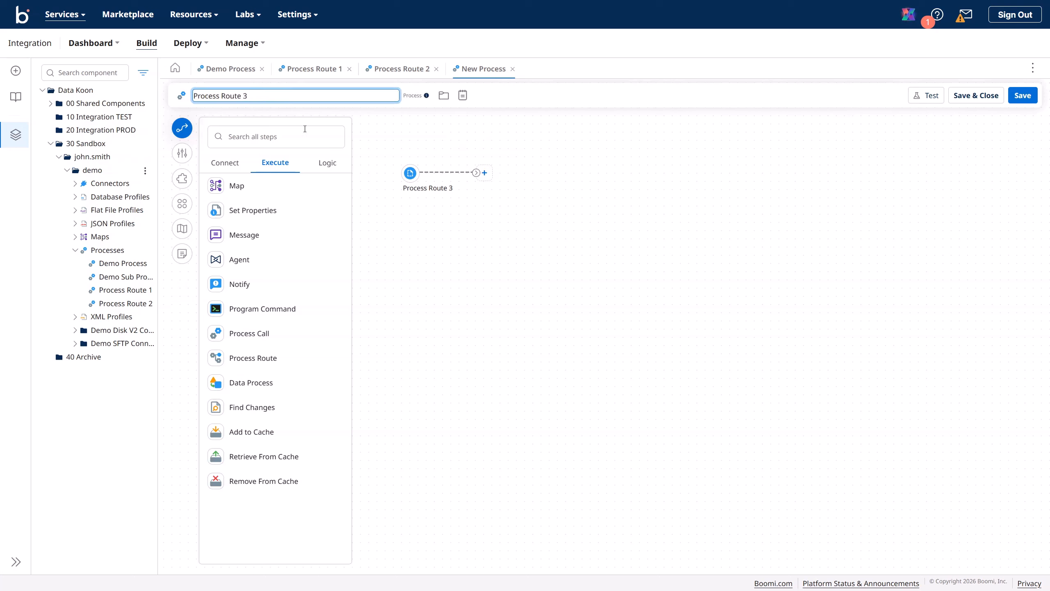
click(1023, 95)
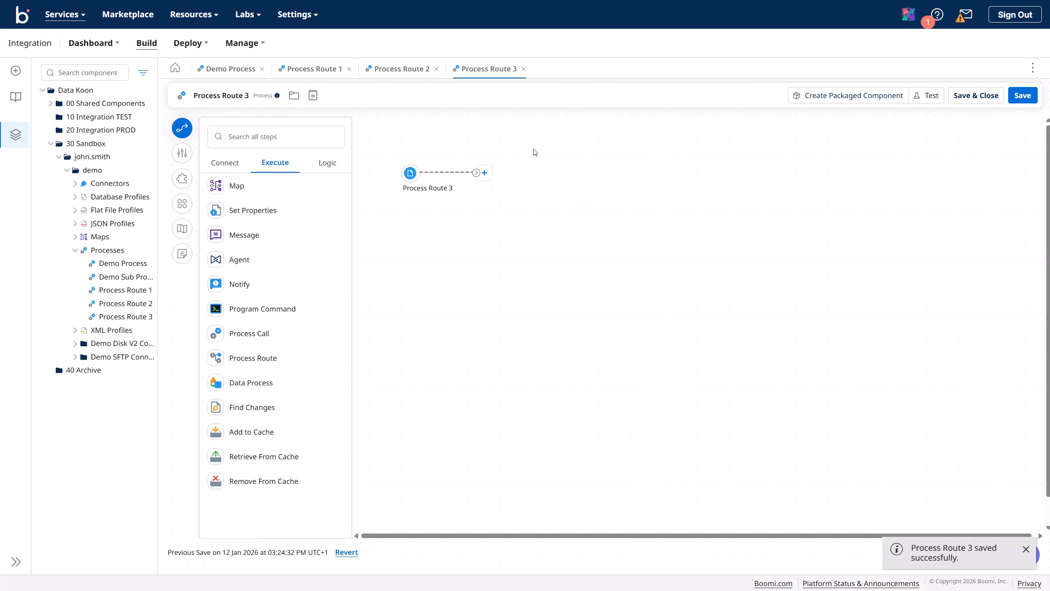
Add a Notify step after the start step of Process Route 3, followed by a Stop step.
click(483, 173)
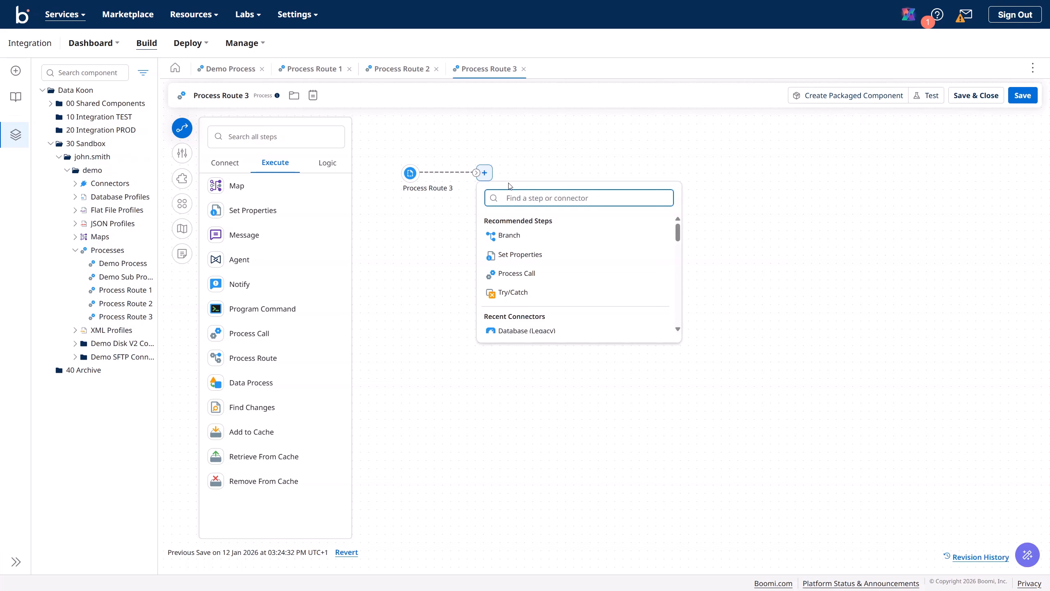
text(stop)
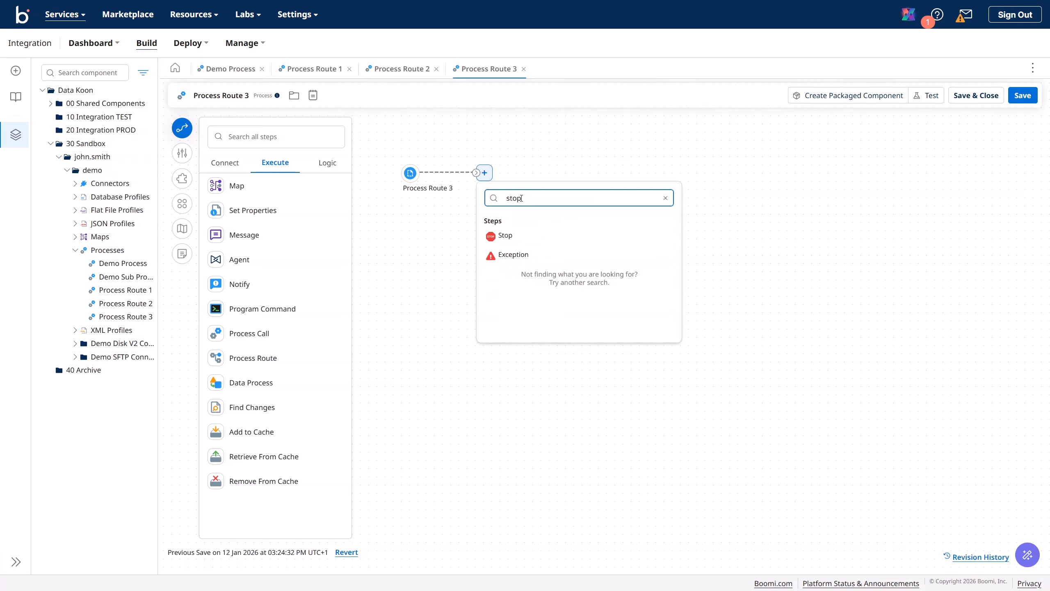
drag(521, 197, 480, 202)
text(notif)
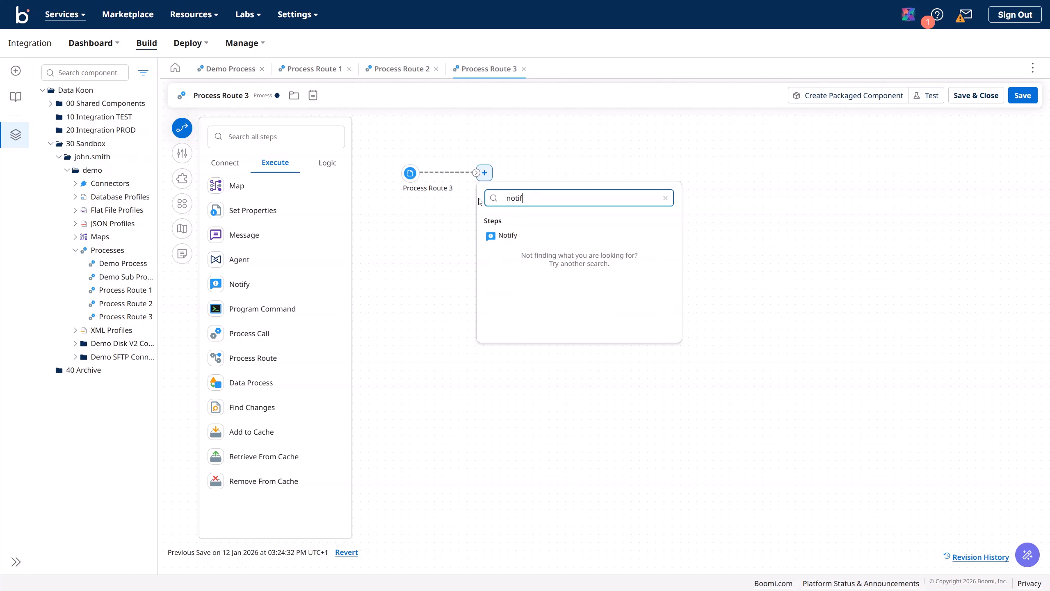
click(507, 236)
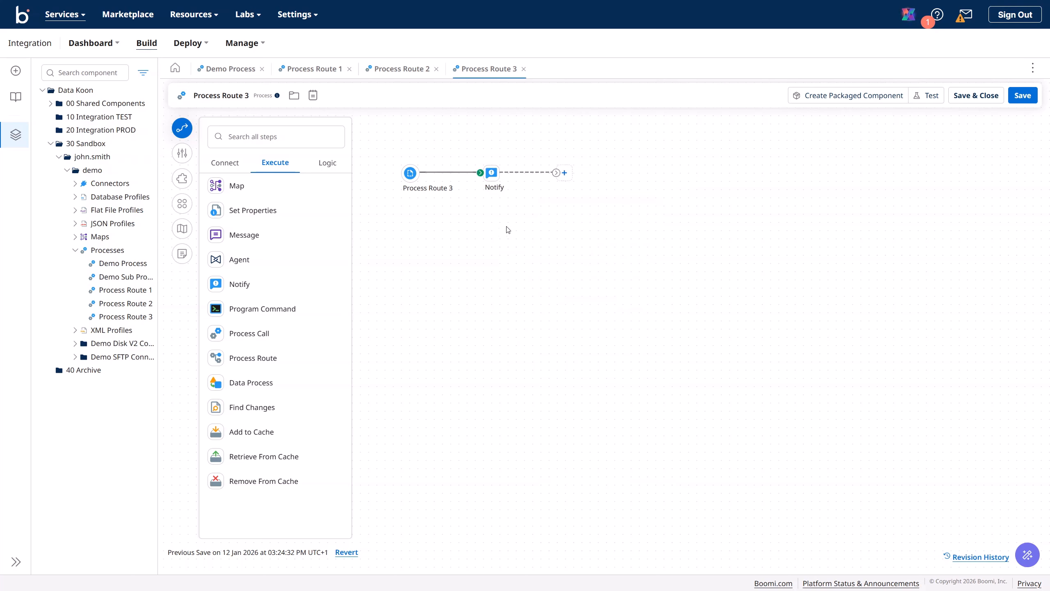
click(564, 173)
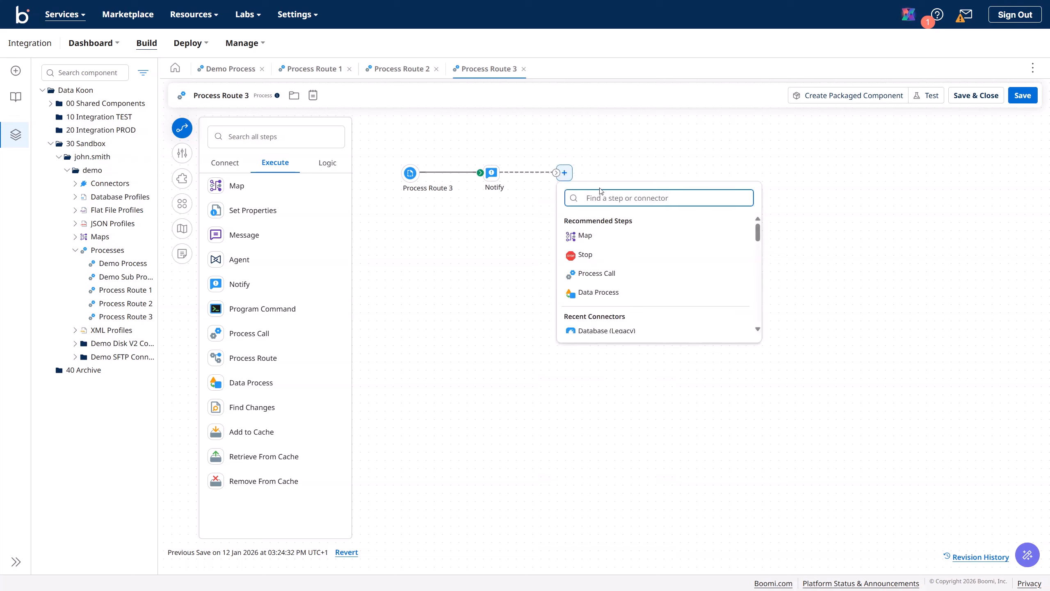
text(stop)
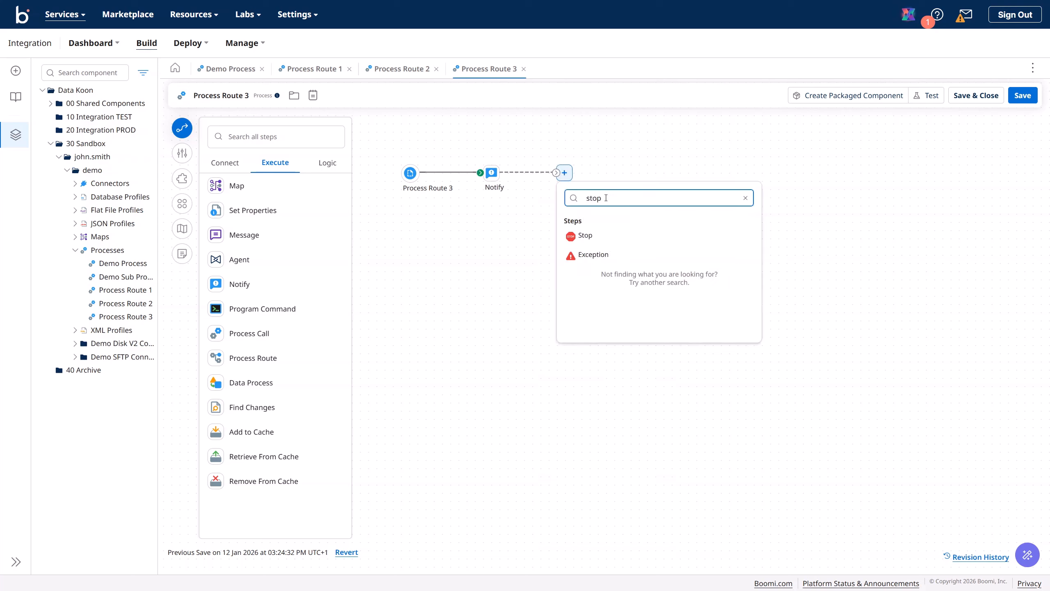
click(583, 235)
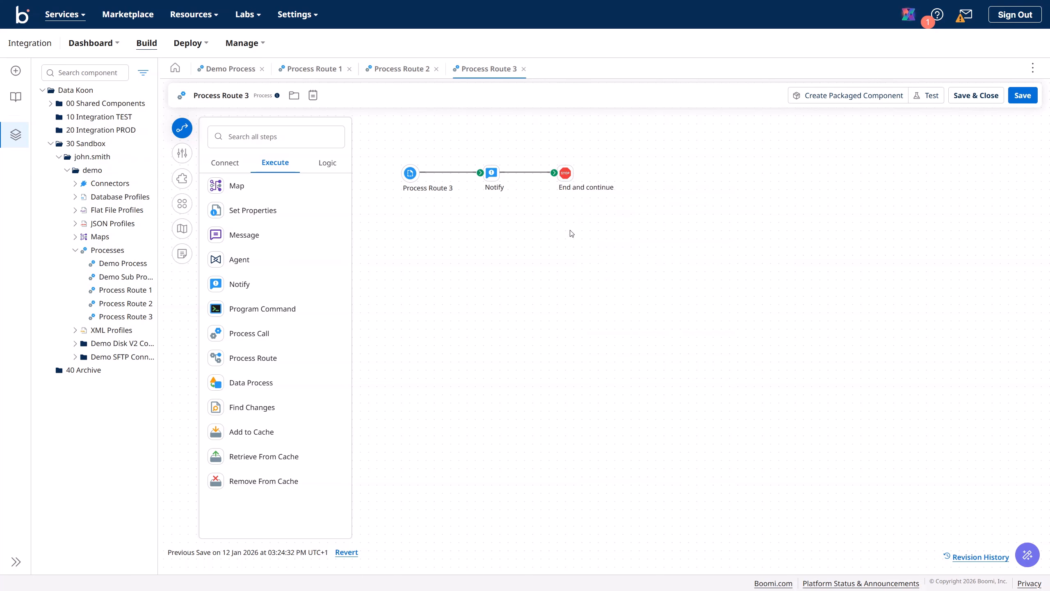
click(492, 176)
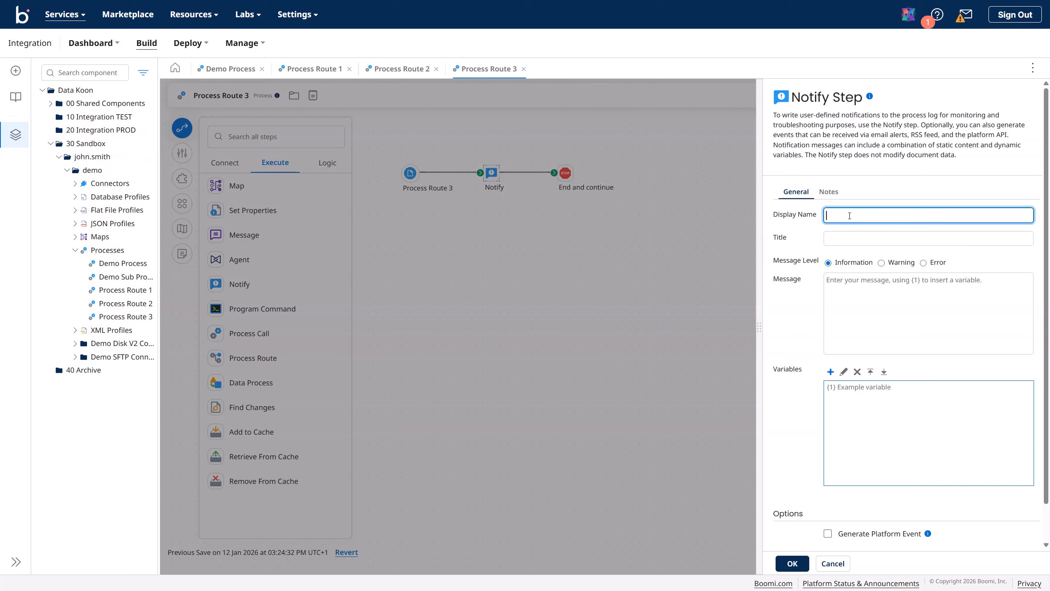
click(833, 563)
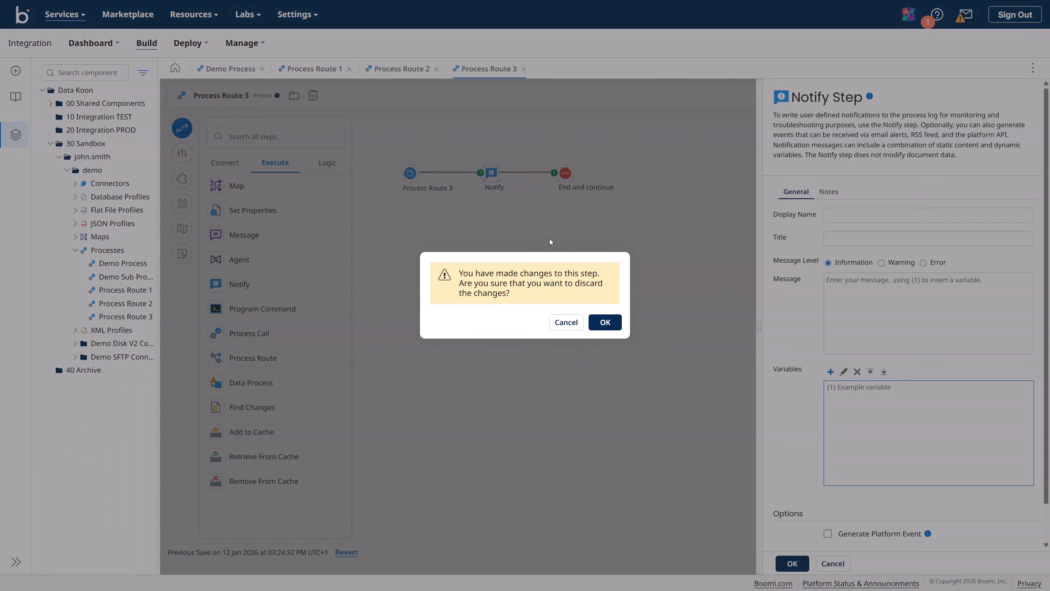
click(604, 322)
Set the Notify step's display name to Process Route 3, copying it from the start step's display name.
click(410, 173)
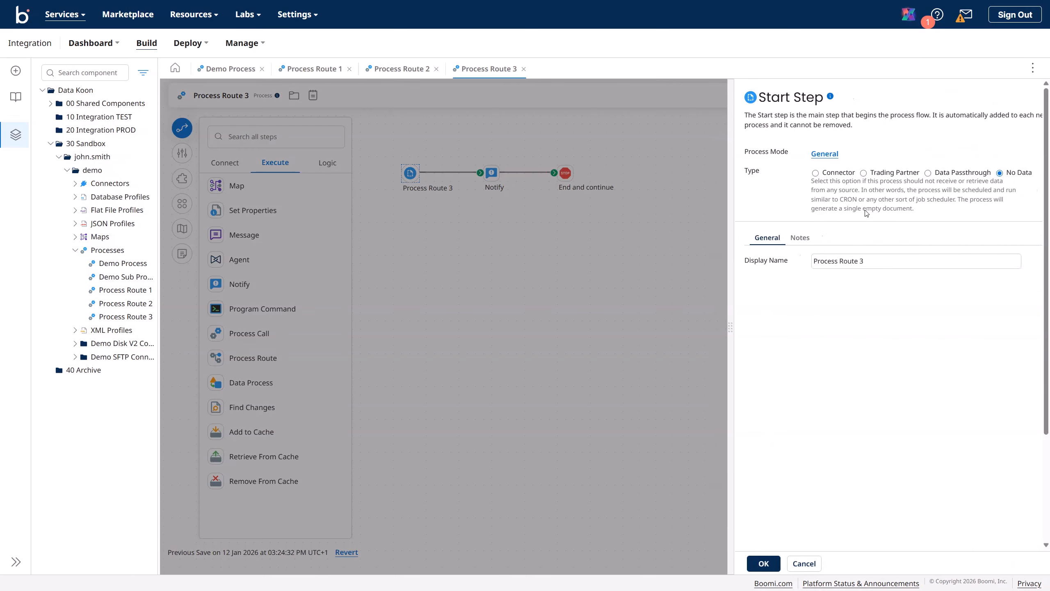
drag(865, 260, 800, 261)
key(ctrl+c)
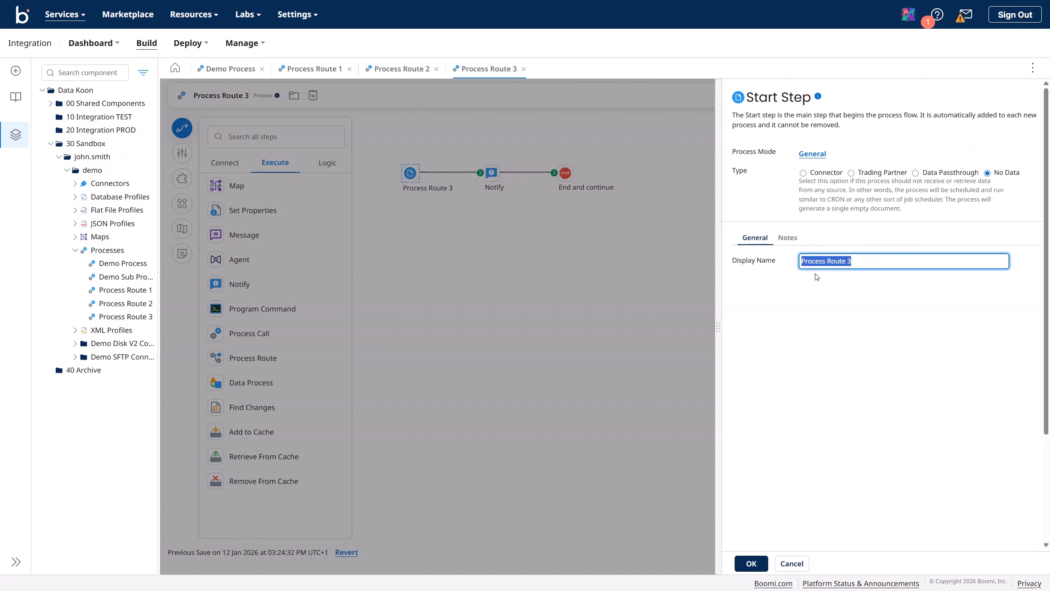
click(791, 562)
click(492, 174)
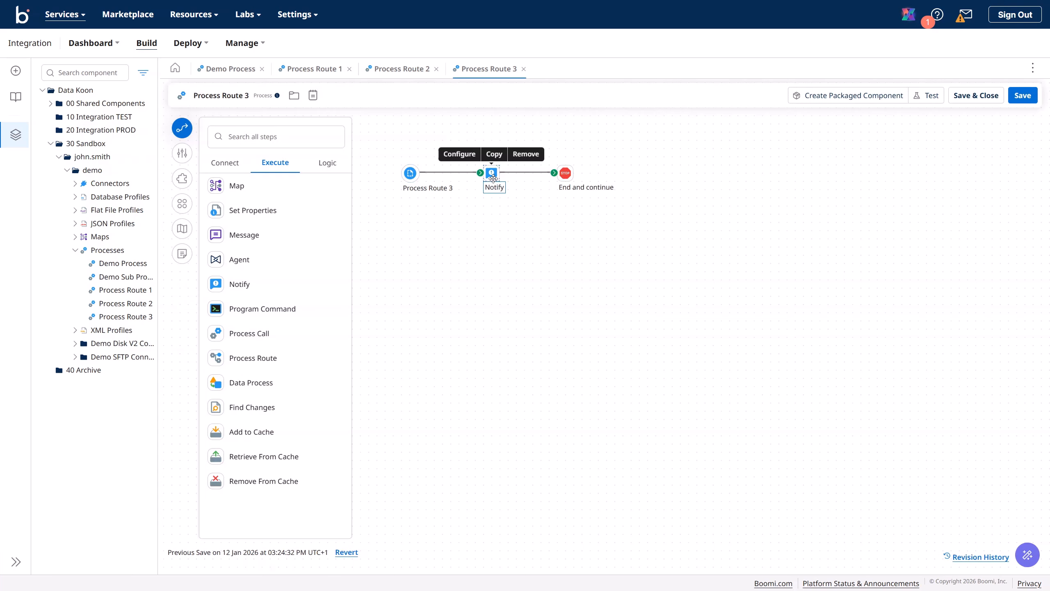
double_click(492, 178)
click(864, 222)
key(ctrl+v)
Set the Notify step's message to "This is Process Route 3" and accept the step configuration.
click(867, 279)
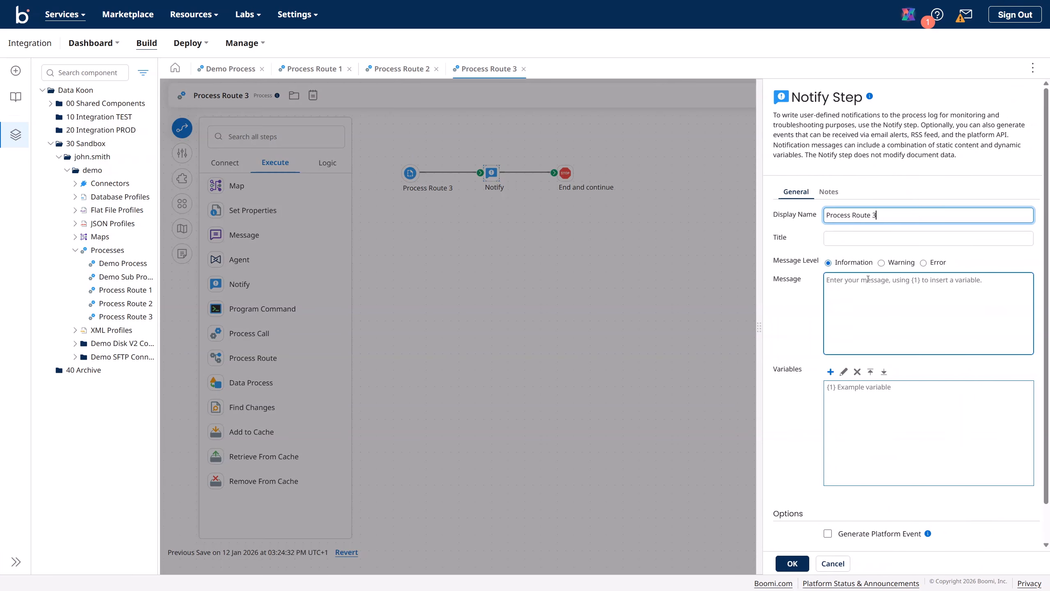
click(902, 287)
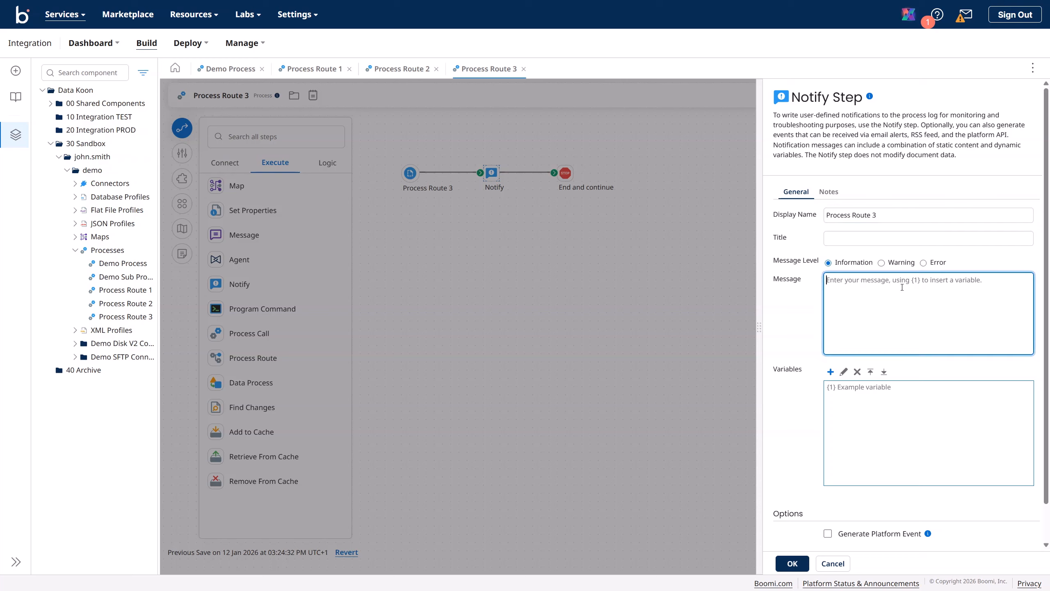
text(T)
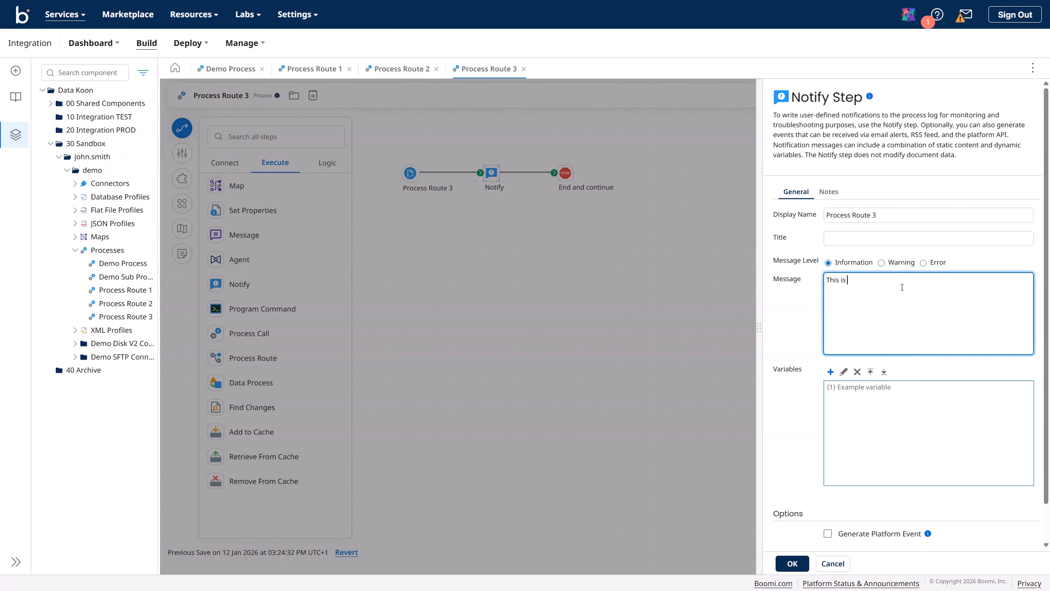
text(his is)
key(ctrl+v)
click(792, 563)
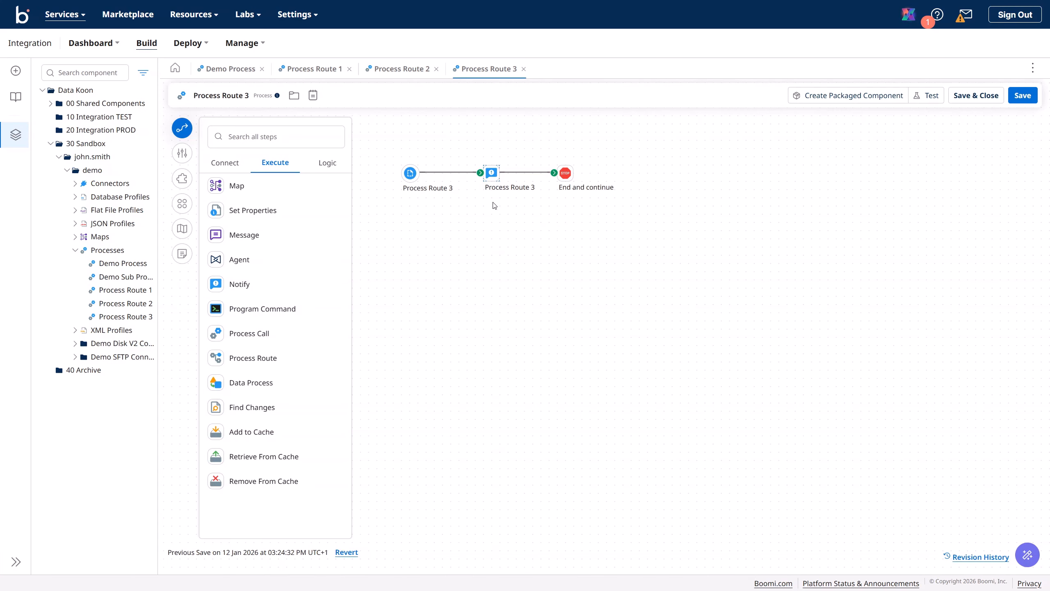
mouse_move(491, 174)
click(494, 153)
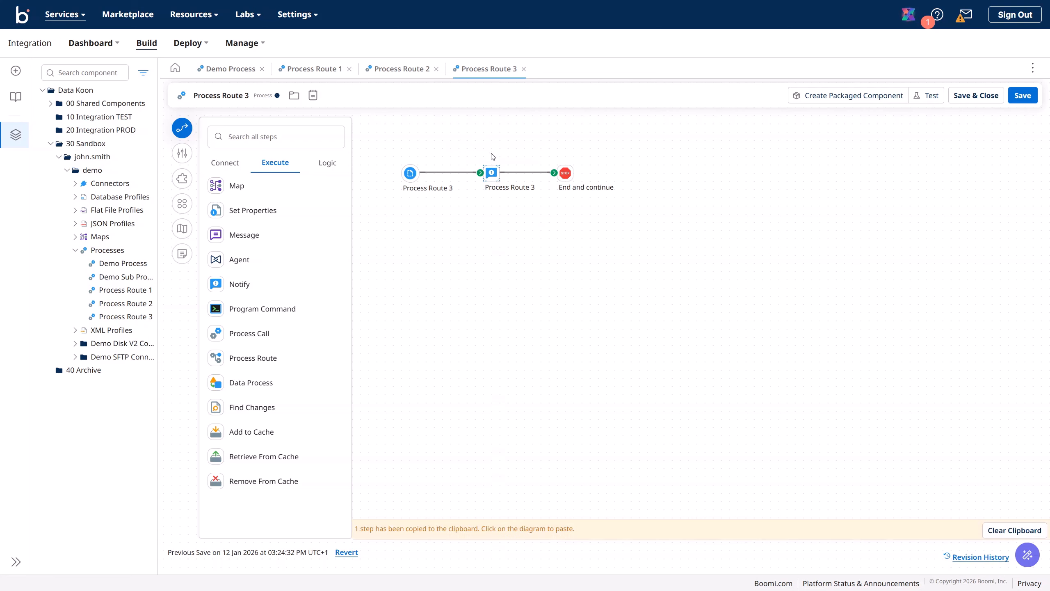
click(396, 72)
click(479, 72)
Copy the Notify and Stop steps of Process Route 3 into Process Route 2 and connect its start step to them.
drag(470, 136, 566, 212)
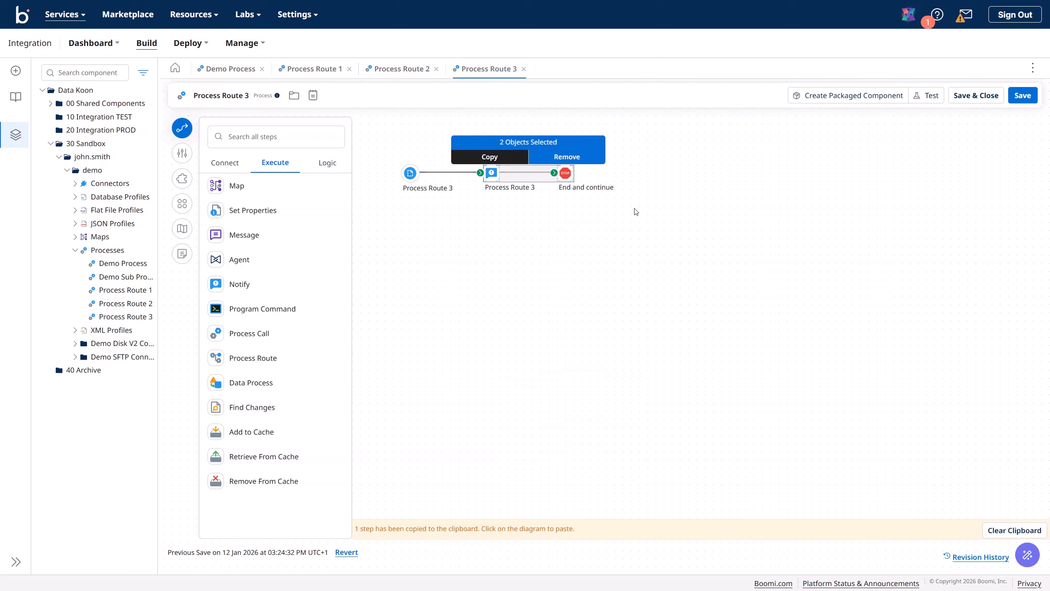
click(513, 163)
click(395, 70)
right_click(522, 233)
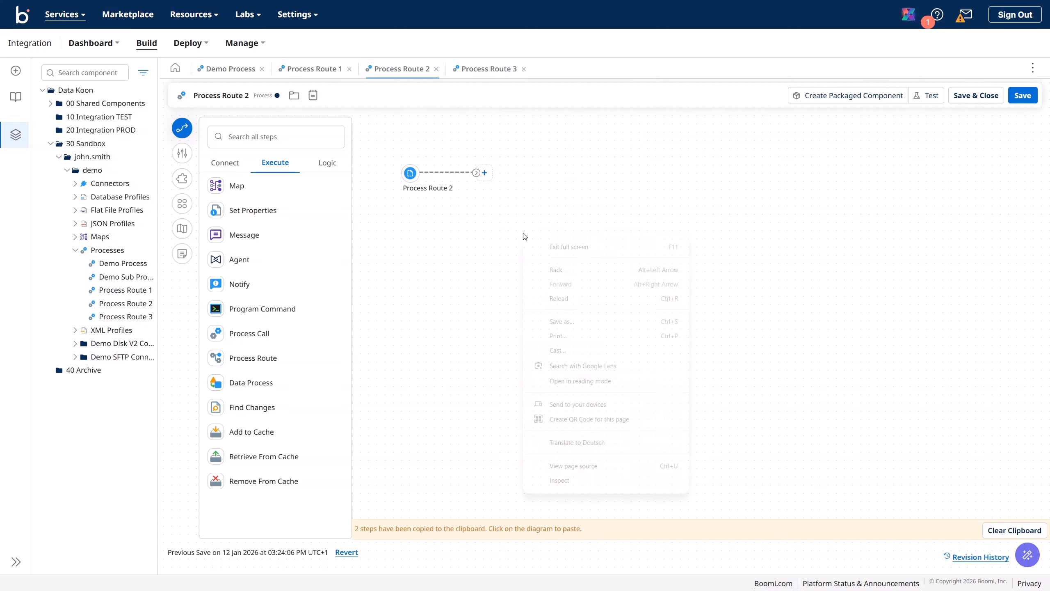
click(508, 224)
click(508, 215)
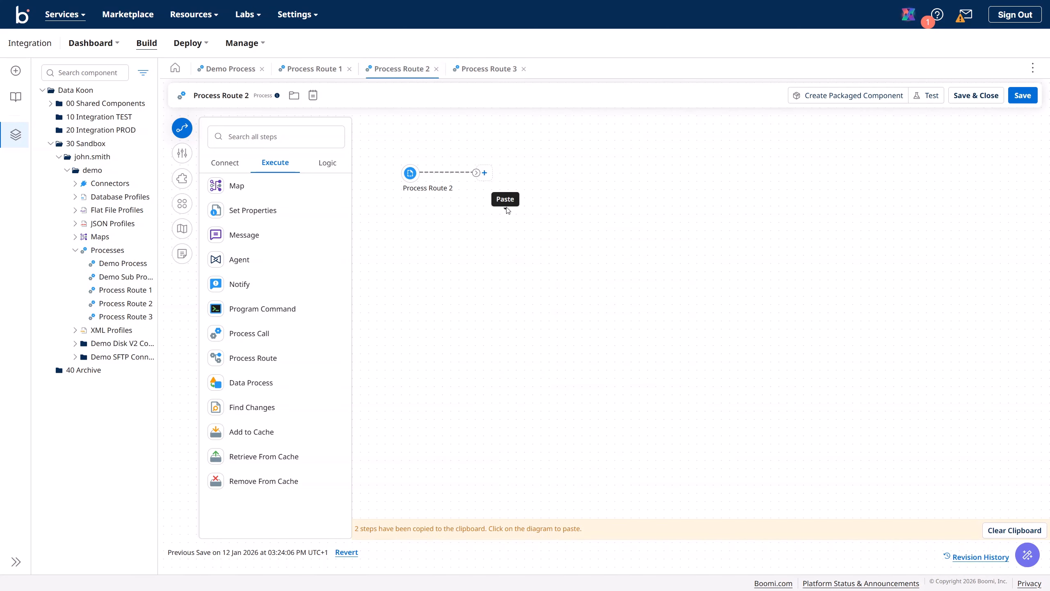
click(506, 205)
drag(477, 172, 513, 213)
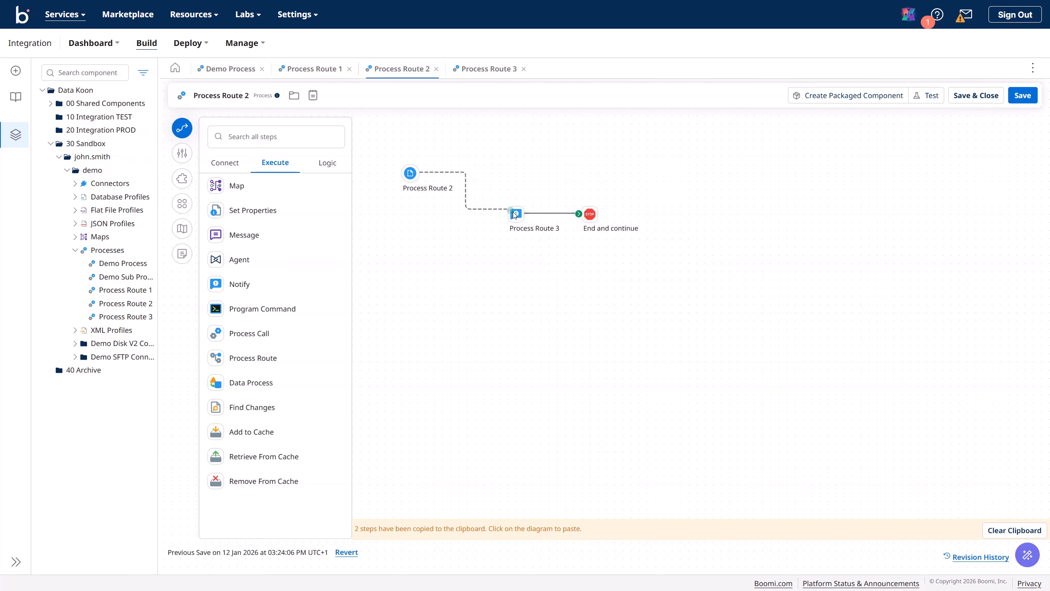
Set the pasted Notify step's display name to Process Route 2 and message to "This is Process Route 2", then auto-arrange and save the process.
click(516, 214)
click(482, 196)
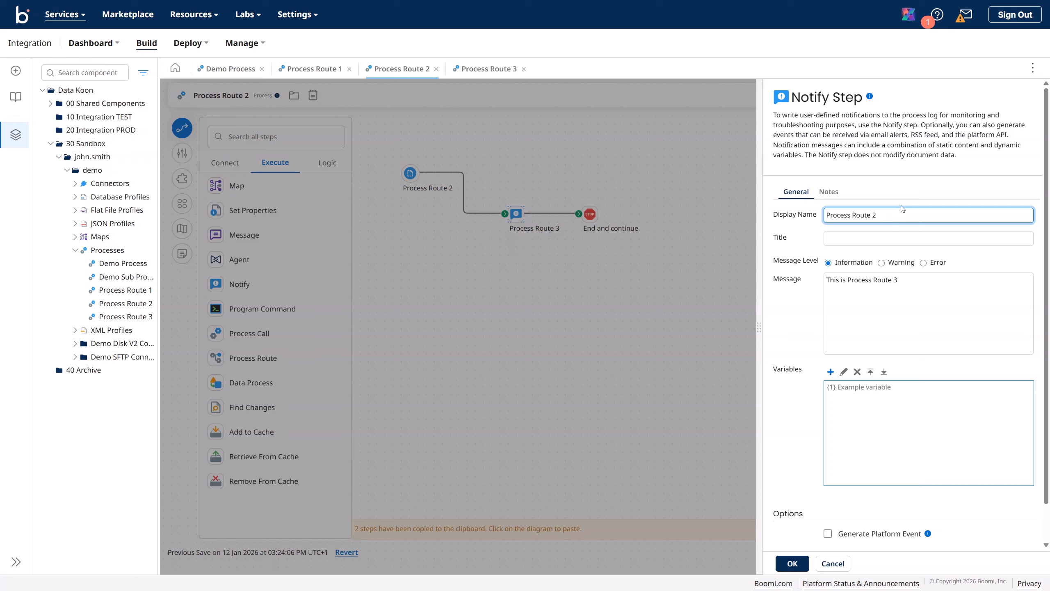
click(899, 280)
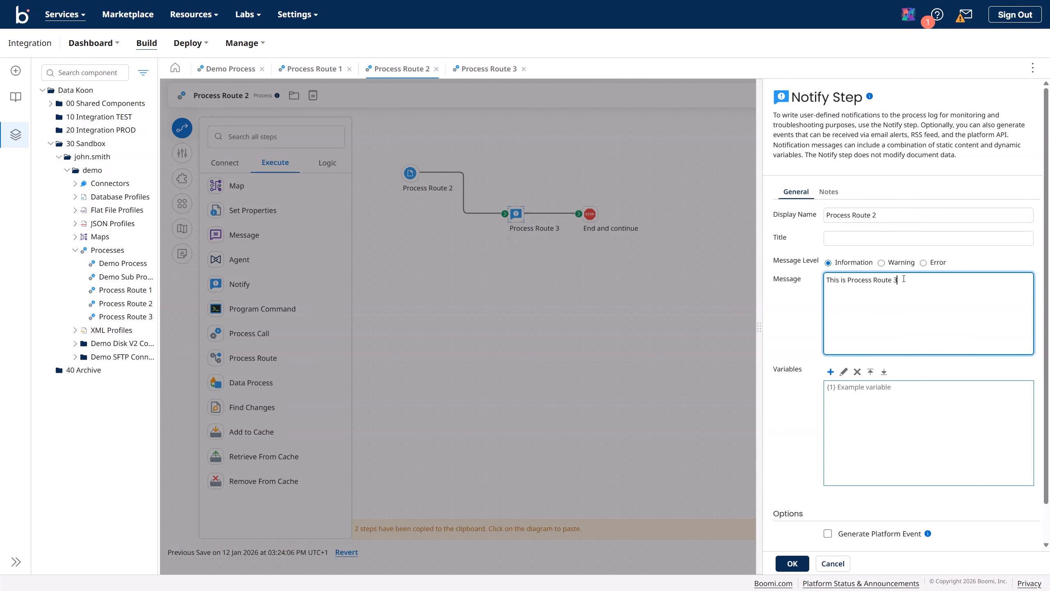
click(792, 563)
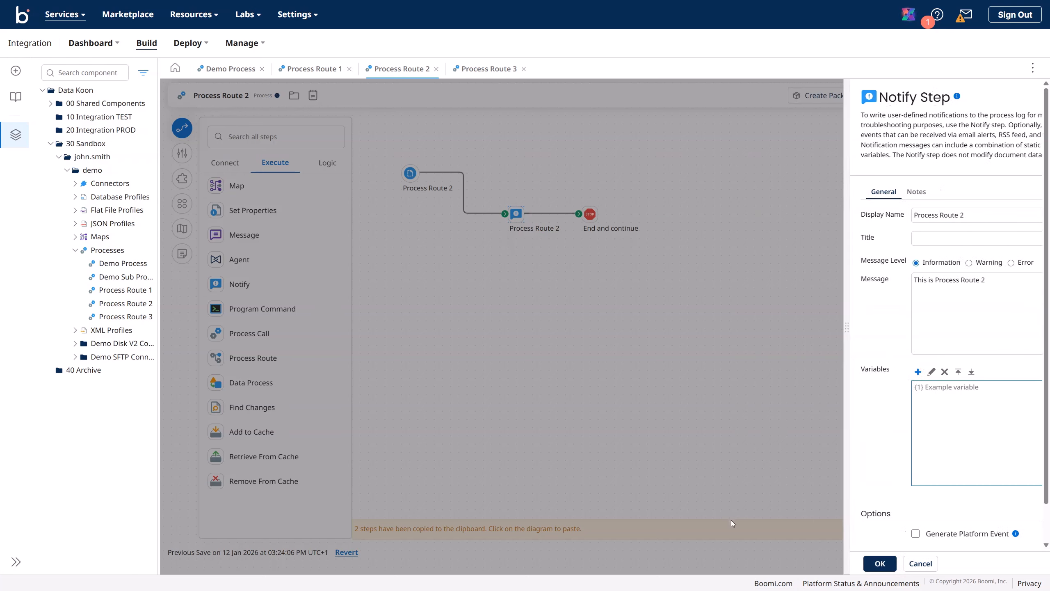
click(182, 203)
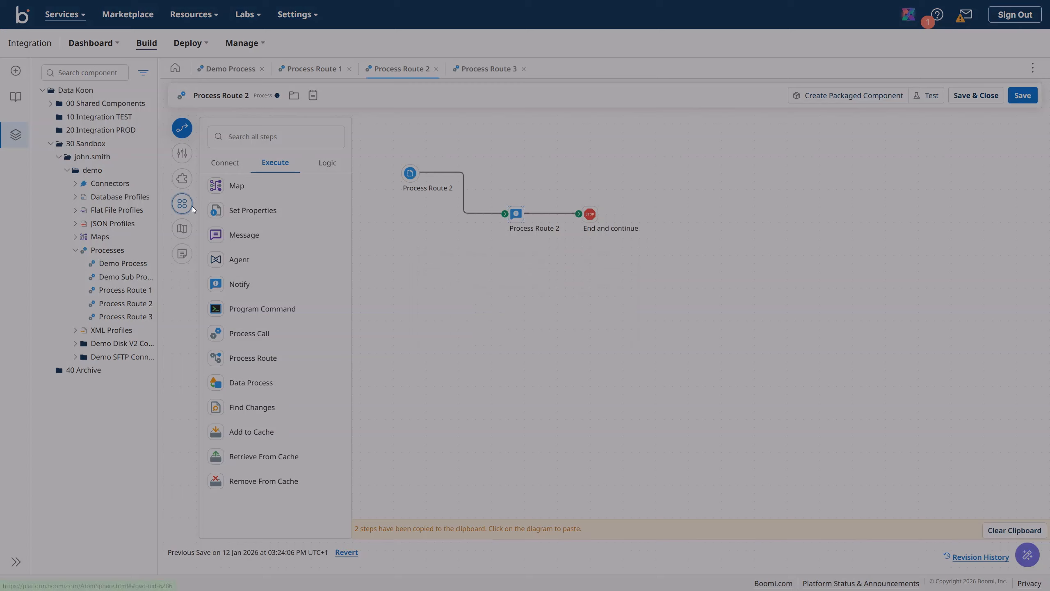
click(605, 323)
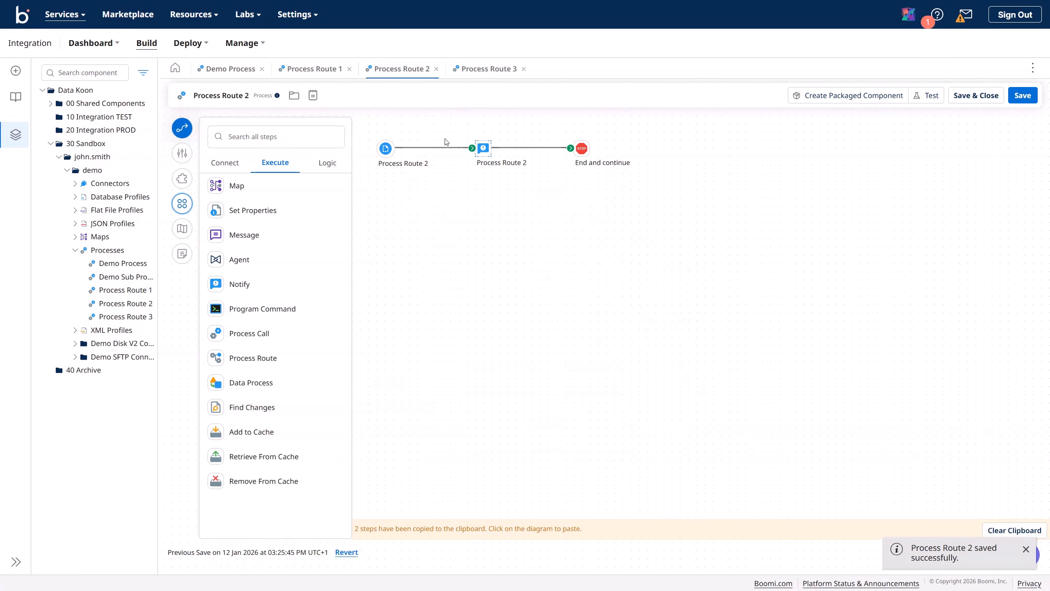
Paste the copied Notify and Stop steps below the start step in Process Route 1.
click(306, 72)
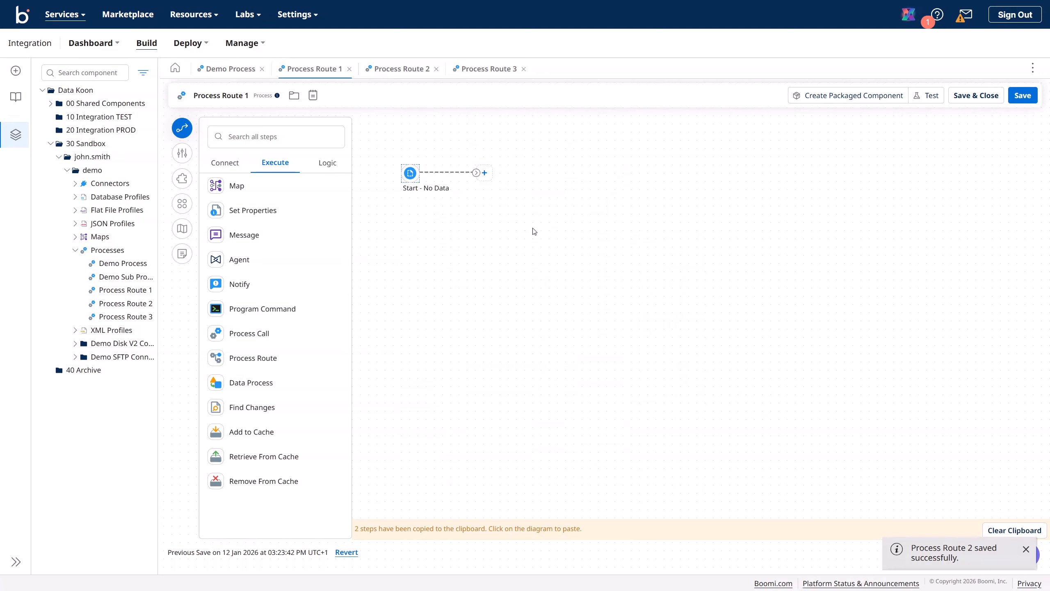
right_click(533, 229)
key(Escape)
click(493, 219)
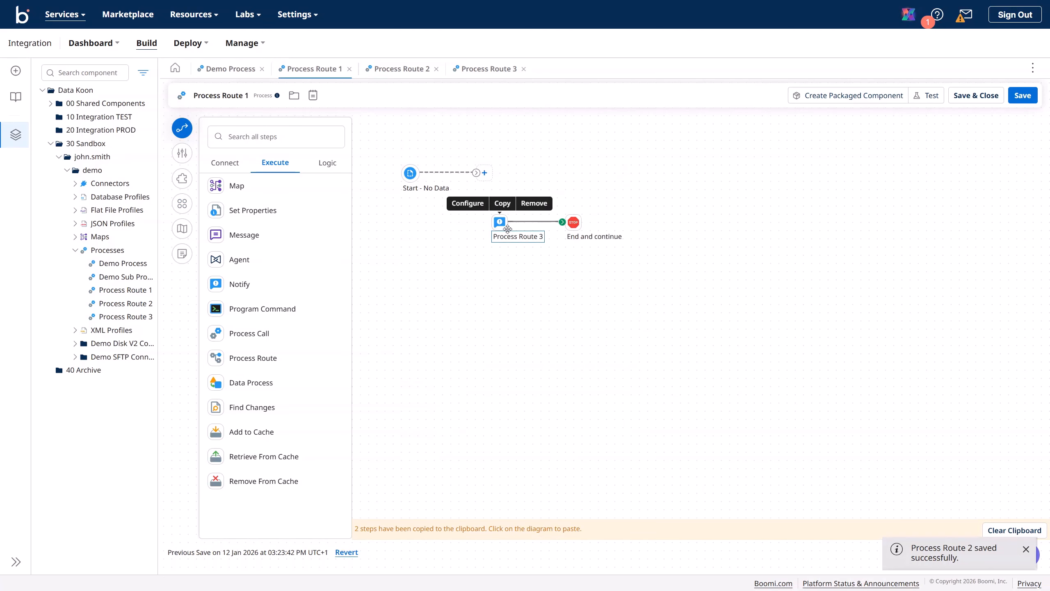
Set the pasted Notify step's display name to Process Route 1 and change its message to match that name.
double_click(497, 223)
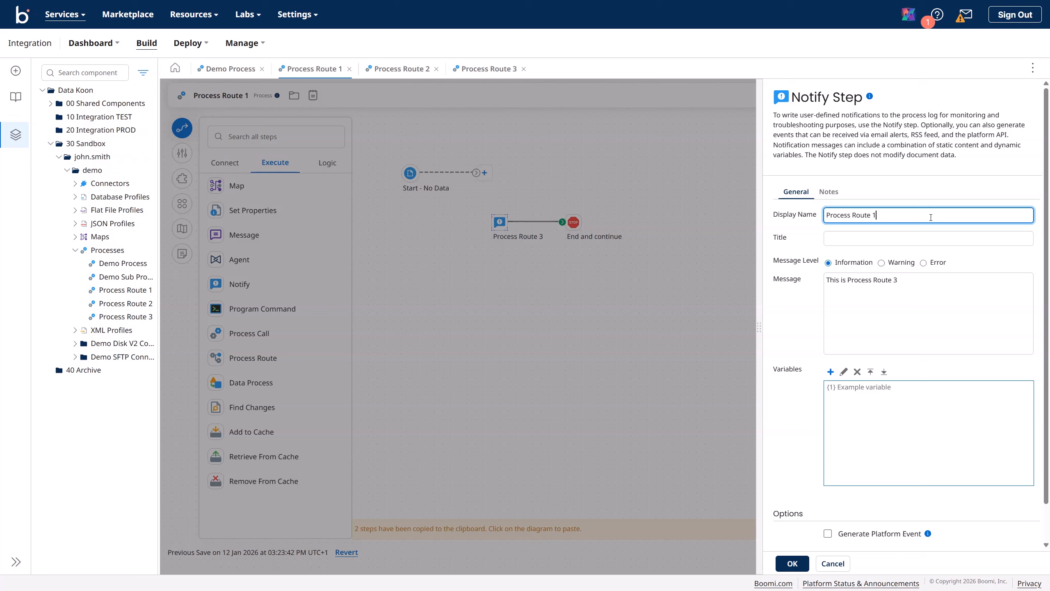
click(911, 283)
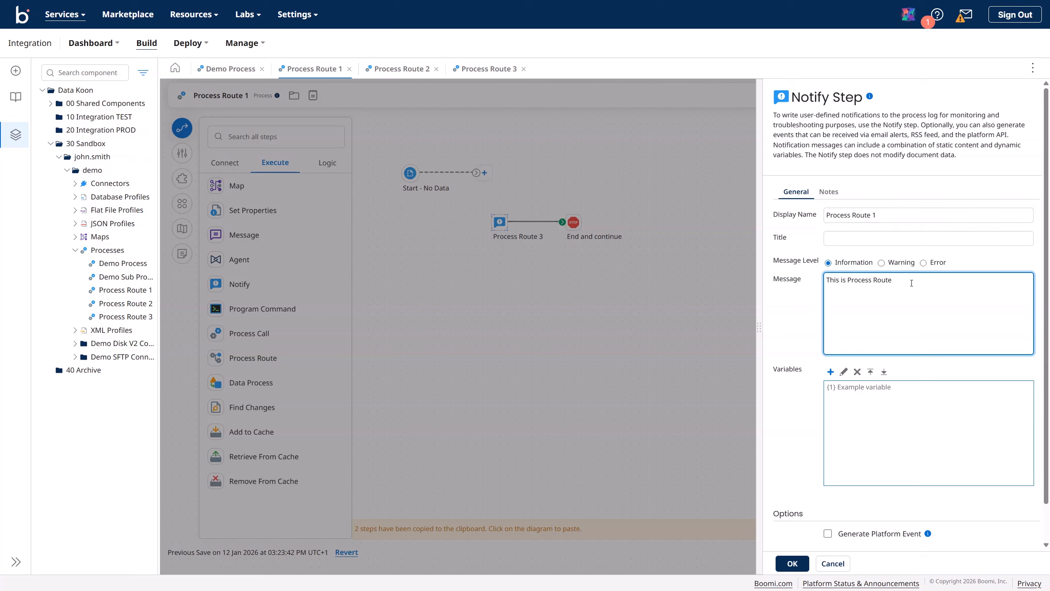
click(792, 563)
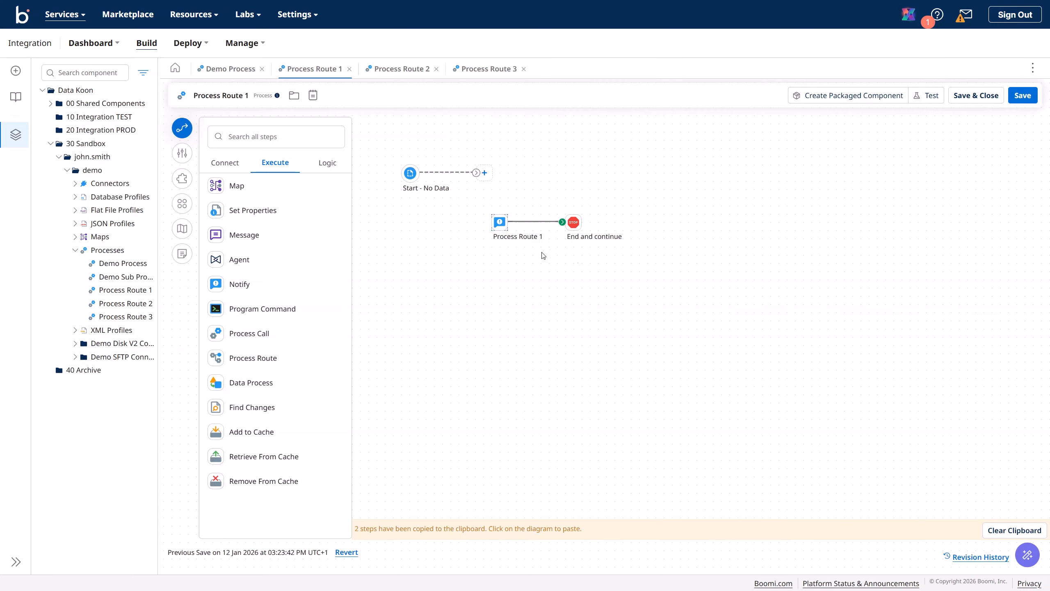
Connect the start step of Process Route 1 to the Notify step, and auto-arrange and save the process.
drag(476, 173, 499, 223)
click(182, 204)
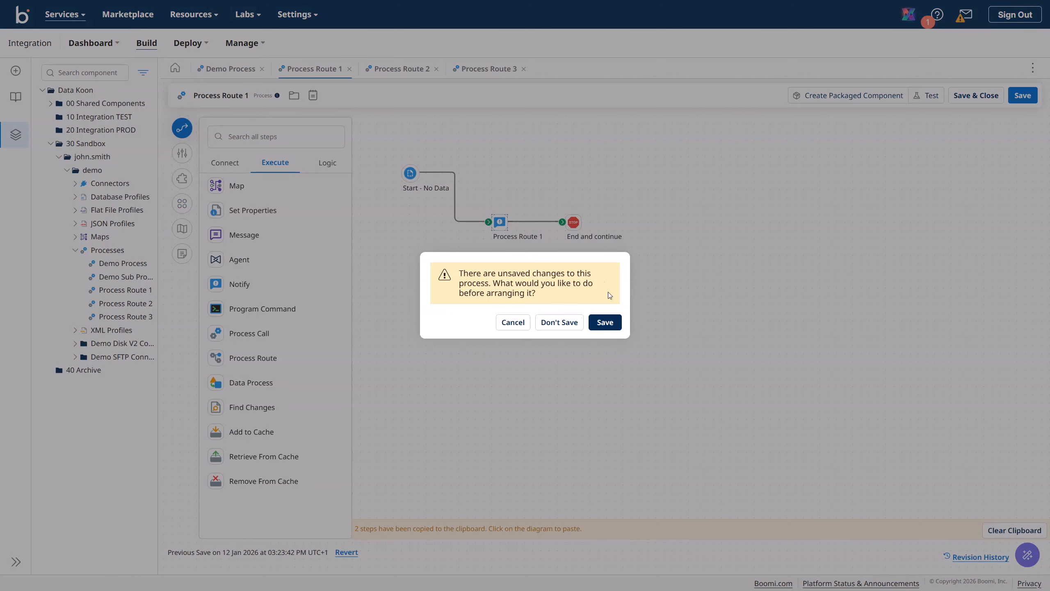
click(604, 322)
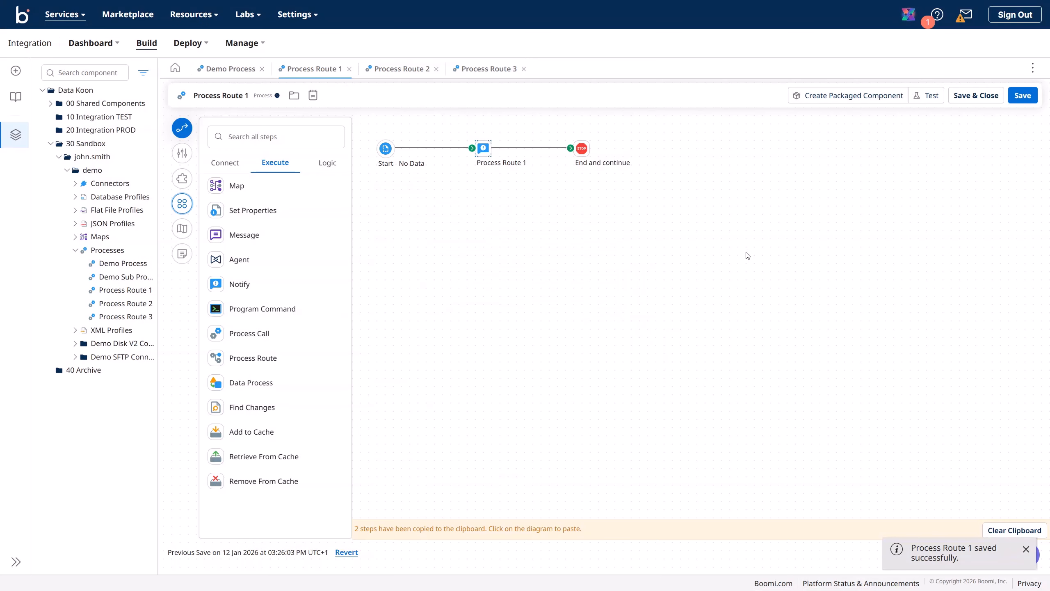
click(1018, 98)
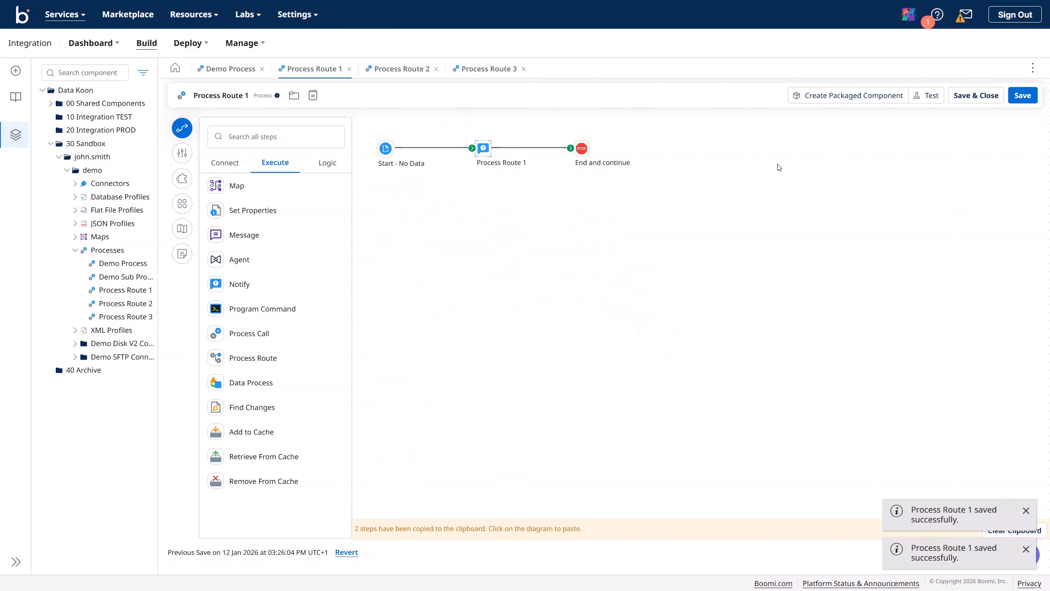
In Demo Process, detach the CSV to XML map from the Route By Buyer ID step and connect it to a new Process Route step.
click(227, 71)
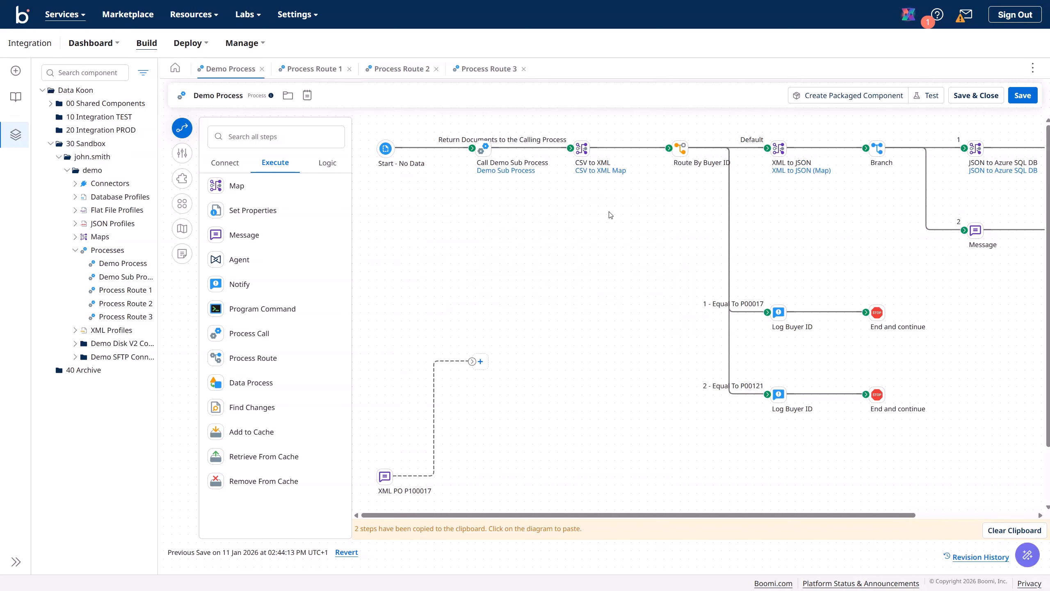
click(644, 150)
drag(270, 358, 565, 288)
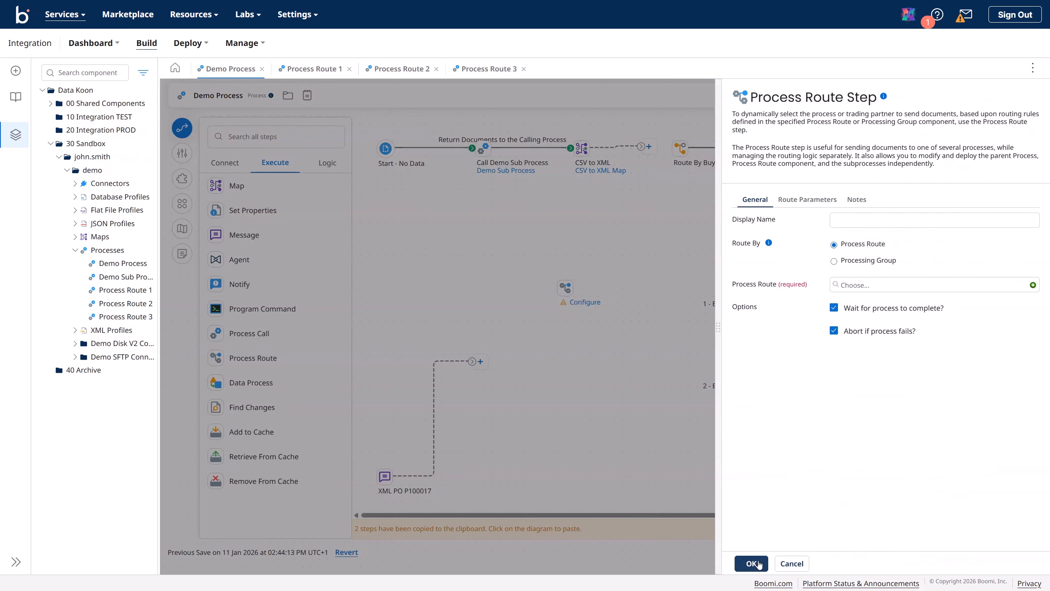
click(750, 563)
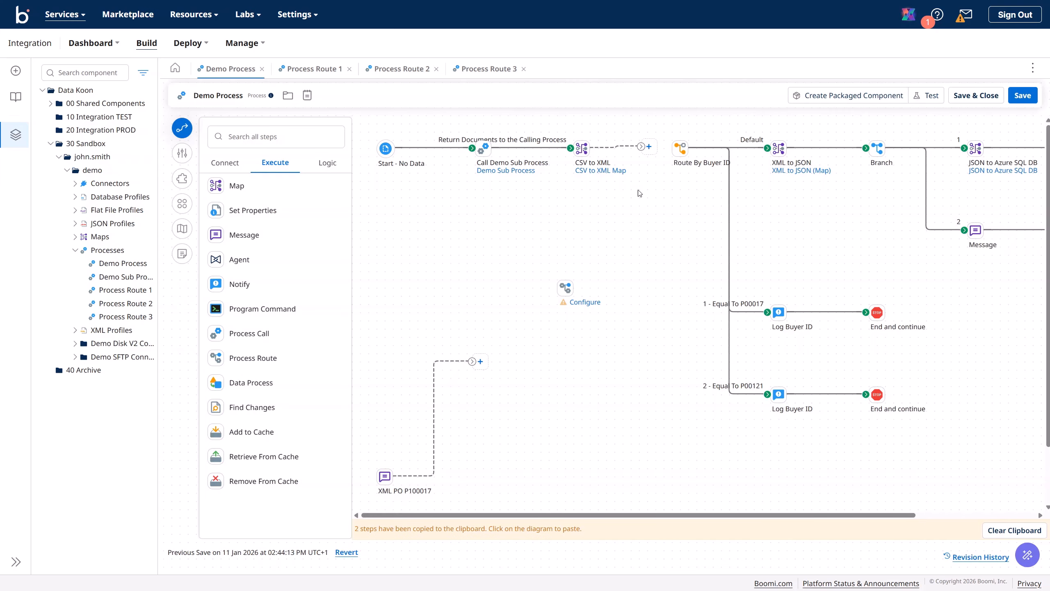
drag(648, 147, 509, 251)
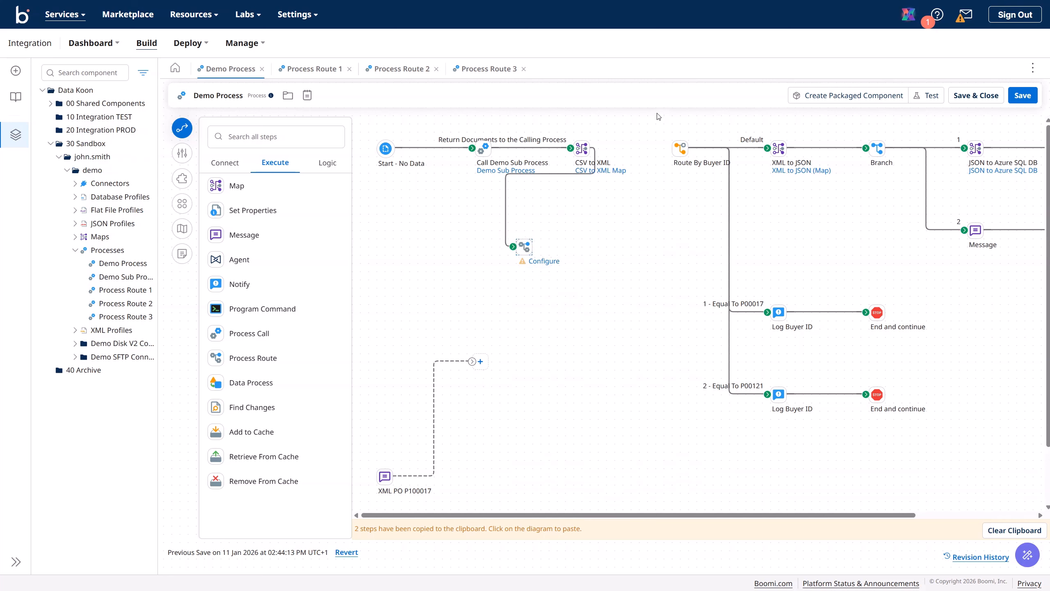
Examine the routing field and route values configured in the Route By Buyer ID step.
drag(657, 114, 784, 326)
click(679, 266)
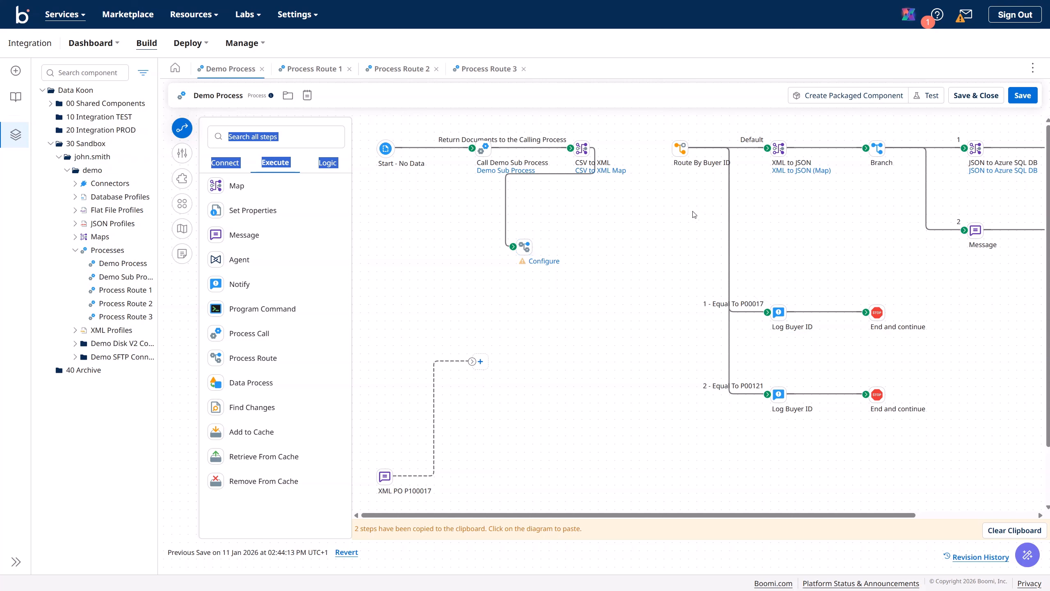
click(694, 181)
click(680, 148)
double_click(680, 148)
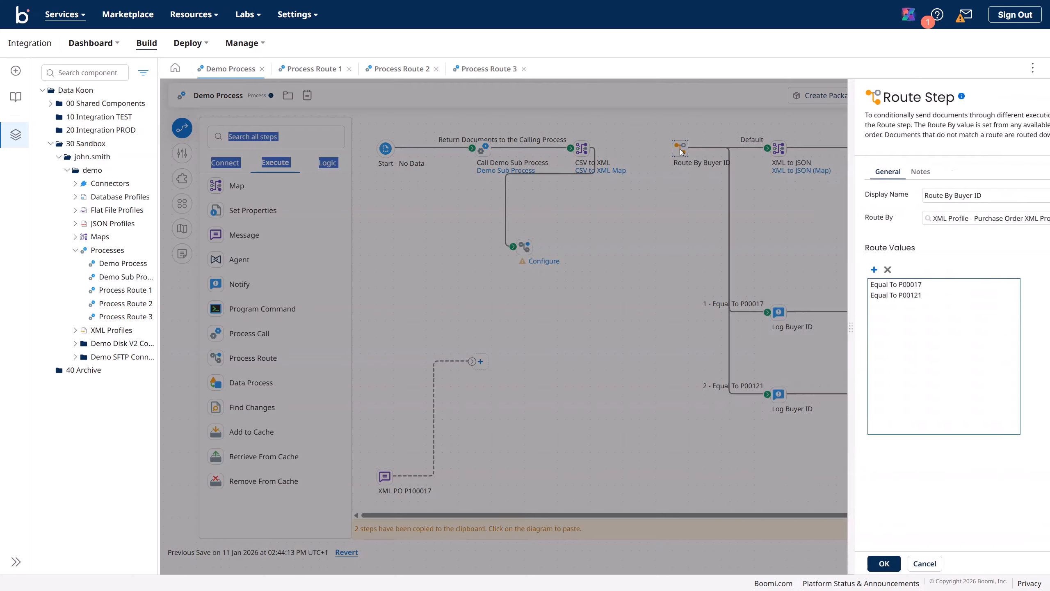
click(776, 563)
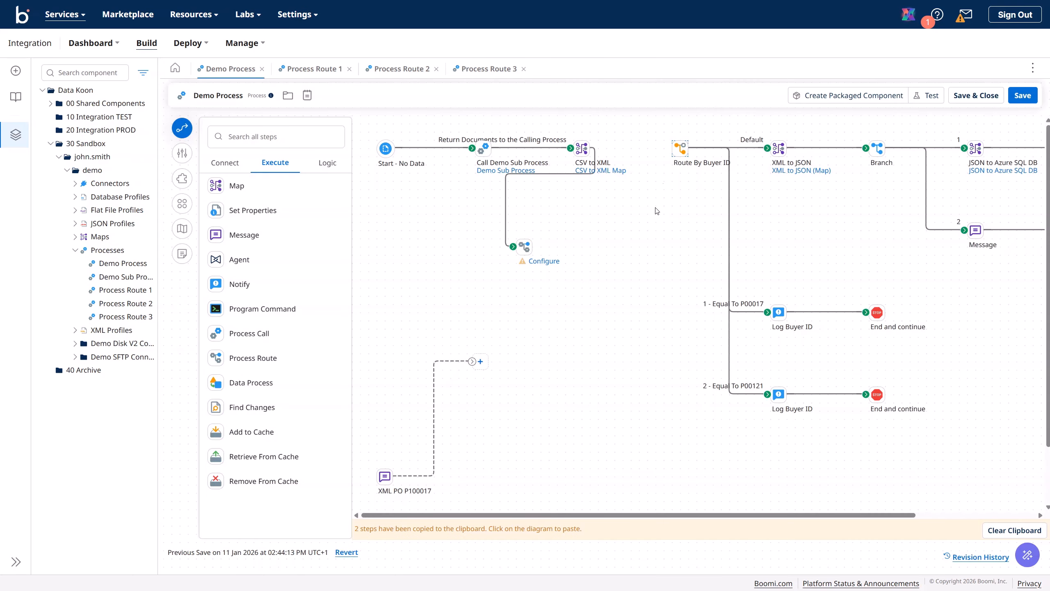
drag(777, 517, 895, 525)
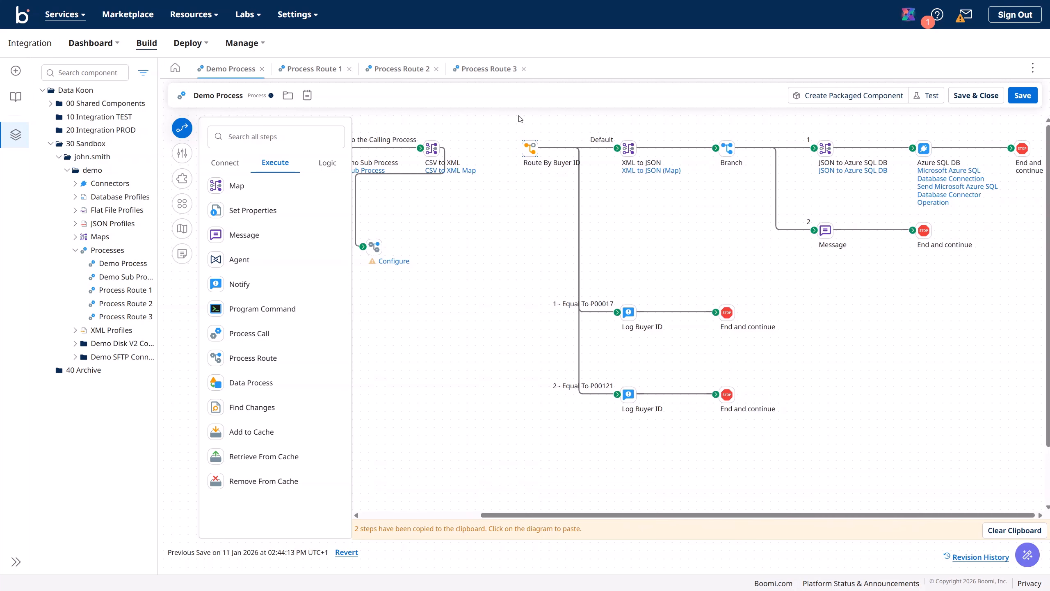
drag(509, 119, 988, 432)
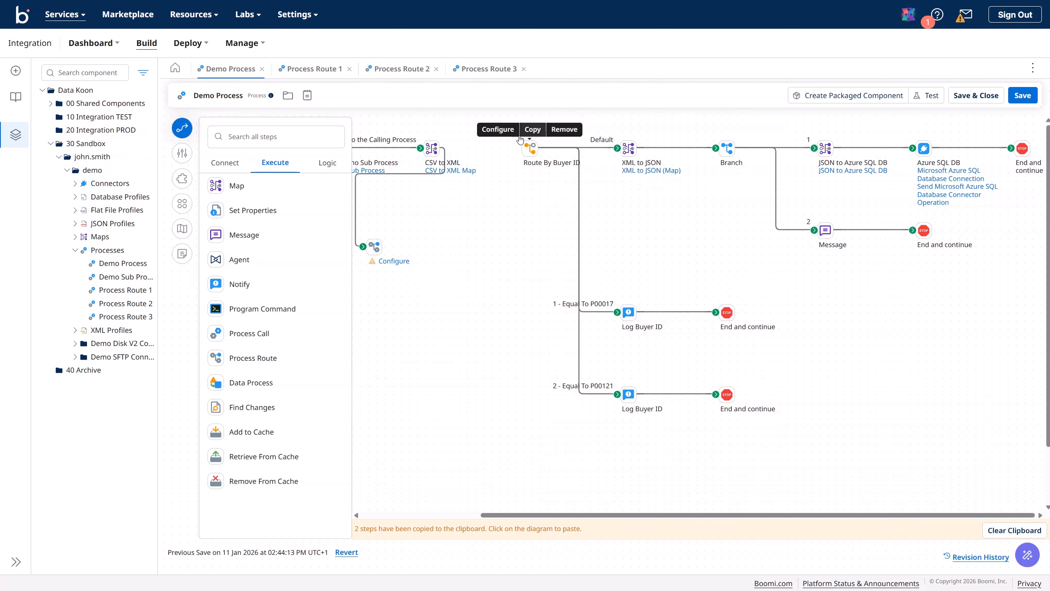
drag(511, 121, 1032, 435)
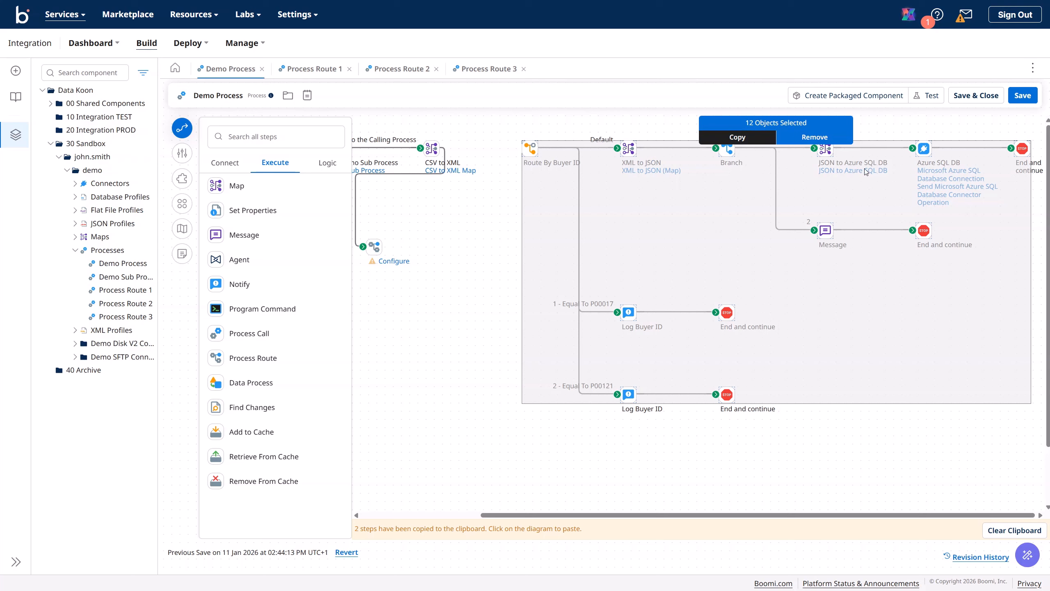
key(Escape)
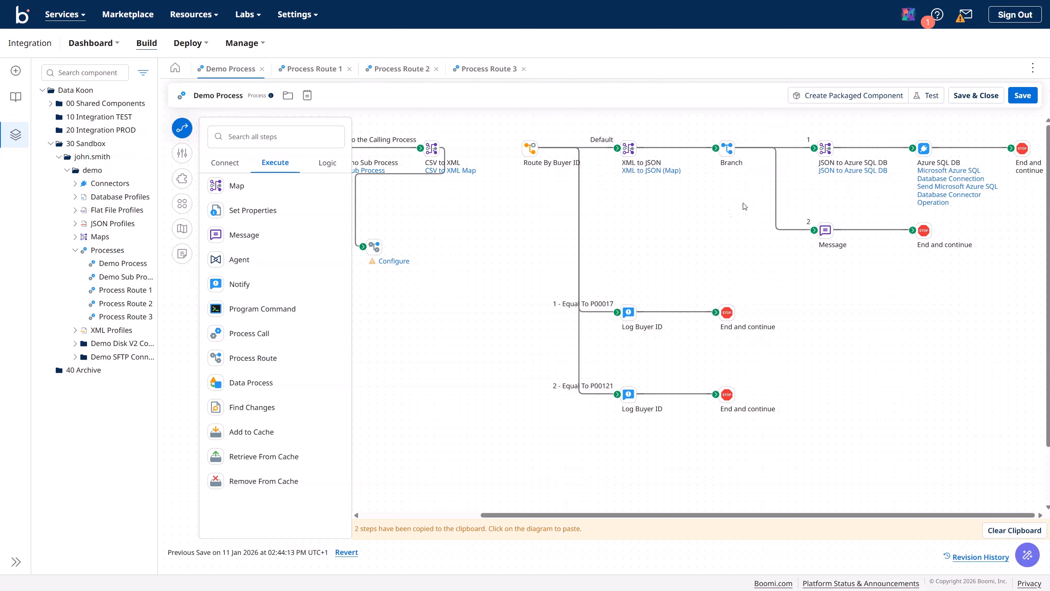
Set the display name of the unconfigured Process Route step to Demo Process Route.
drag(531, 515, 450, 515)
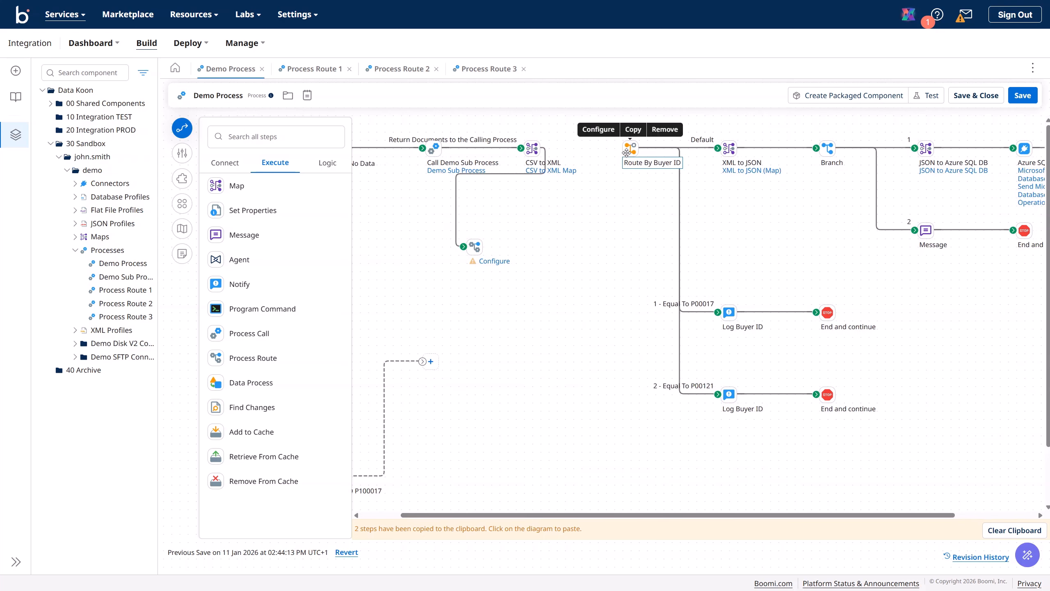
mouse_move(497, 268)
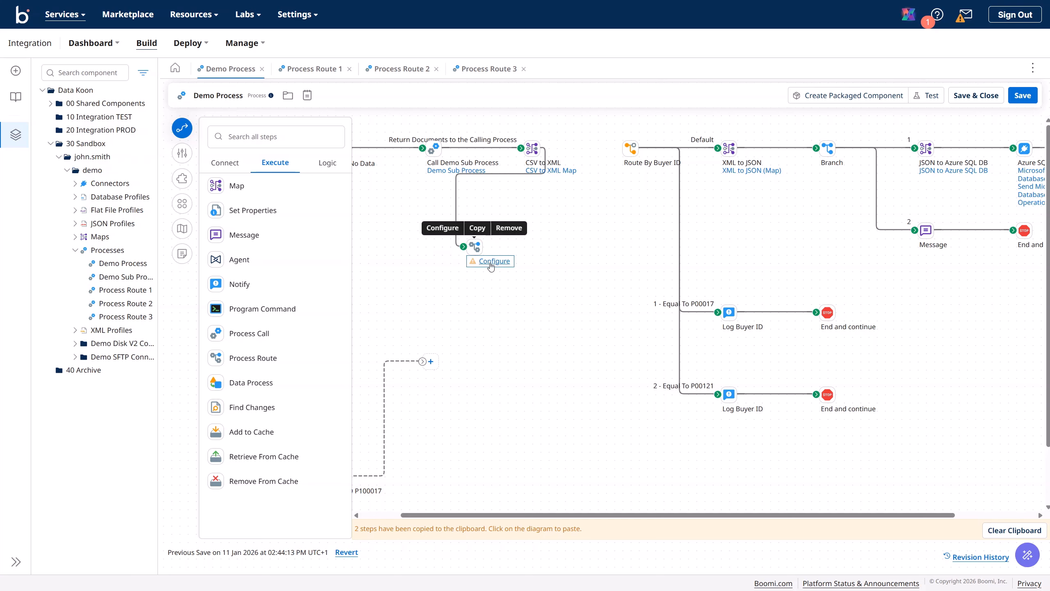
click(493, 262)
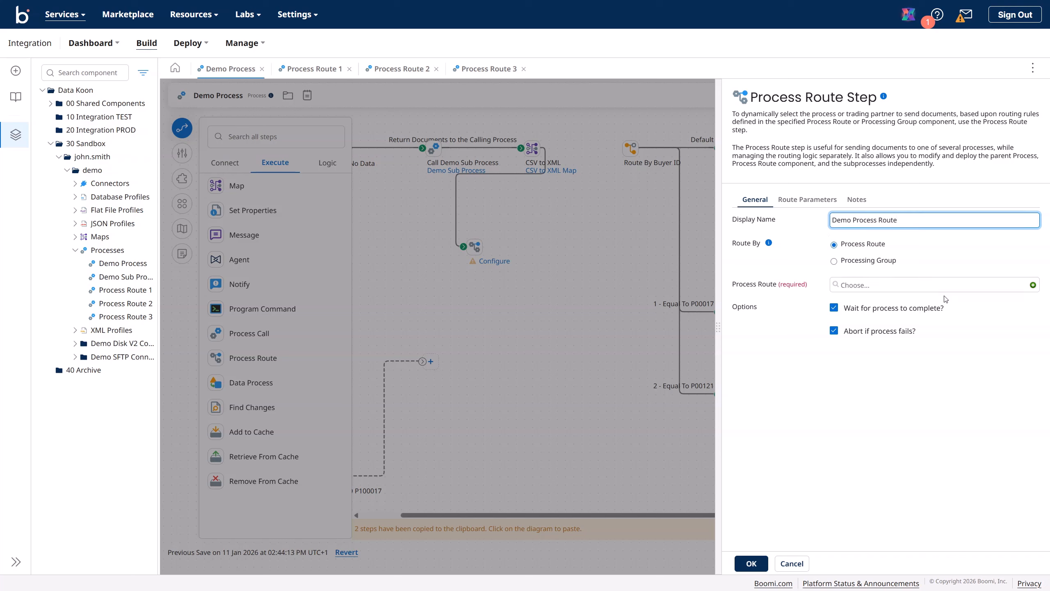
Create a new Process Route component for the step, name it Demo Process Route, and check what its Passthrough option does.
click(1032, 285)
click(266, 101)
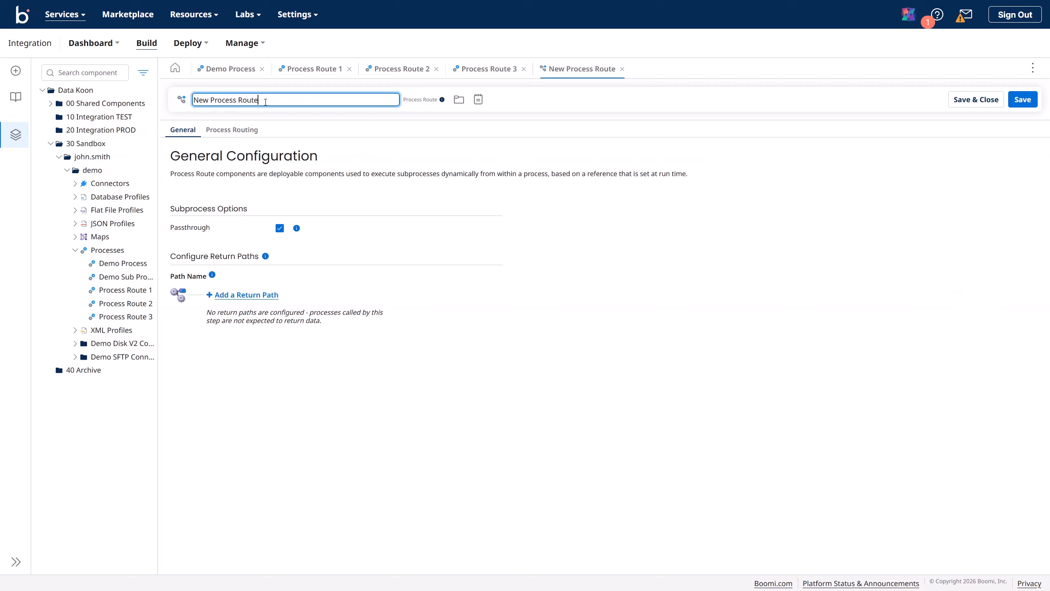
double_click(208, 99)
text(Demo)
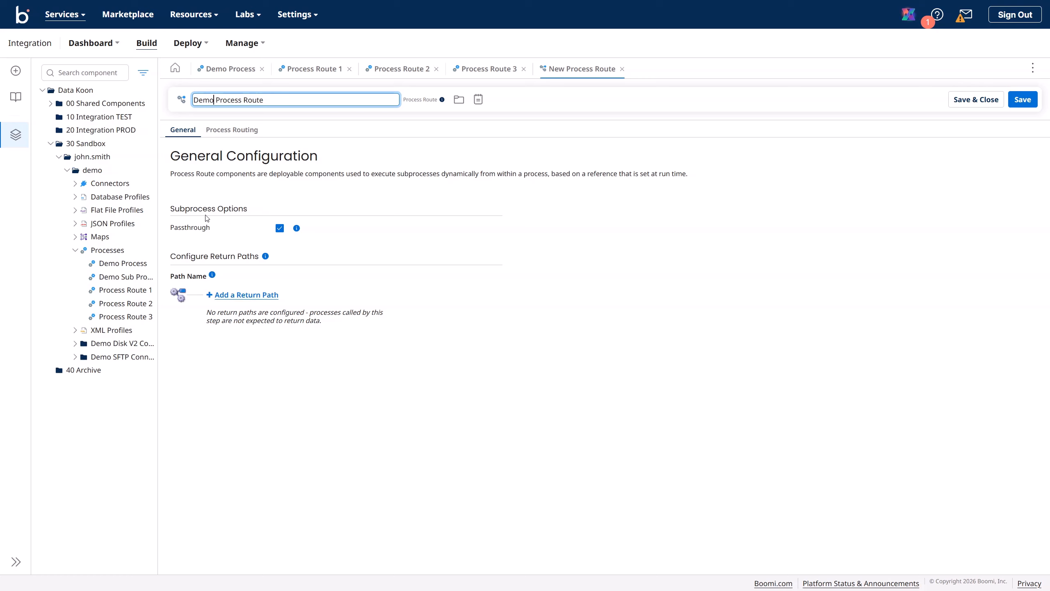
click(297, 229)
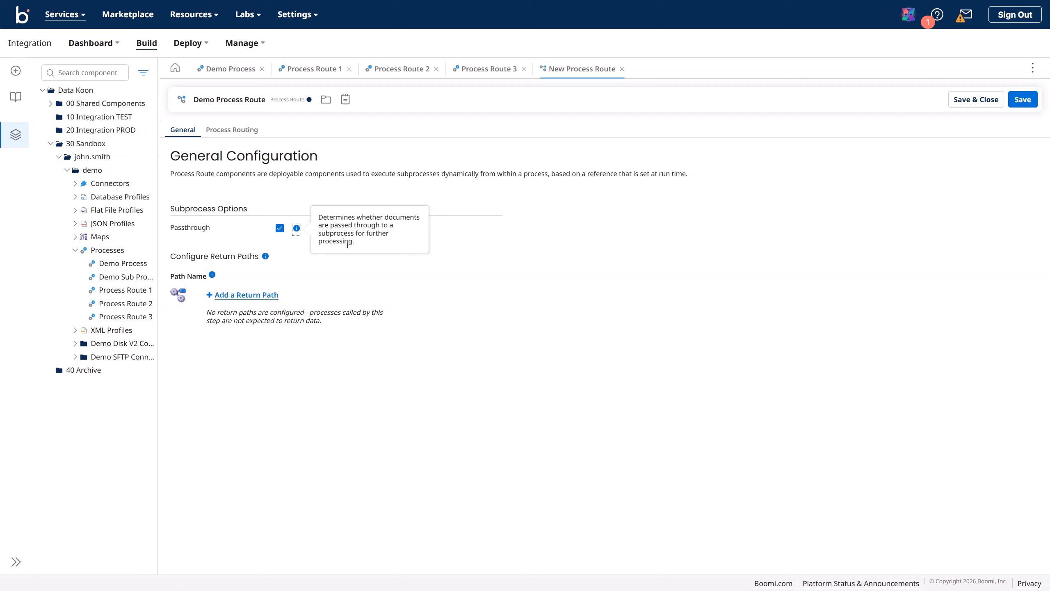
click(244, 235)
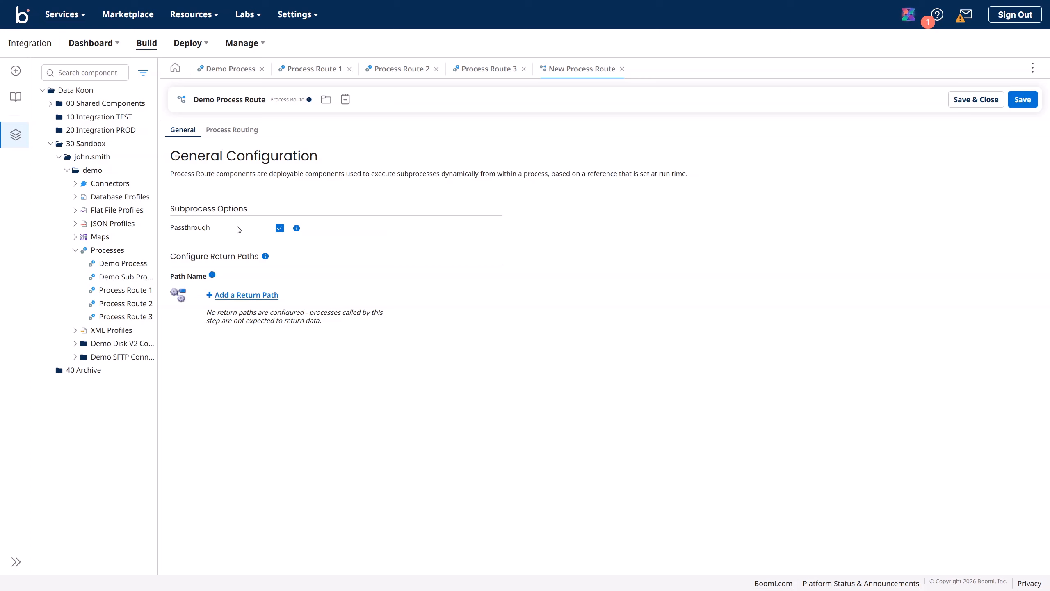
Add a routing key to the Demo Process Route component and label it Buyer ID.
click(229, 133)
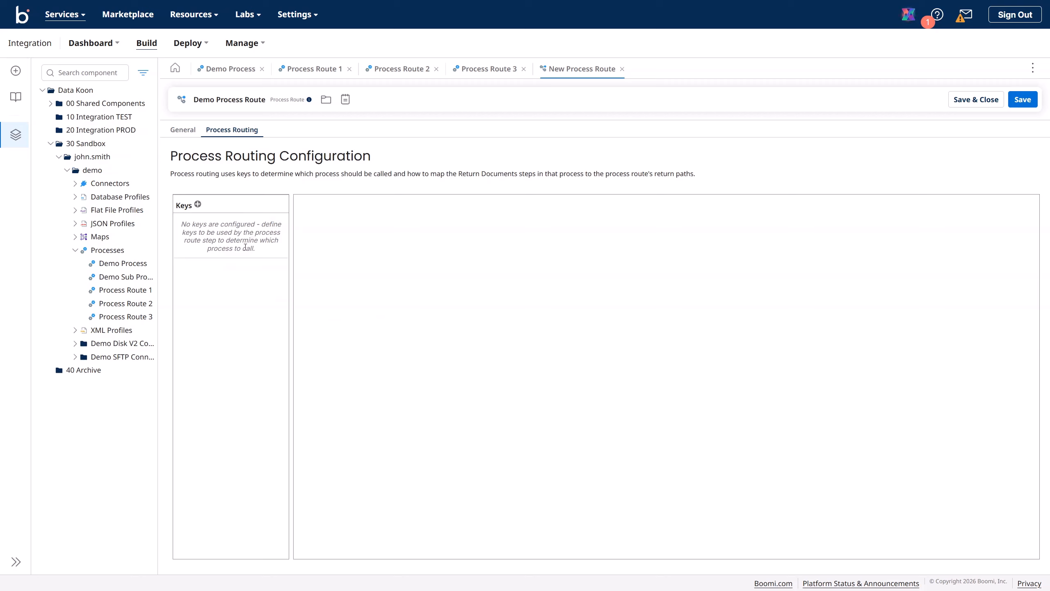
click(197, 204)
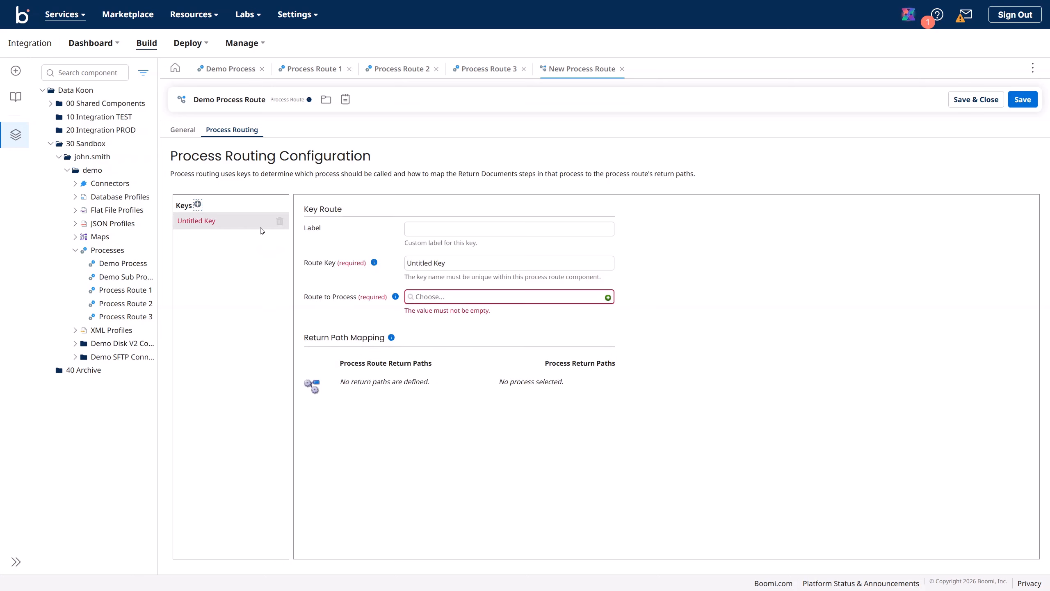
click(411, 231)
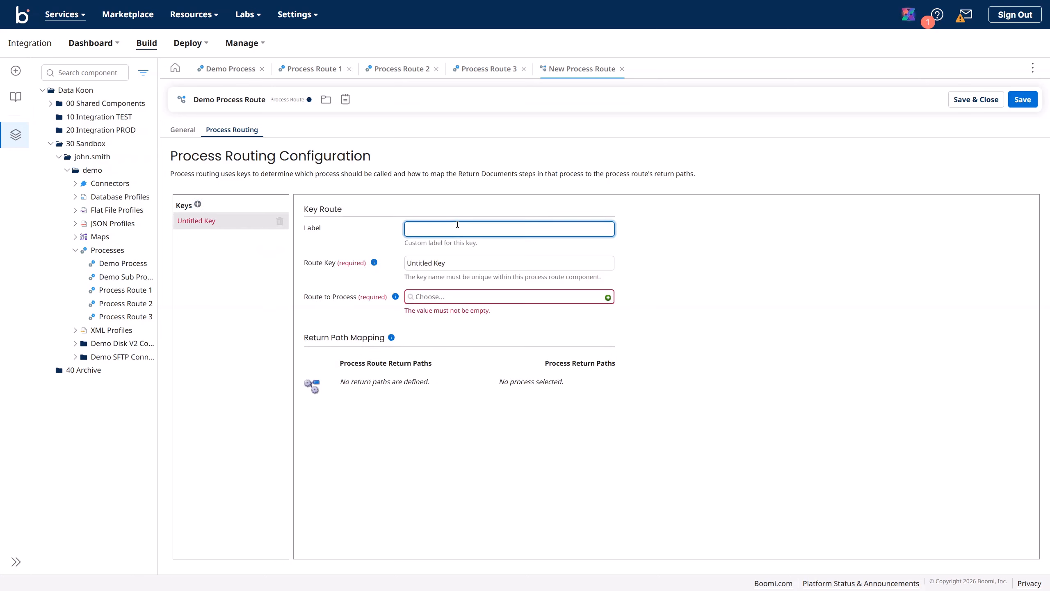
text(Buyer ID)
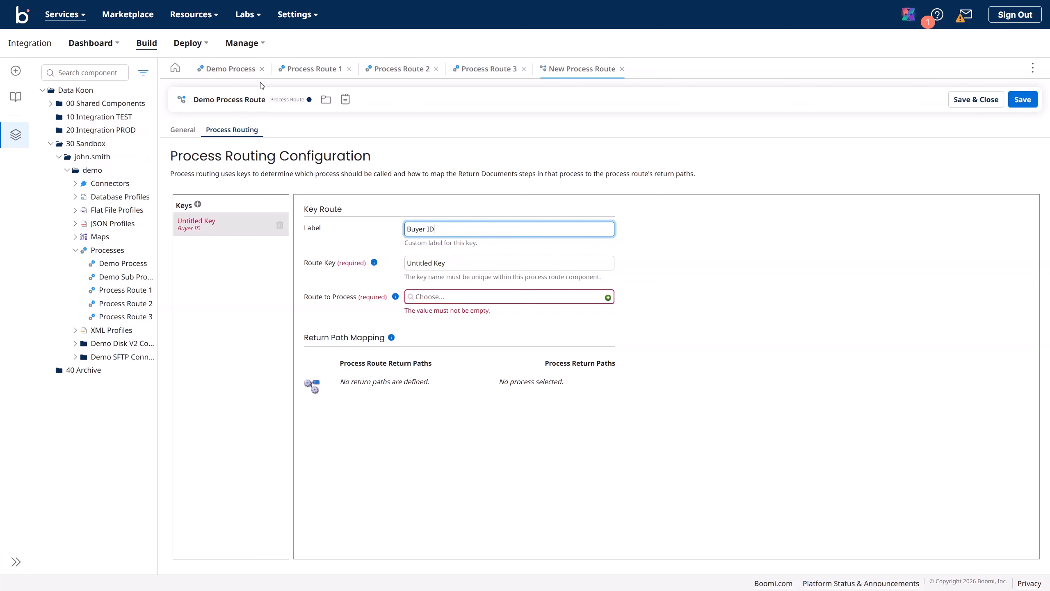
Confirm the Process Route step settings in Demo Process, and copy the first record's buyer ID from the Sales Data message in Demo Sub Process.
click(240, 70)
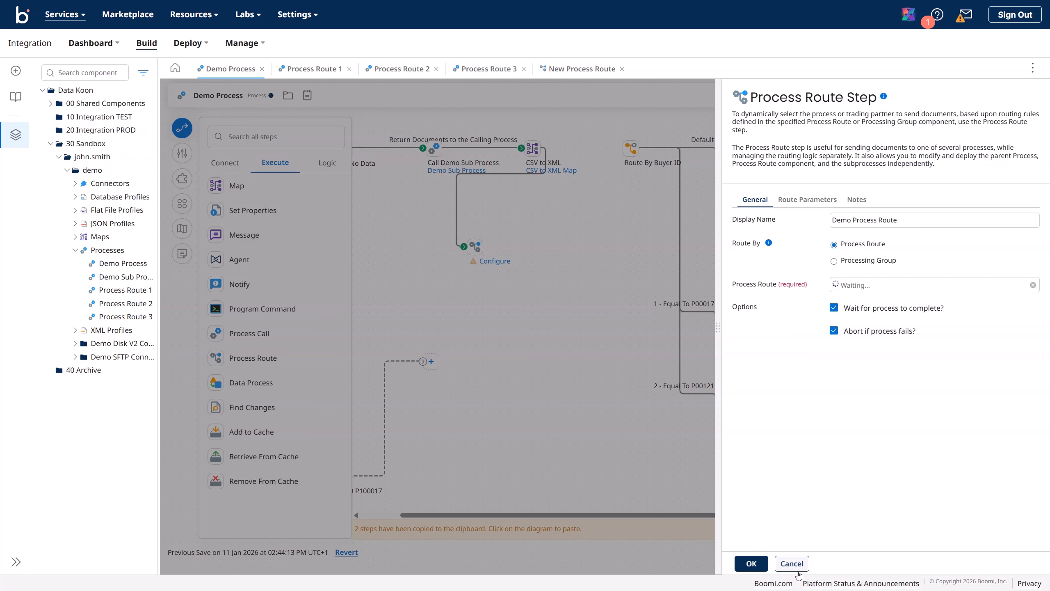
click(750, 563)
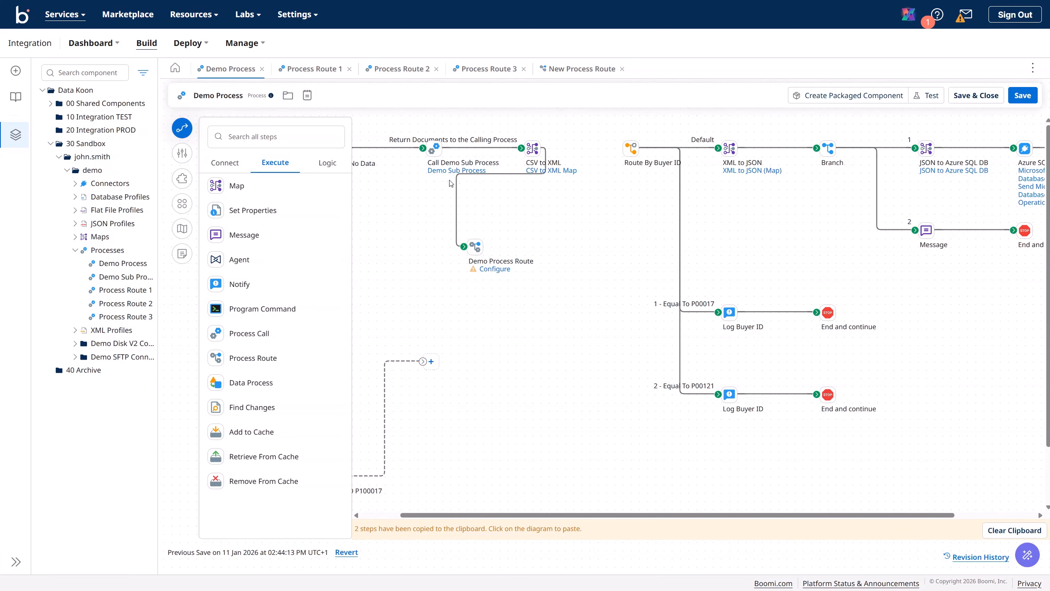
click(438, 172)
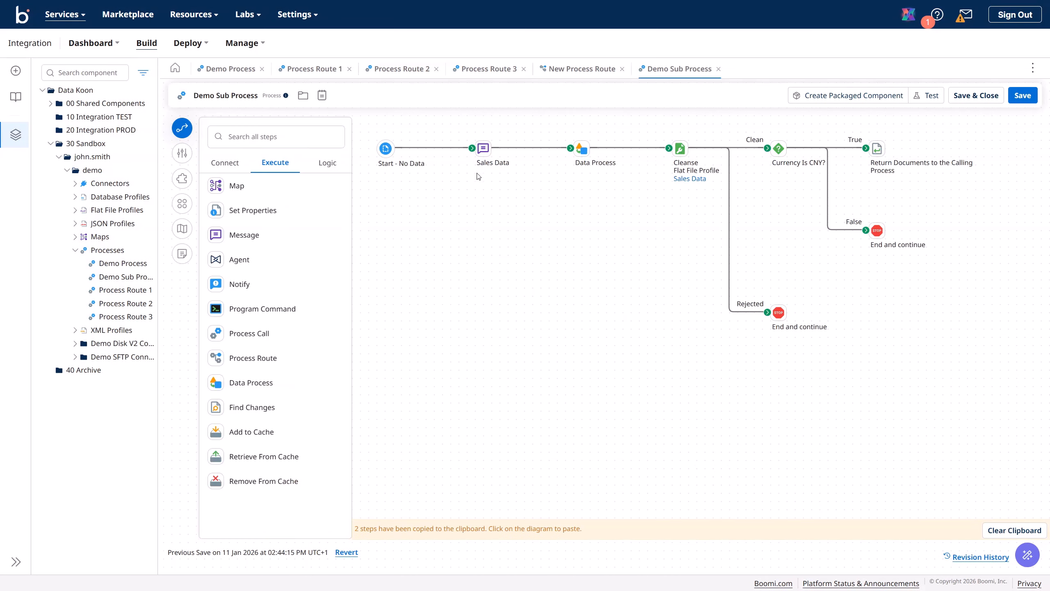
click(481, 150)
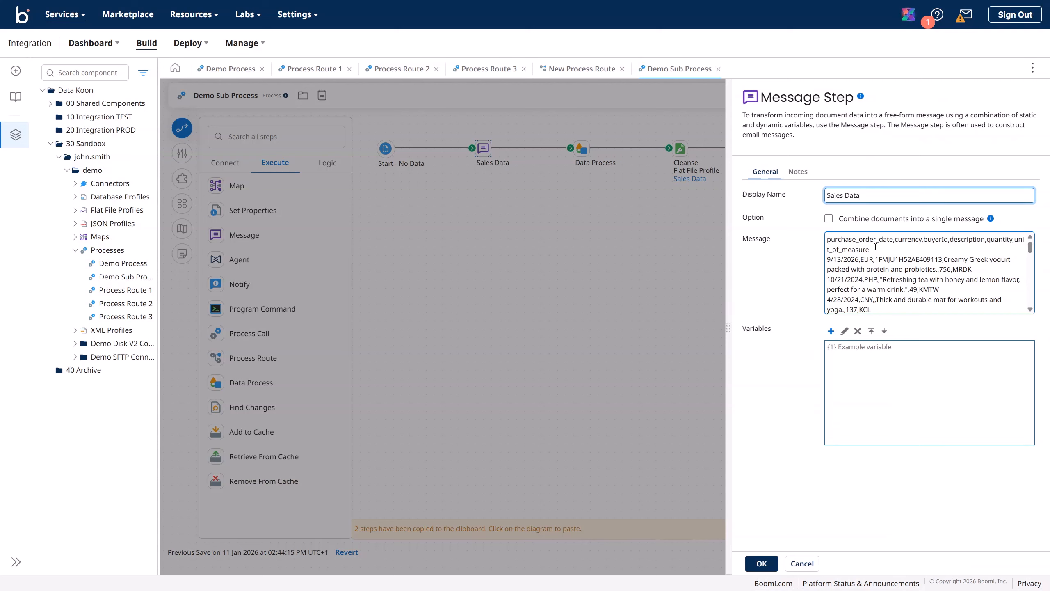
drag(876, 259, 923, 260)
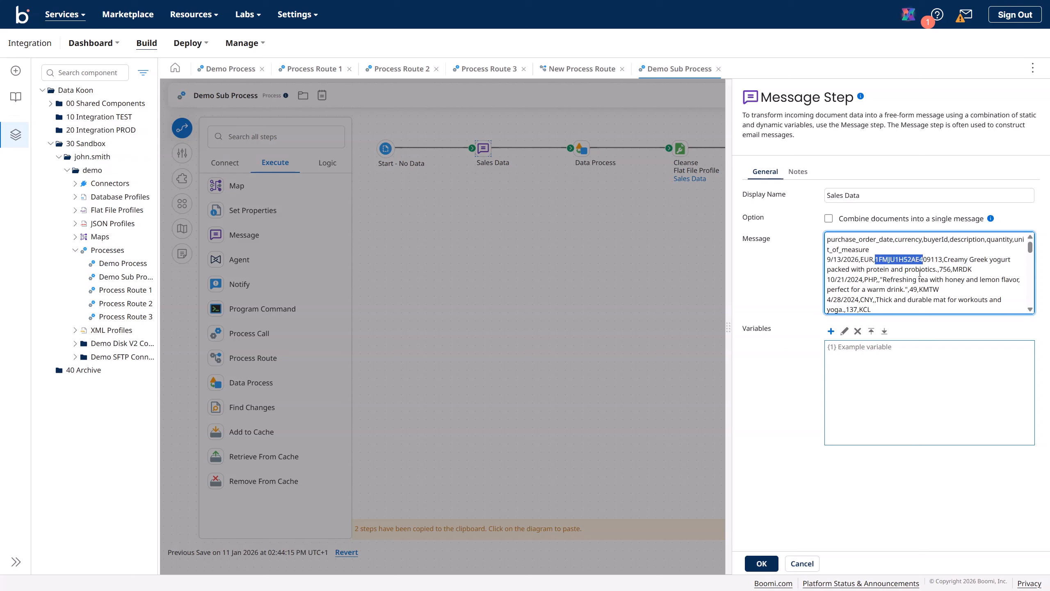
click(878, 259)
drag(877, 259, 940, 258)
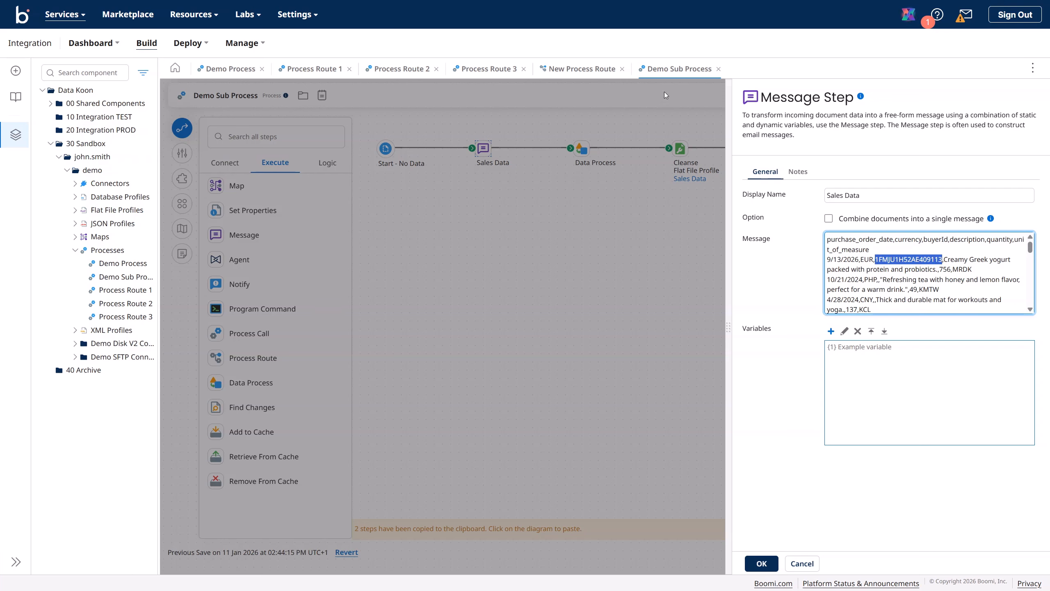
Append the copied buyer ID to the Buyer ID label of the routing key in Demo Process Route.
click(586, 69)
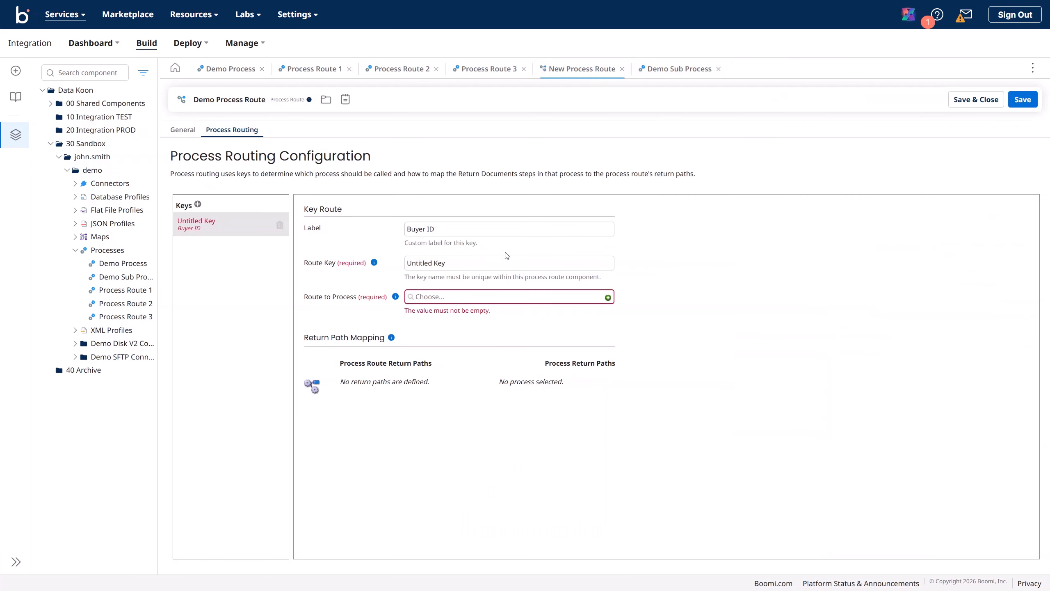
click(462, 229)
text(1FMJU1H52AE409113)
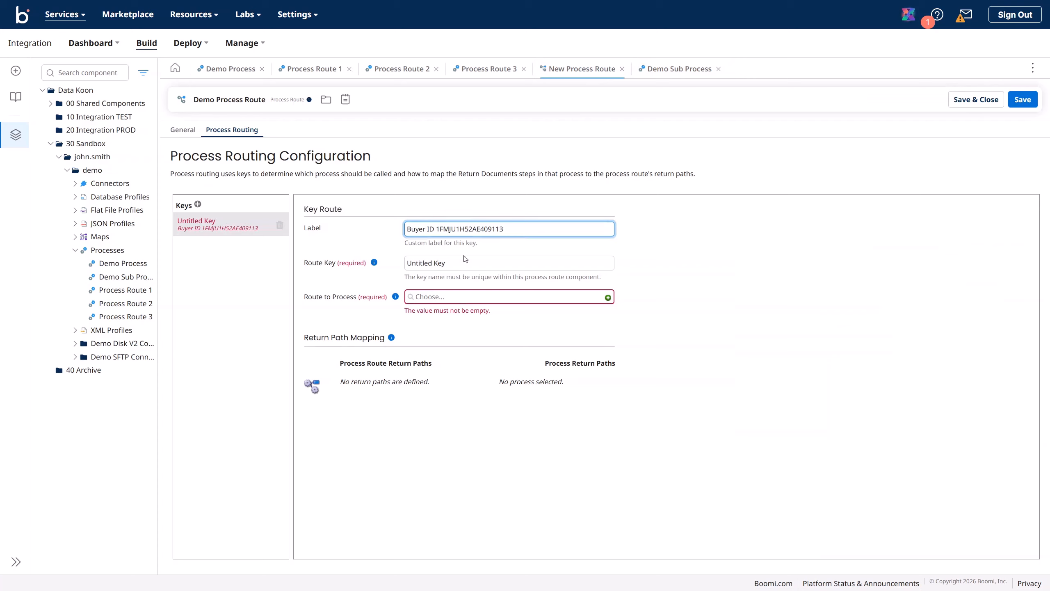
Check what the Route Key setting means, and replace the Untitled Key value with the copied buyer ID.
click(373, 262)
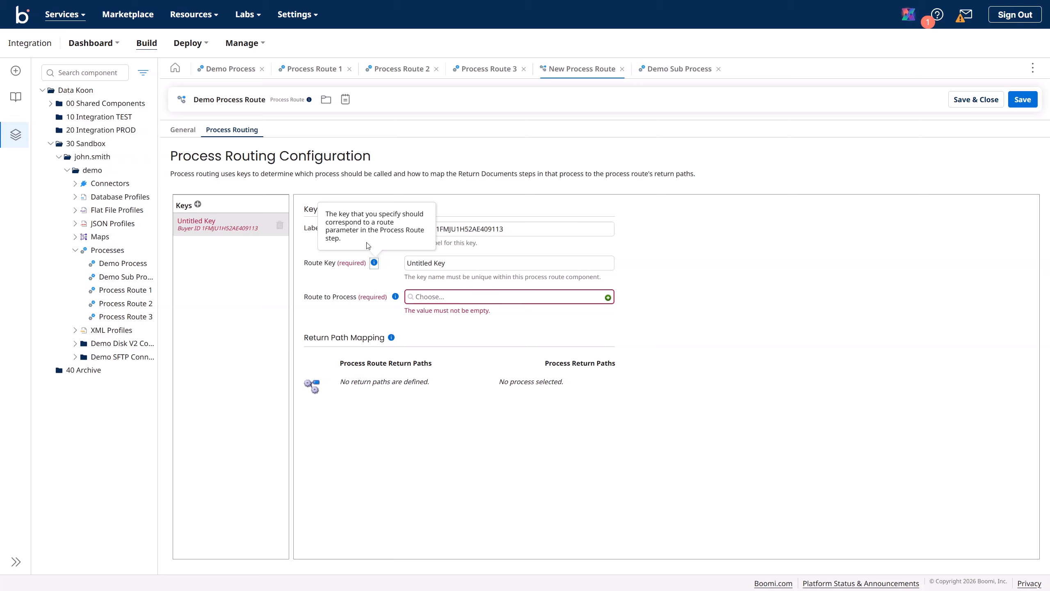
click(453, 264)
key(ctrl+a)
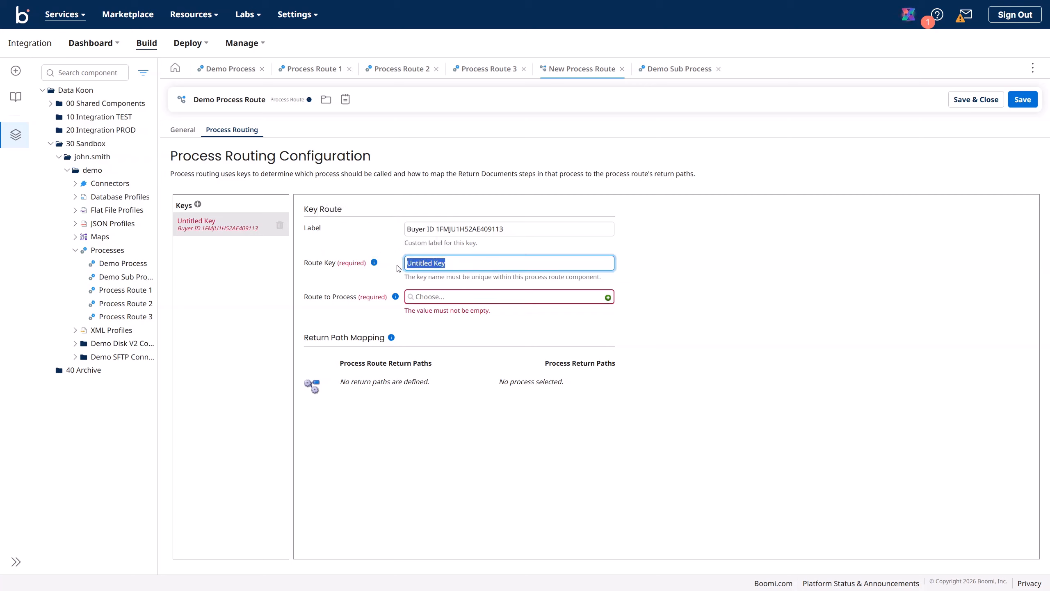
text(1FMJU1H52AE409113)
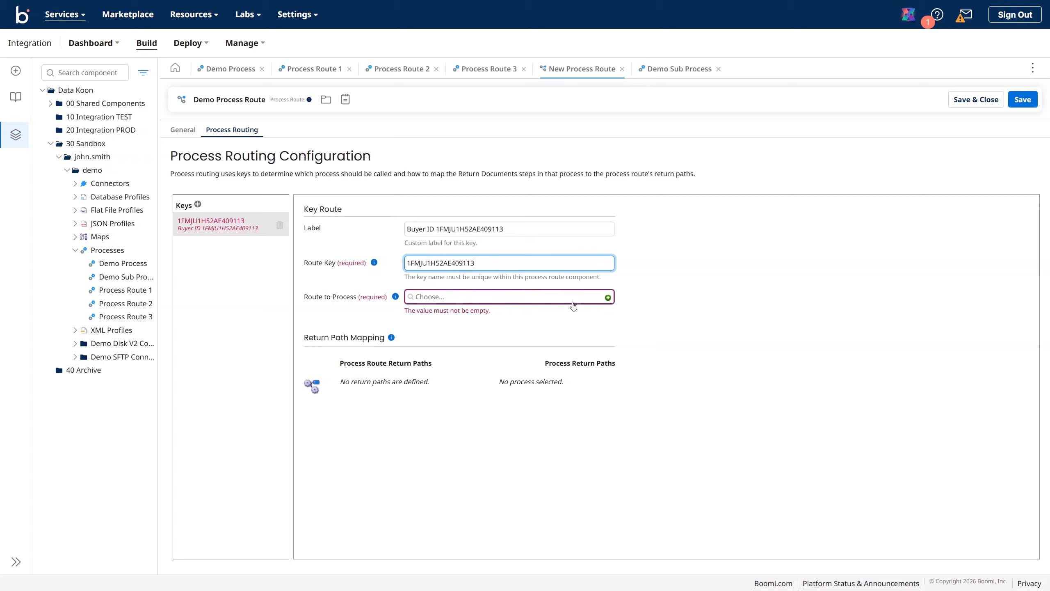
Append the copied buyer ID in parentheses to the name of the Process Route 1 process and save it.
click(321, 71)
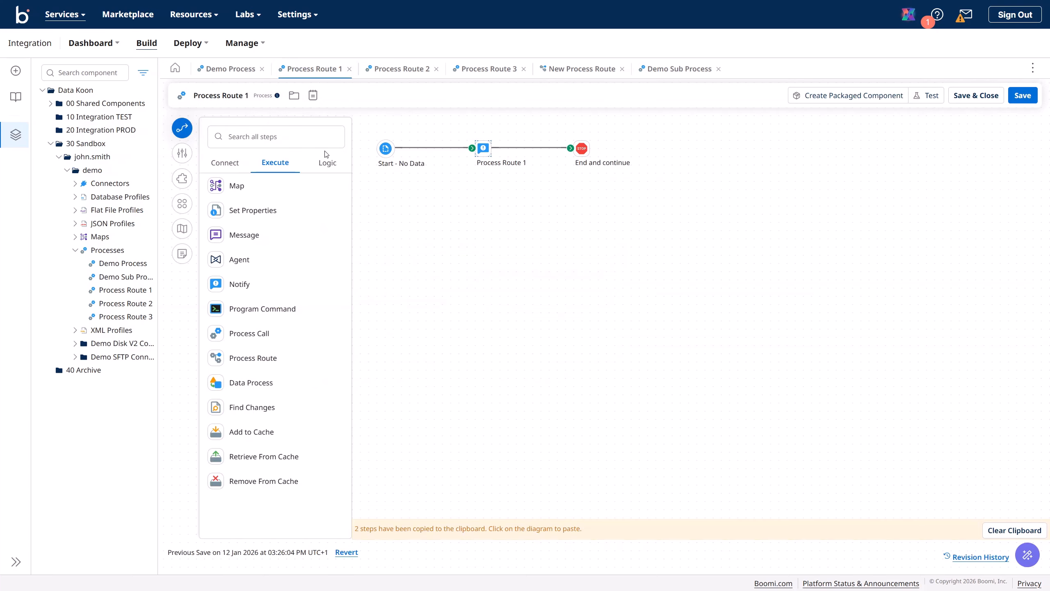
click(227, 96)
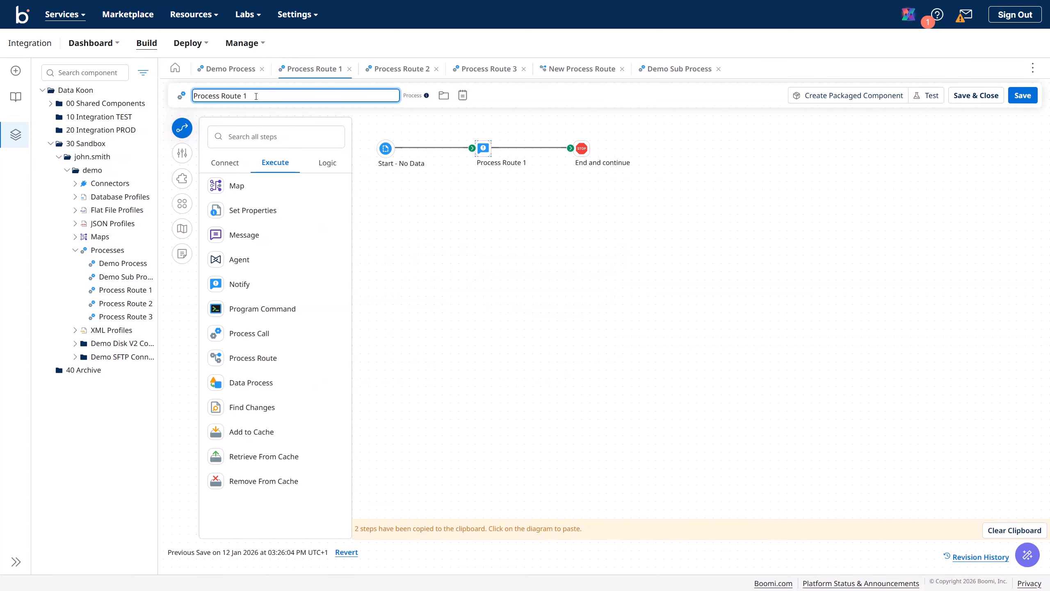
text(()
text(1FMJU1H52AE409113)
text())
click(1022, 96)
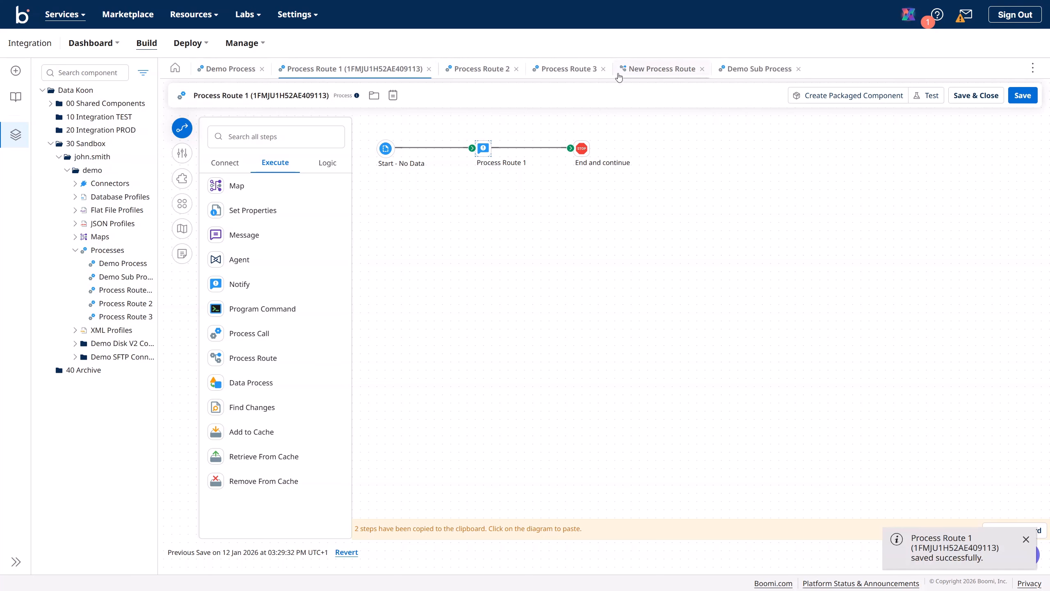
Route the first key in Demo Process Route to the Process Route 1 process.
click(662, 70)
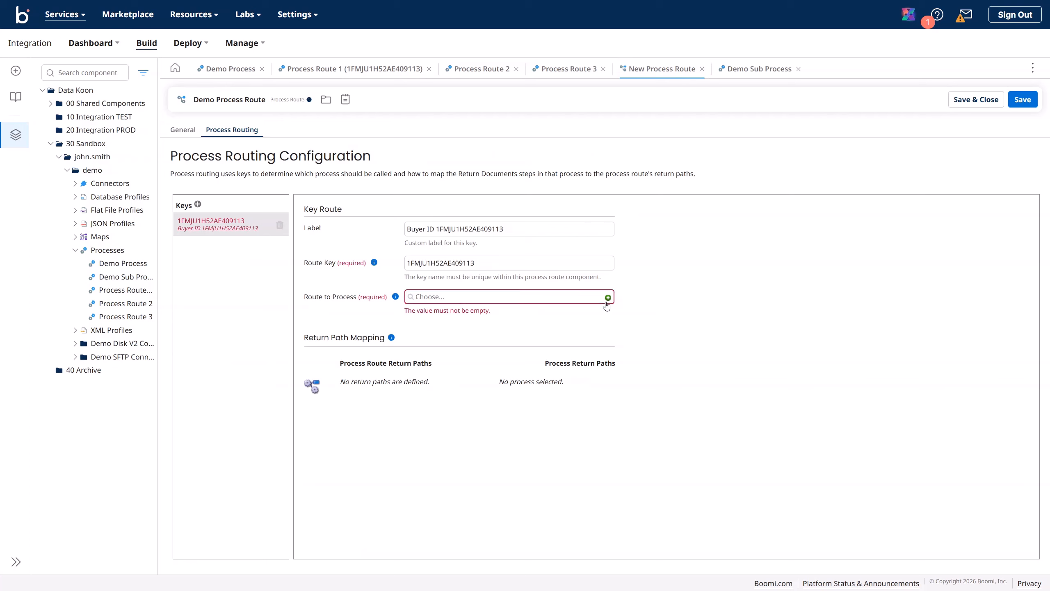
click(578, 303)
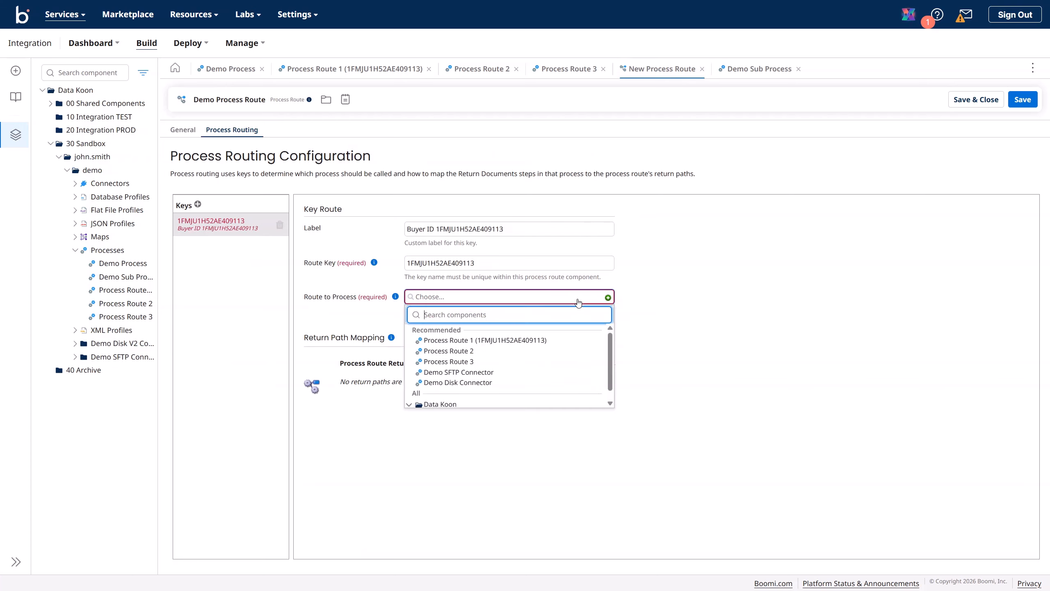
click(539, 339)
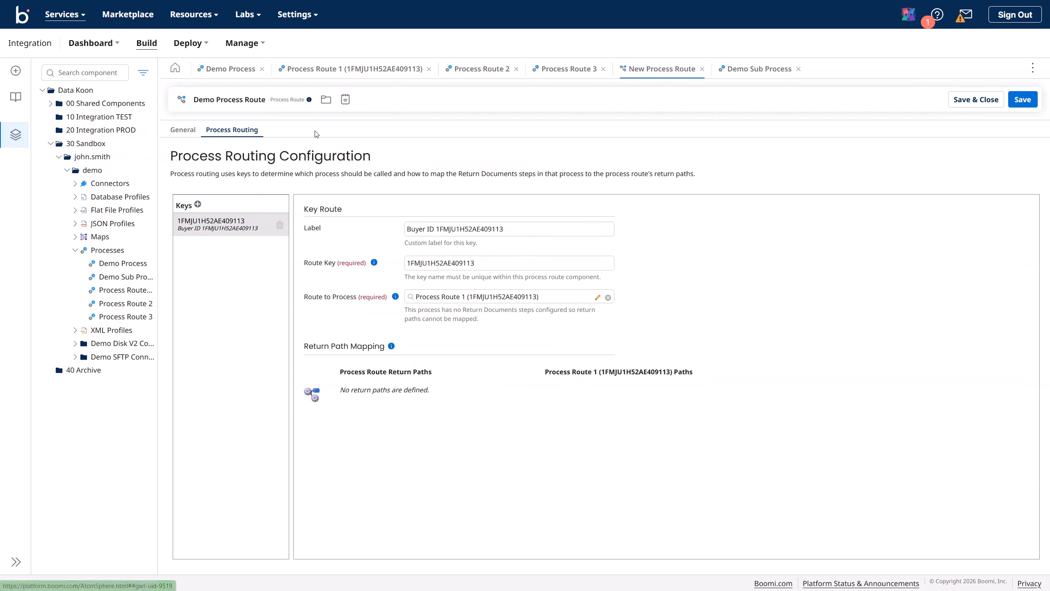
click(234, 68)
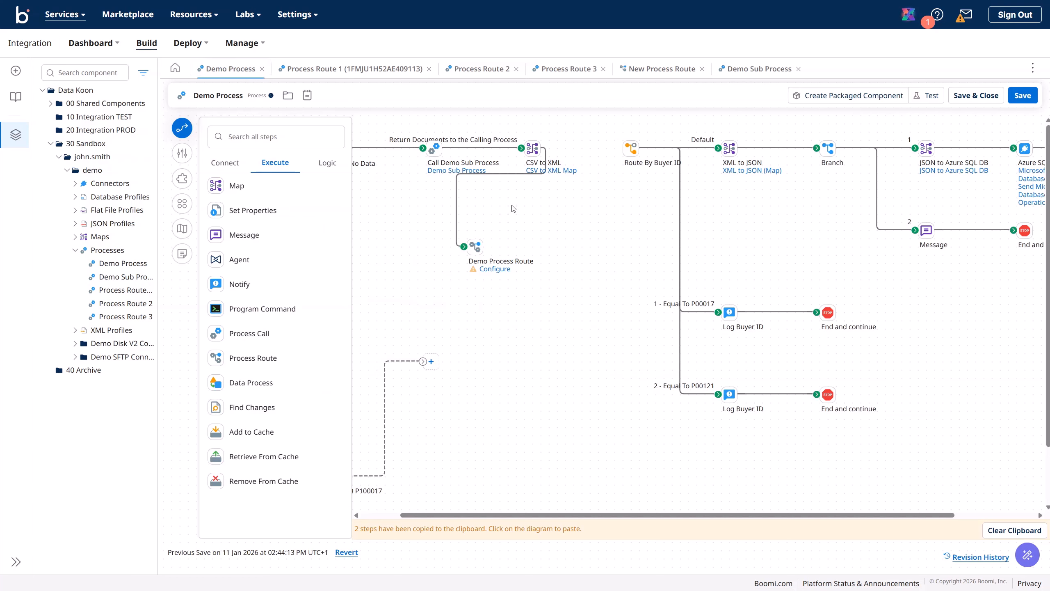
click(533, 149)
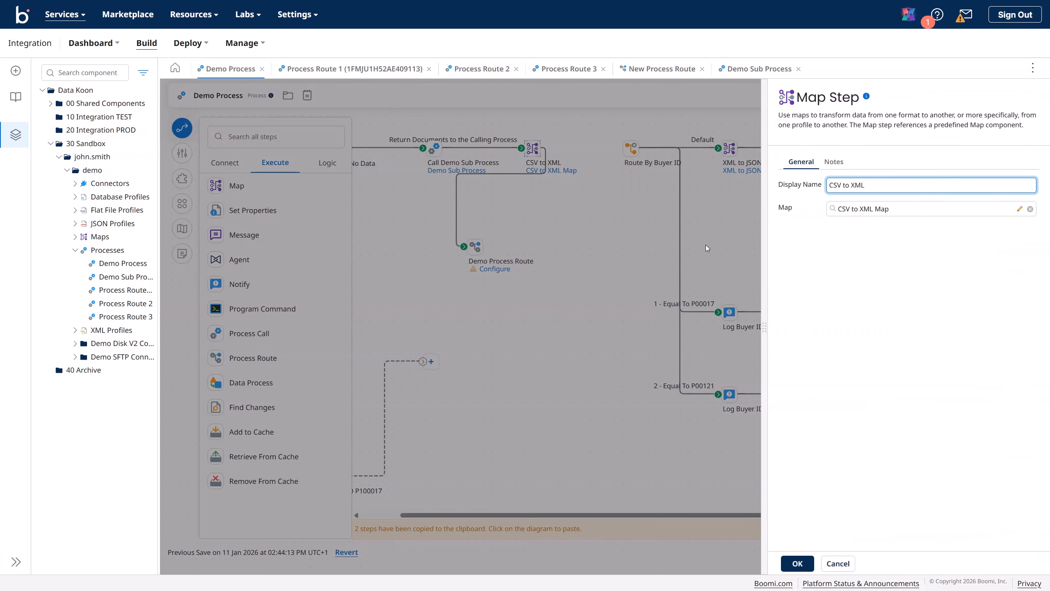
click(839, 562)
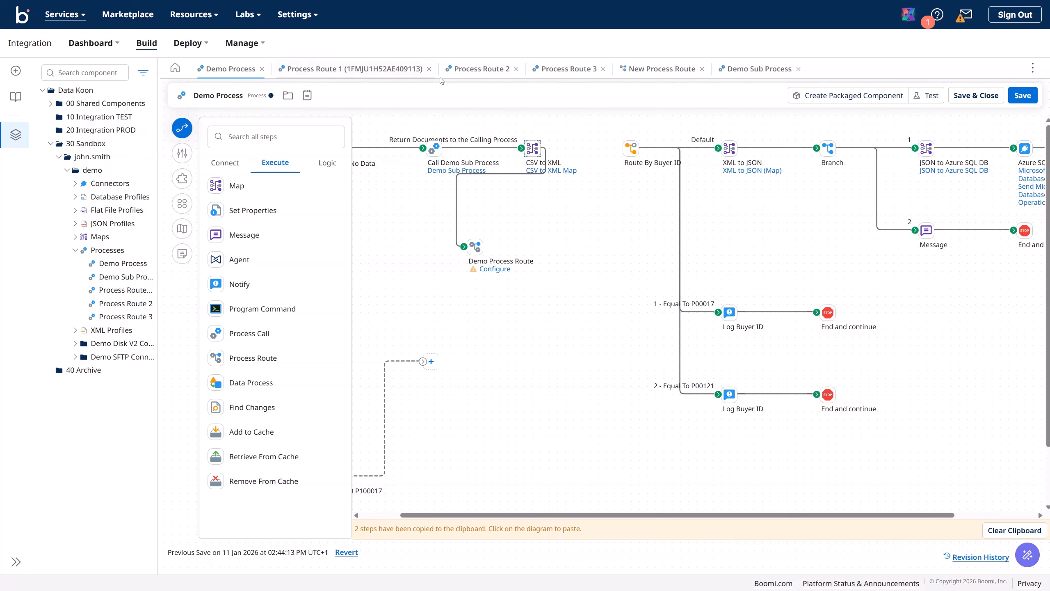
Copy the buyer ID of the 6/21/2026 record from the Sales Data message in Demo Sub Process.
click(748, 69)
click(888, 261)
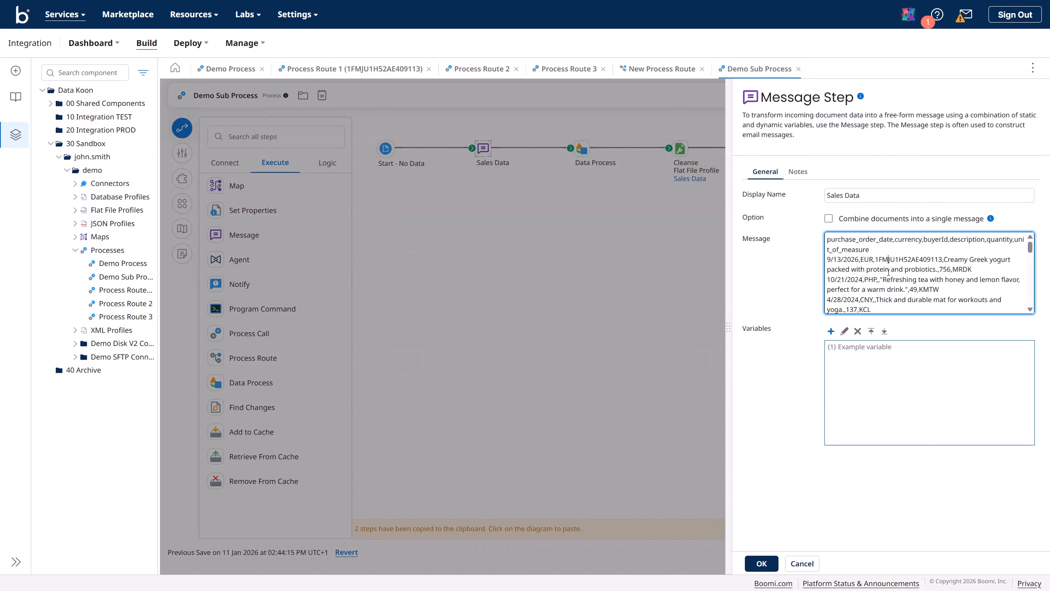
scroll(894, 288, down, 2)
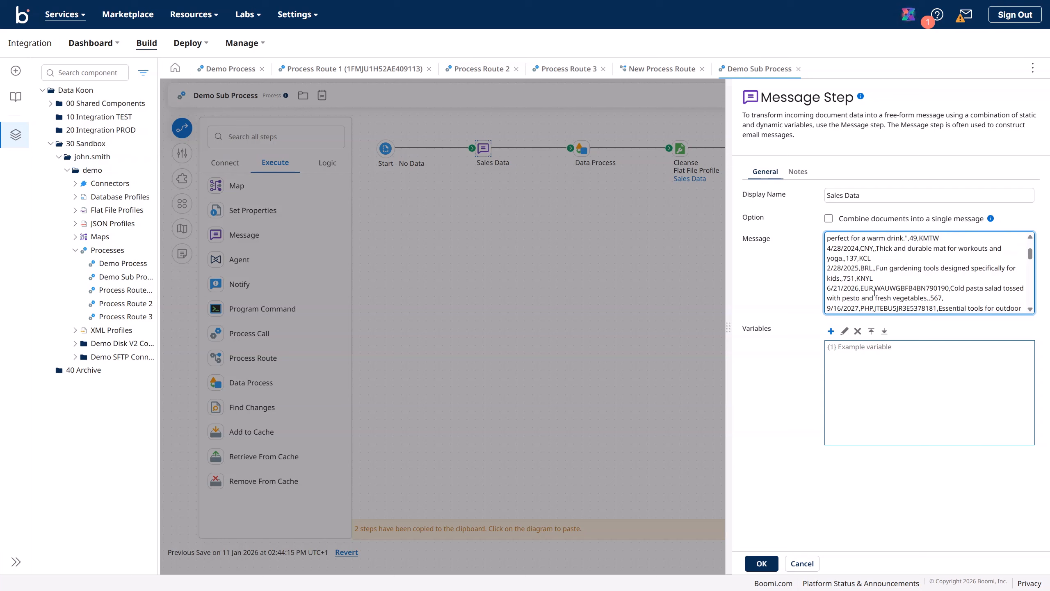
drag(877, 289, 948, 291)
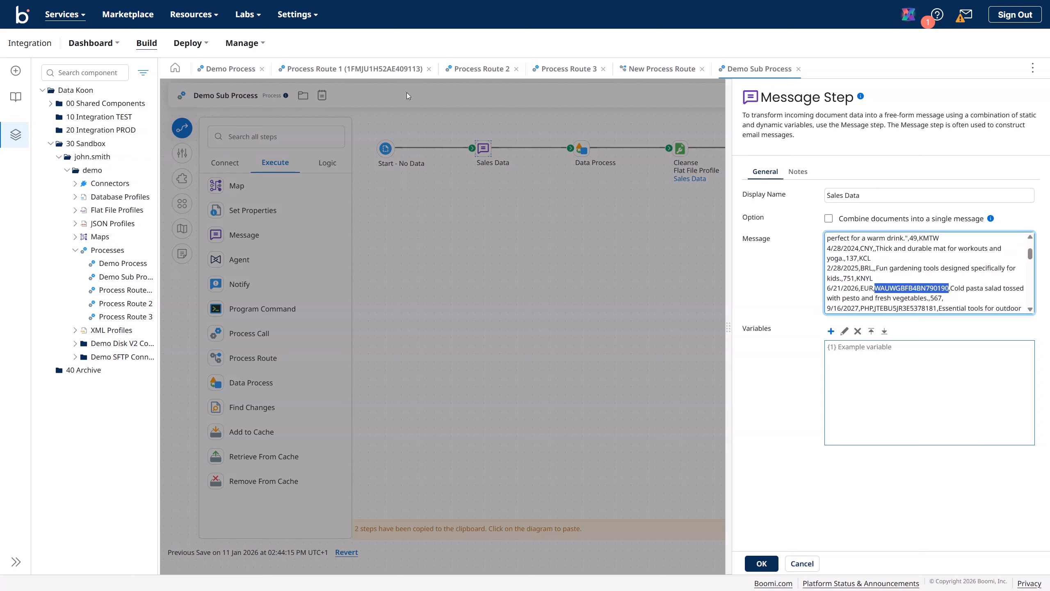
Add a second routing key to Demo Process Route, labelled Buyer ID plus the copied ID in parentheses, with the same ID as Route Key.
click(662, 69)
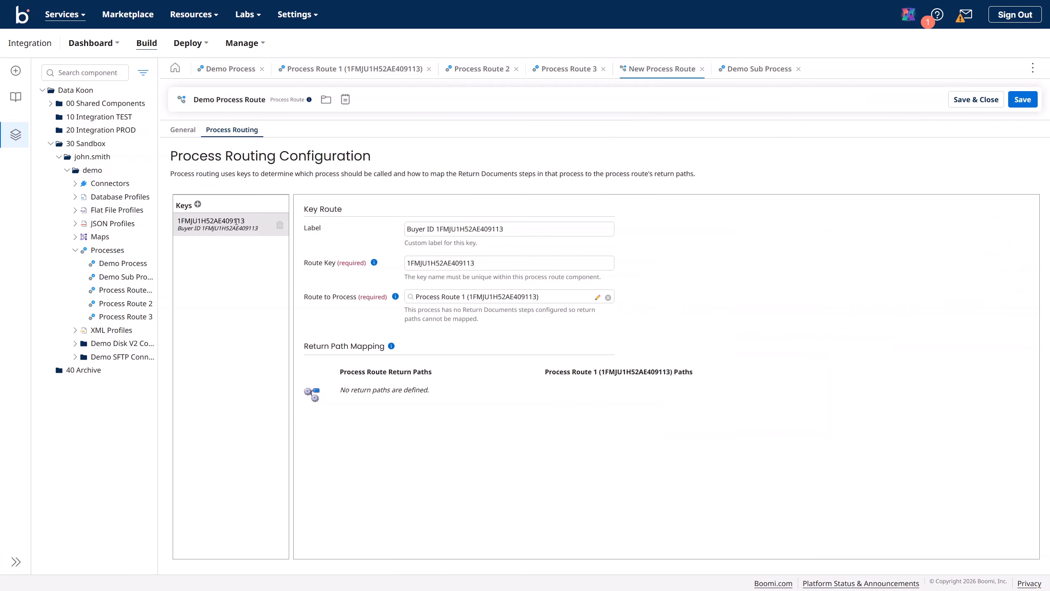
click(198, 204)
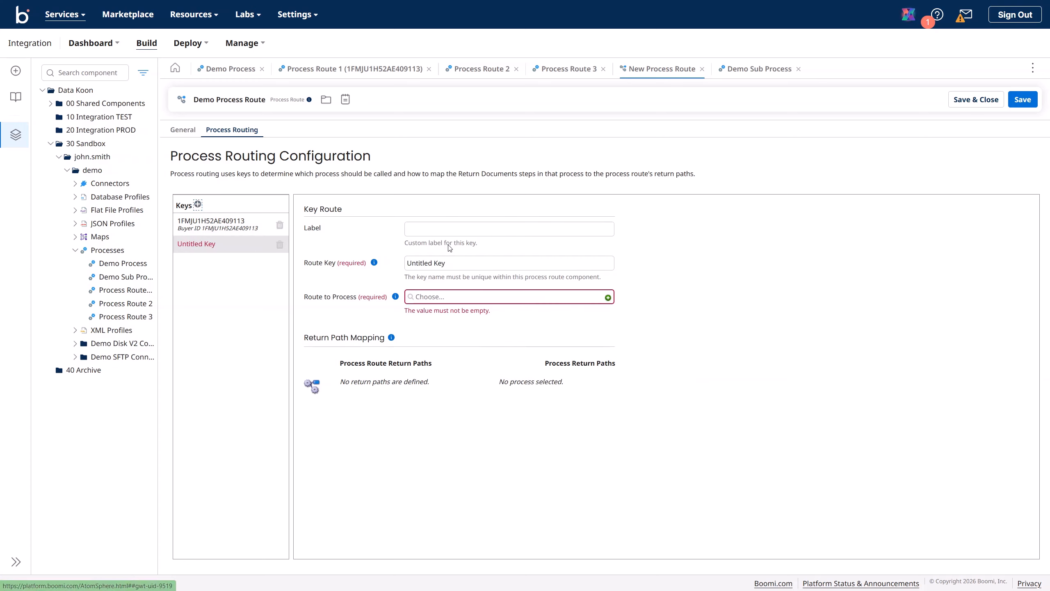
click(453, 232)
text(Buyer ID)
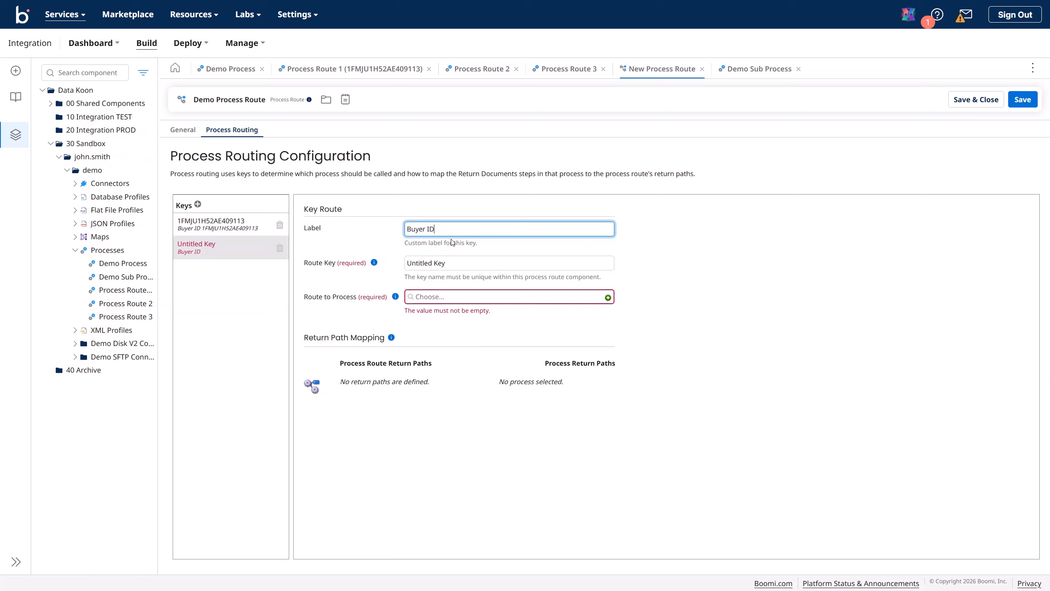
text( ()
text(WAUWGBFB4BN790190)
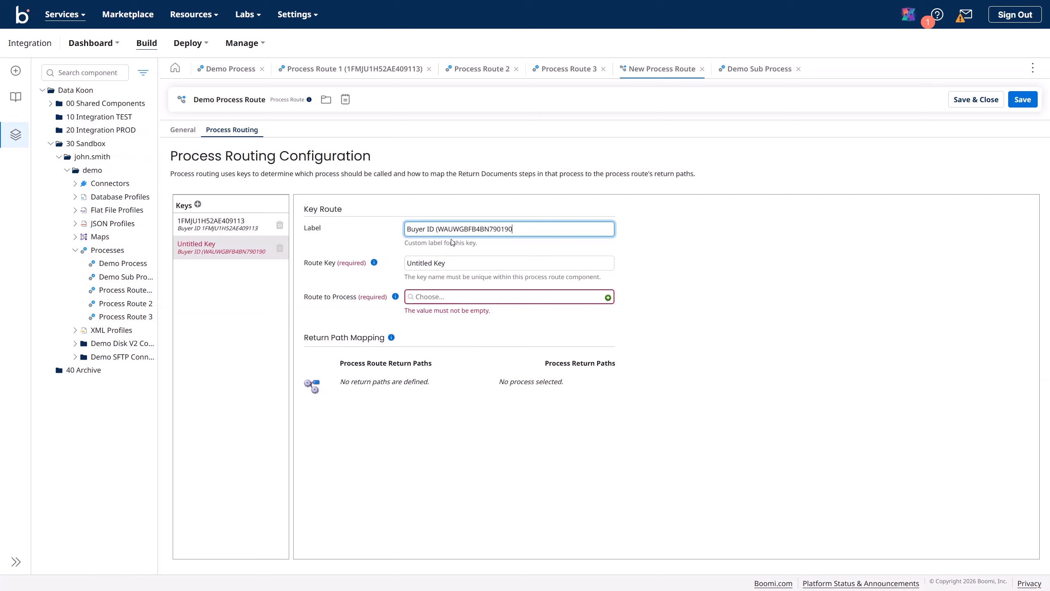
text())
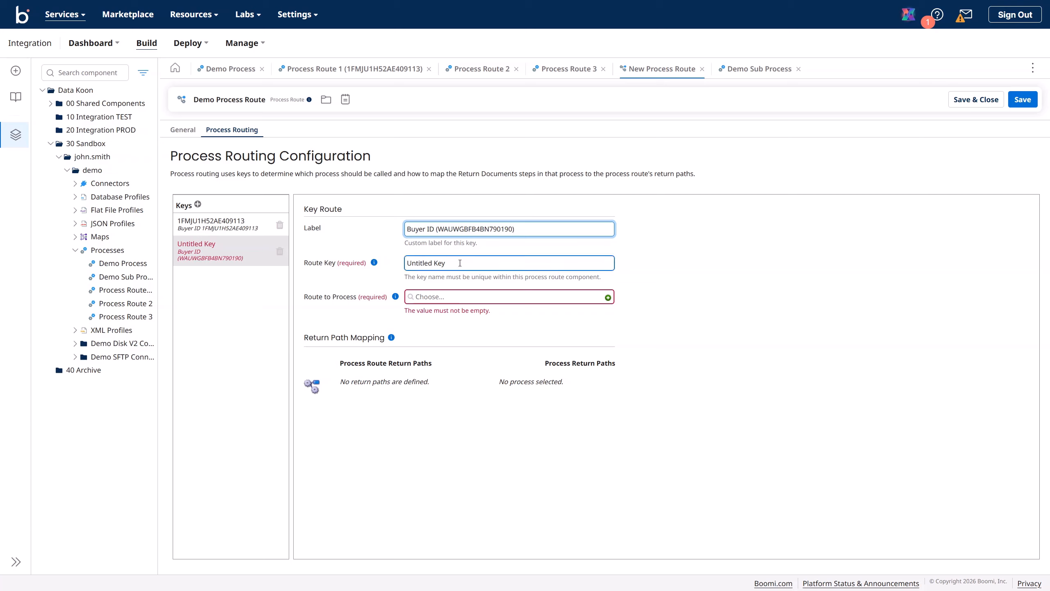
triple_click(438, 263)
text(WAUWGBFB4BN790190)
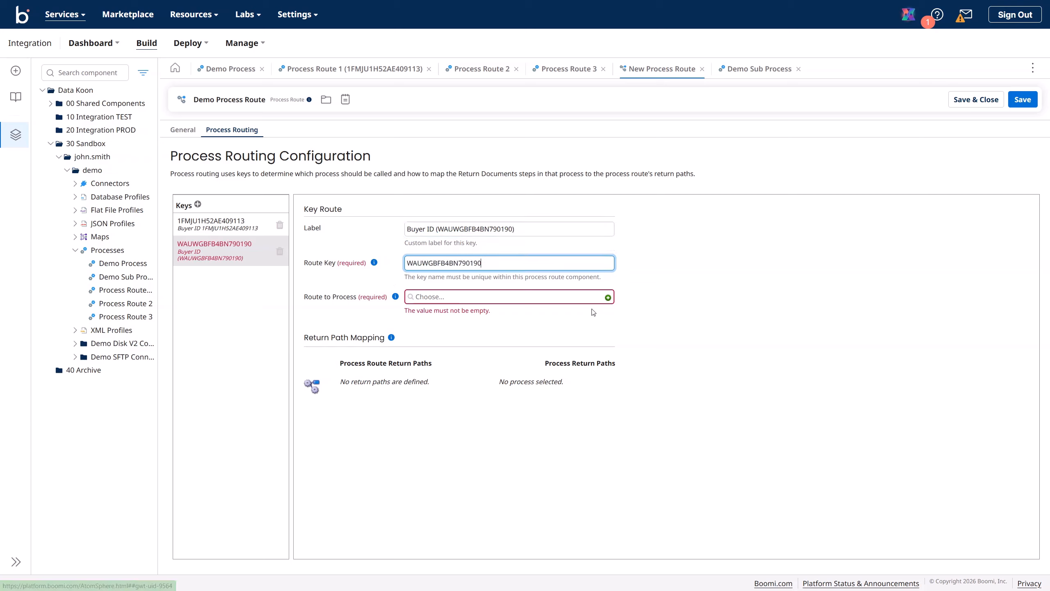
Append the copied buyer ID in parentheses to the name of the Process Route 2 process and save it.
click(481, 69)
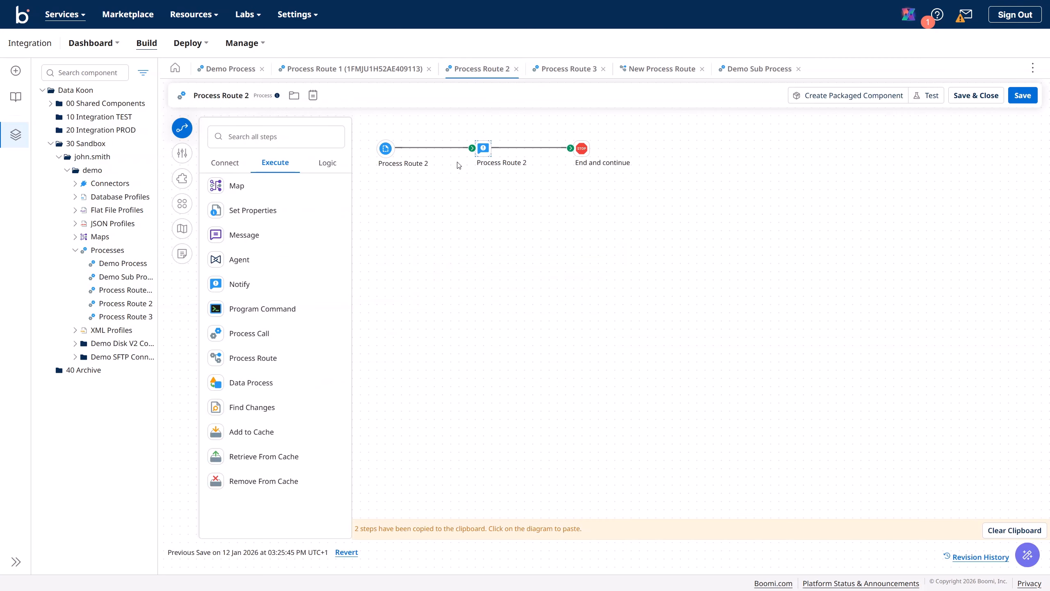
click(249, 96)
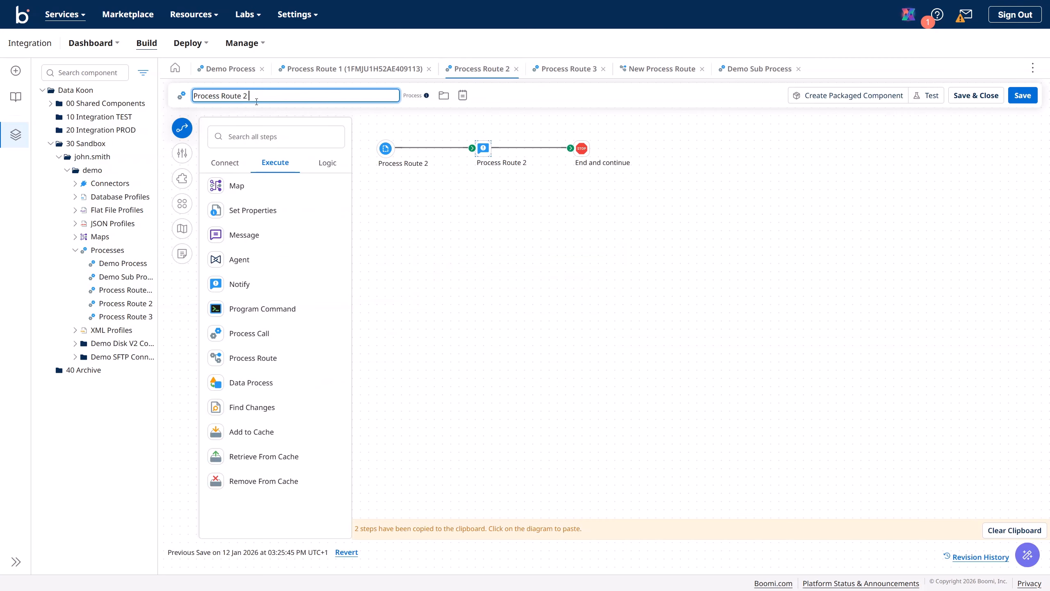
text(()
text(WAUWGBFB4BN790190)
text())
click(1019, 96)
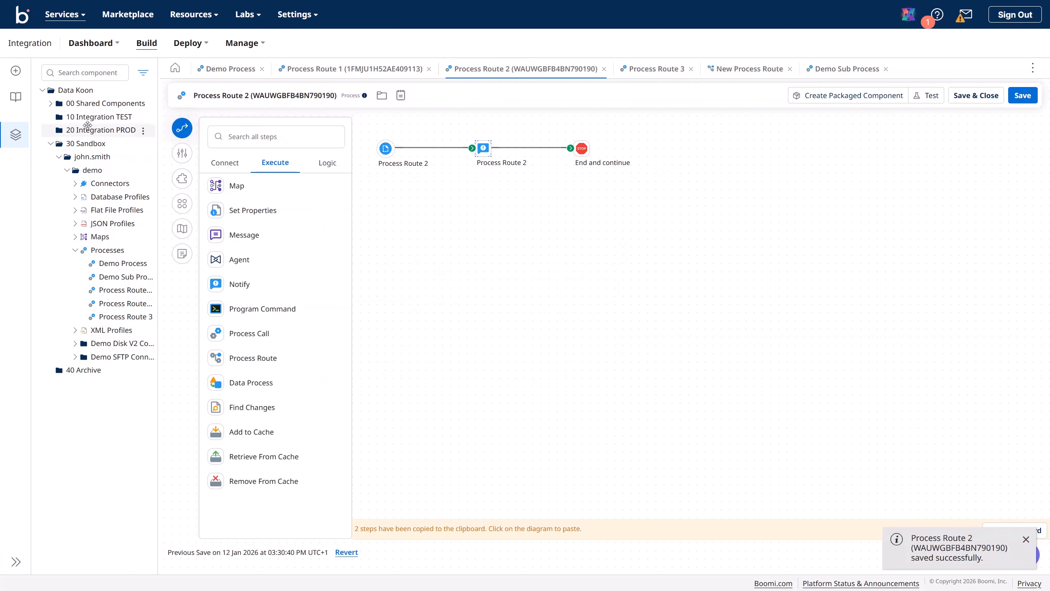
Route the second key in Demo Process Route to the Process Route 2 process.
click(749, 68)
click(570, 301)
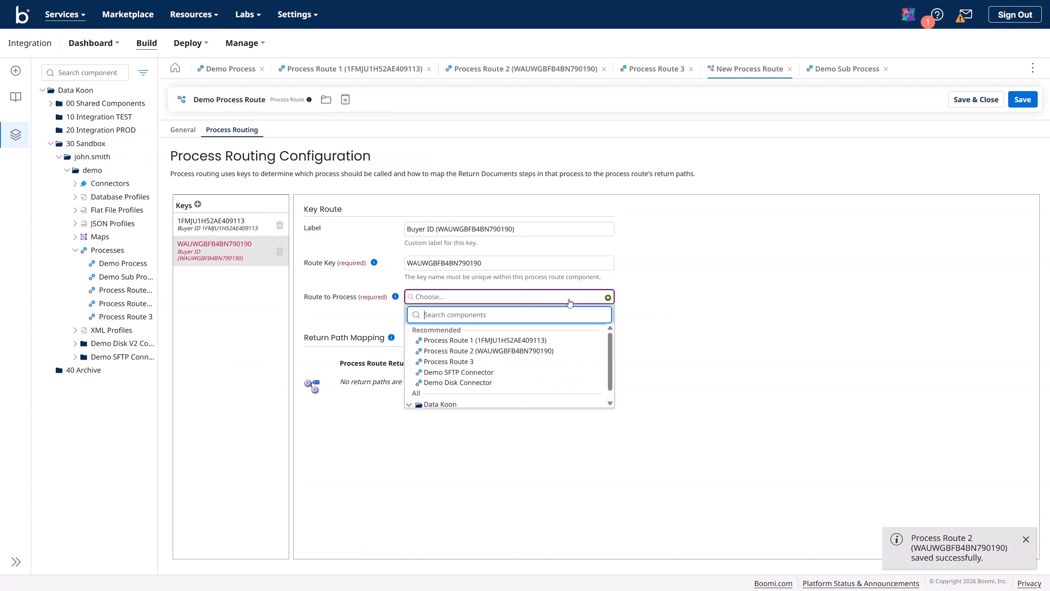
click(545, 353)
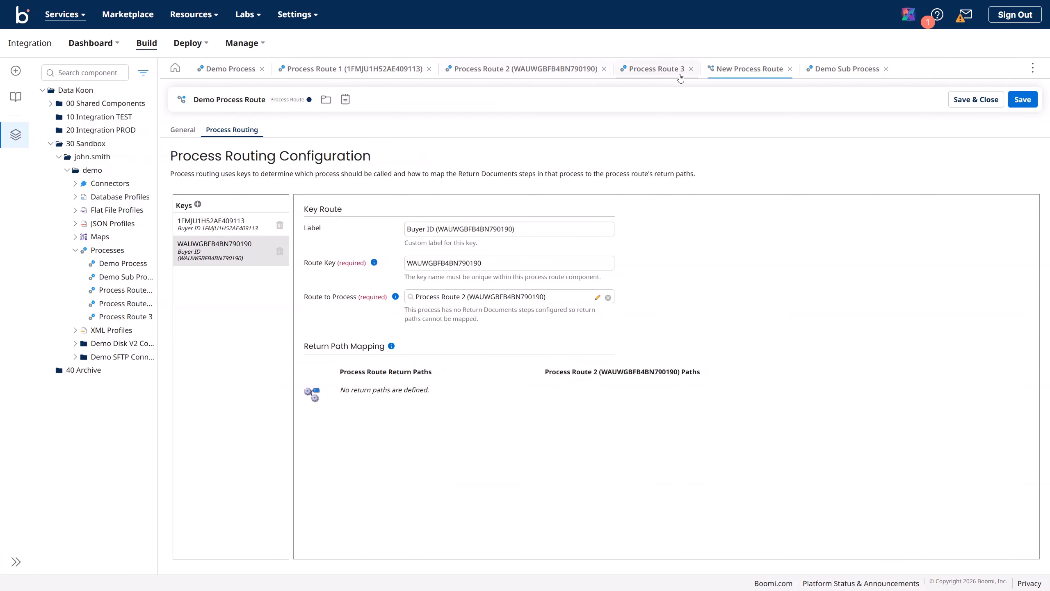
Copy the buyer ID of the 9/16/2027 record from the Sales Data message in Demo Sub Process.
click(826, 70)
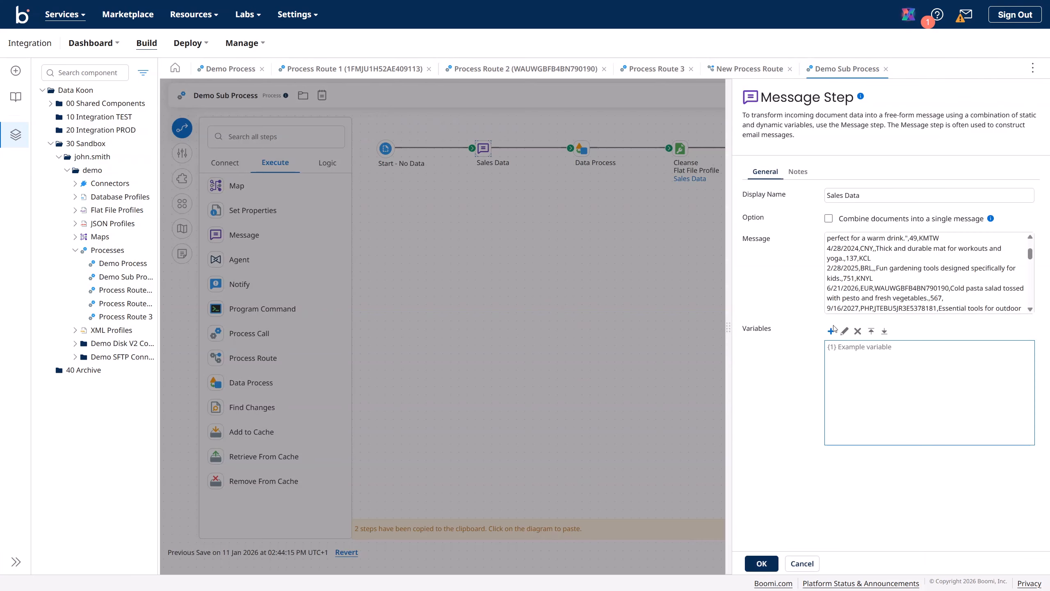
scroll(902, 296, down, 2)
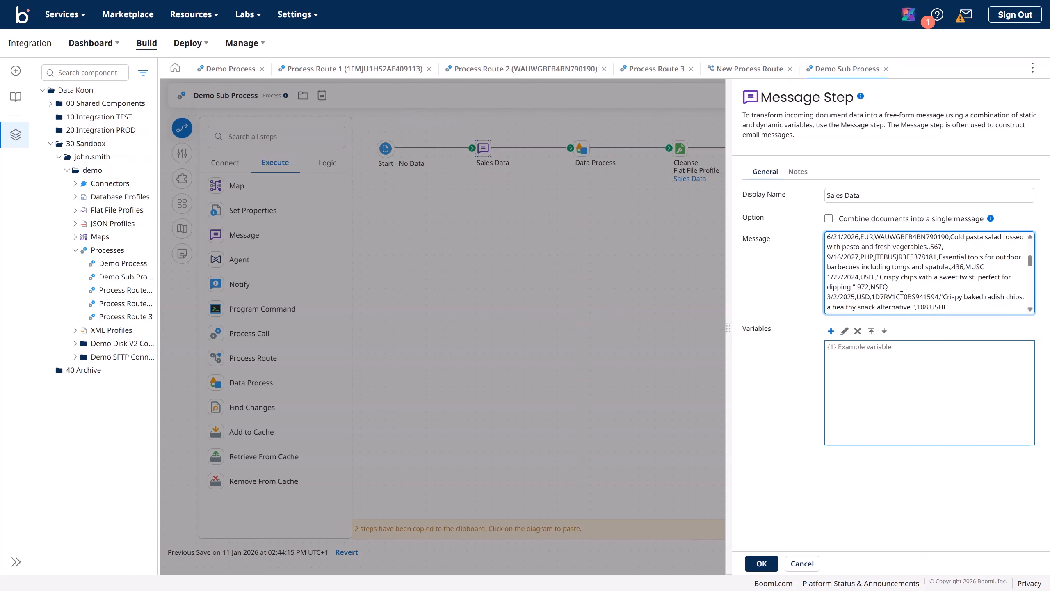
drag(875, 257, 936, 254)
key(ctrl+c)
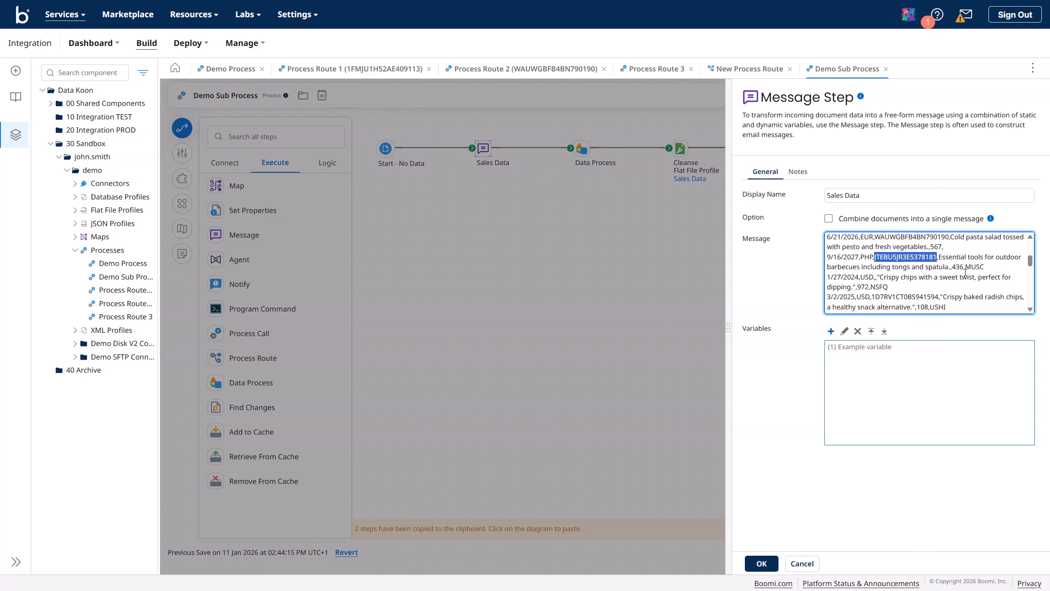
Append the copied buyer ID in parentheses to the name of the Process Route 3 process and save it.
click(657, 68)
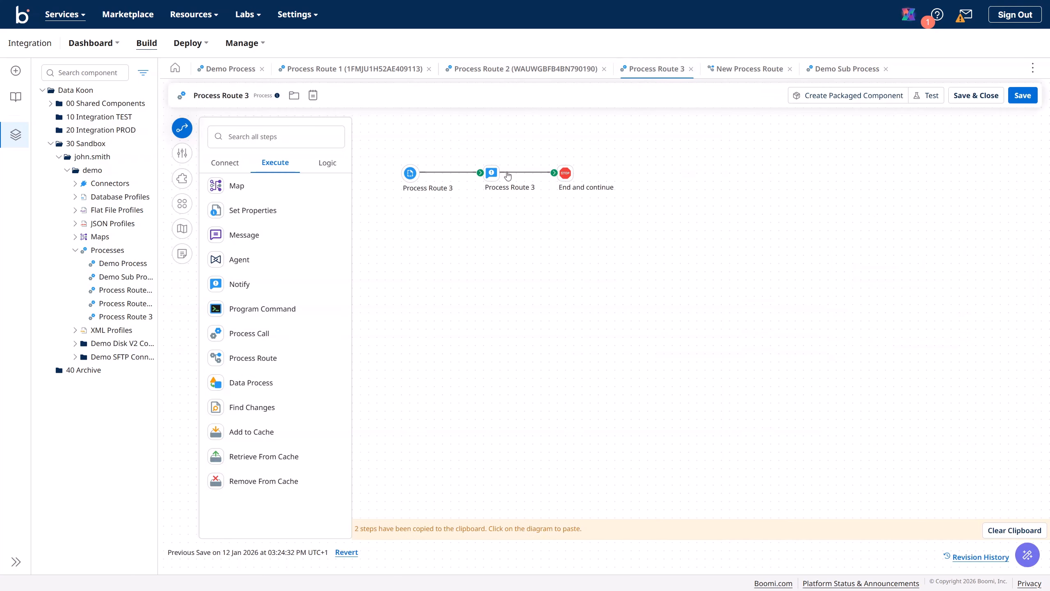
click(242, 96)
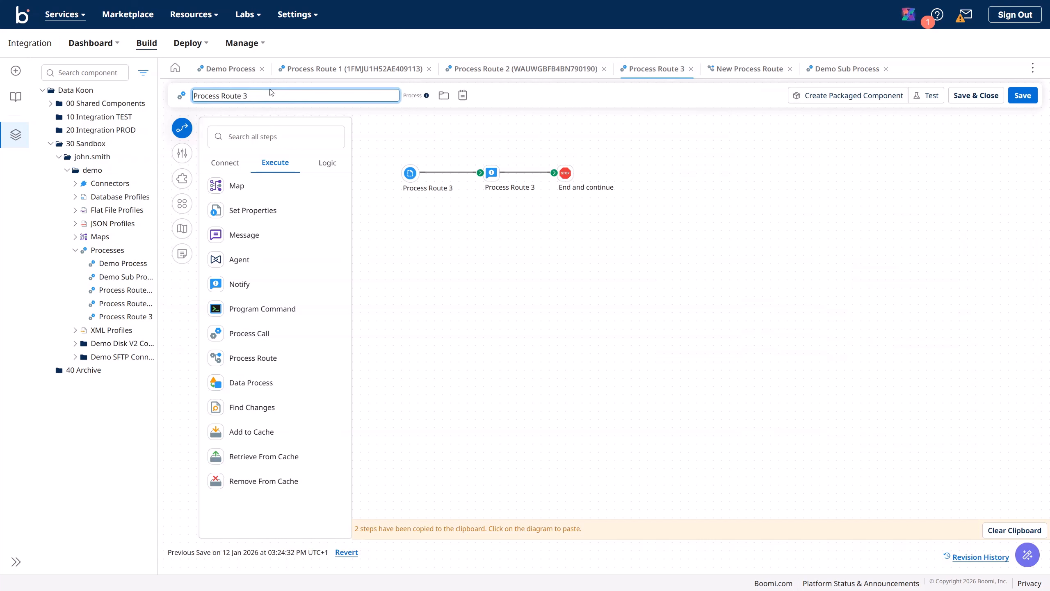
text(()
key(ctrl+v)
click(1022, 96)
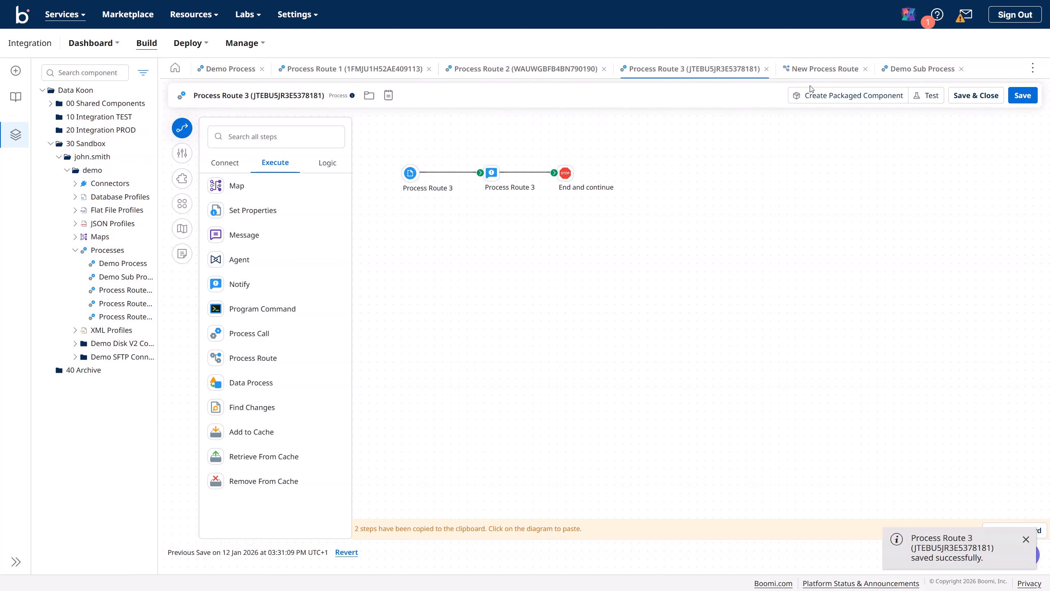
Add a third routing key to Demo Process Route and label it Buyer ID followed by the copied buyer ID.
click(816, 69)
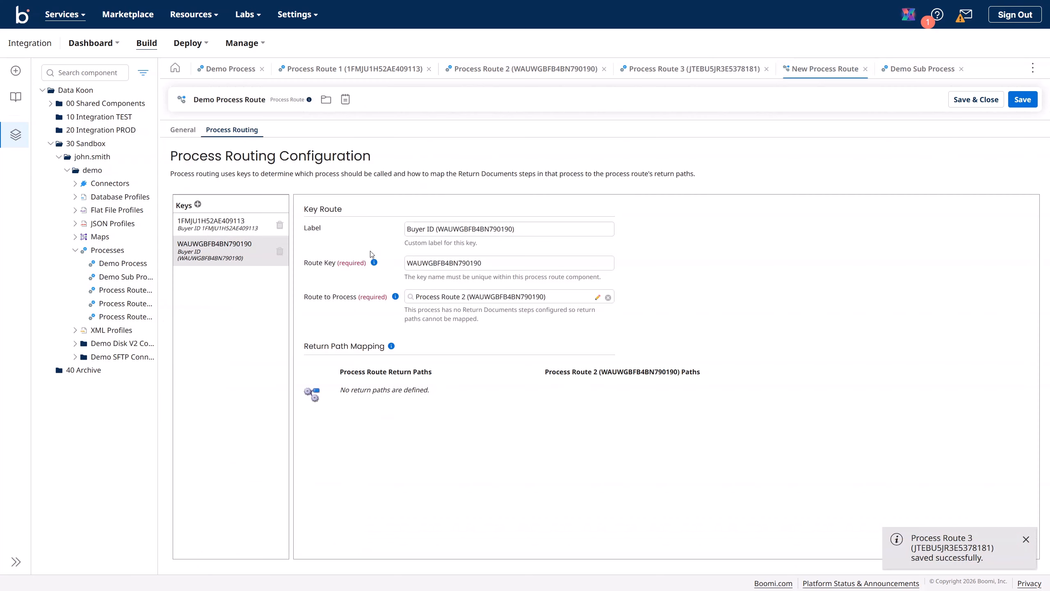
click(197, 204)
click(505, 230)
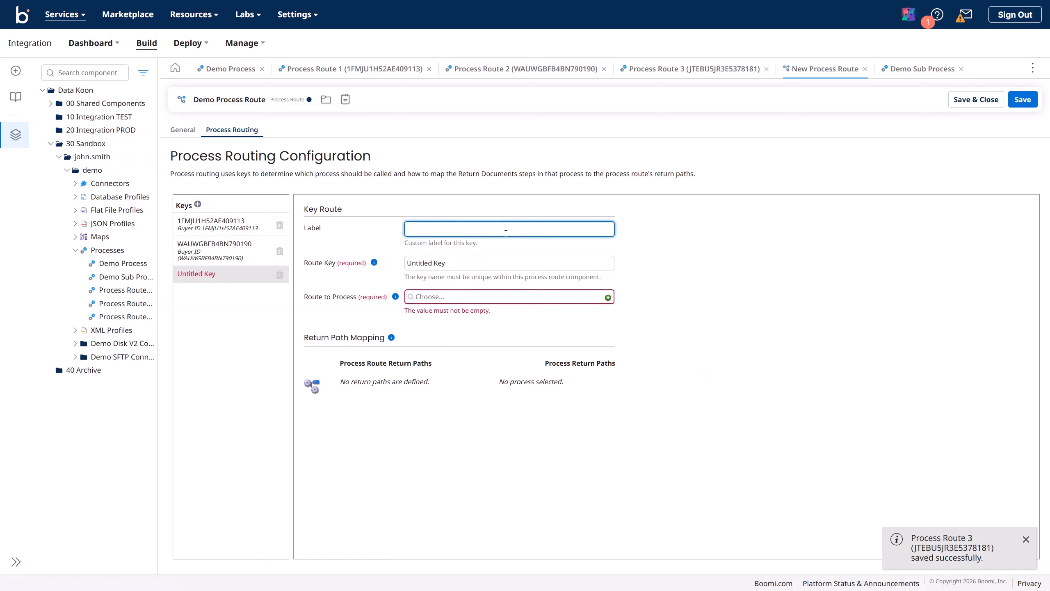
text(Buyer )
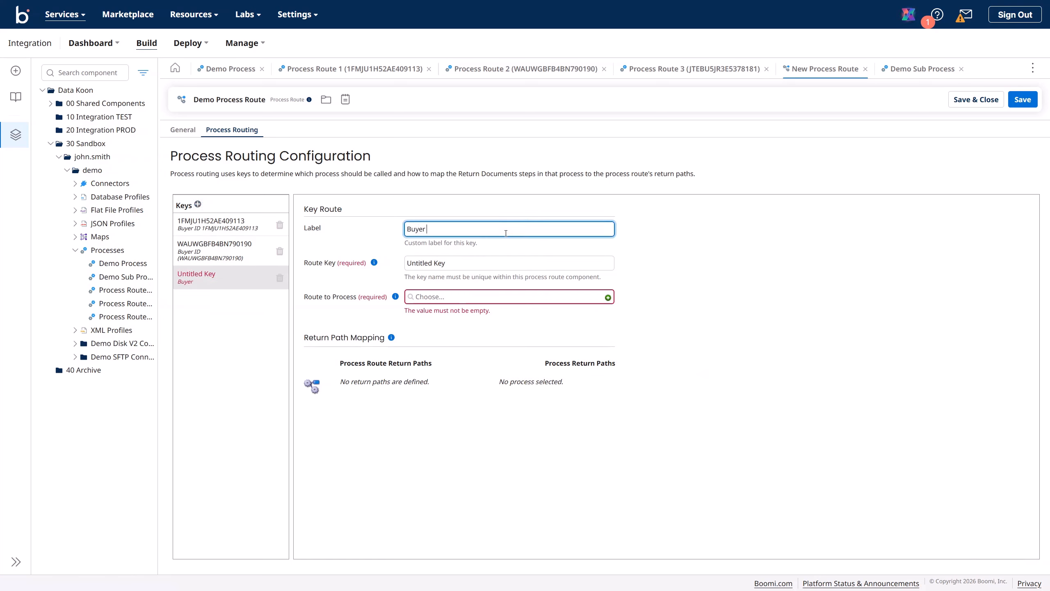
text(ID)
text( ()
key(ctrl+v)
key(BackSpace)
key(BackSpace)
key(BackSpace)
key(BackSpace)
key(BackSpace)
key(BackSpace)
key(BackSpace)
key(BackSpace)
key(BackSpace)
key(BackSpace)
key(BackSpace)
key(BackSpace)
key(BackSpace)
key(ctrl+v)
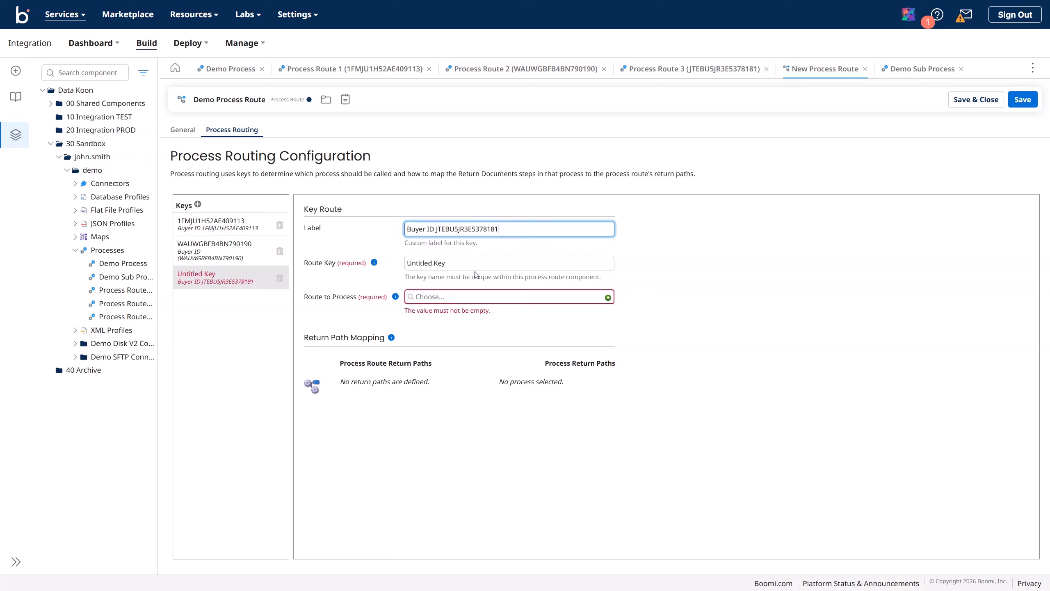
Set the third key's route key to the copied buyer ID and enclose the buyer ID in its label in parentheses.
key(Tab)
text(JTEBU5JR3E5378181)
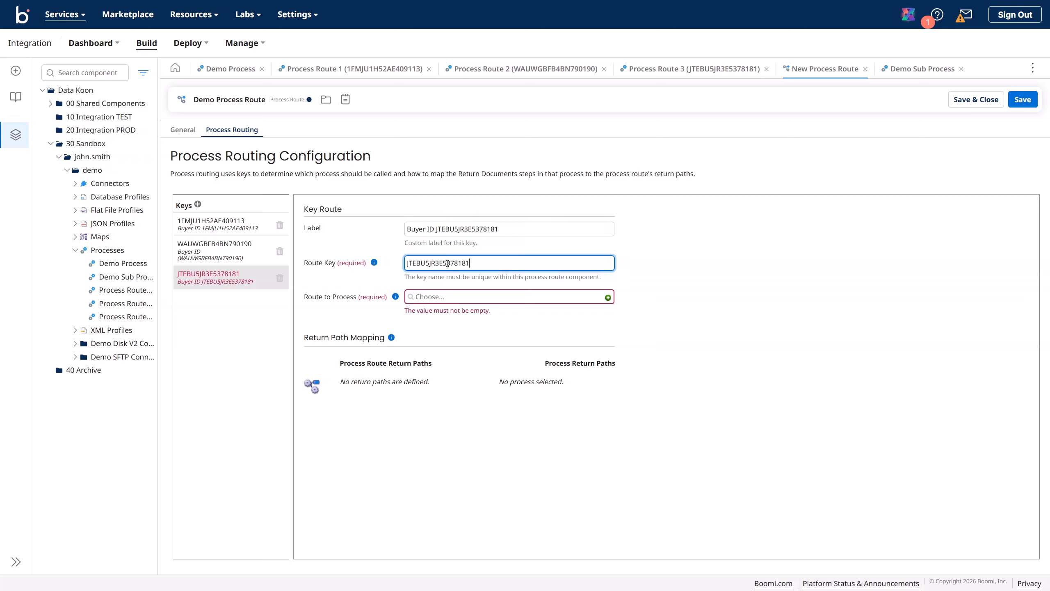
click(436, 229)
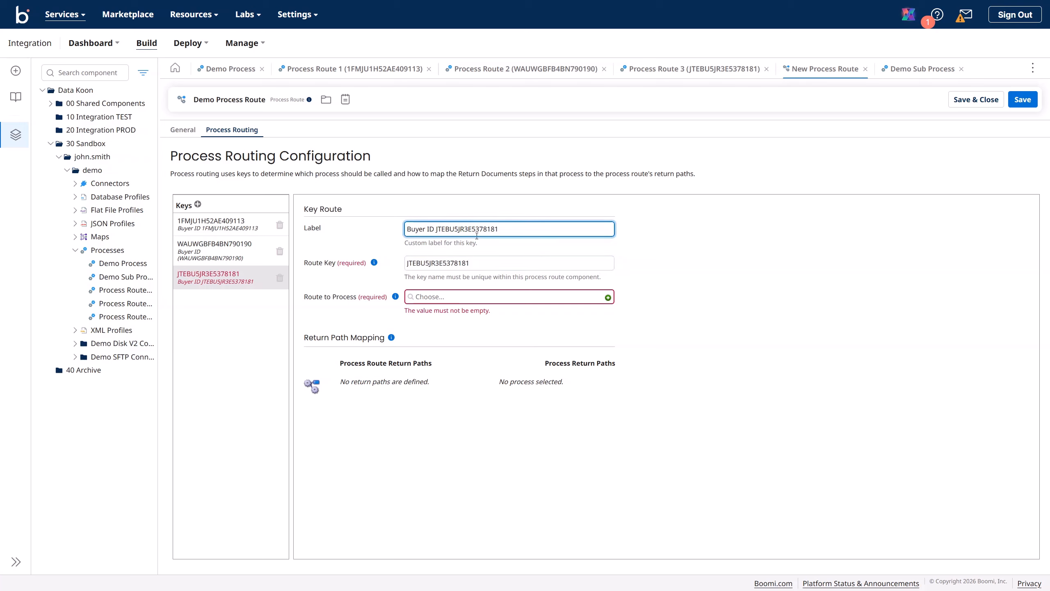
text(()
click(517, 226)
Route the third key in Demo Process Route to the Process Route 3 process.
click(493, 297)
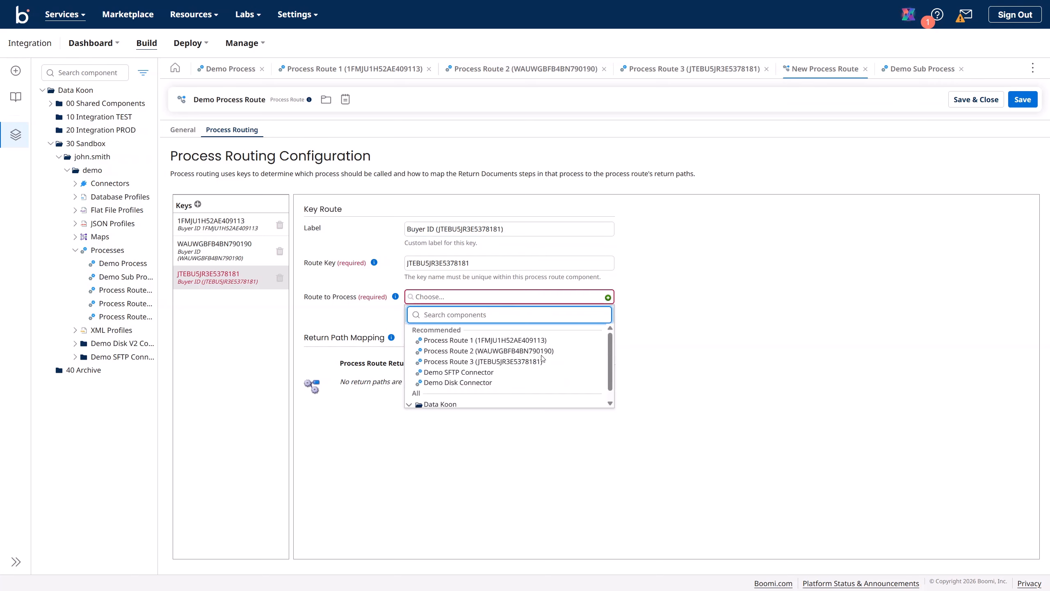
click(538, 362)
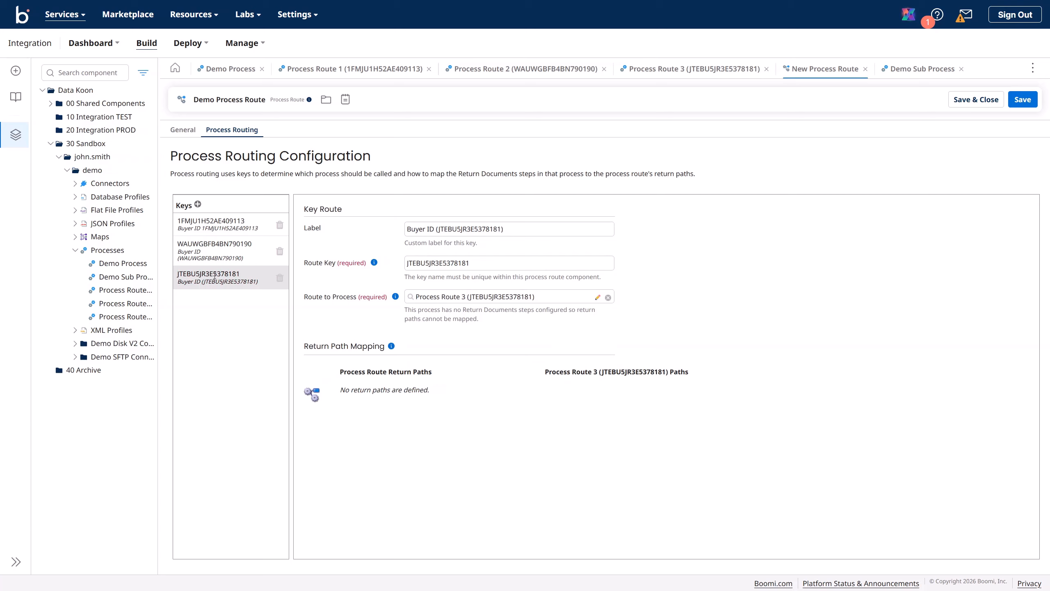
Enclose the buyer ID in the first key's label in parentheses and save Demo Process Route.
click(211, 223)
click(446, 229)
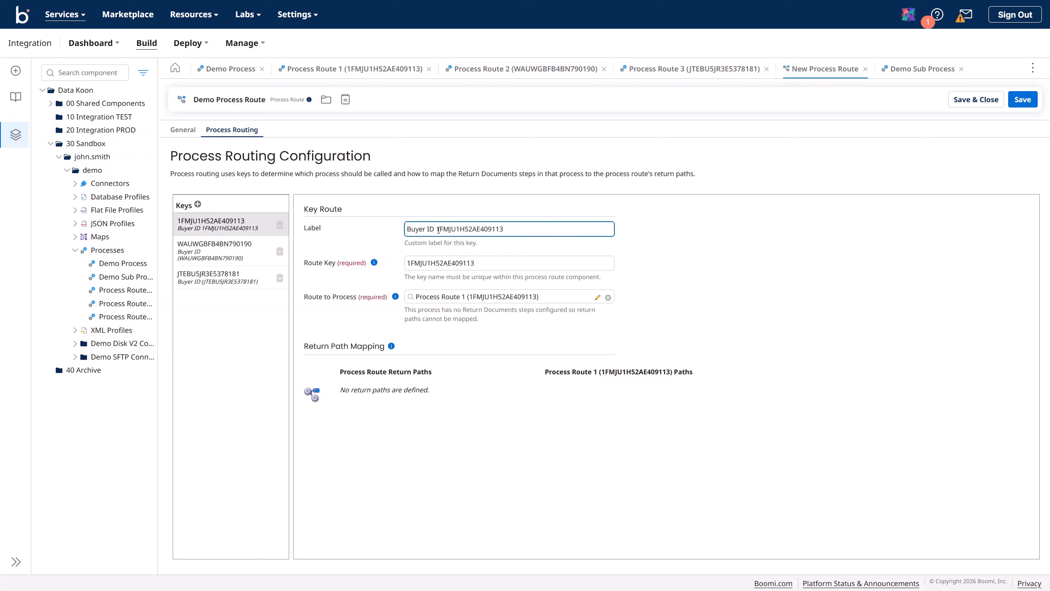
text(()
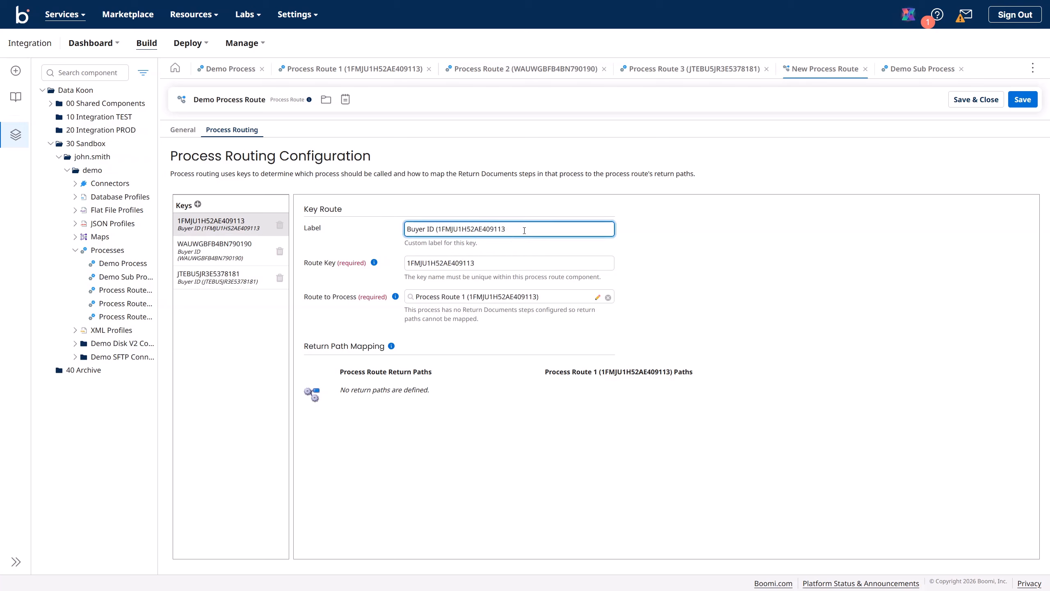
click(1025, 101)
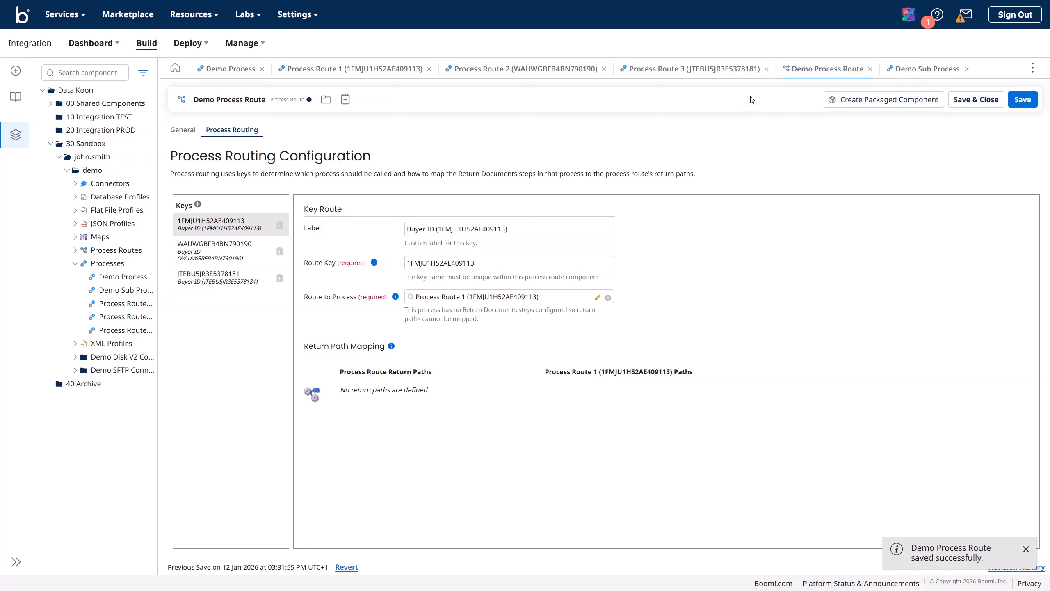
Assign the Demo Process Route component to the Process Route step in Demo Process.
click(220, 70)
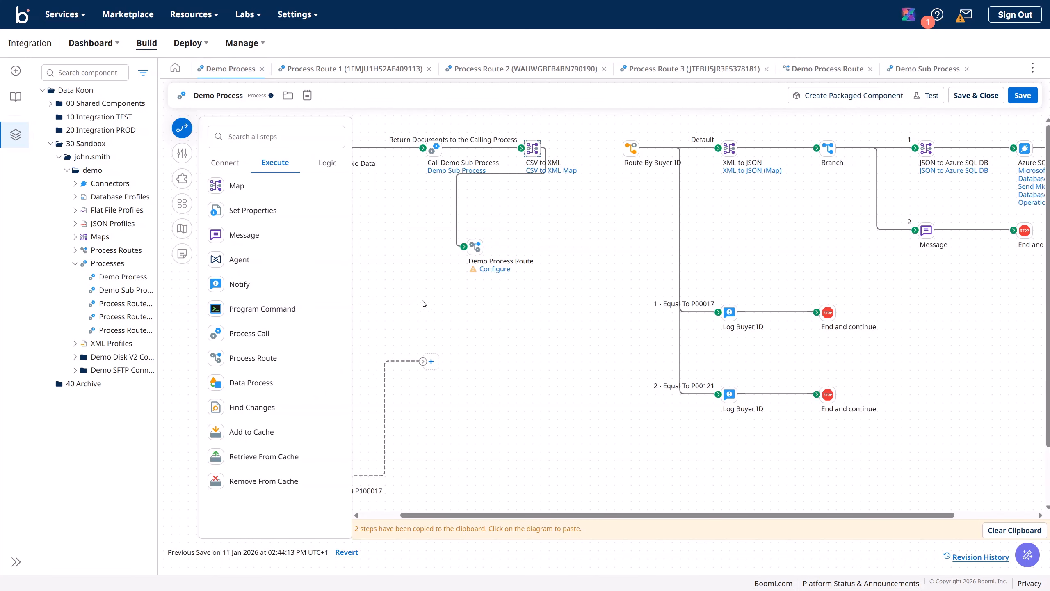
click(475, 246)
mouse_move(475, 248)
mouse_down()
mouse_move(502, 260)
mouse_move(460, 238)
mouse_up()
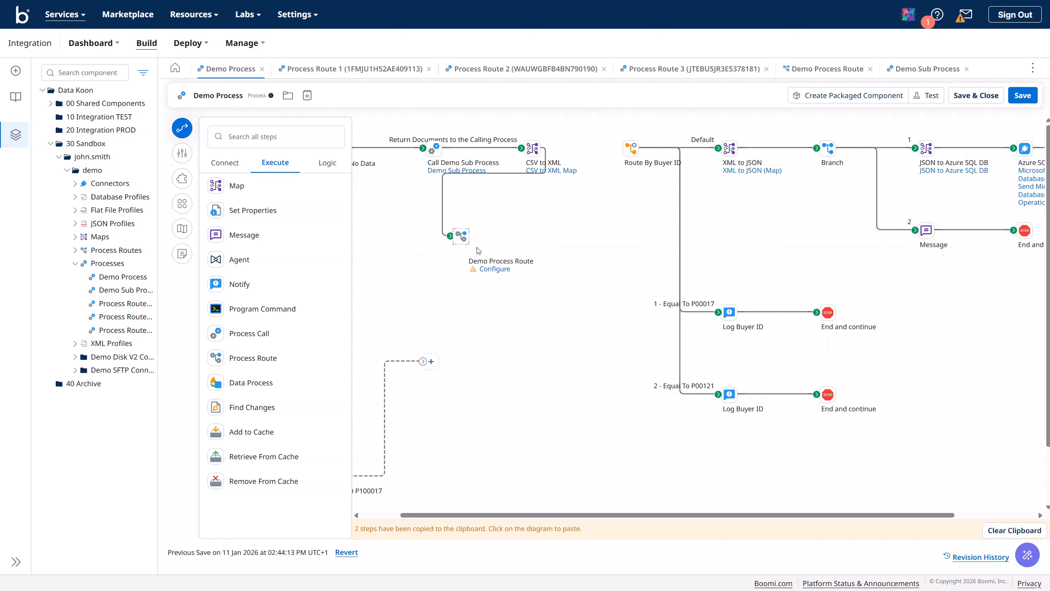
mouse_move(464, 240)
mouse_down()
mouse_move(513, 245)
mouse_move(479, 248)
mouse_up()
click(494, 268)
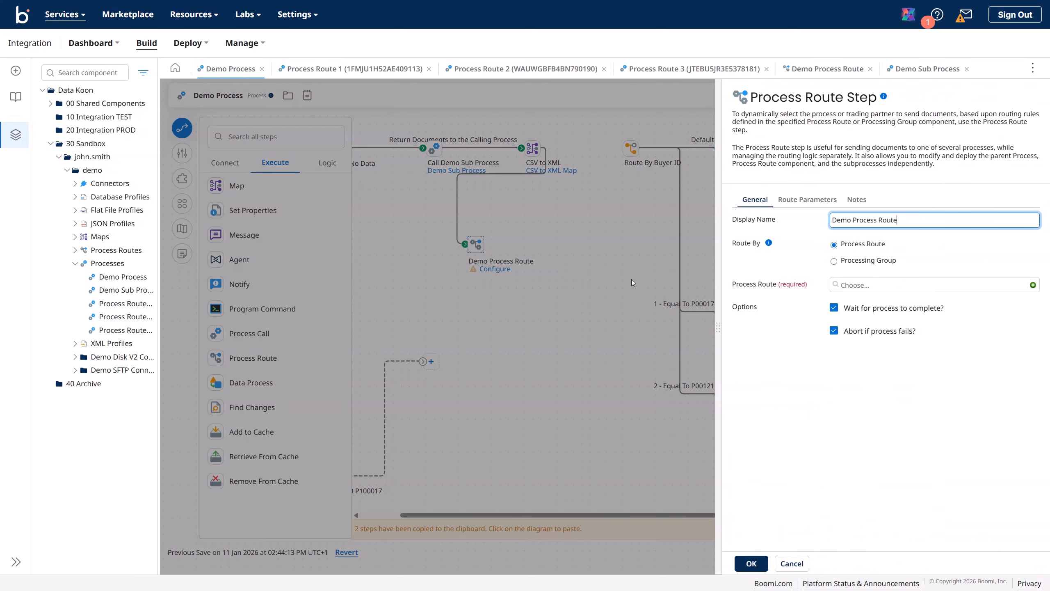
click(875, 285)
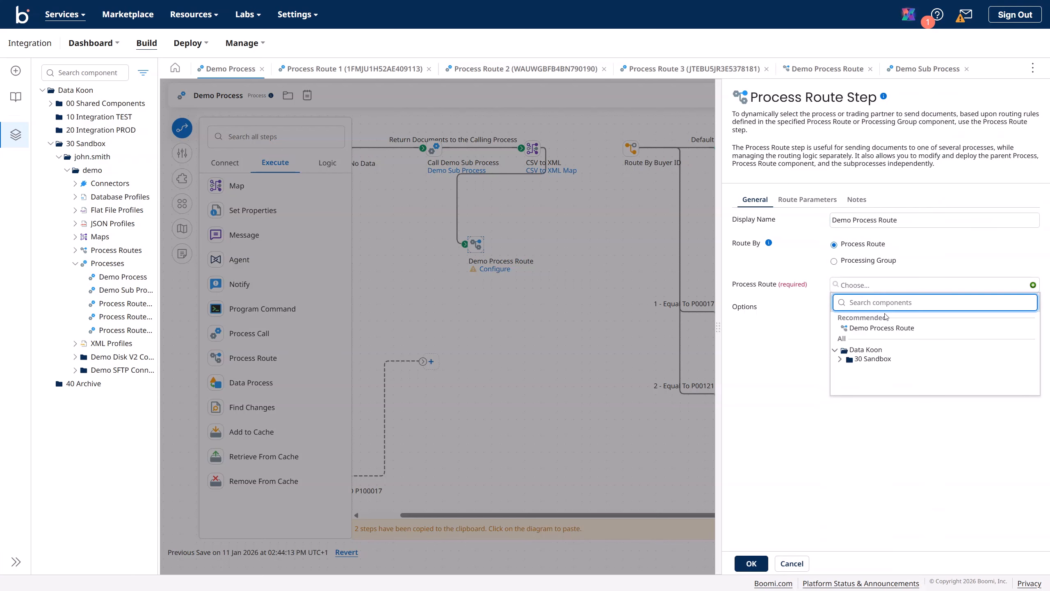
click(885, 328)
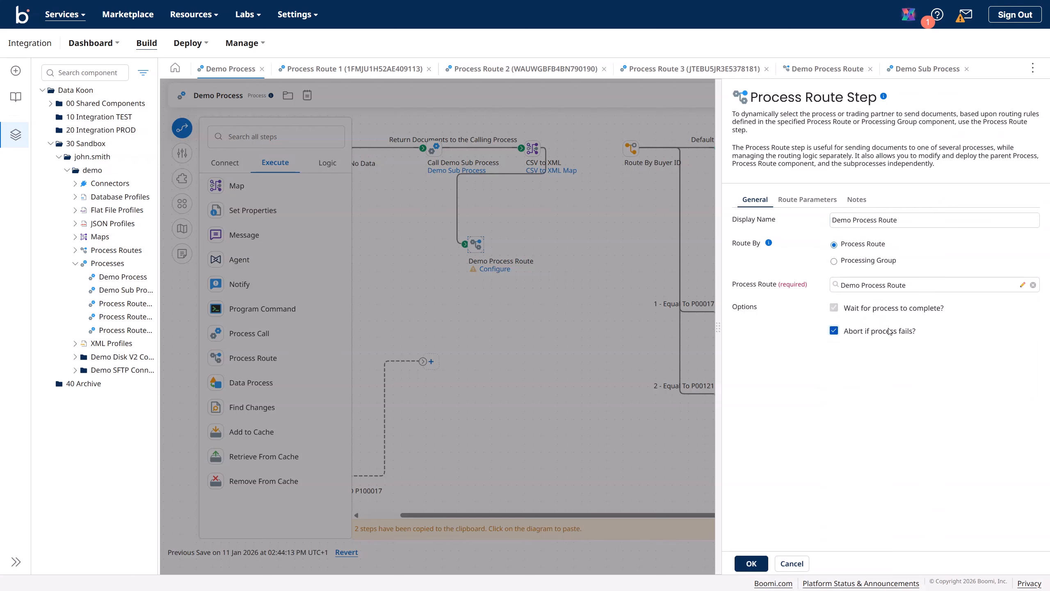
click(760, 567)
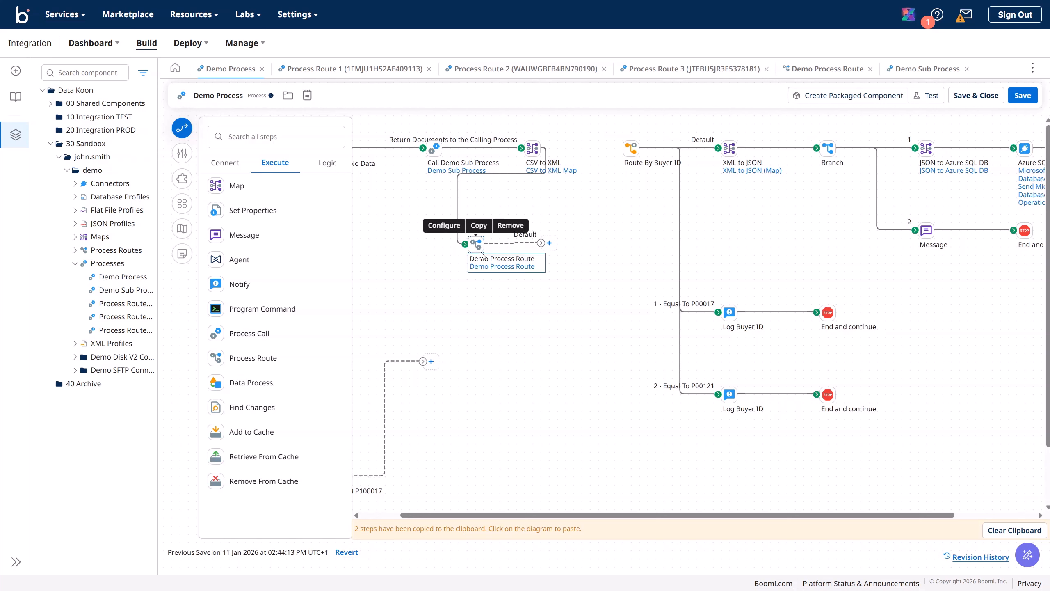
Connect the Process Route step's default path to Route By Buyer ID, and save and auto-arrange Demo Process.
drag(476, 244, 476, 271)
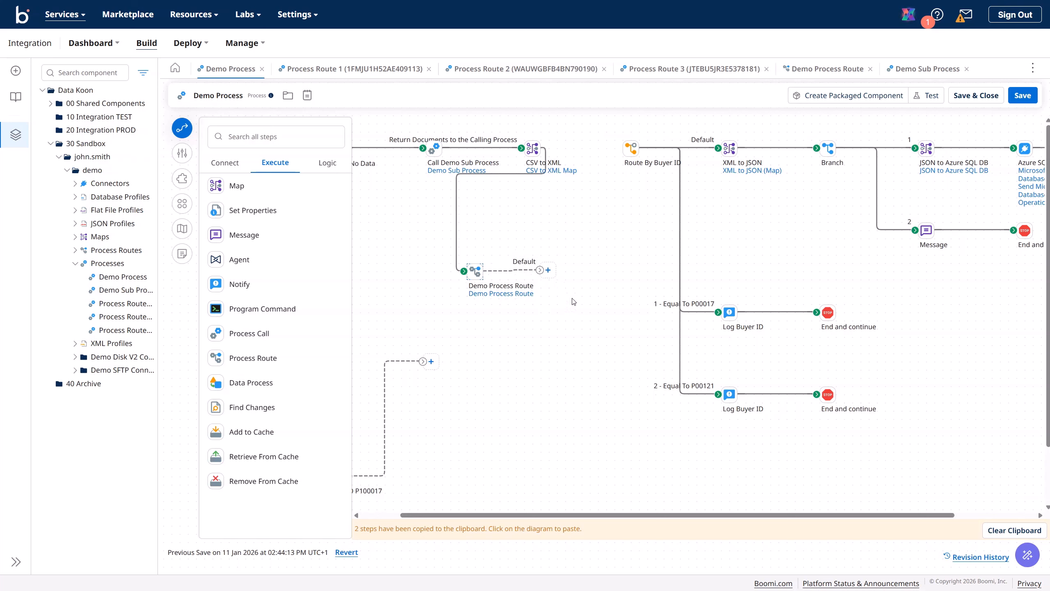
drag(554, 273, 638, 213)
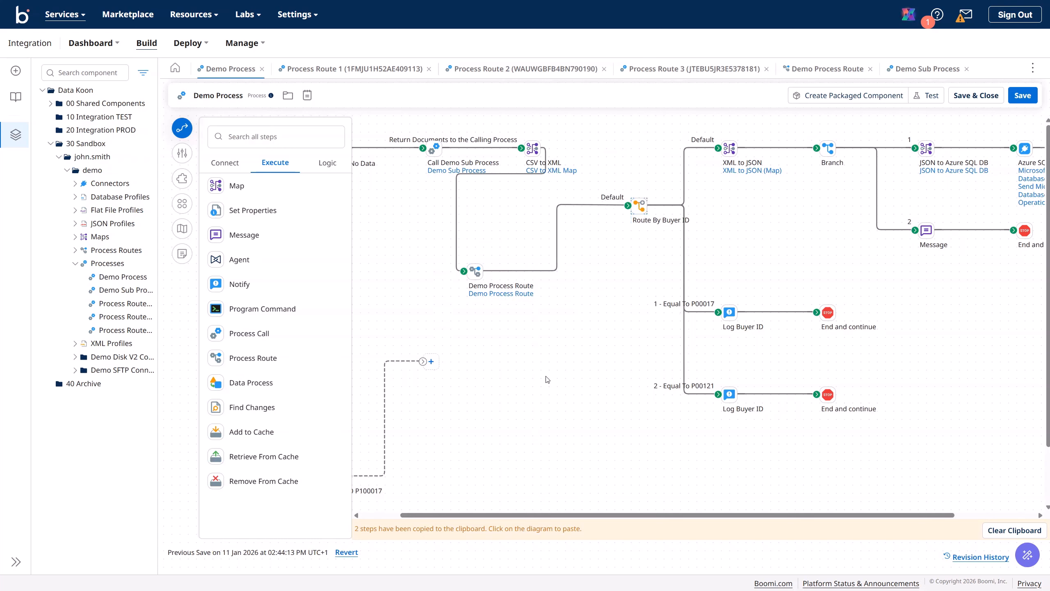
click(182, 204)
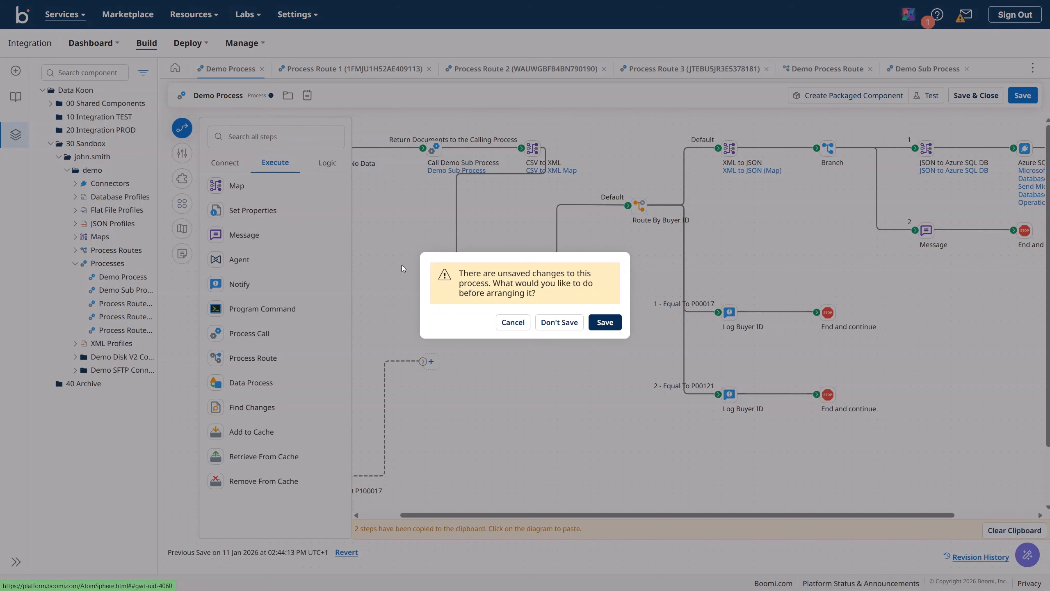
click(605, 323)
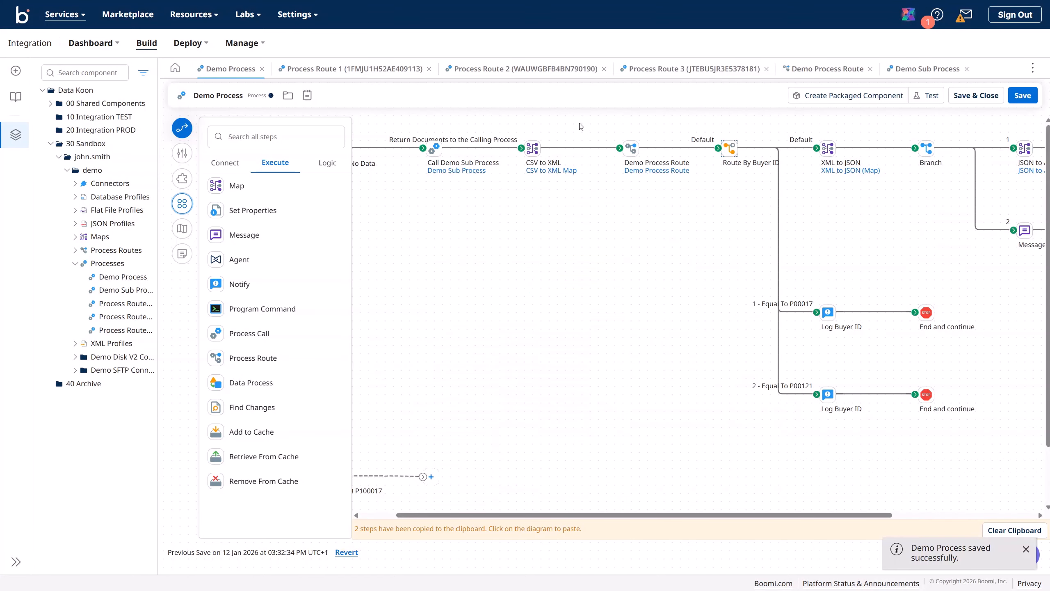
Place the Demo Sub Process tab directly after Demo Process and close its Sales Data message settings.
drag(926, 69, 314, 75)
click(314, 70)
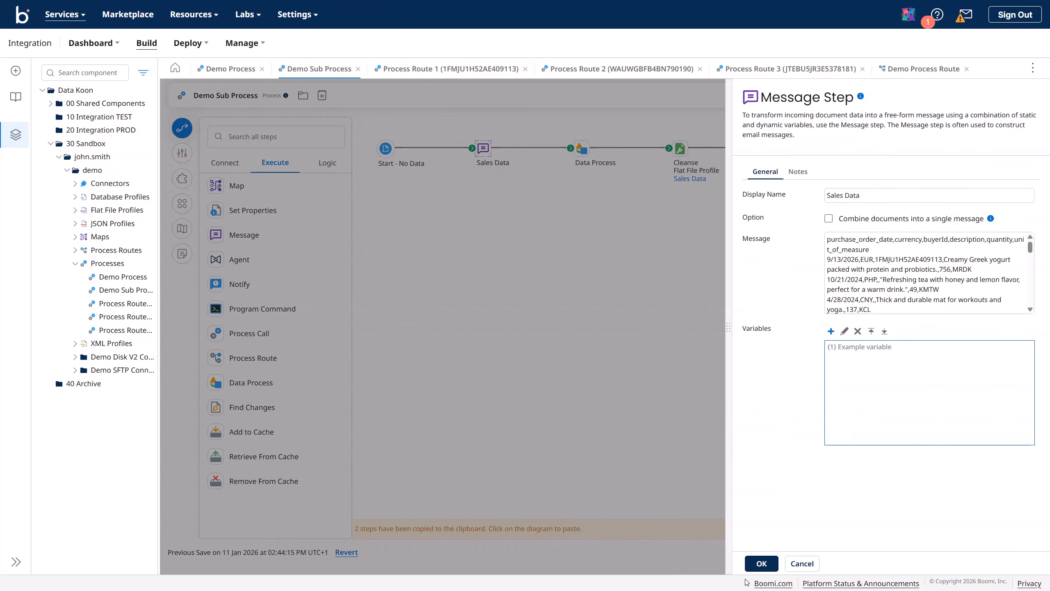
click(760, 563)
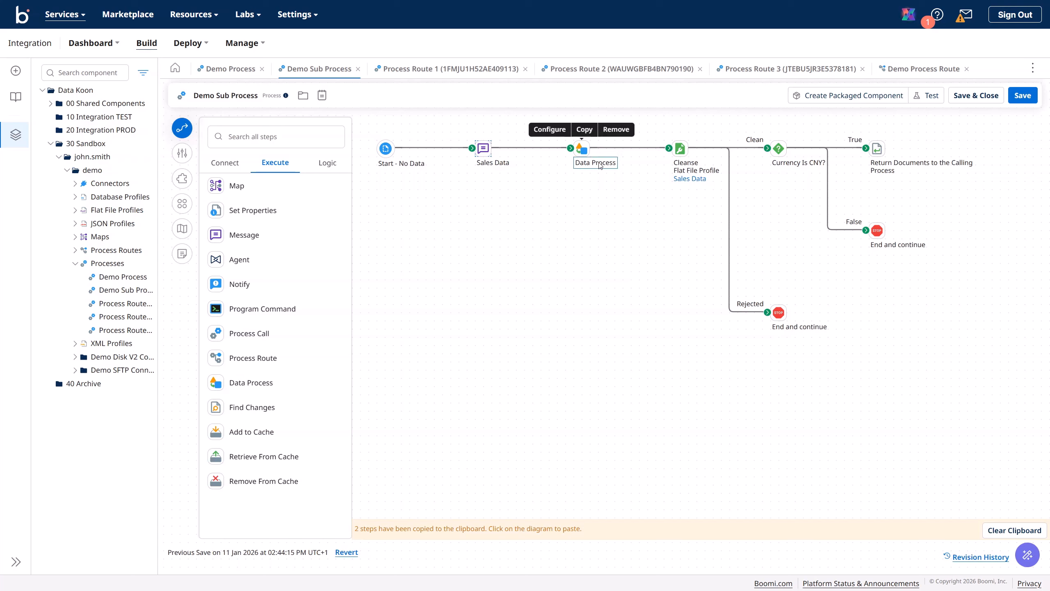
Detach Data Process from Sales Data in Demo Sub Process and connect Sales Data directly to the Return Documents step.
mouse_move(679, 170)
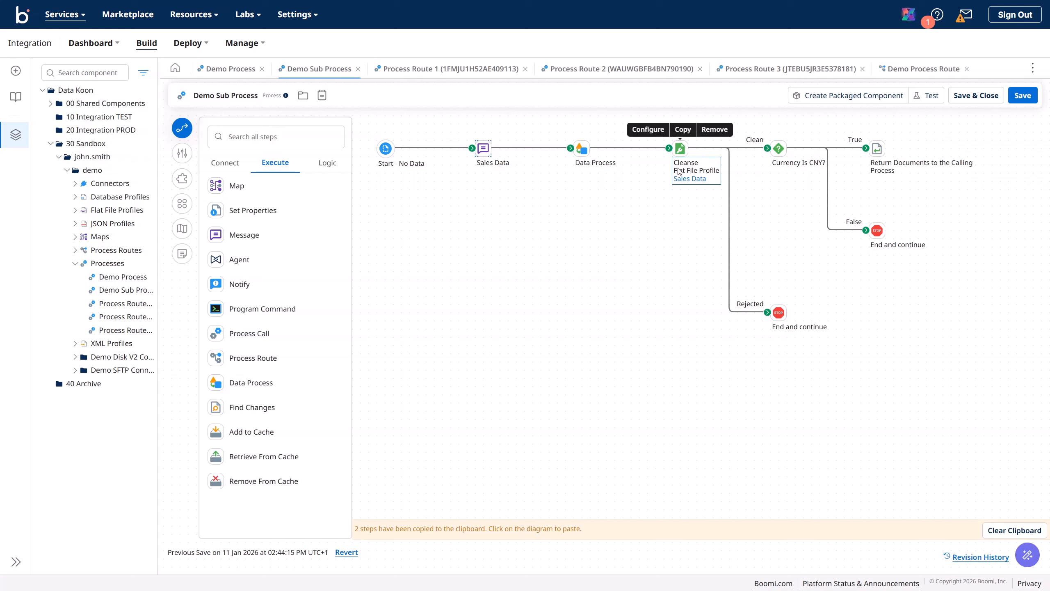
click(535, 148)
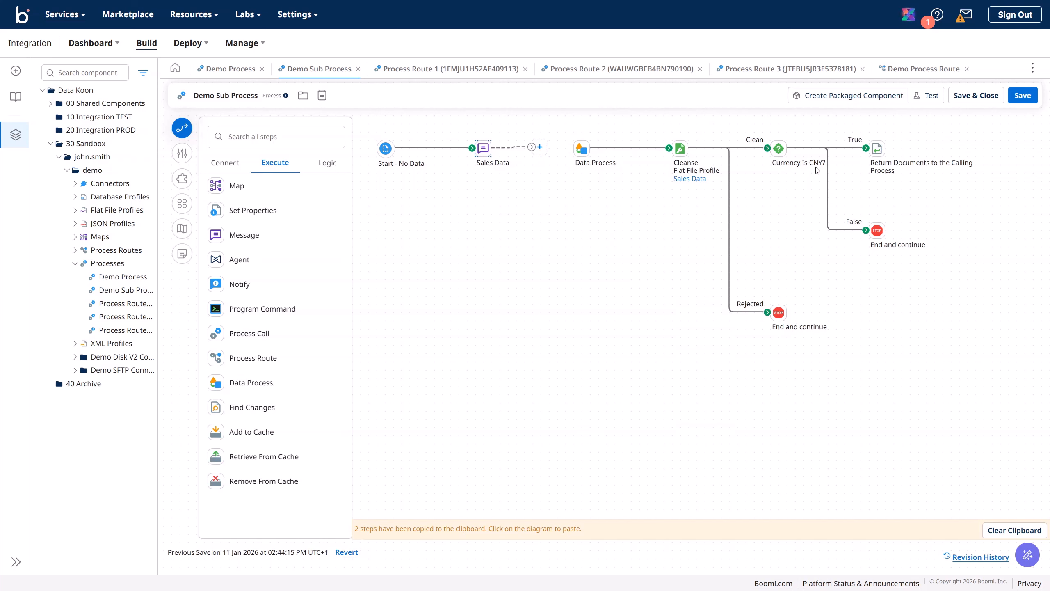
click(856, 150)
drag(876, 148, 548, 205)
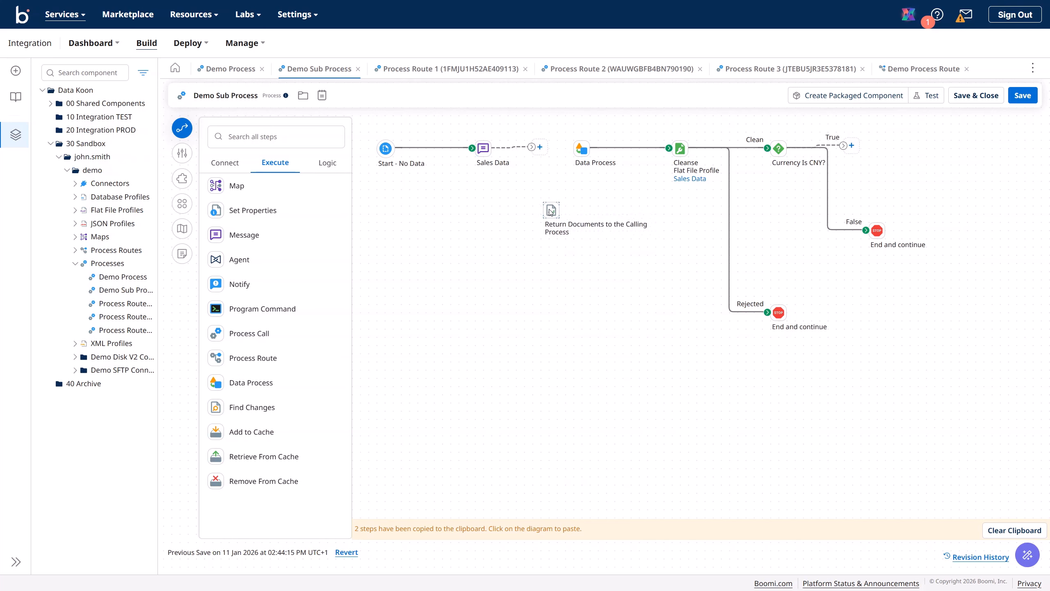
mouse_move(531, 147)
mouse_down()
mouse_move(549, 206)
mouse_move(535, 153)
mouse_up()
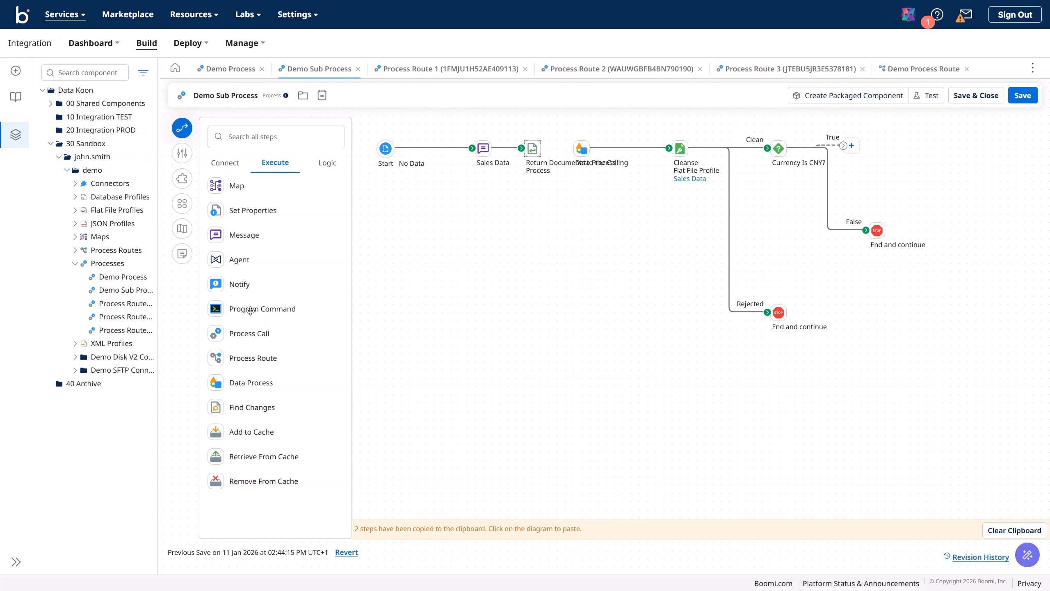
Auto-arrange and save Demo Sub Process, and save Demo Process as well.
click(182, 204)
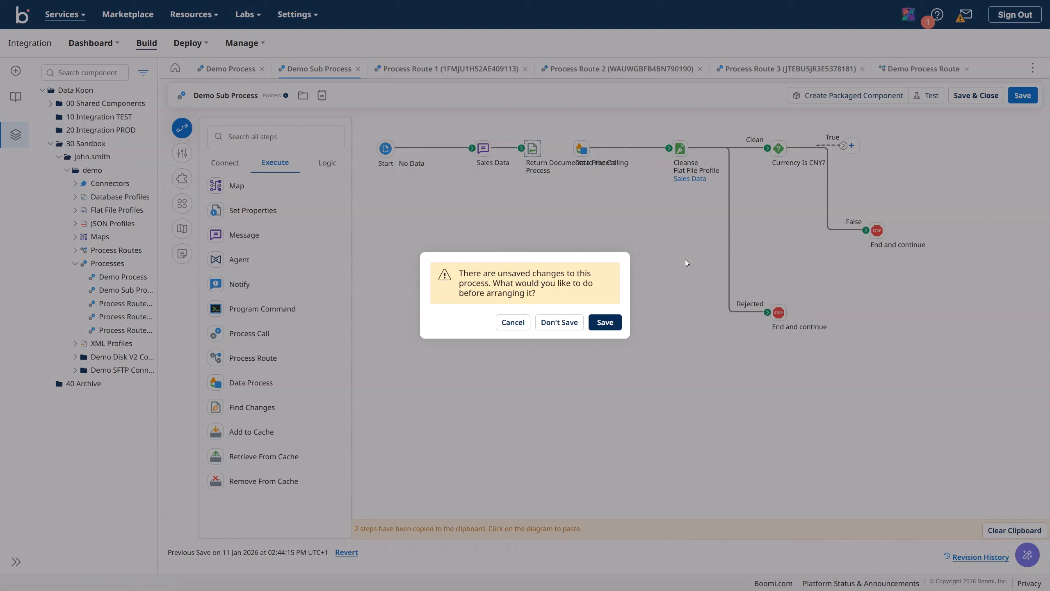
click(600, 325)
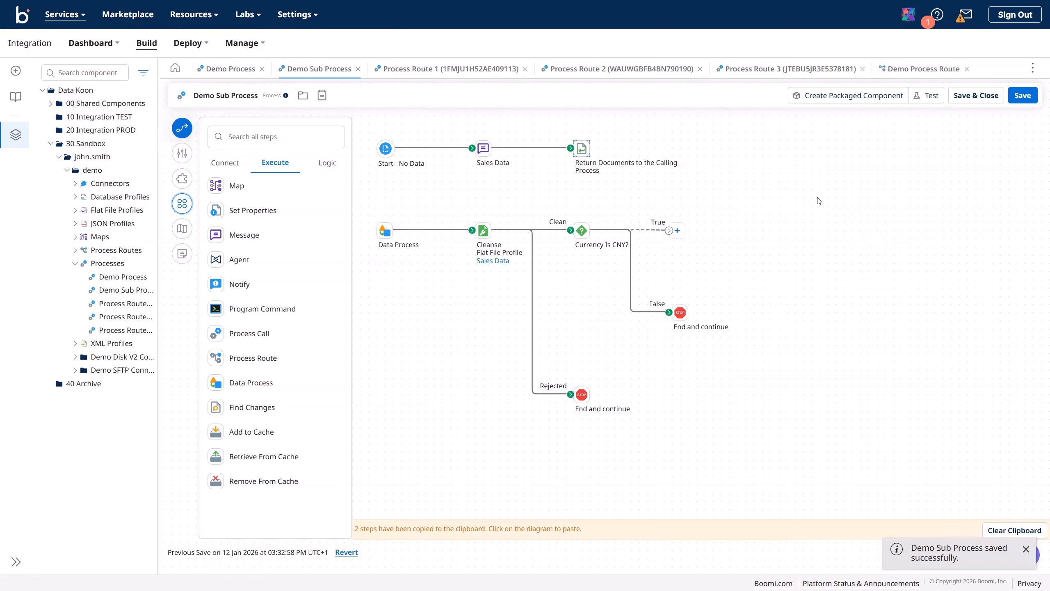
click(1022, 95)
click(242, 74)
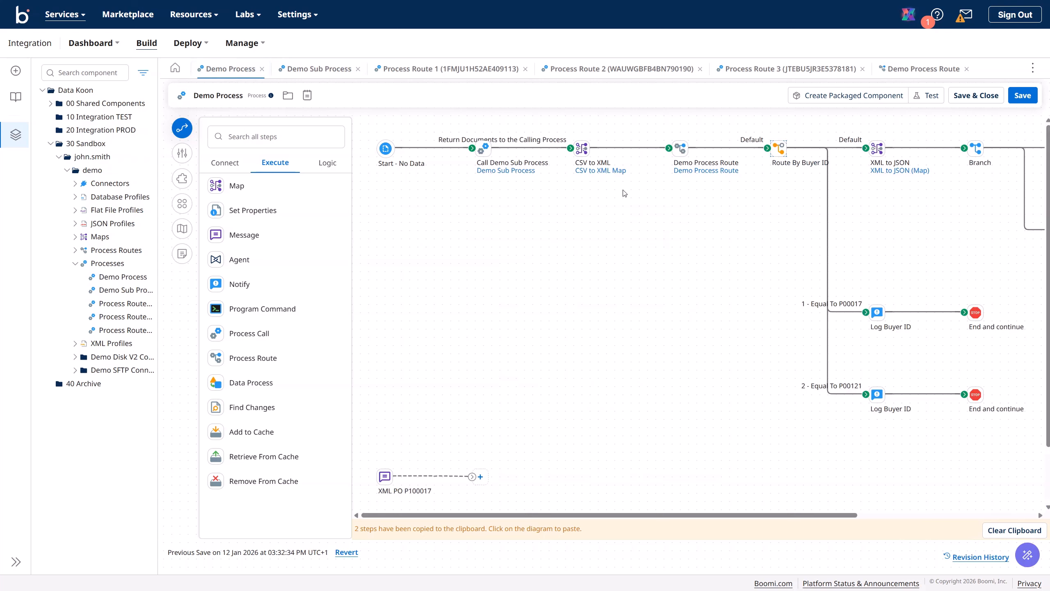
click(1028, 100)
Open the route parameters of the Demo Process Route step in Demo Process.
click(682, 149)
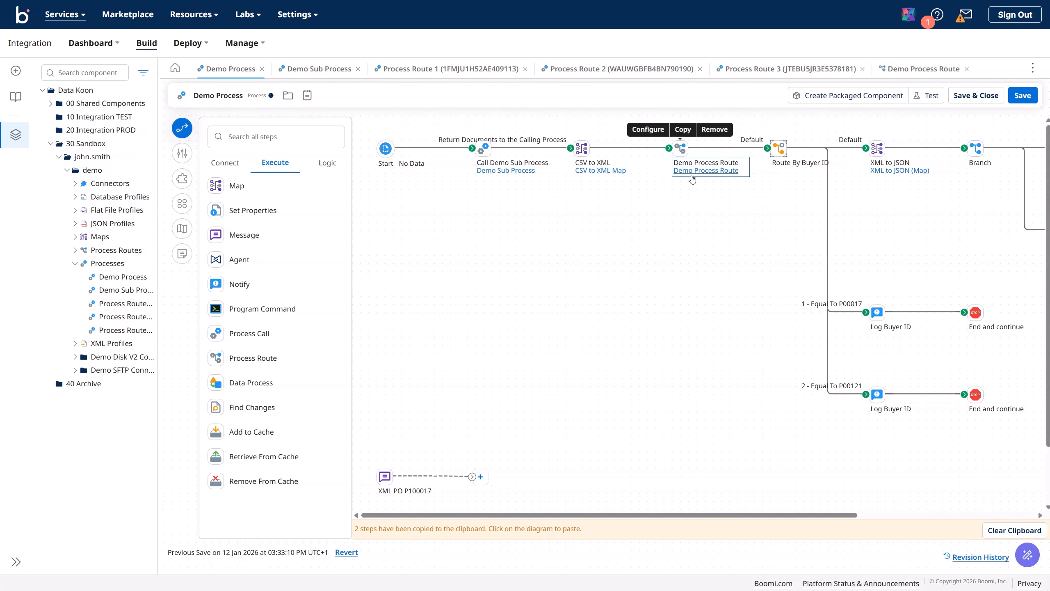
double_click(678, 151)
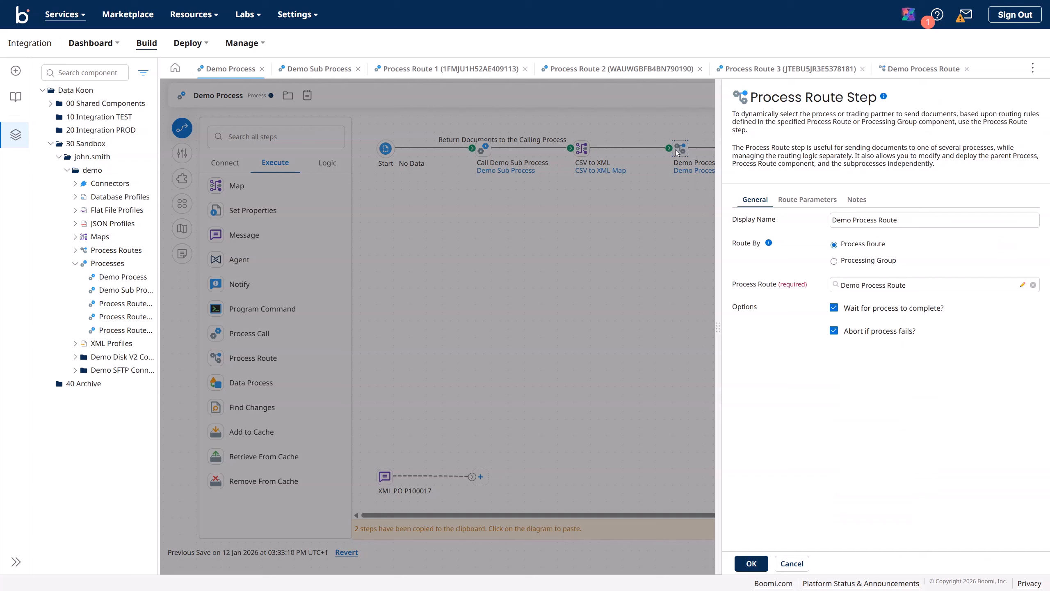
click(799, 203)
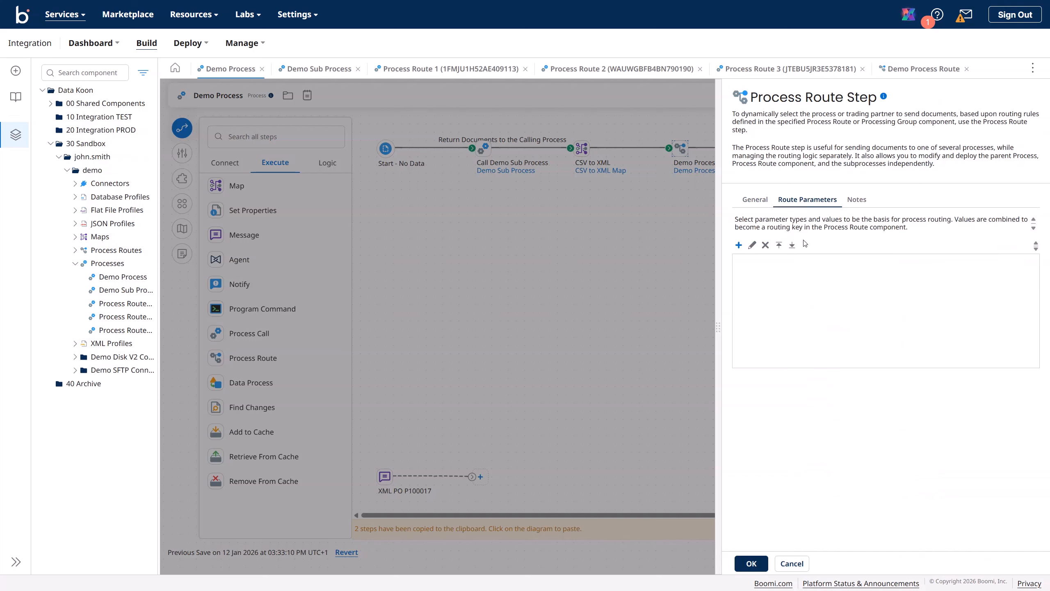
click(739, 245)
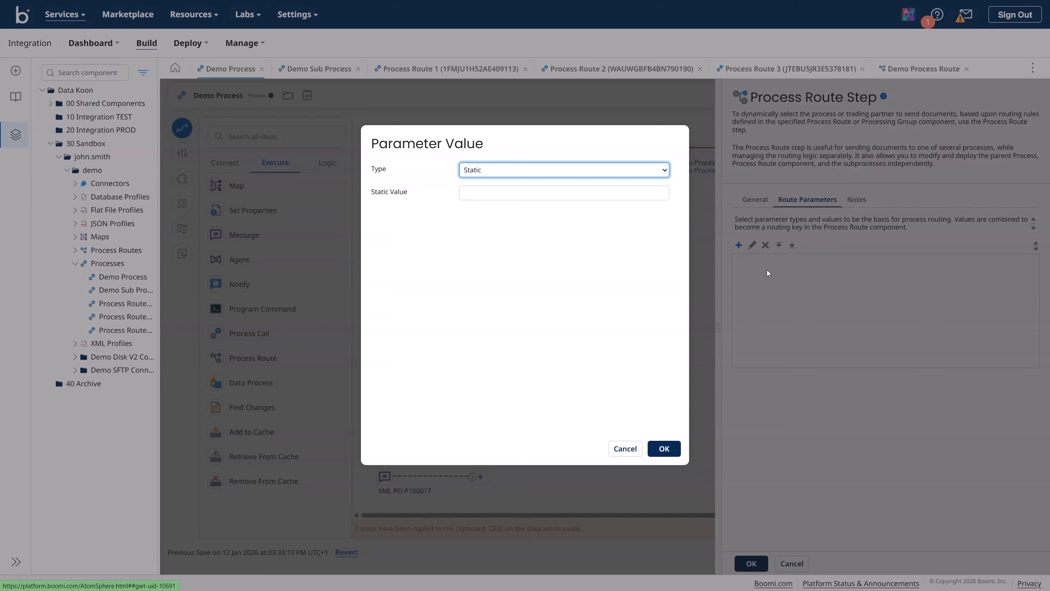
click(525, 169)
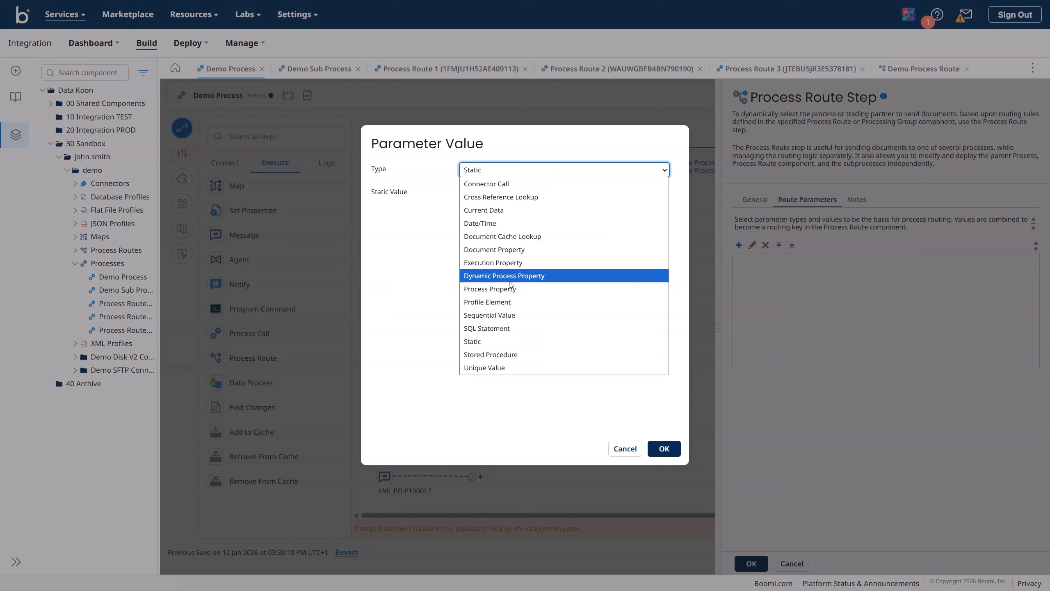
click(513, 301)
click(486, 196)
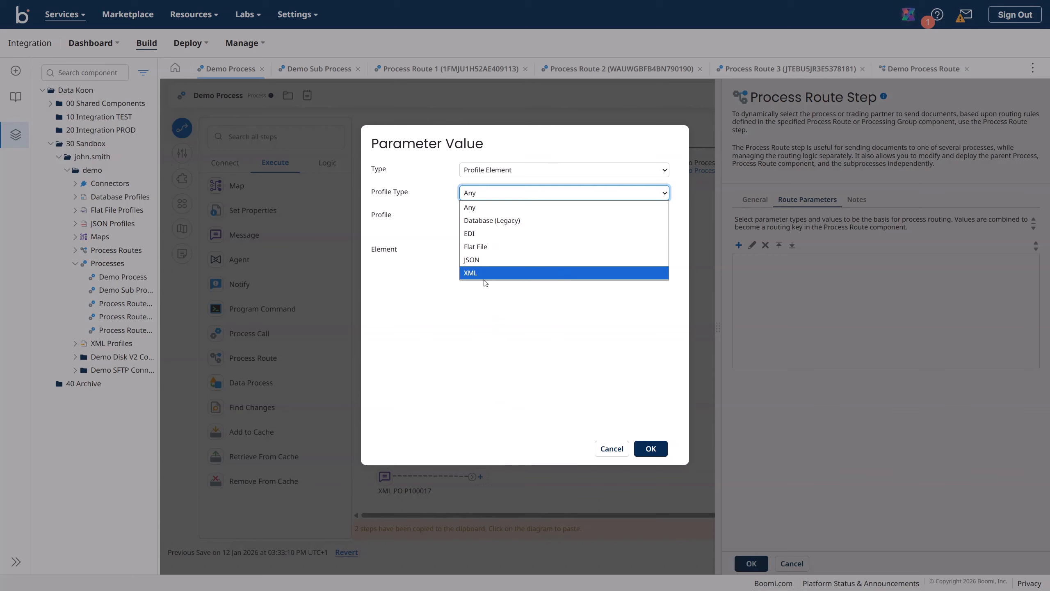
click(480, 259)
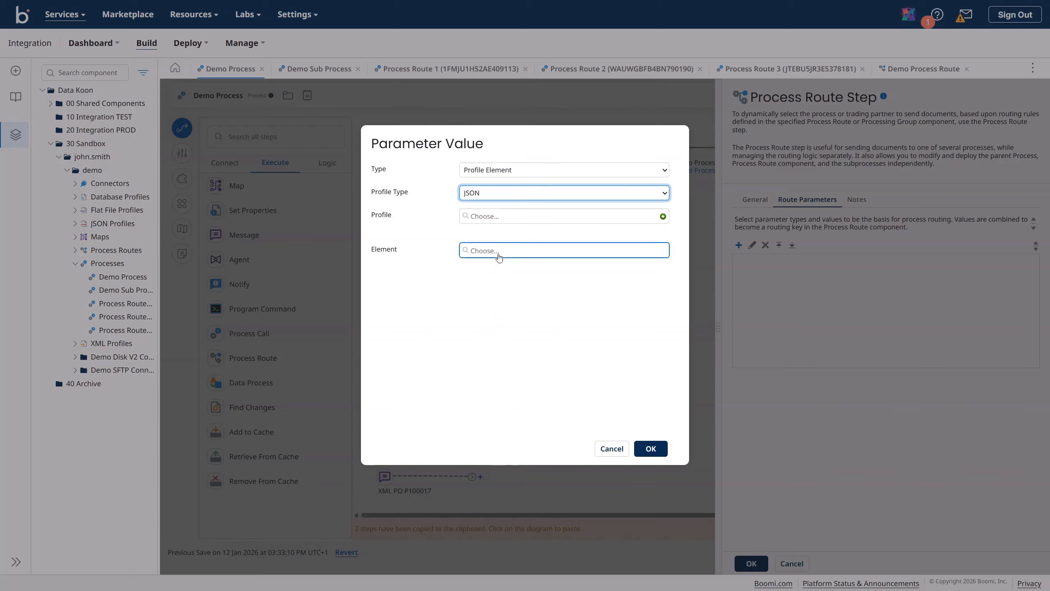
click(496, 217)
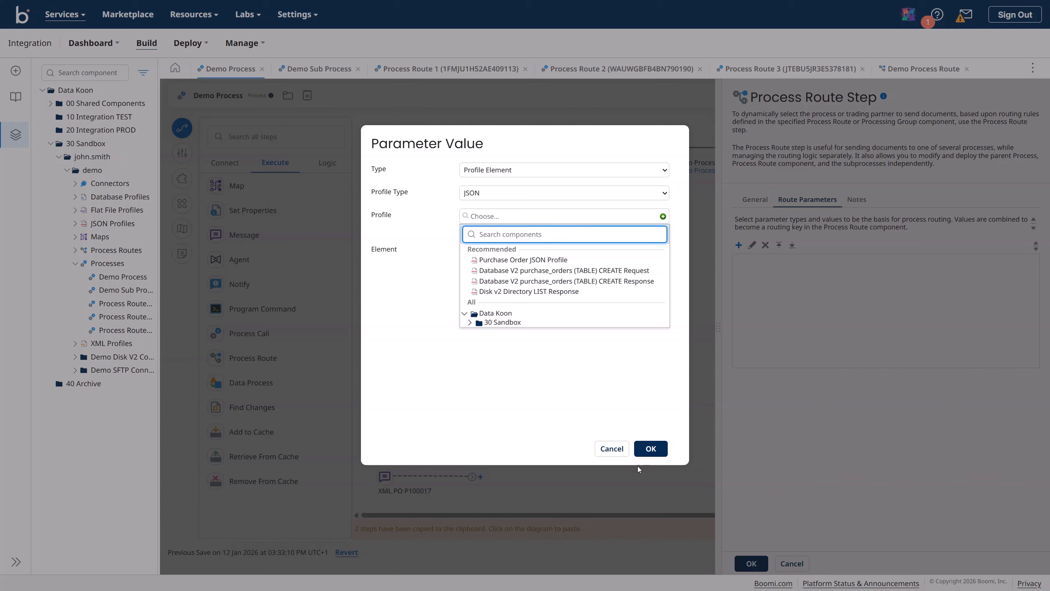
click(608, 449)
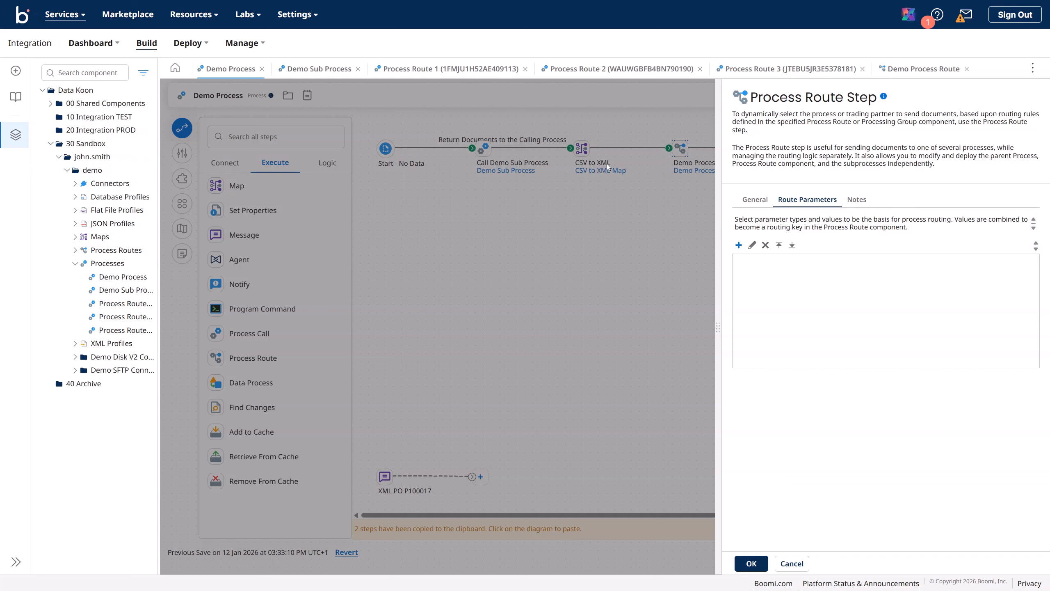
Add a route parameter of type Profile Element with XML as its profile type.
click(738, 245)
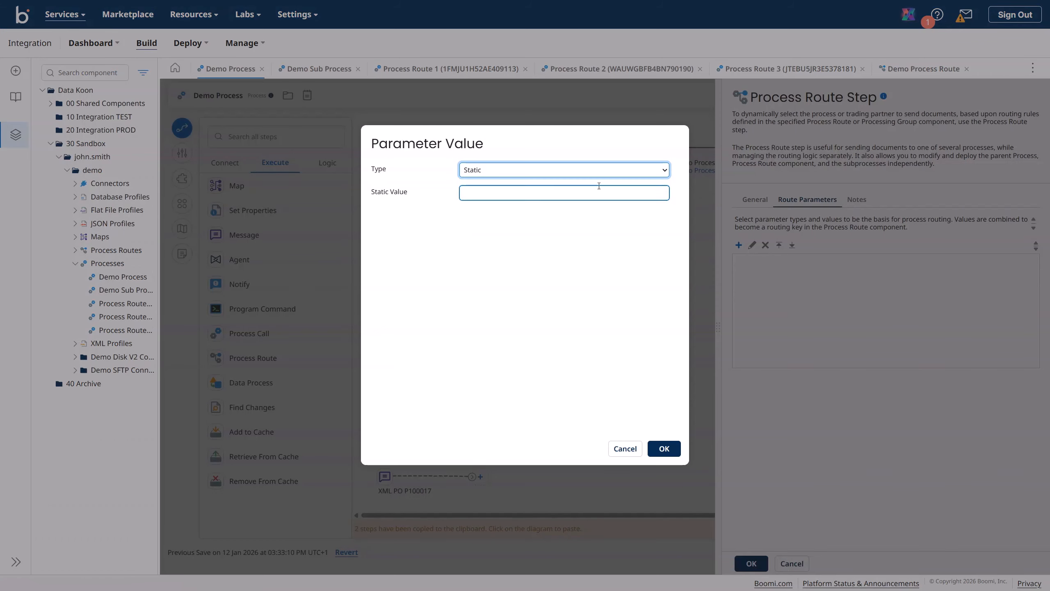
click(540, 176)
click(533, 302)
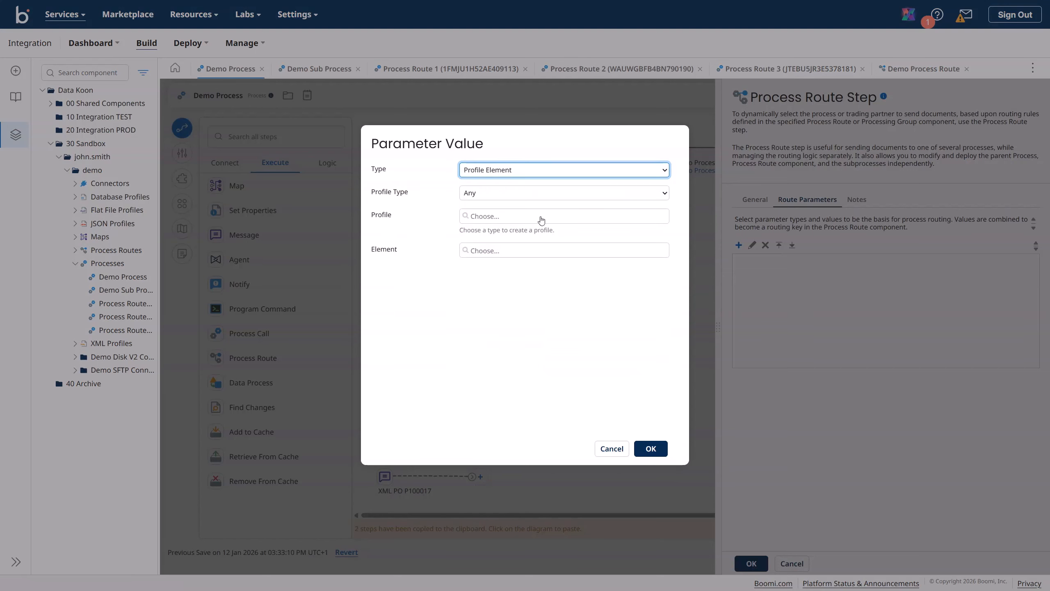
click(516, 198)
click(504, 272)
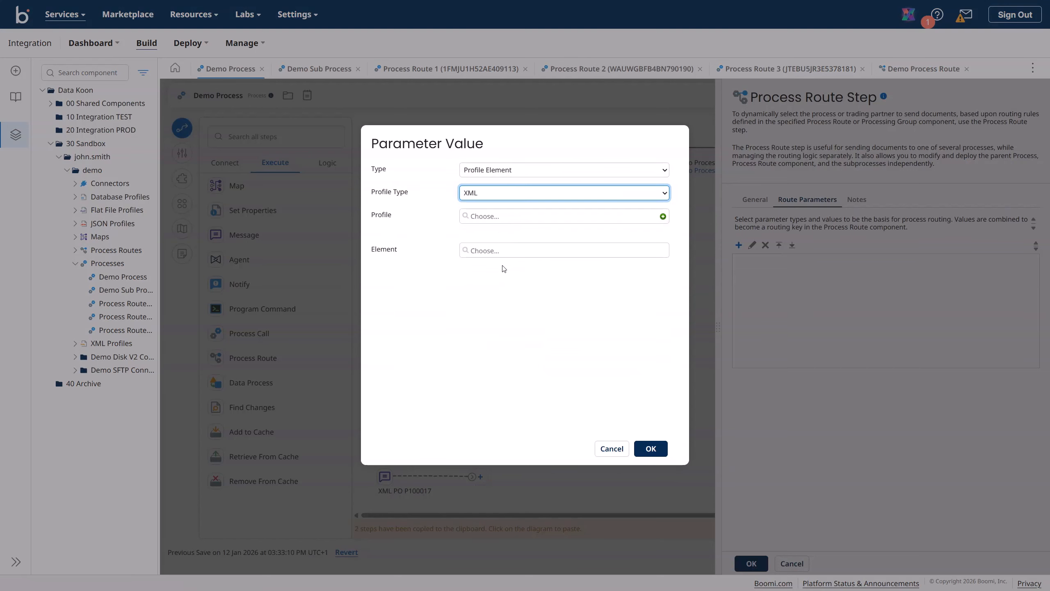
Choose Purchase Order XML Profile from the demo folder in 30 Sandbox as the route parameter's profile.
click(490, 217)
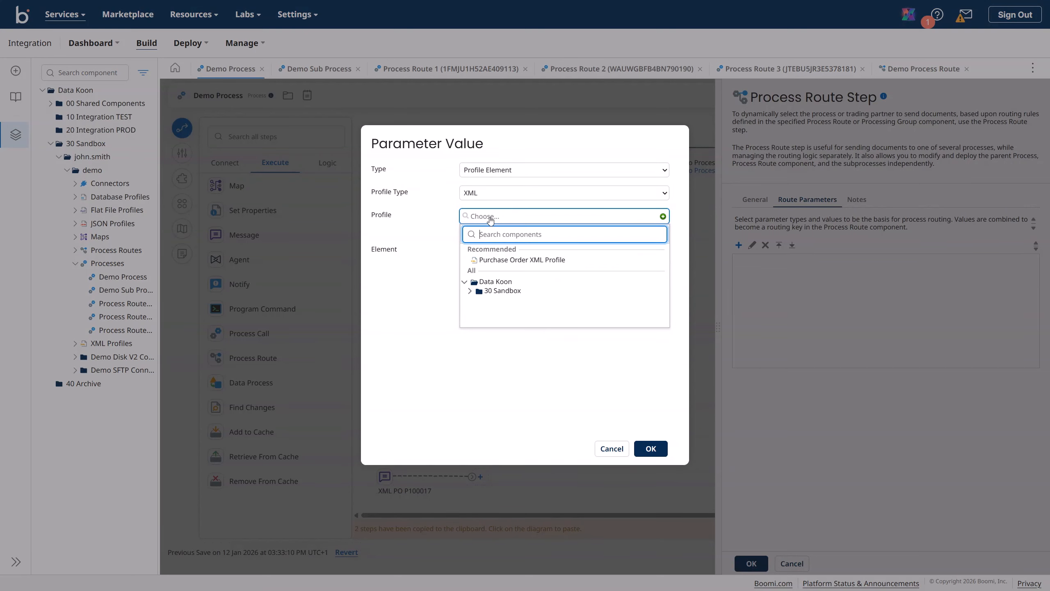
click(469, 290)
click(475, 300)
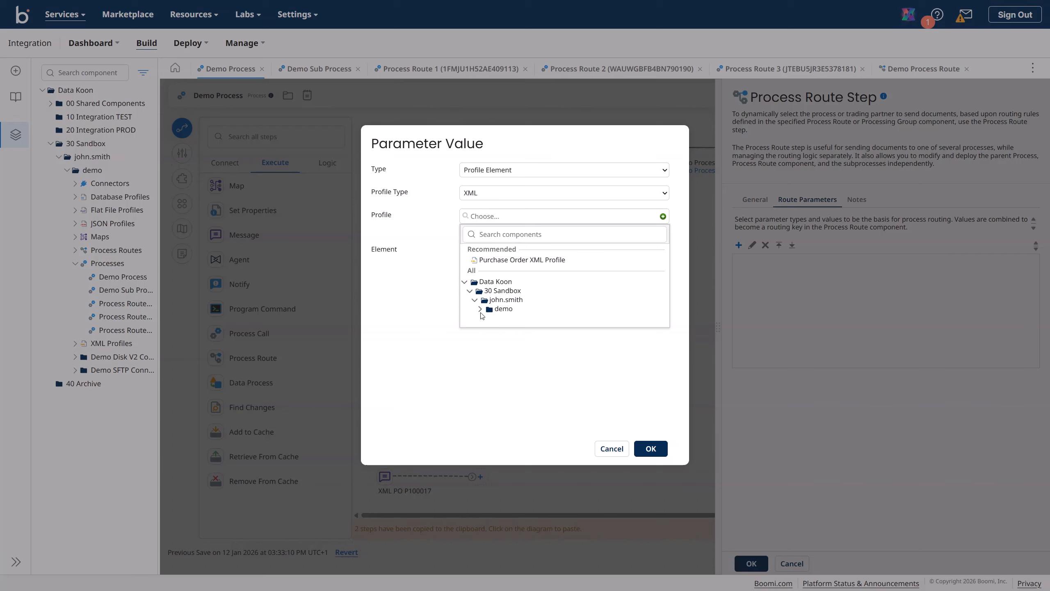
click(480, 310)
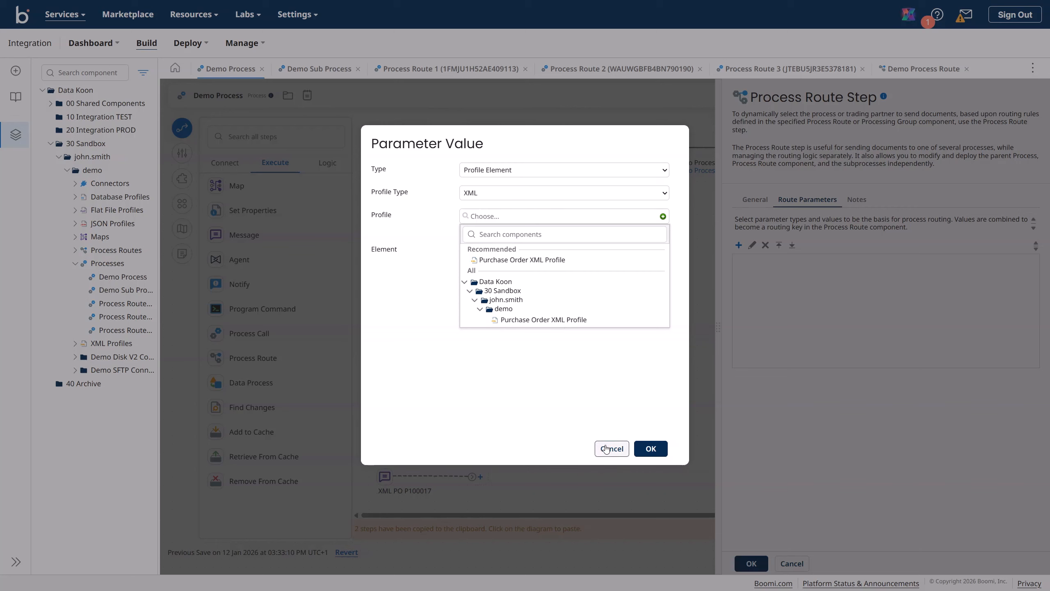
click(567, 320)
Set the route parameter's element to the ID directly under Order and confirm the Process Route step settings.
click(563, 253)
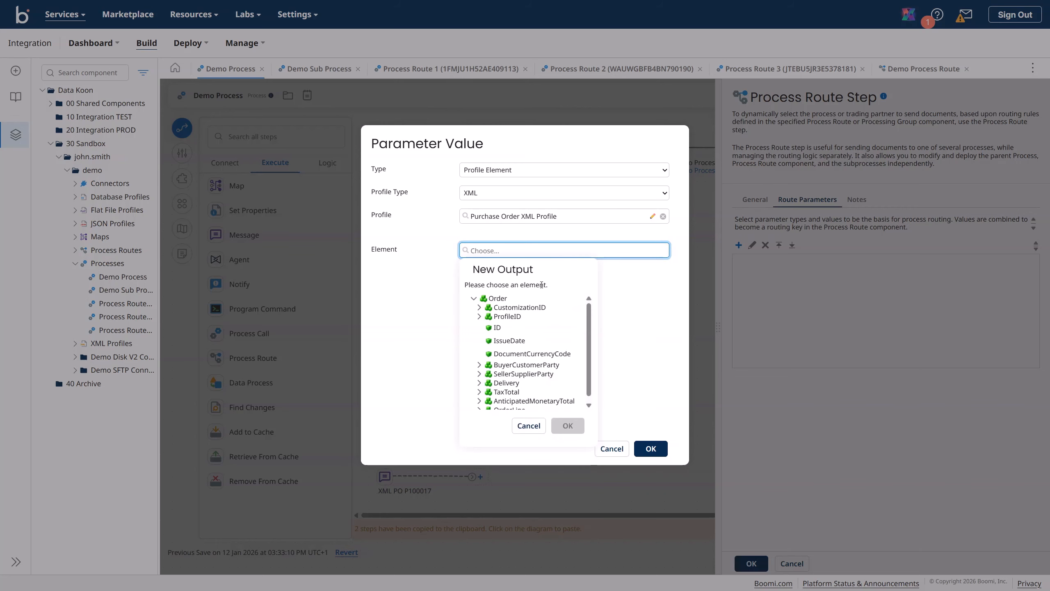
click(498, 327)
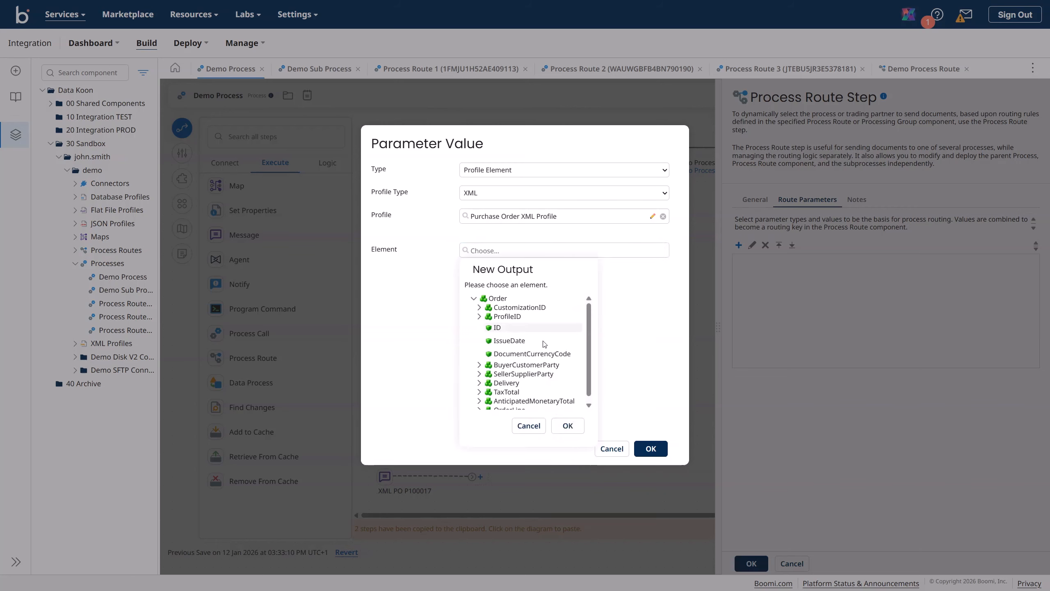
click(567, 425)
click(650, 448)
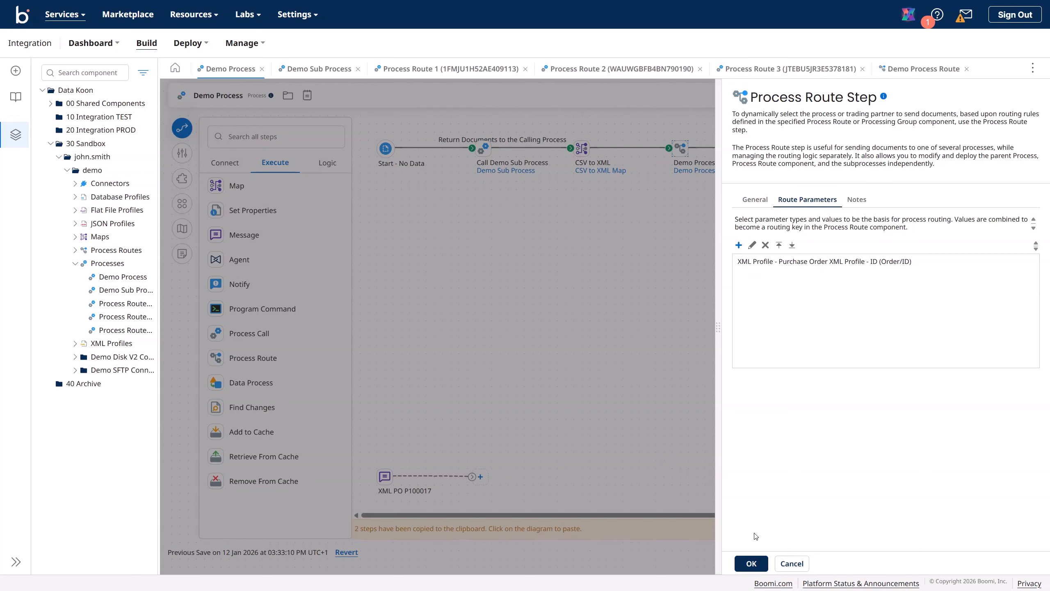
click(751, 562)
Save Demo Process, run a test of it on the Data Koon TEST runtime and dismiss the resulting dialog.
click(1019, 101)
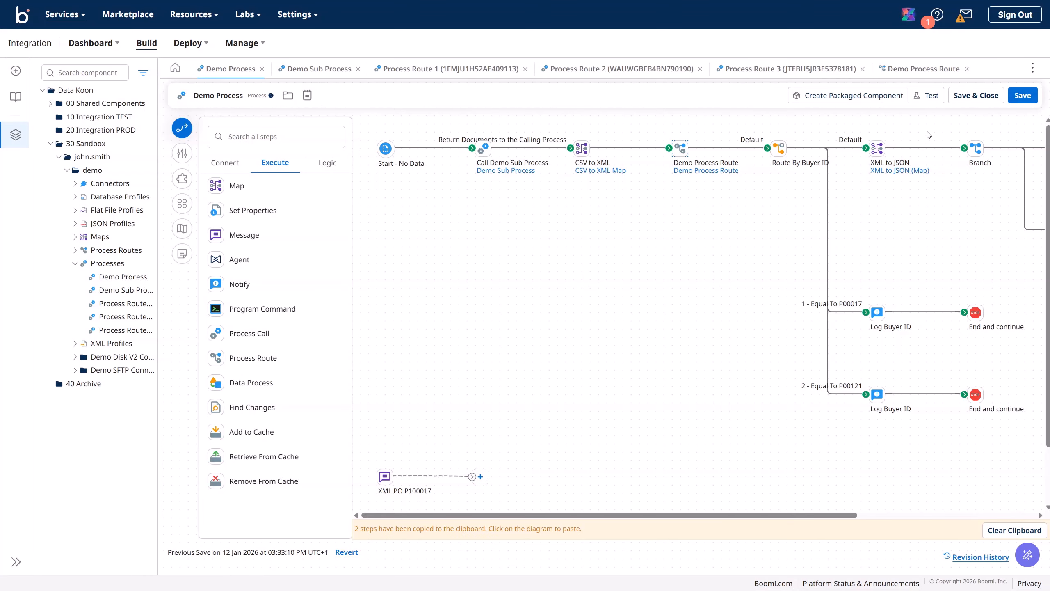
click(927, 98)
click(544, 181)
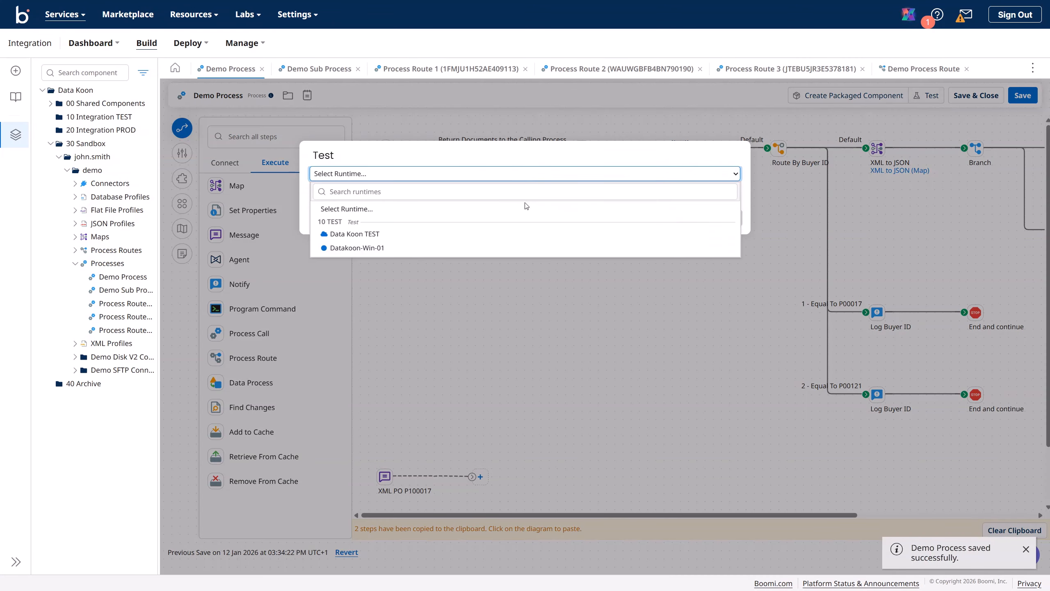
click(505, 231)
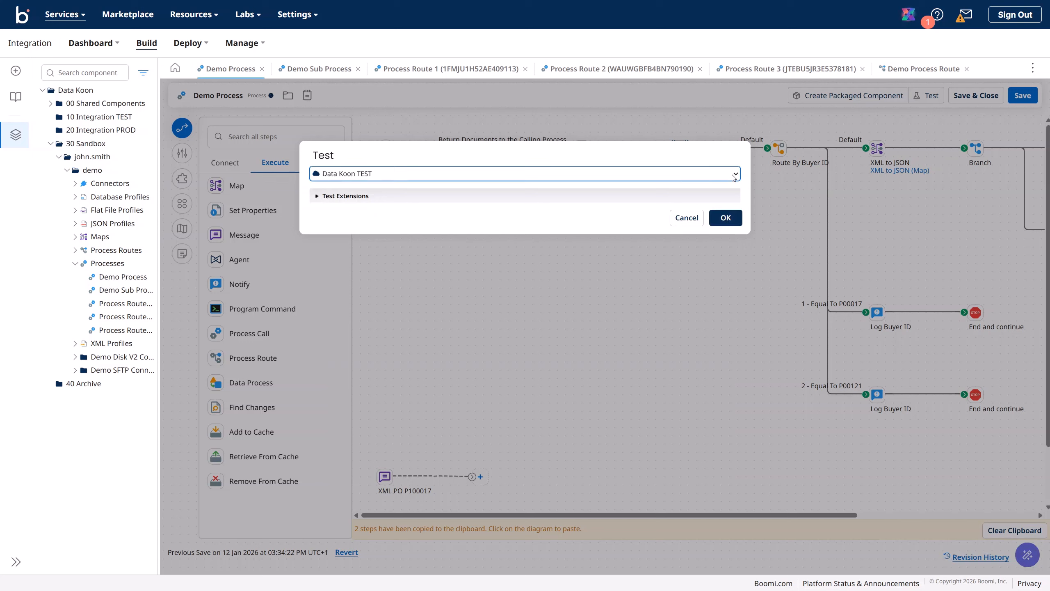
click(720, 217)
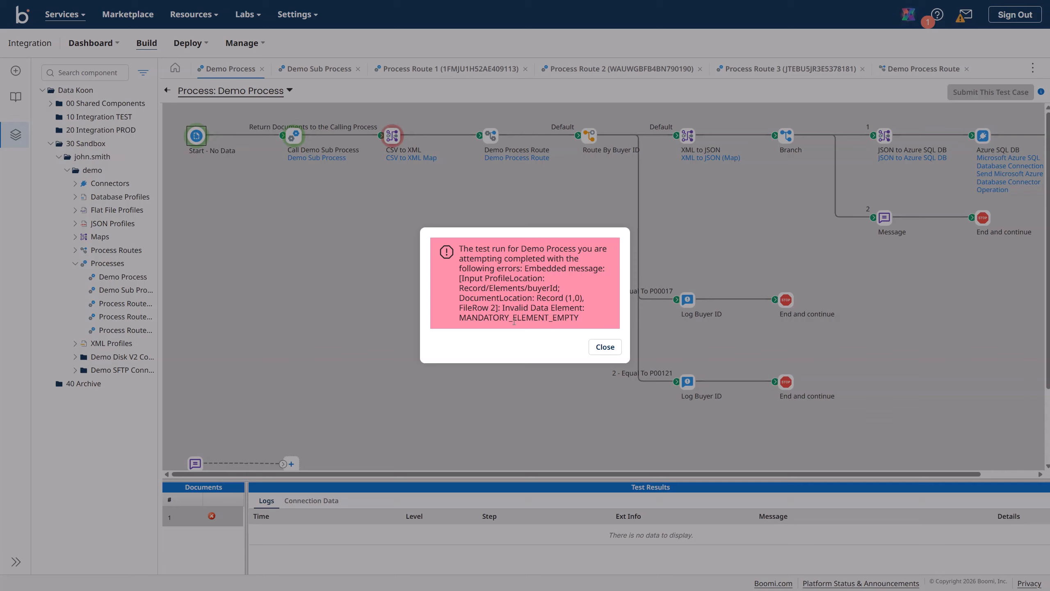
click(602, 349)
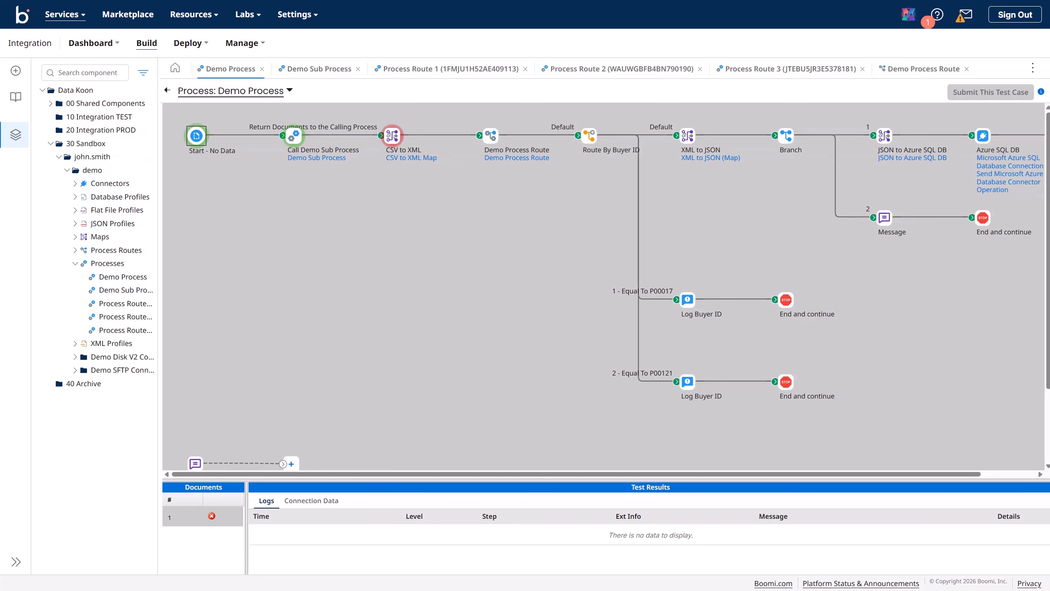
Switch to sales_data_FIXED.csv in Excel and delete rows 3 to 5, which have no buyerId.
drag(1048, 88, 642, 87)
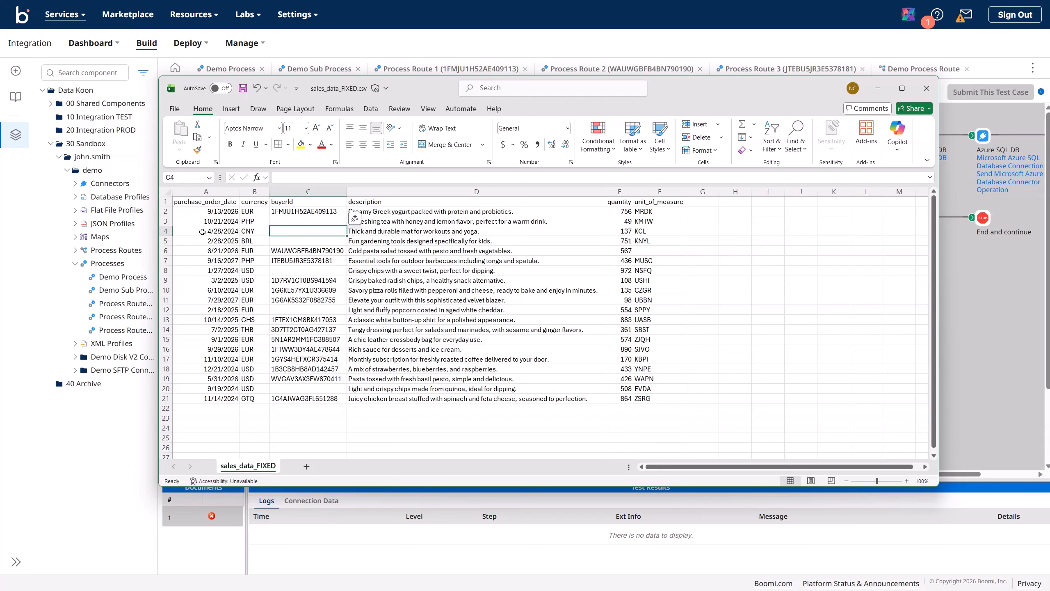
click(162, 222)
drag(161, 226, 162, 241)
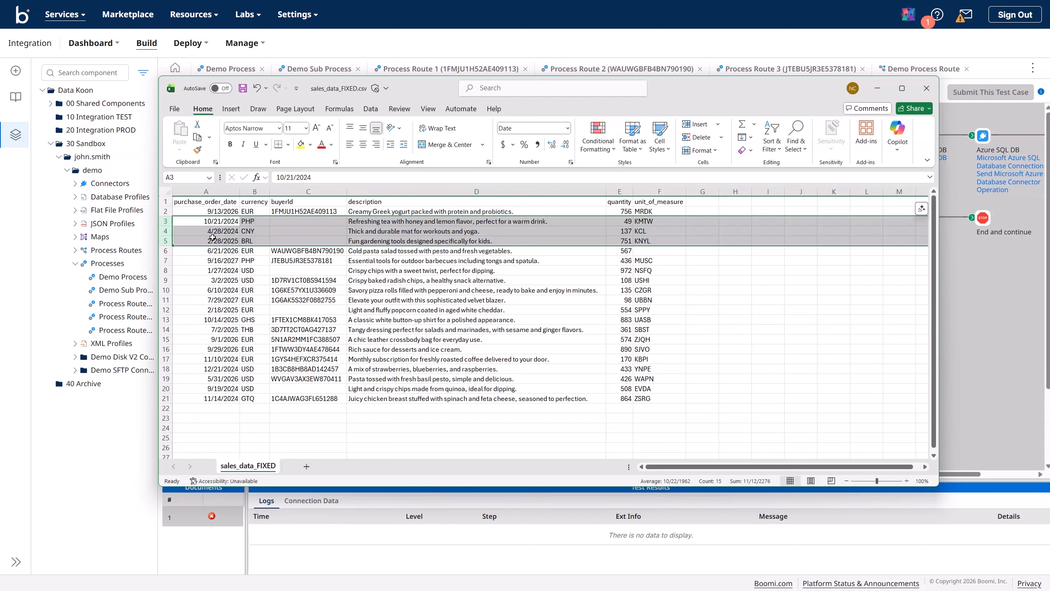
key(ctrl+minus)
click(254, 240)
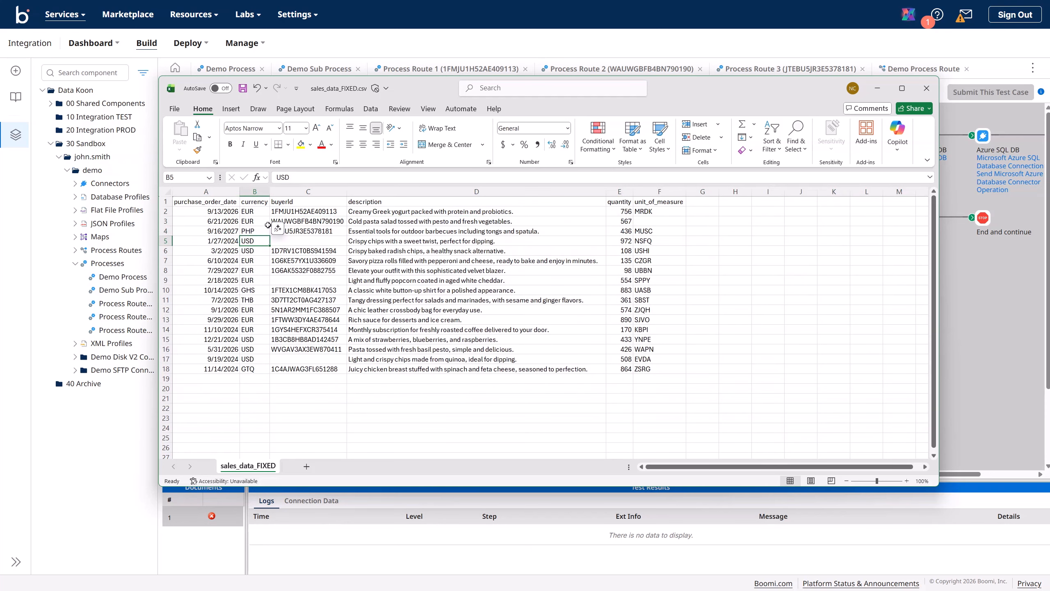
Delete the remaining rows with an empty buyerId, dated 1/27/2024, 2/18/2025 and 9/19/2024.
click(315, 241)
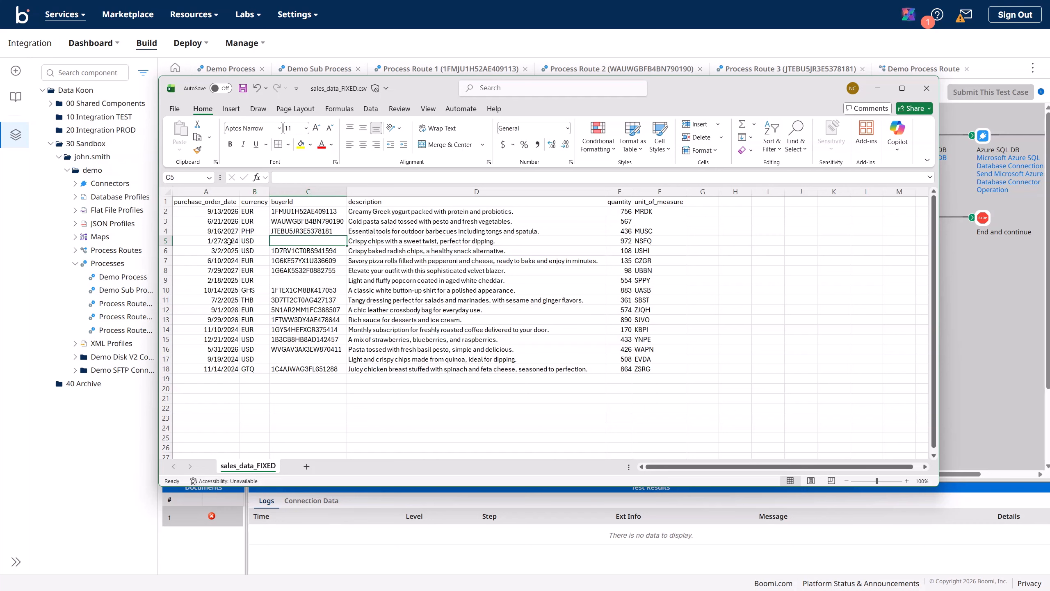
click(166, 241)
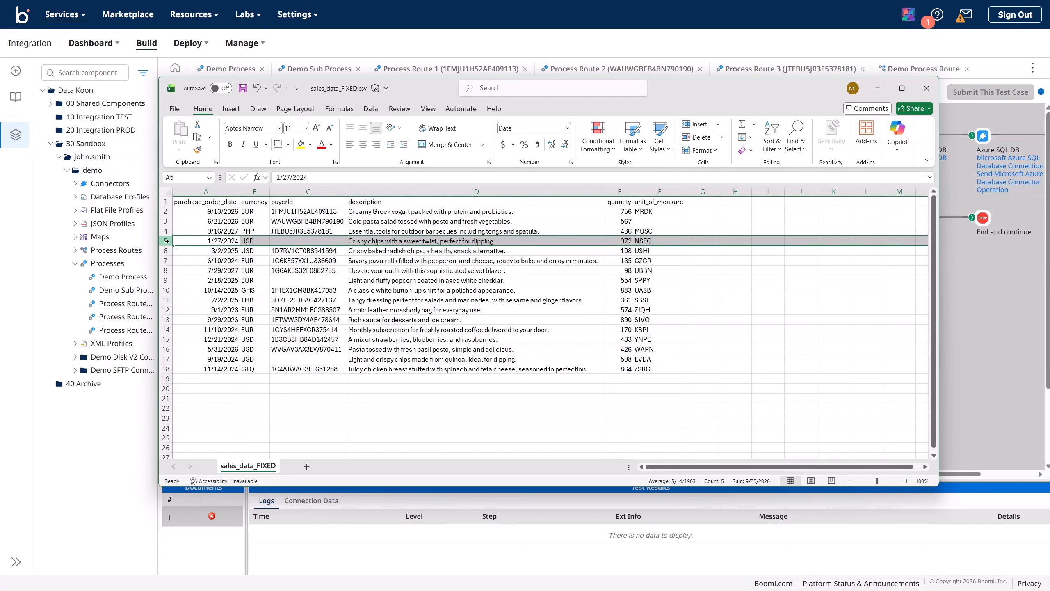
key(ctrl+minus)
click(167, 270)
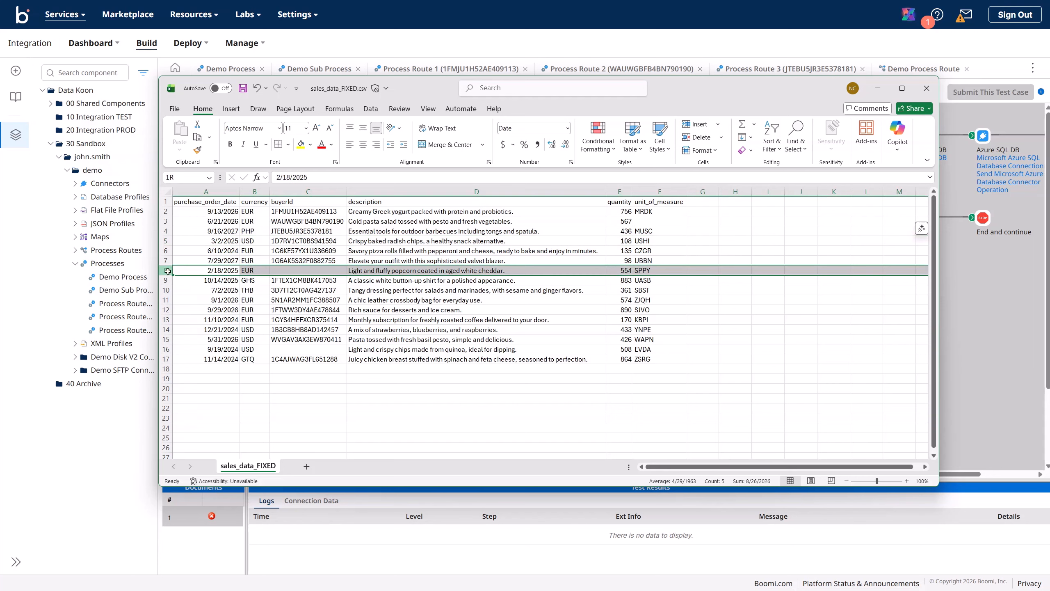
key(ctrl+minus)
click(166, 338)
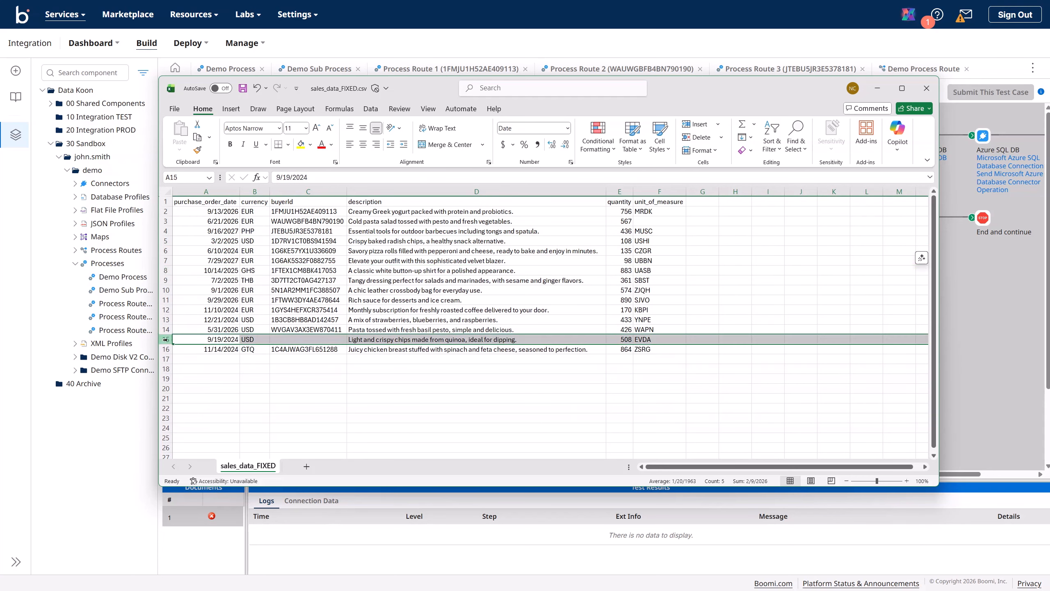
key(ctrl+minus)
Copy the unit of measure MUSC from F4 into the empty cell F3, save the CSV file and move its window away.
click(662, 231)
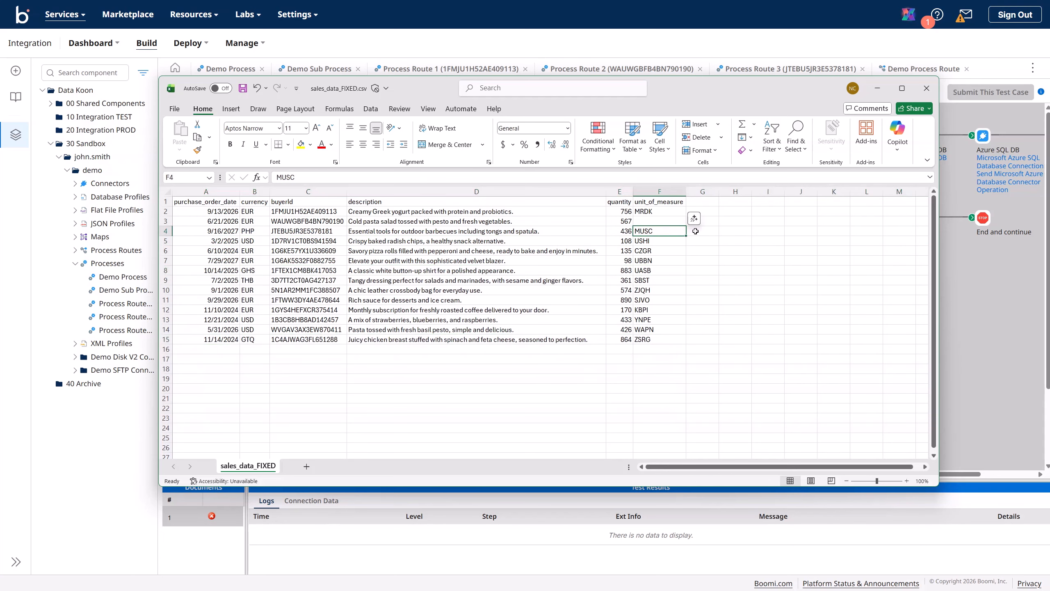
key(ctrl+c)
click(657, 219)
key(ctrl+v)
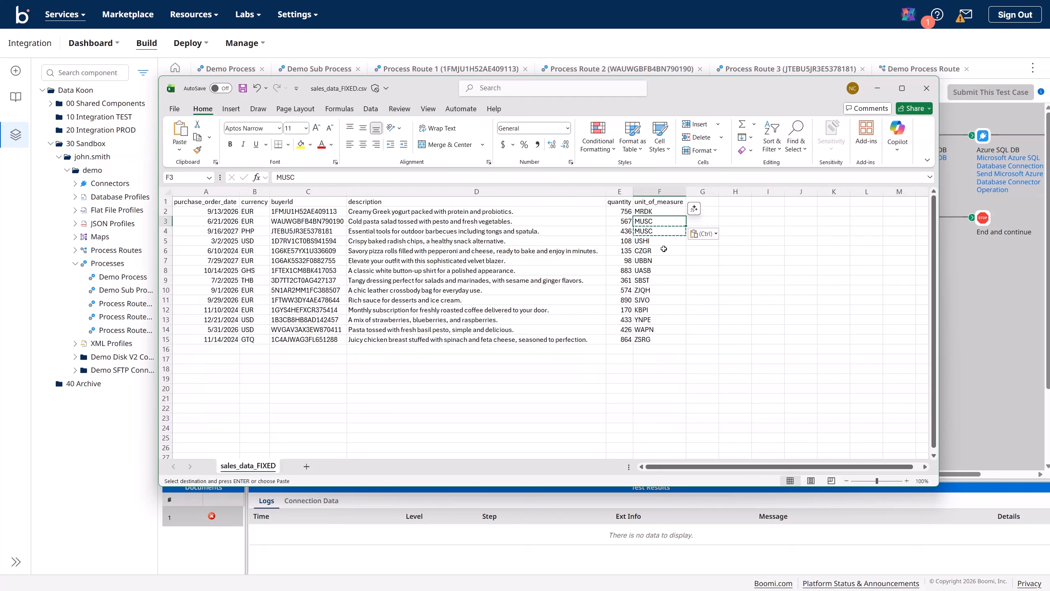
click(659, 251)
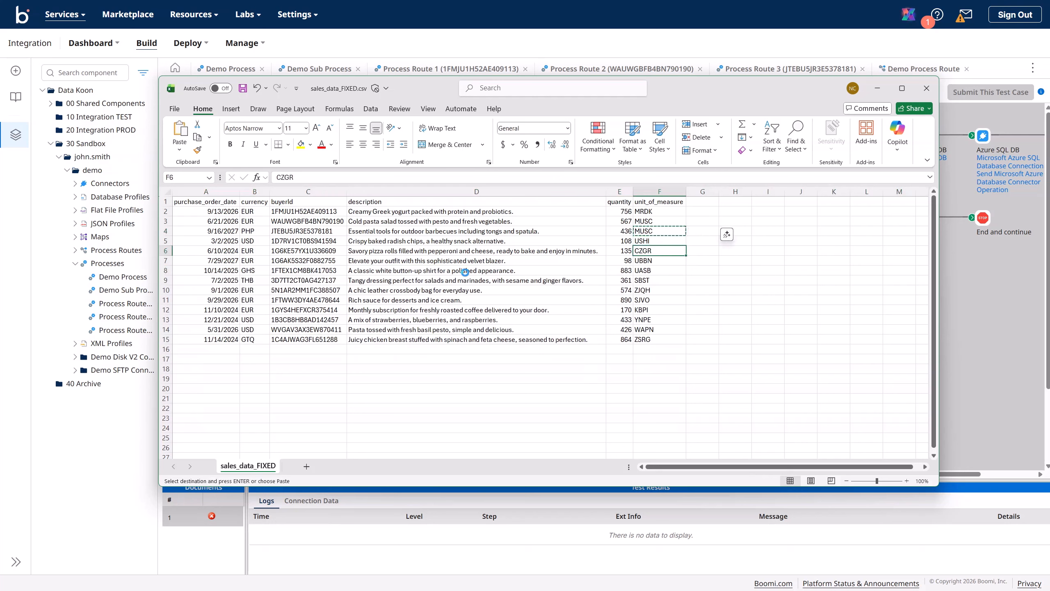
key(ctrl+s)
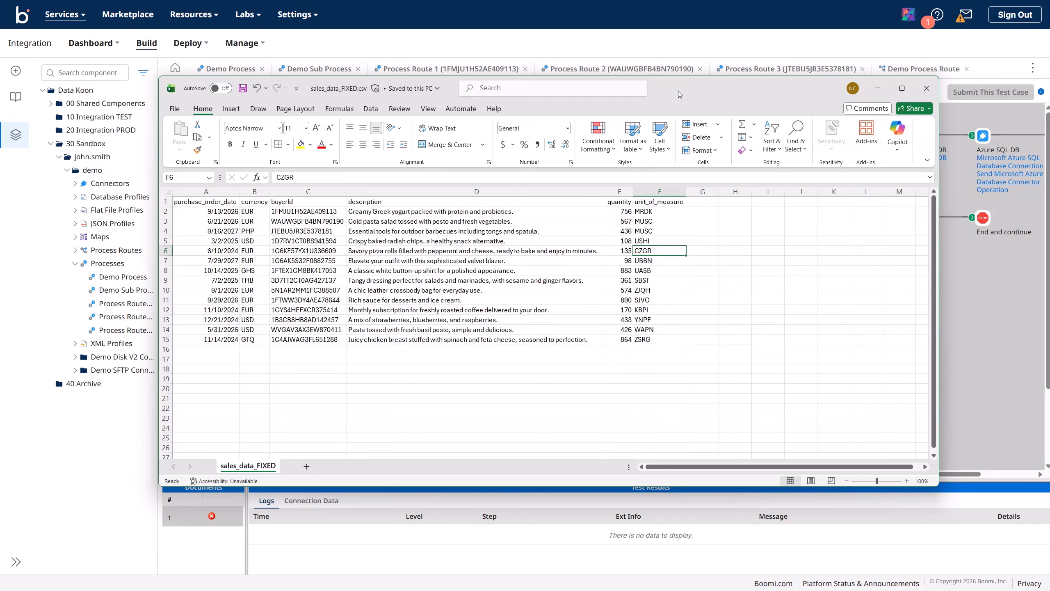
drag(680, 95, 1049, 161)
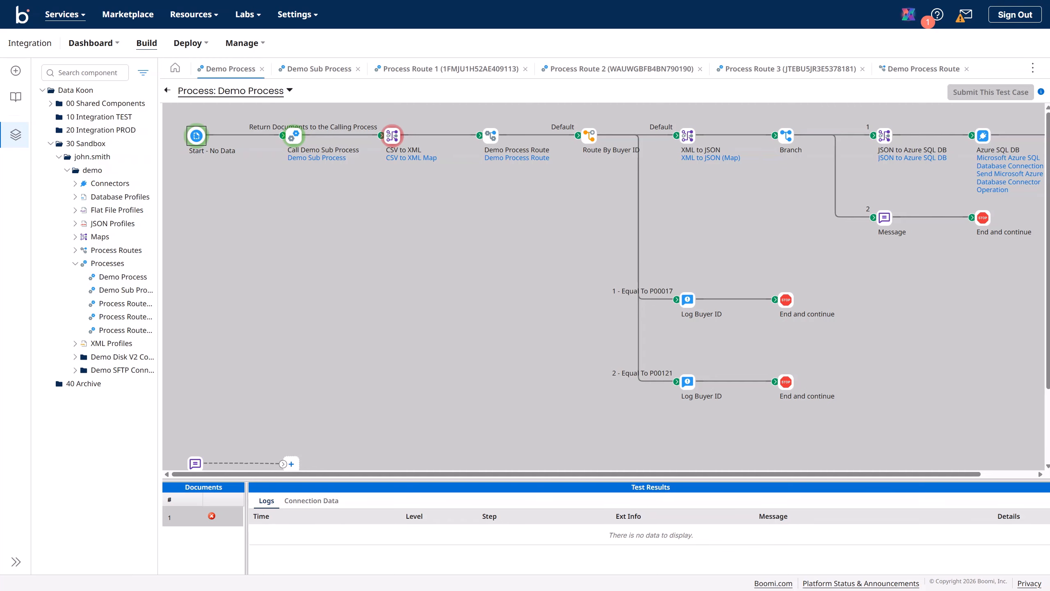
Leave the test view and replace the Sales Data message text in Demo Sub Process with the cleaned CSV data.
click(167, 92)
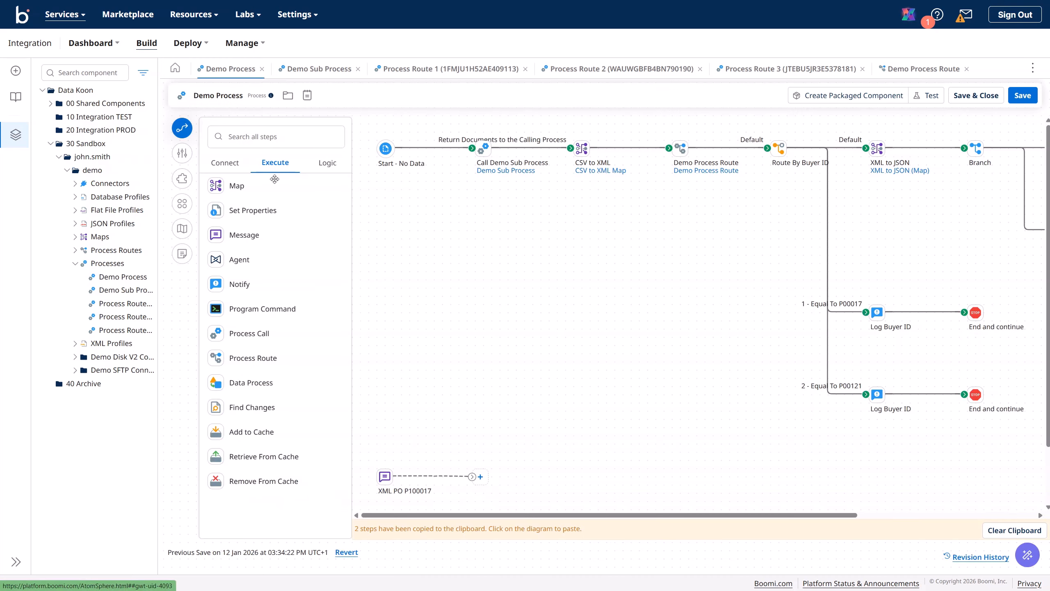
click(498, 174)
click(496, 161)
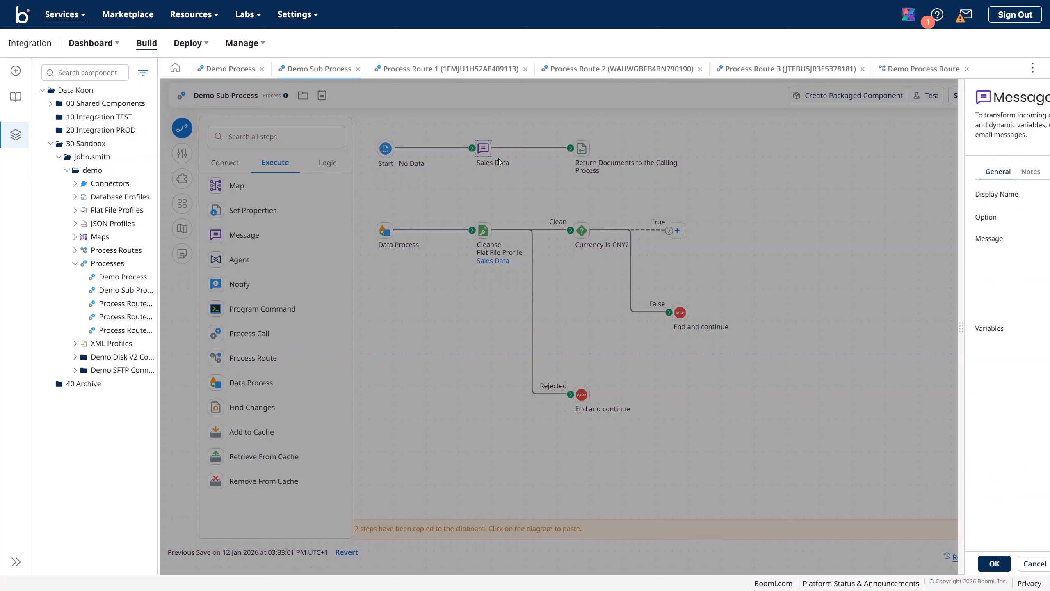
click(893, 253)
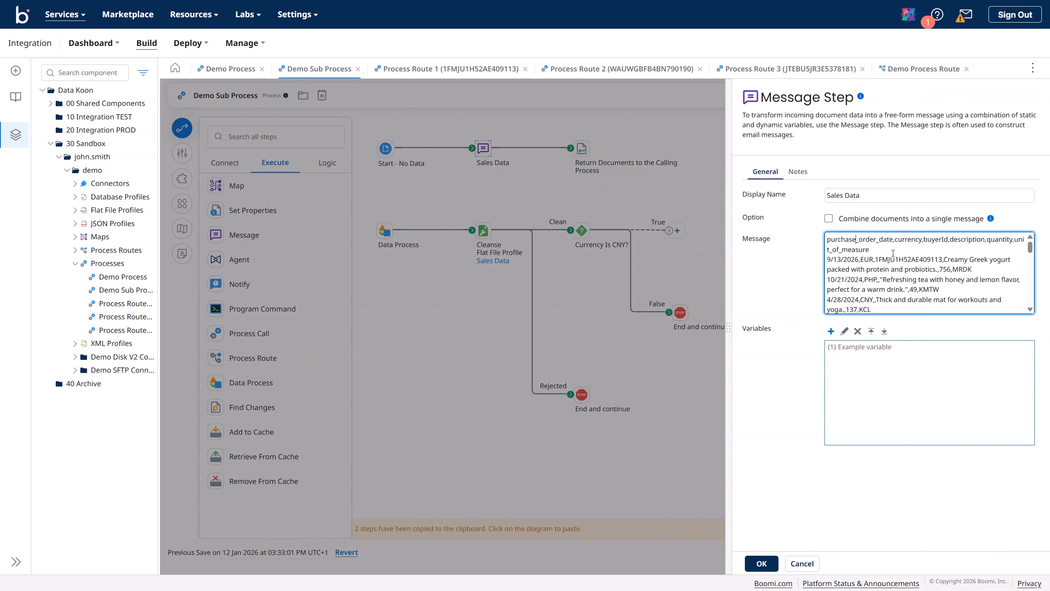
key(ctrl+a)
key(BackSpace)
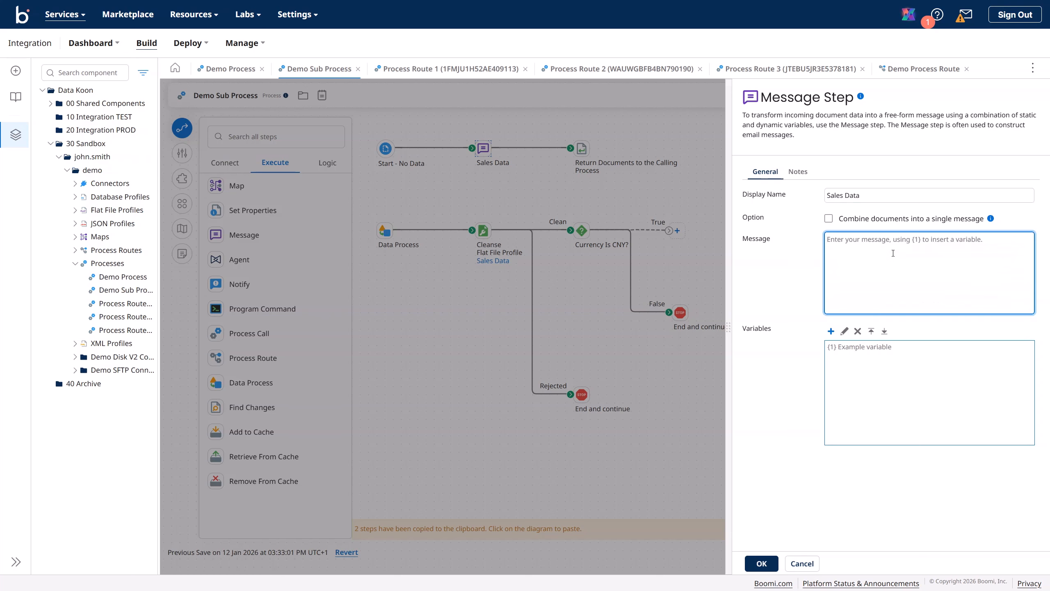
key(ctrl+v)
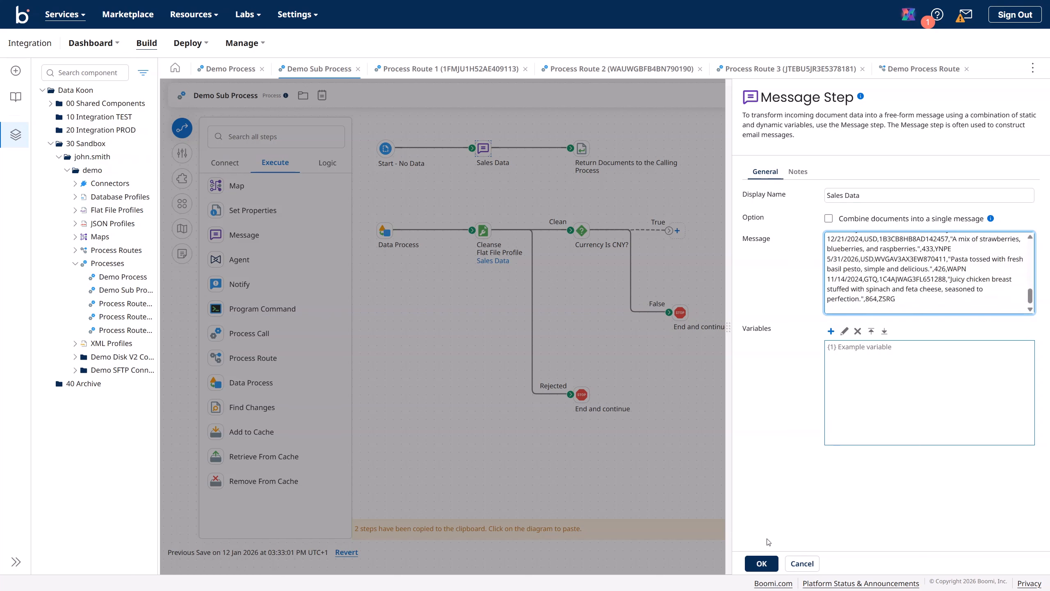
click(760, 563)
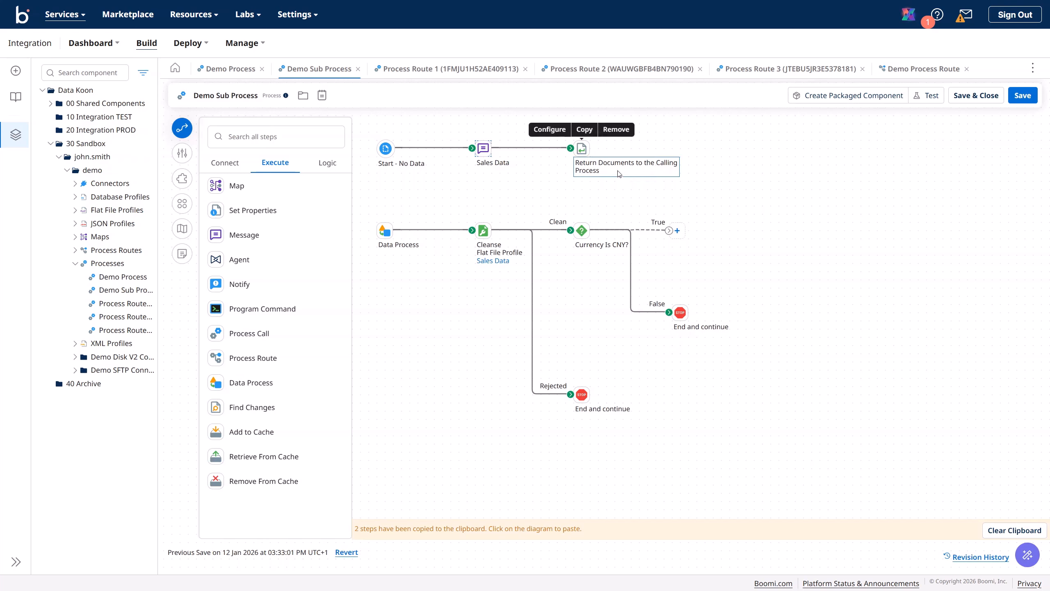
Save Demo Sub Process and Demo Process, and open a new test for Demo Process.
click(1024, 97)
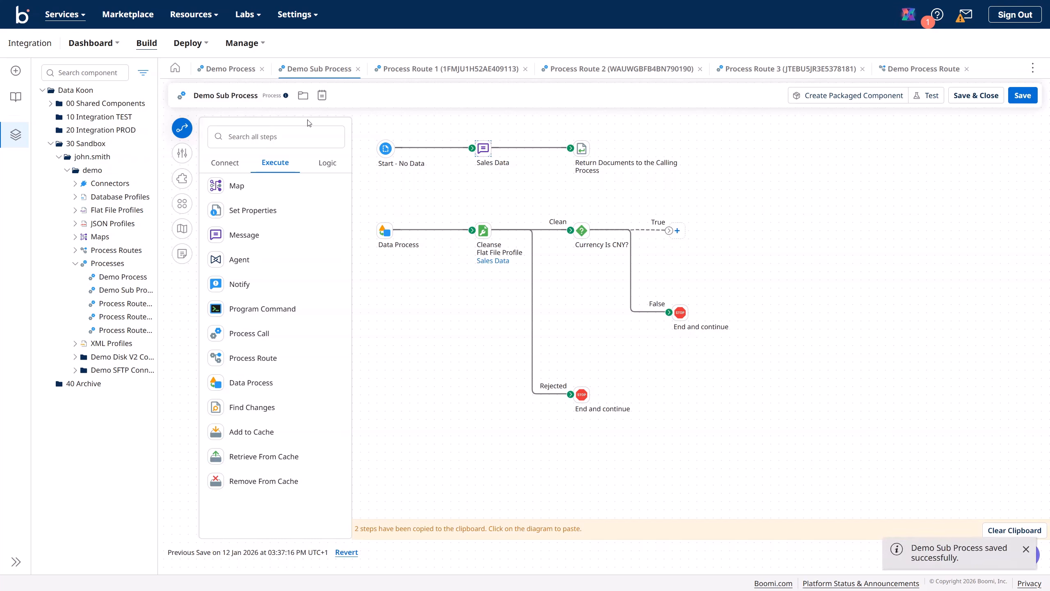
click(236, 77)
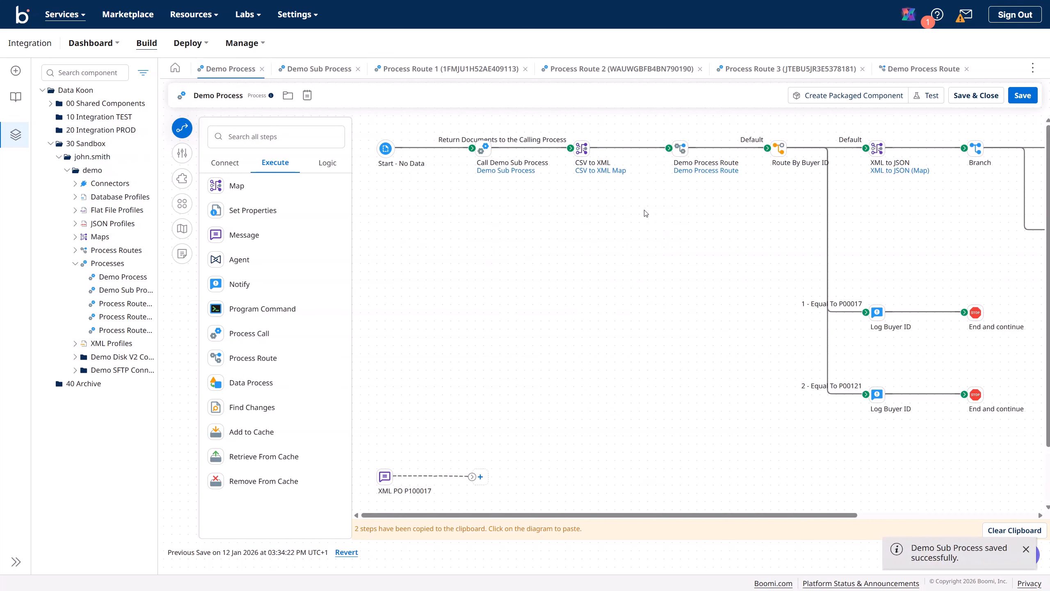
click(1030, 100)
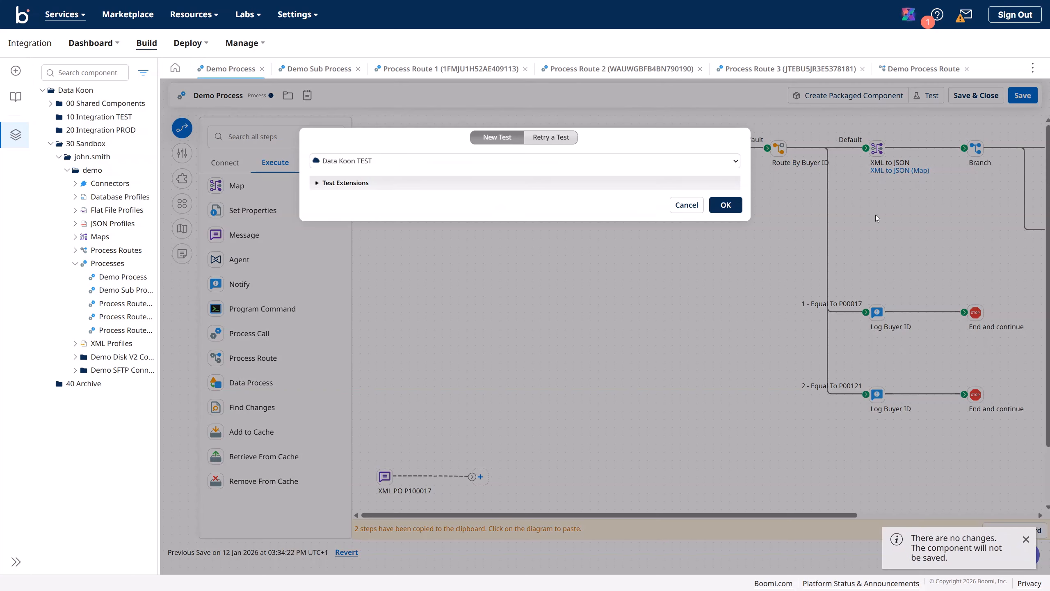
Run the Demo Process test on Data Koon TEST, dismiss the error report and leave the test view.
click(726, 204)
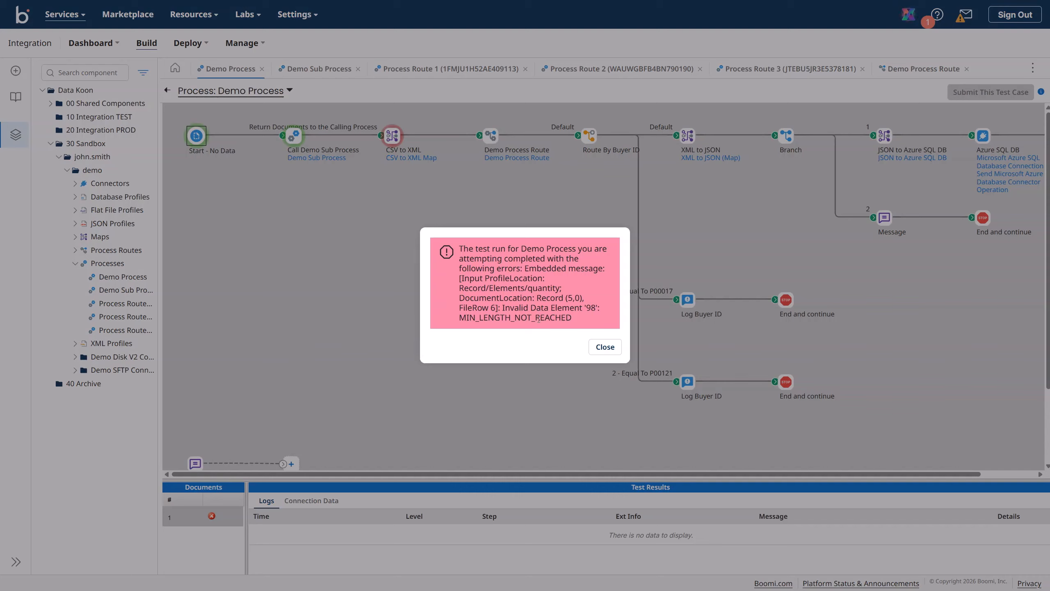
click(603, 348)
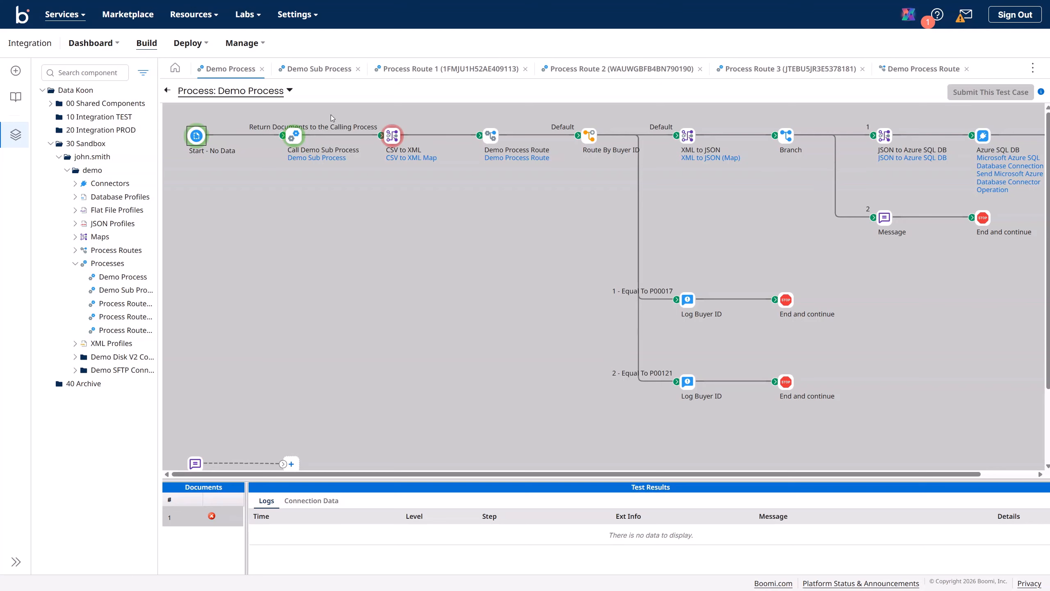
click(168, 92)
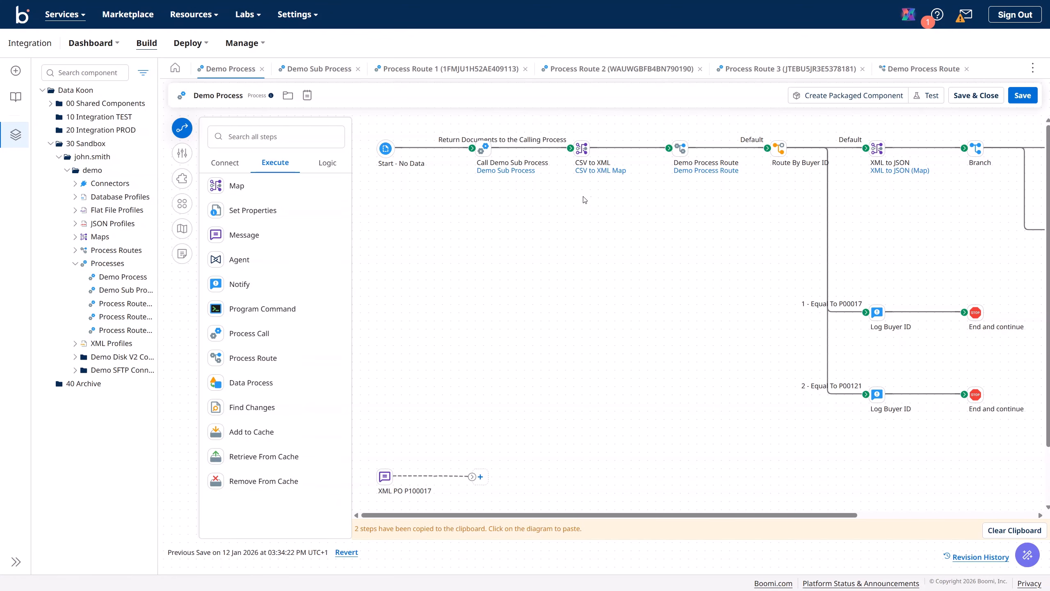
Open the CSV to XML Map's two profiles and inspect the purchase_order_date and currency elements of Sales Data.
click(620, 175)
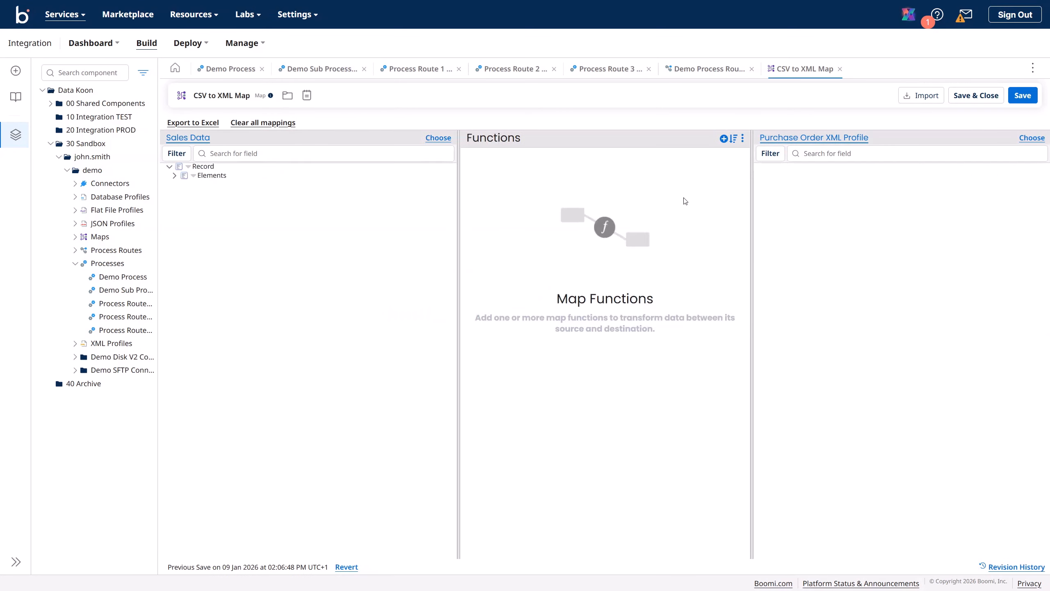
click(821, 141)
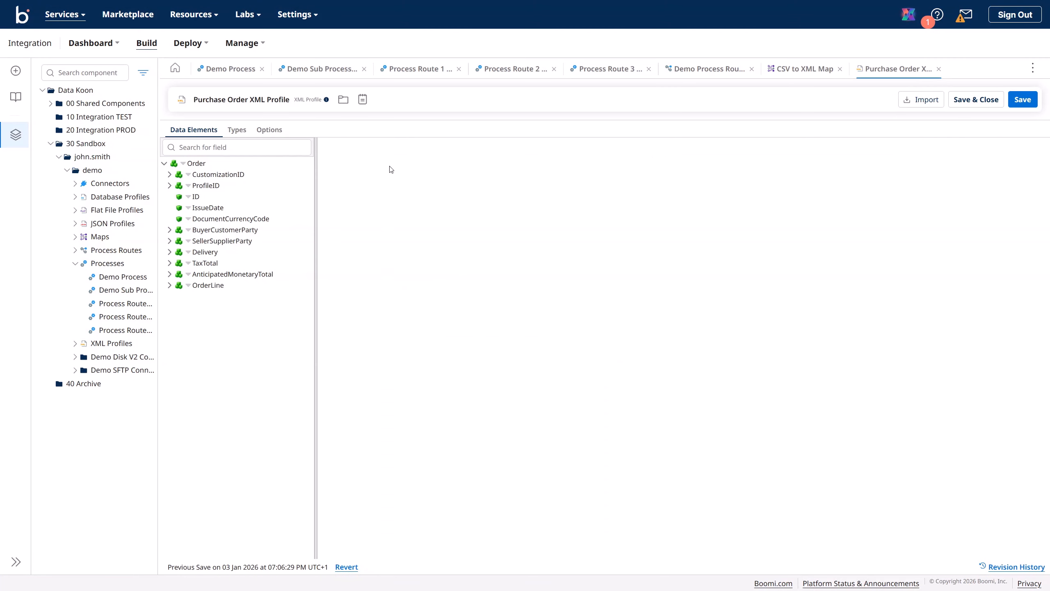
click(808, 75)
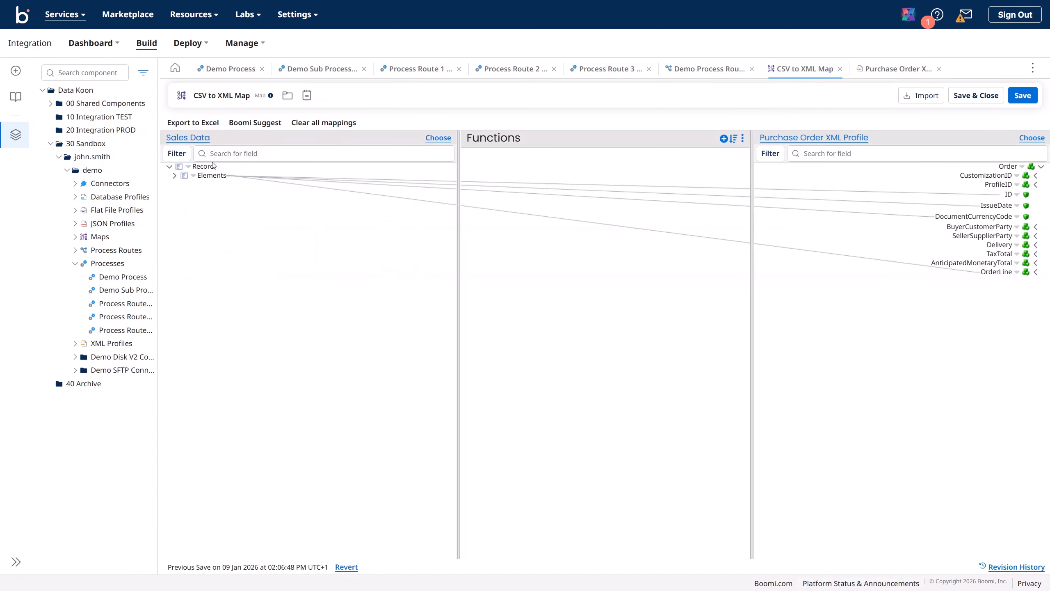
click(206, 139)
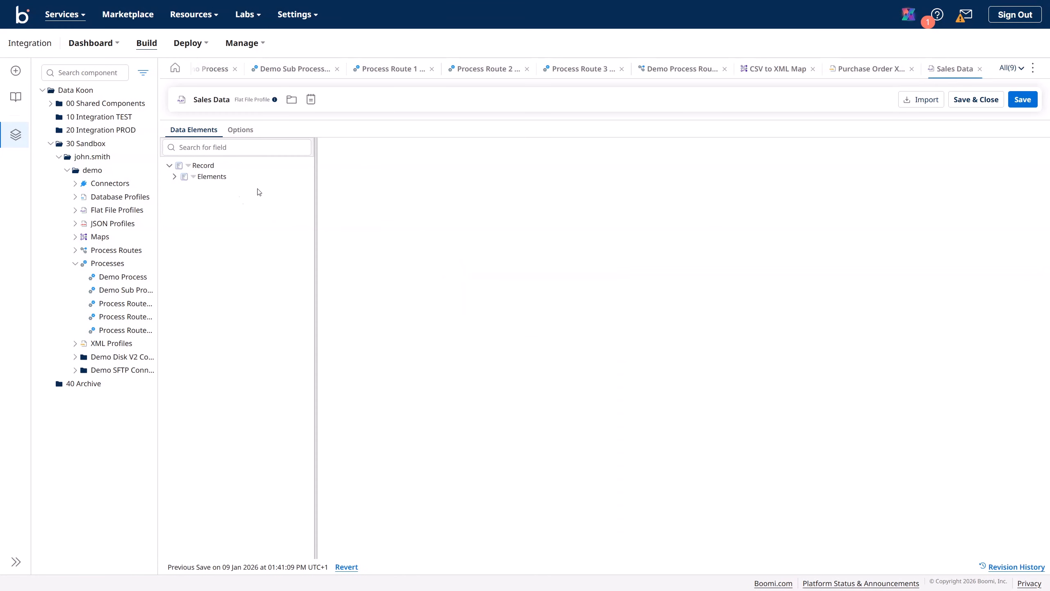
click(174, 176)
click(227, 188)
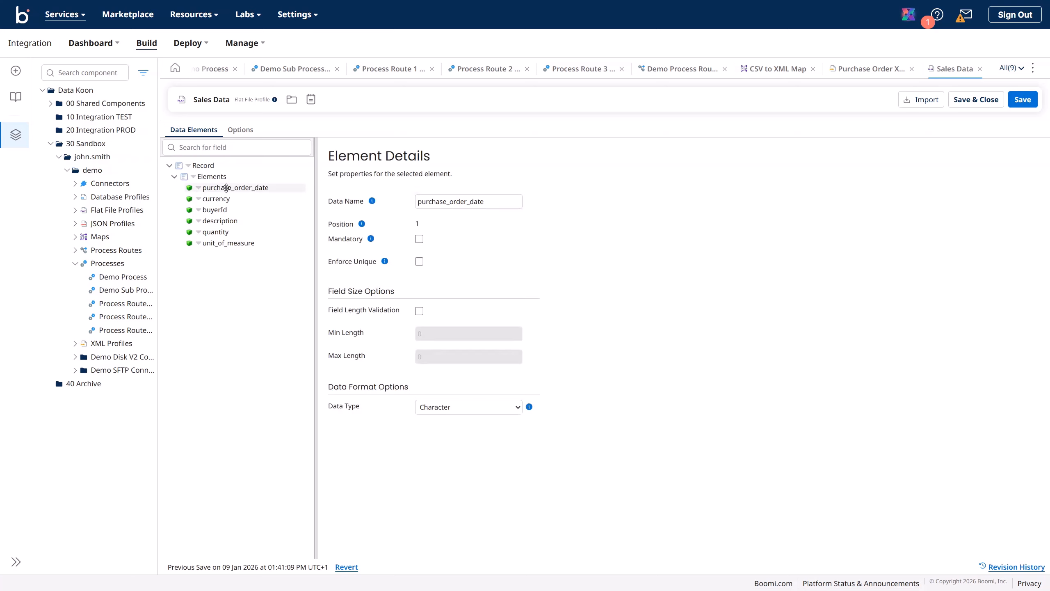
click(219, 199)
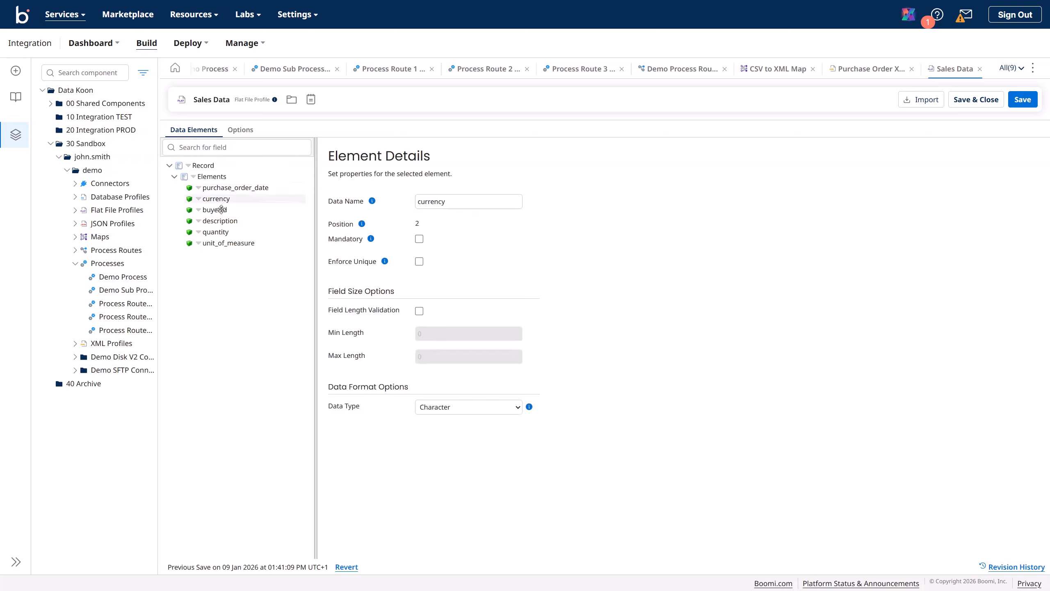
Disable field length validation for the buyerId, quantity and unit_of_measure elements in the Sales Data profile.
click(221, 209)
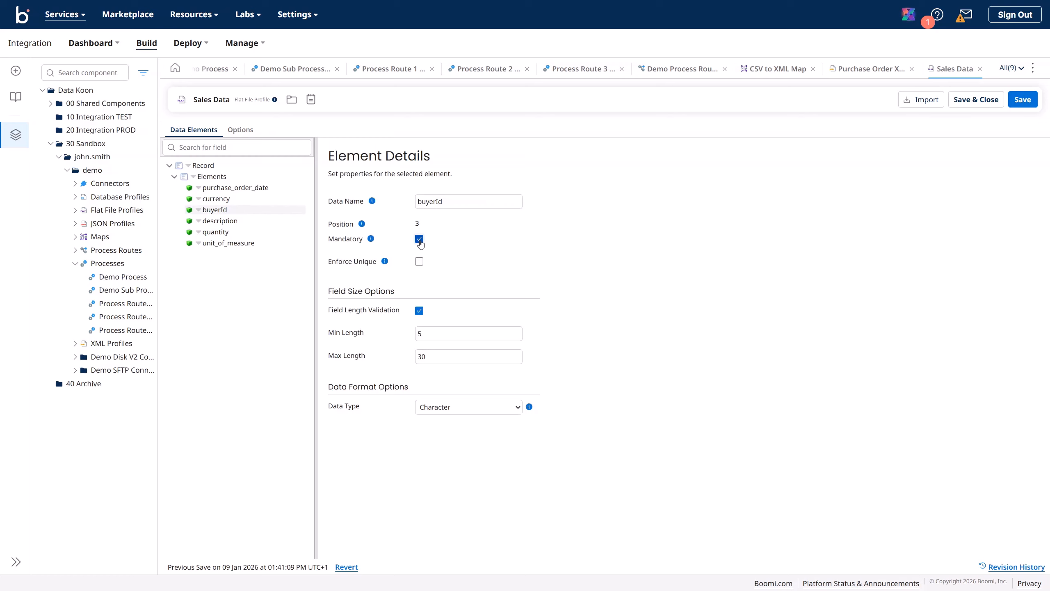
click(419, 311)
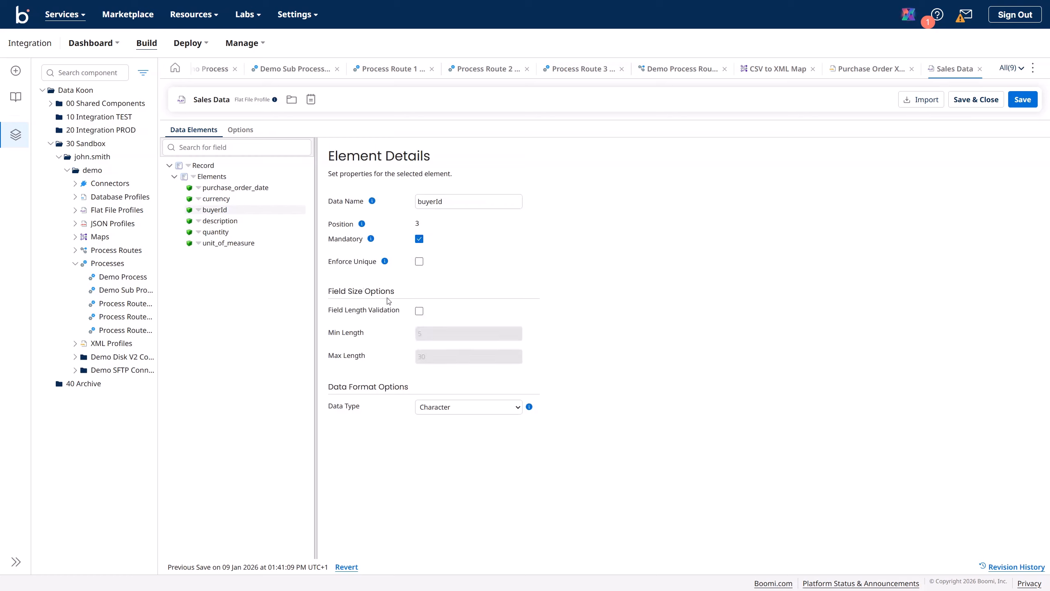
click(224, 220)
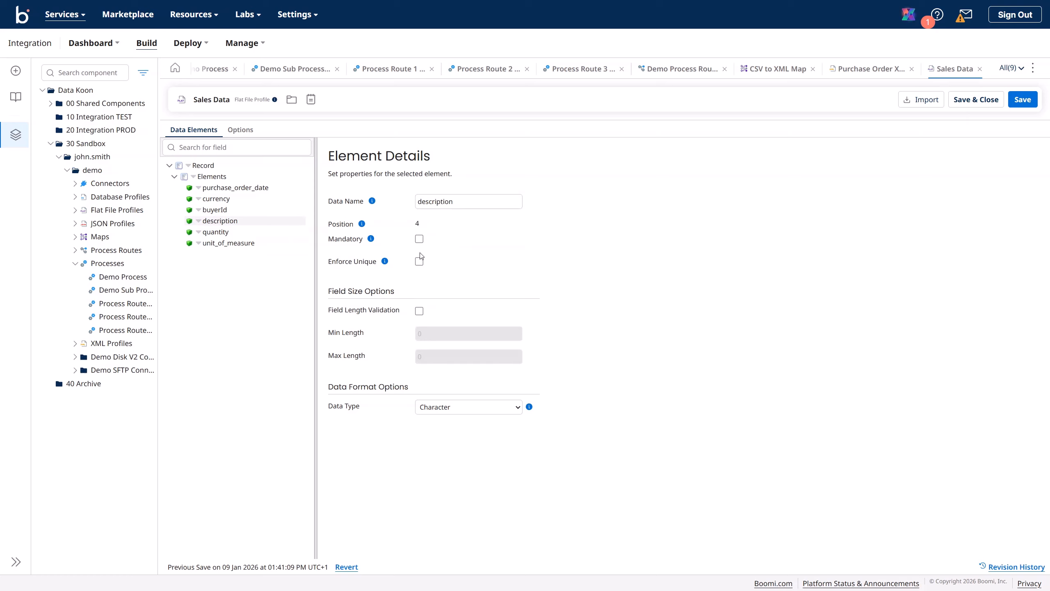
click(221, 232)
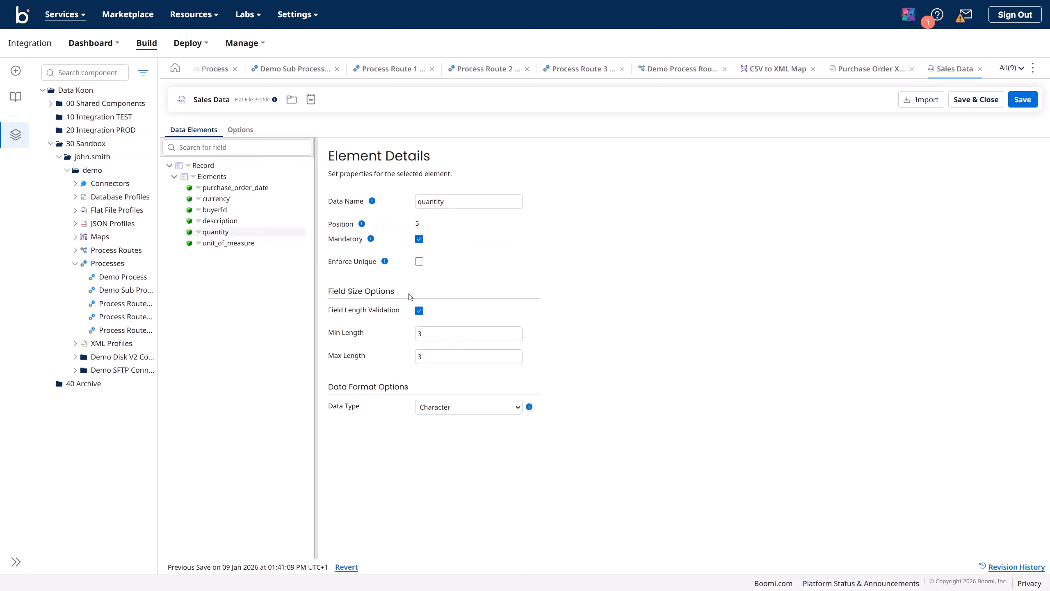
click(419, 310)
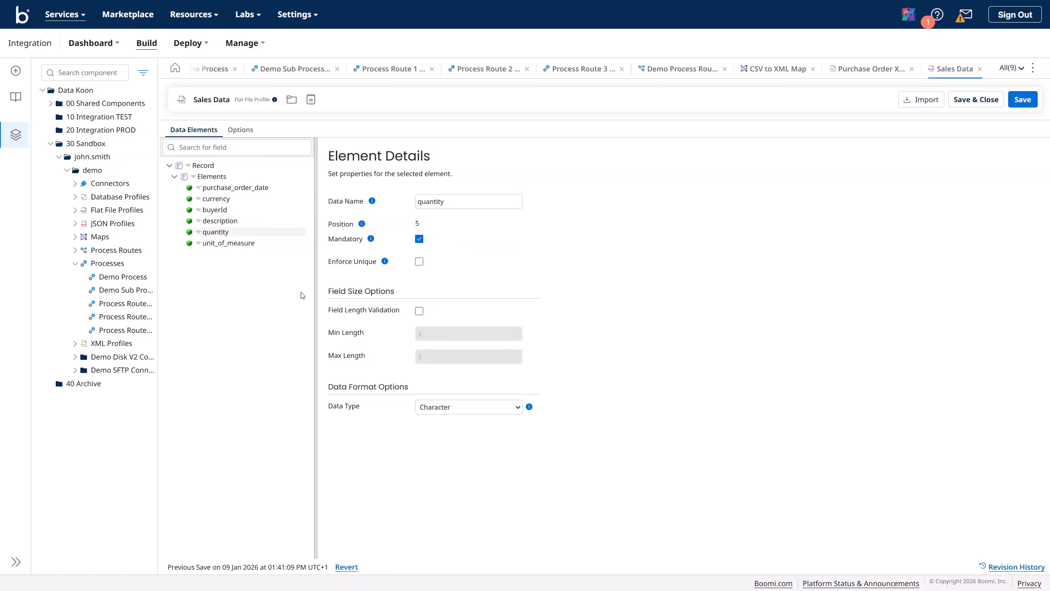
click(219, 244)
click(418, 311)
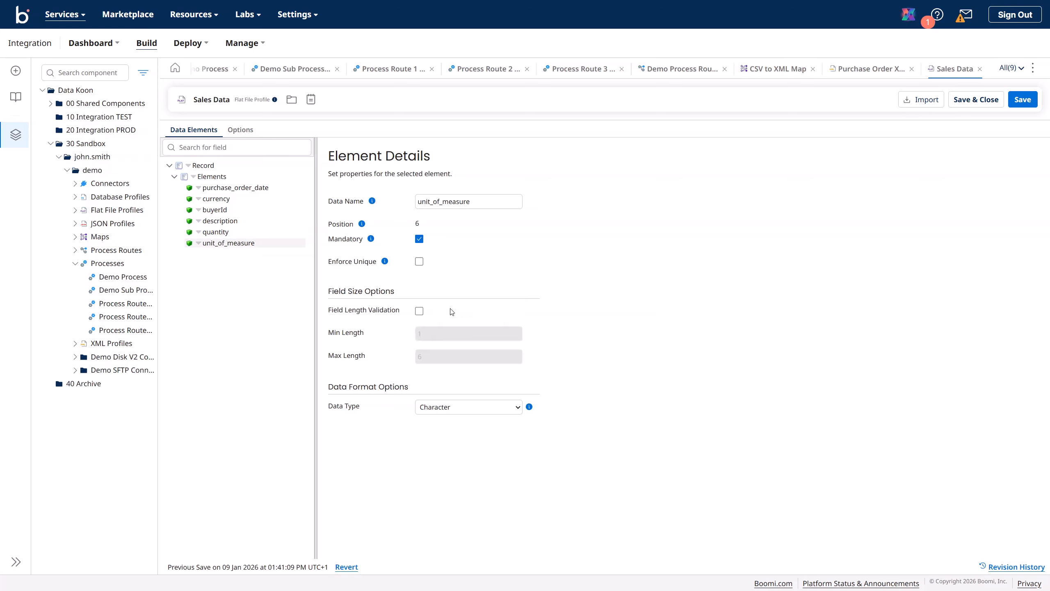
Save the Sales Data profile and close it along with the Purchase Order XML Profile and the CSV to XML Map.
click(1020, 103)
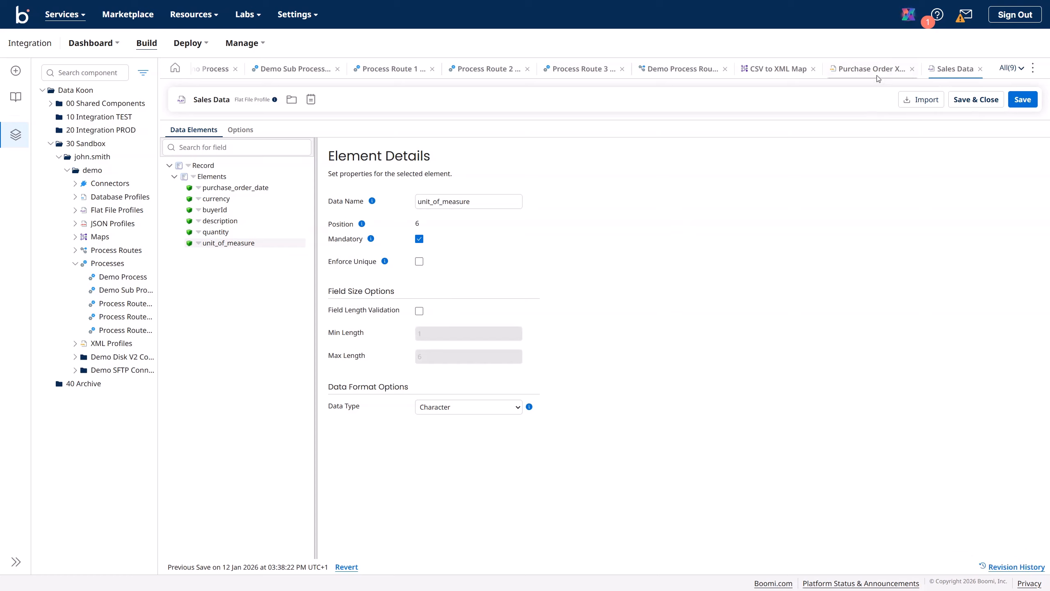
click(911, 69)
click(910, 69)
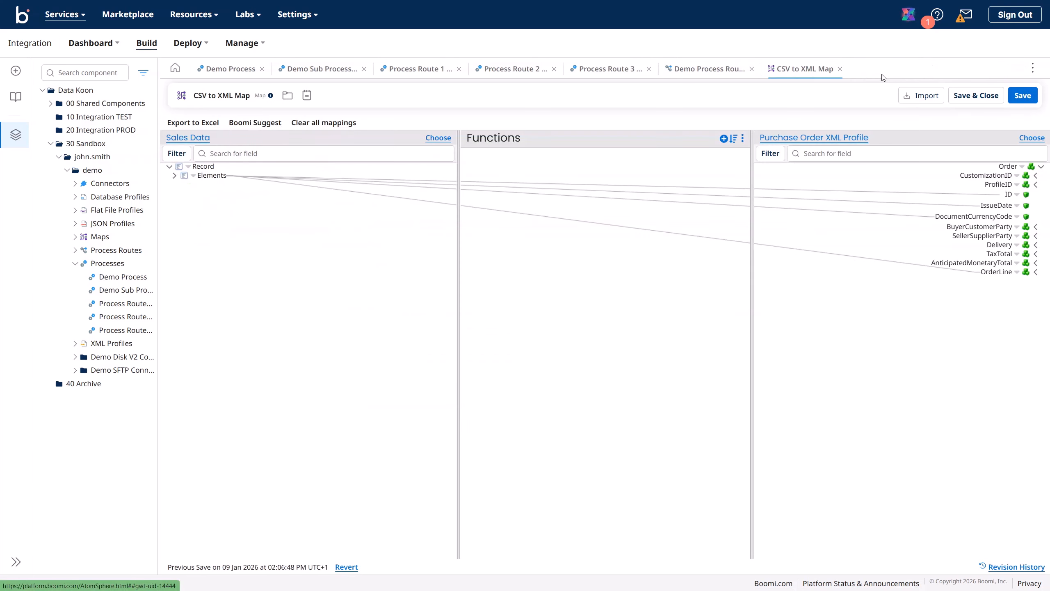
click(840, 68)
Save the Demo Process Route component, return to Demo Process and run a new test on Data Koon TEST.
click(913, 70)
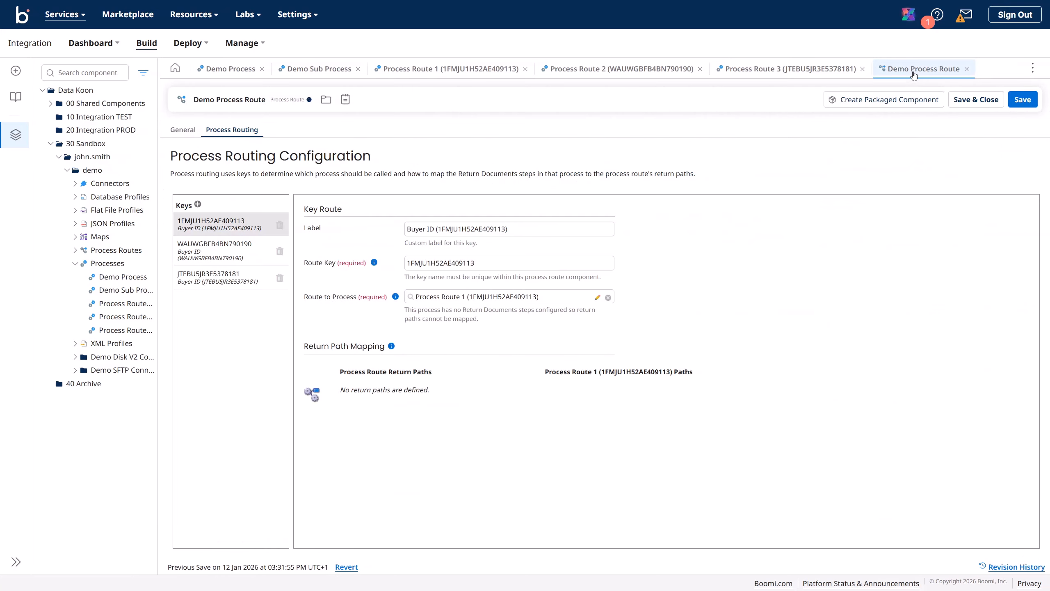
click(1022, 100)
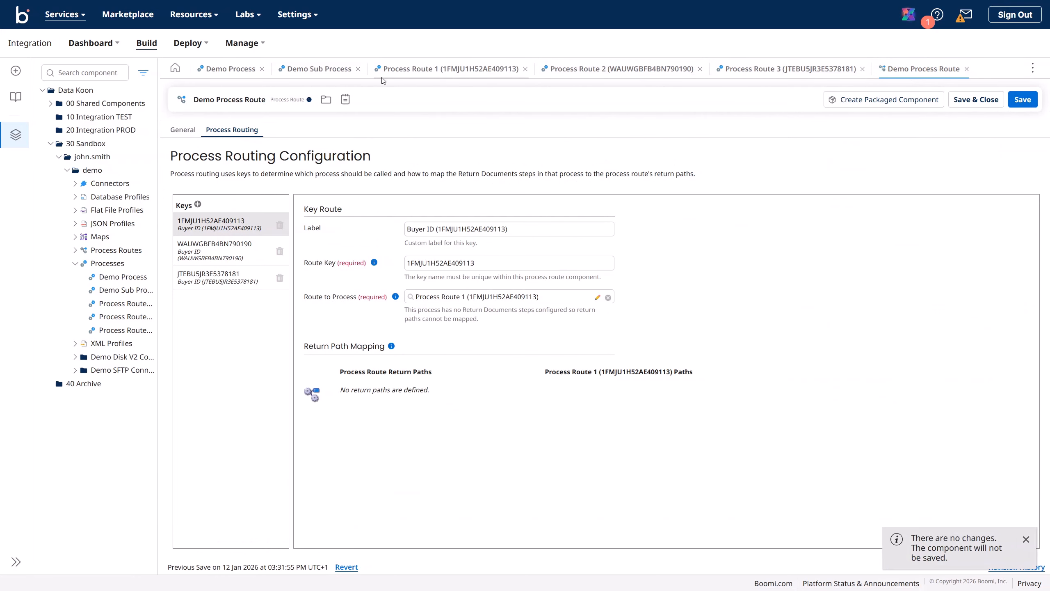
click(324, 69)
click(230, 69)
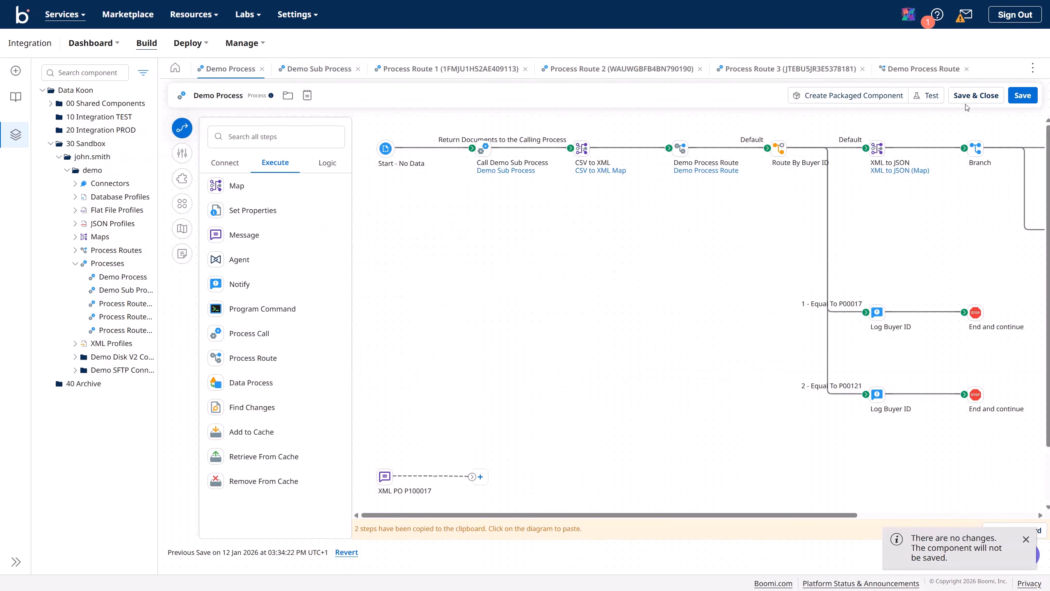
click(935, 100)
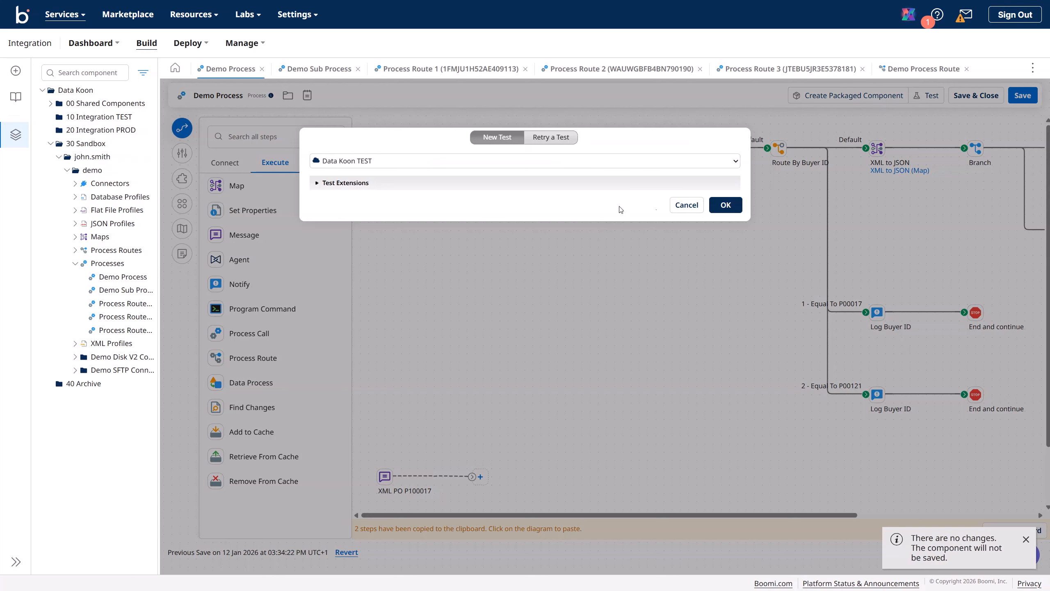
click(726, 205)
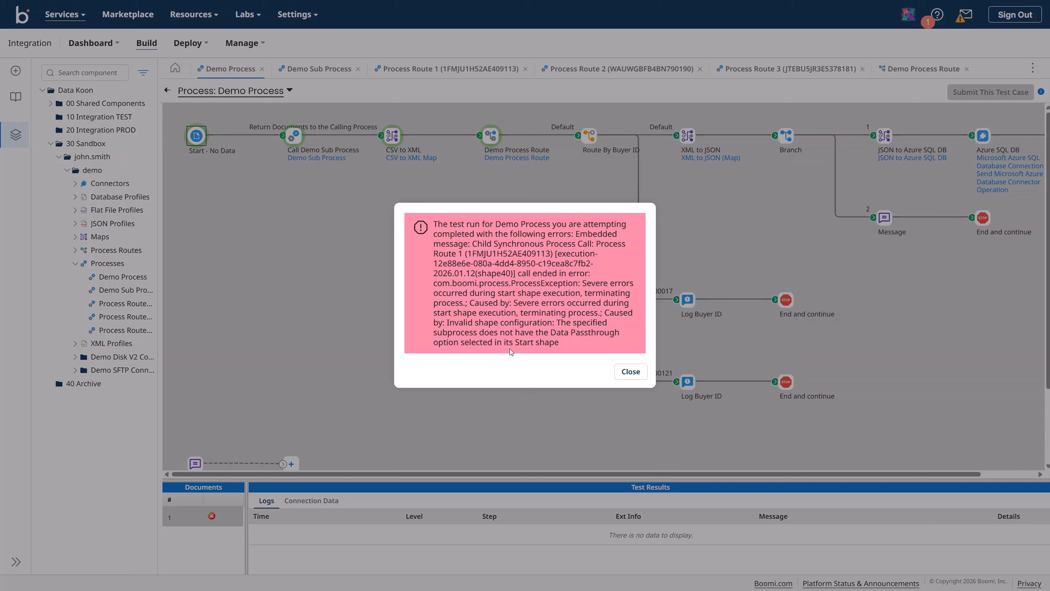
Read the cause in the test run's error message, dismiss it and leave the test view.
drag(563, 323, 612, 340)
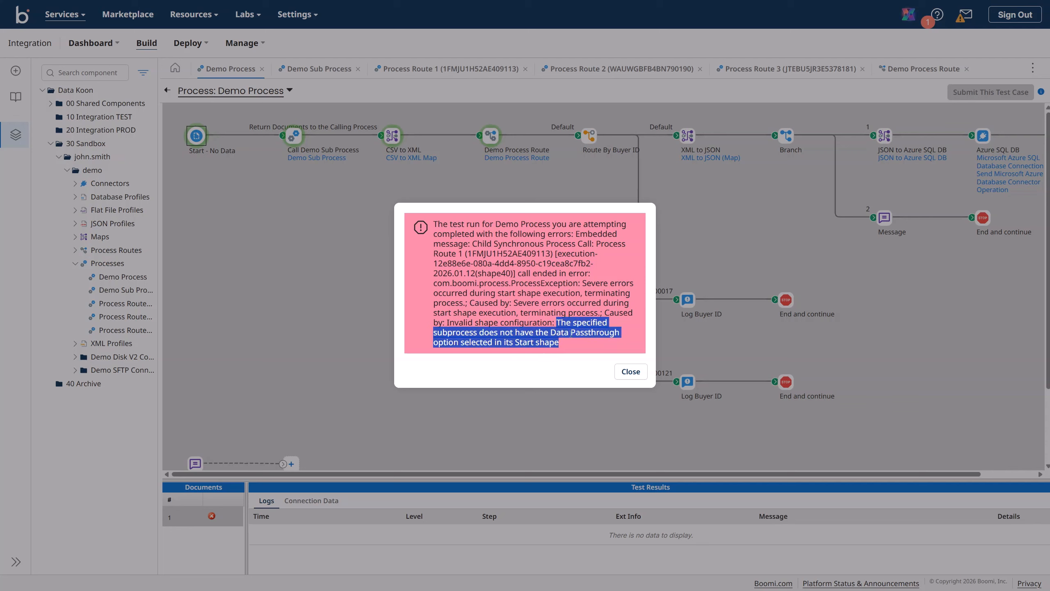
click(532, 300)
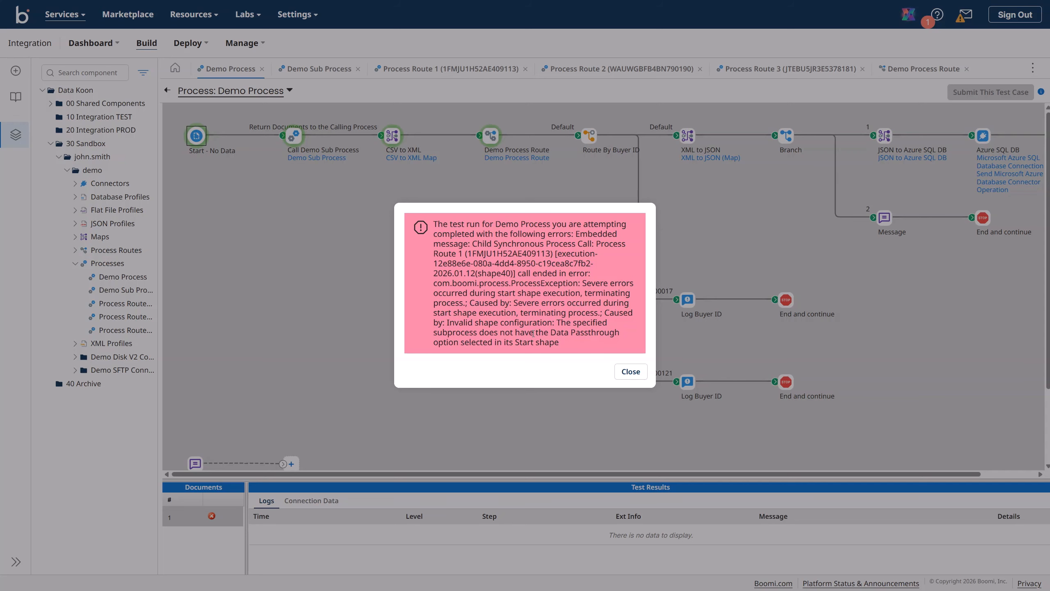
click(629, 371)
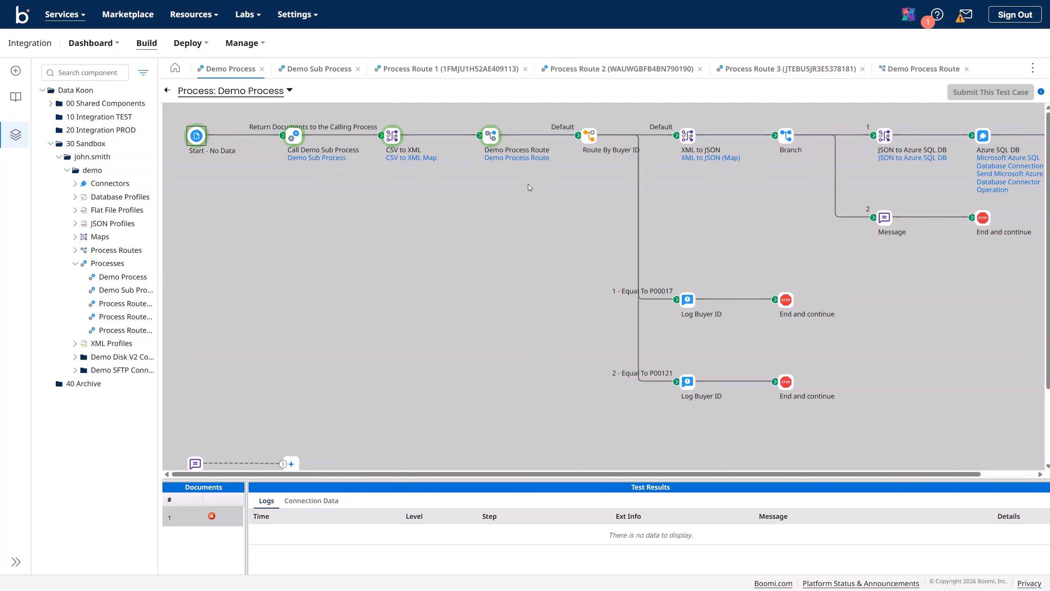
click(168, 91)
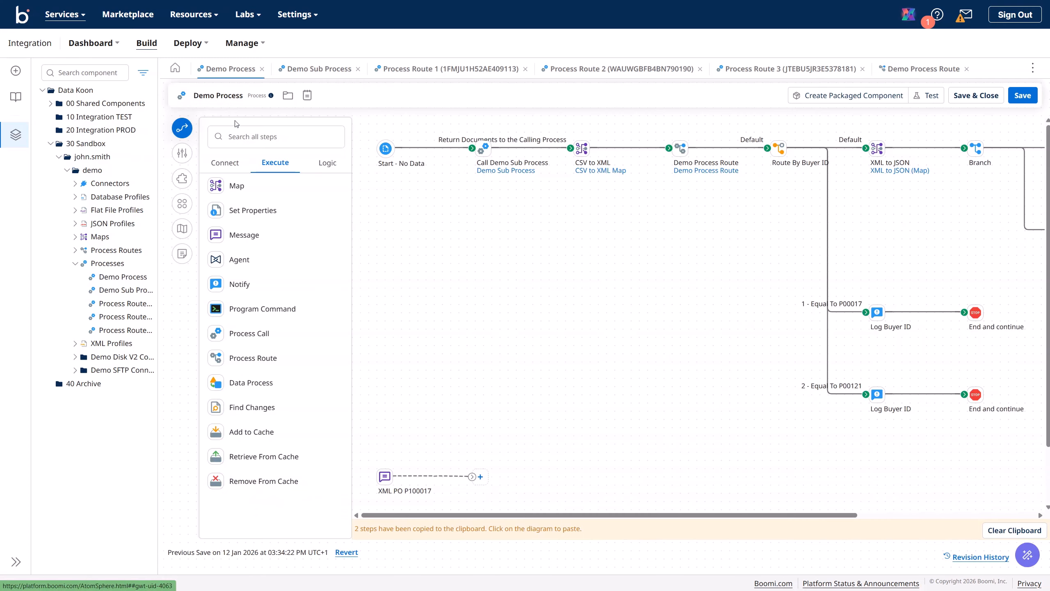
Review the Process Route step's settings in Demo Process and the Passthrough option of the Demo Process Route component with its help text.
click(688, 178)
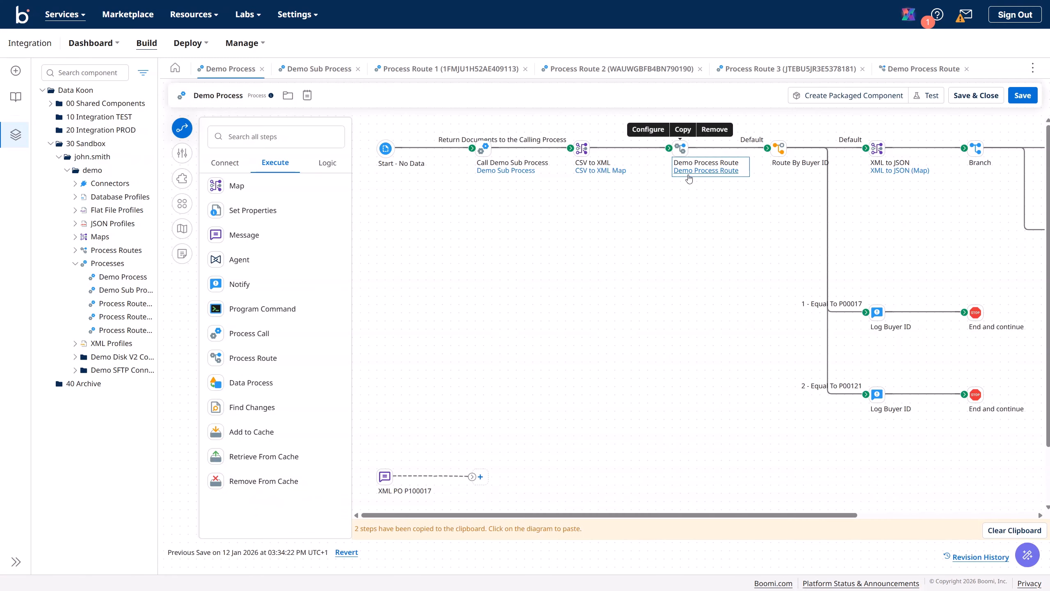
double_click(682, 150)
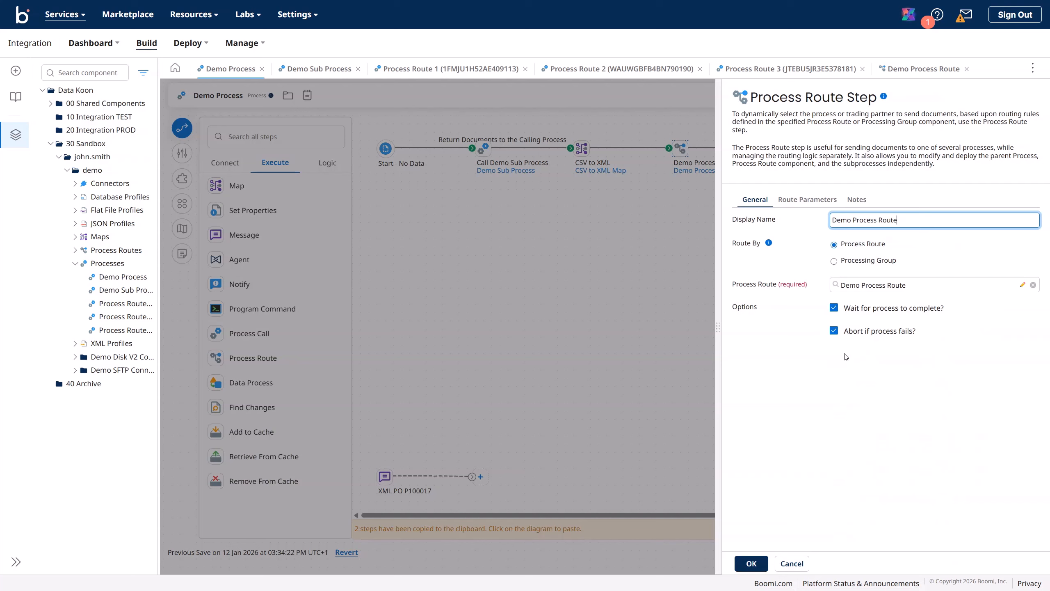
click(815, 200)
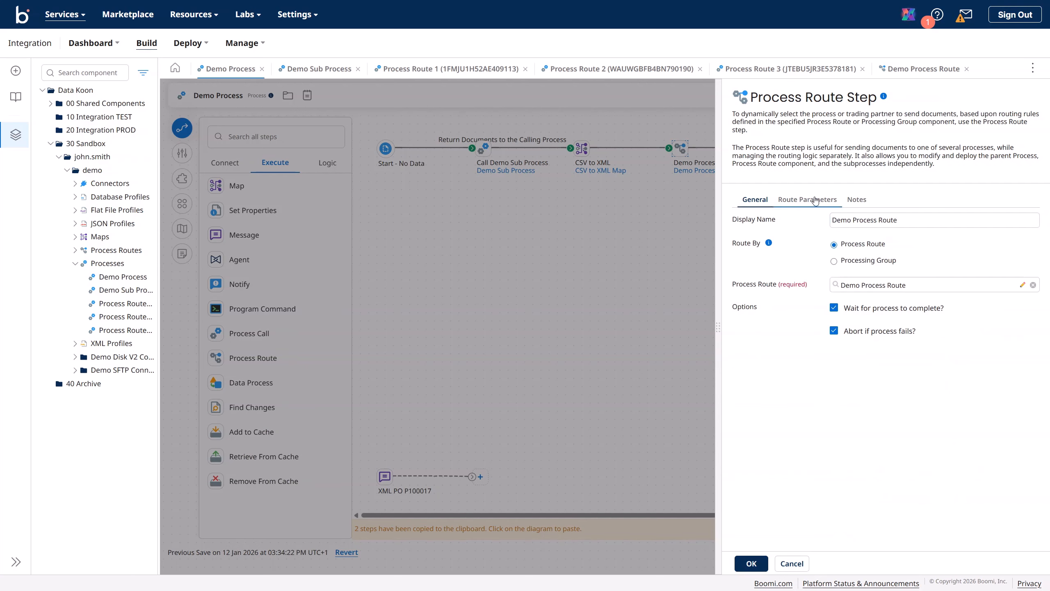
click(863, 202)
click(755, 199)
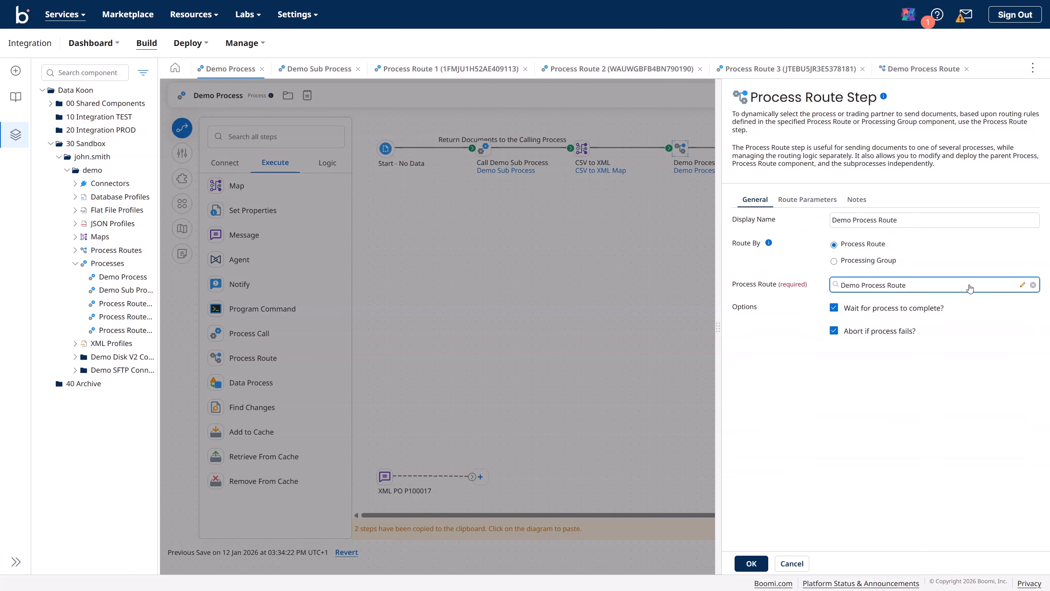
click(1021, 286)
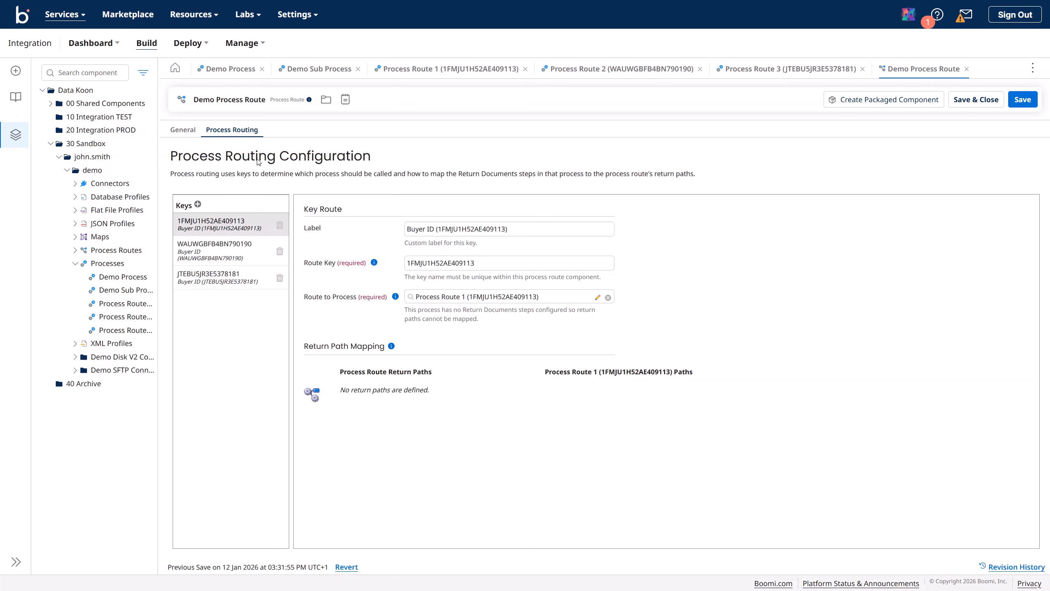
click(183, 130)
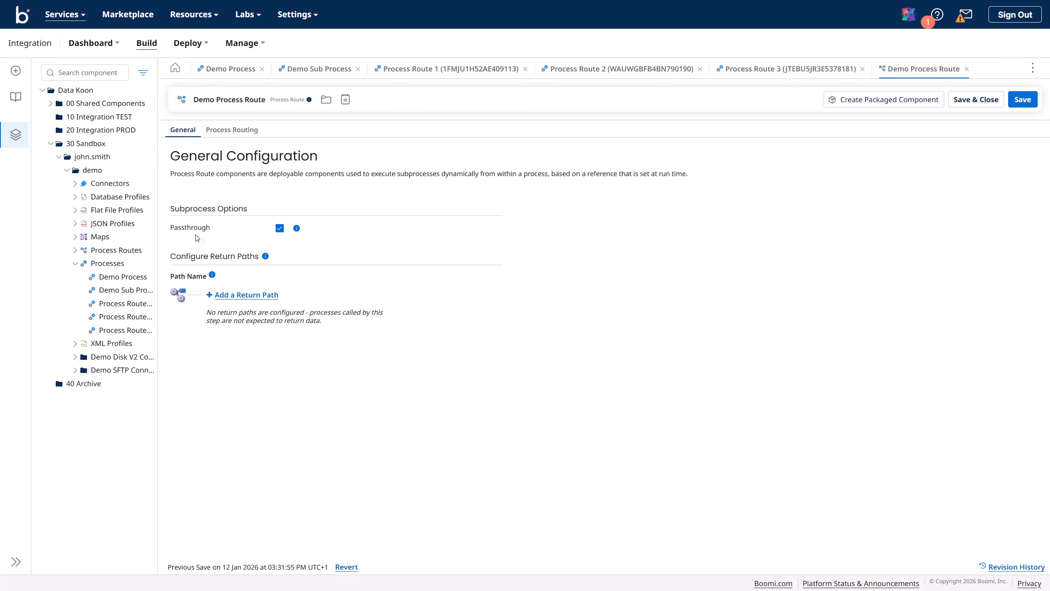
click(296, 228)
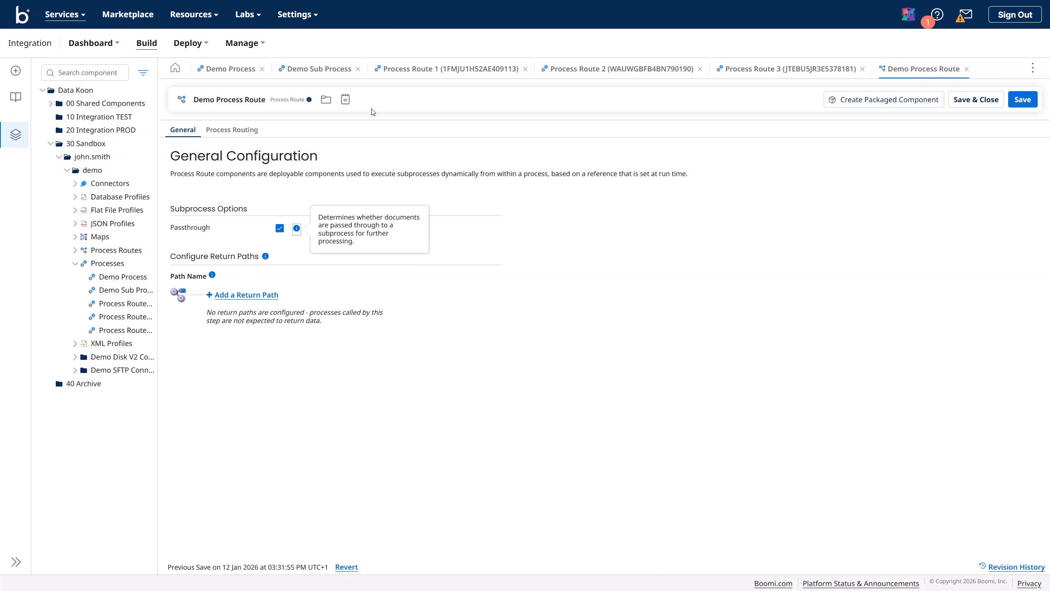
Change the Start step of Process Route 1 to Data Passthrough, apply the recommended Capture Run Dates change and save the process.
click(426, 70)
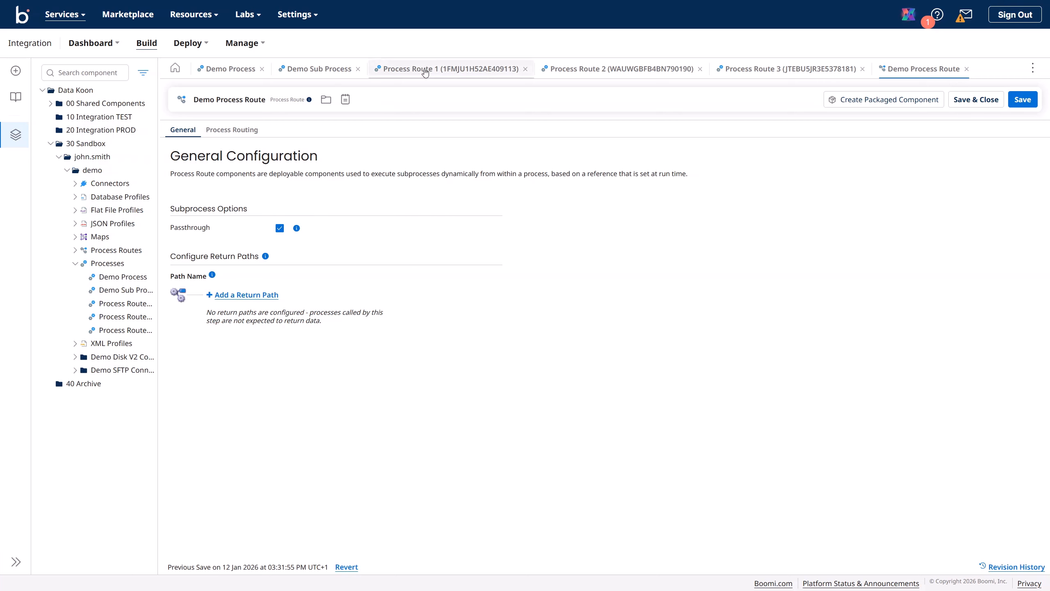
click(385, 149)
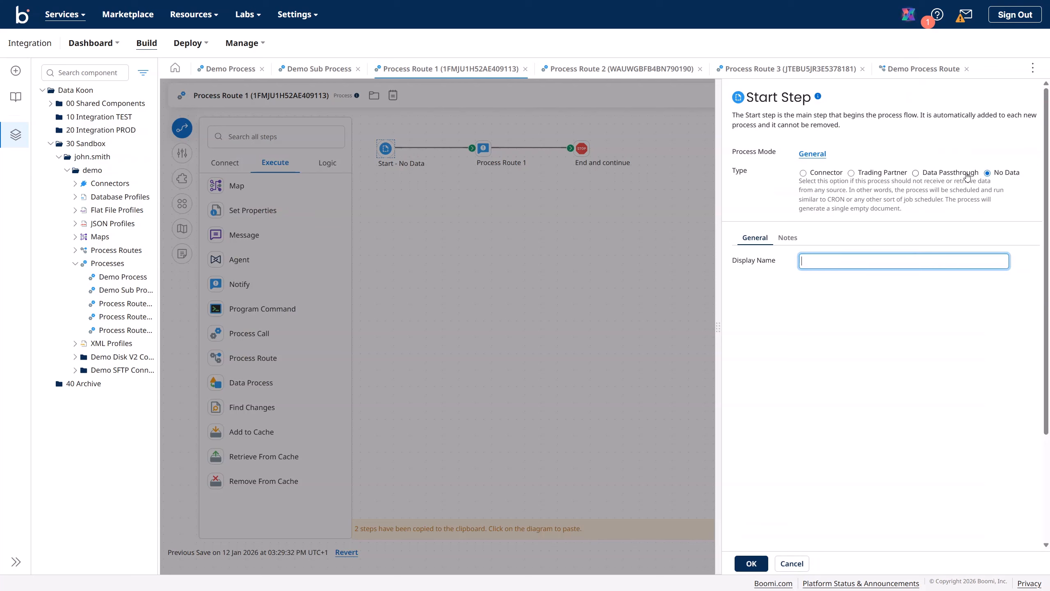
click(915, 173)
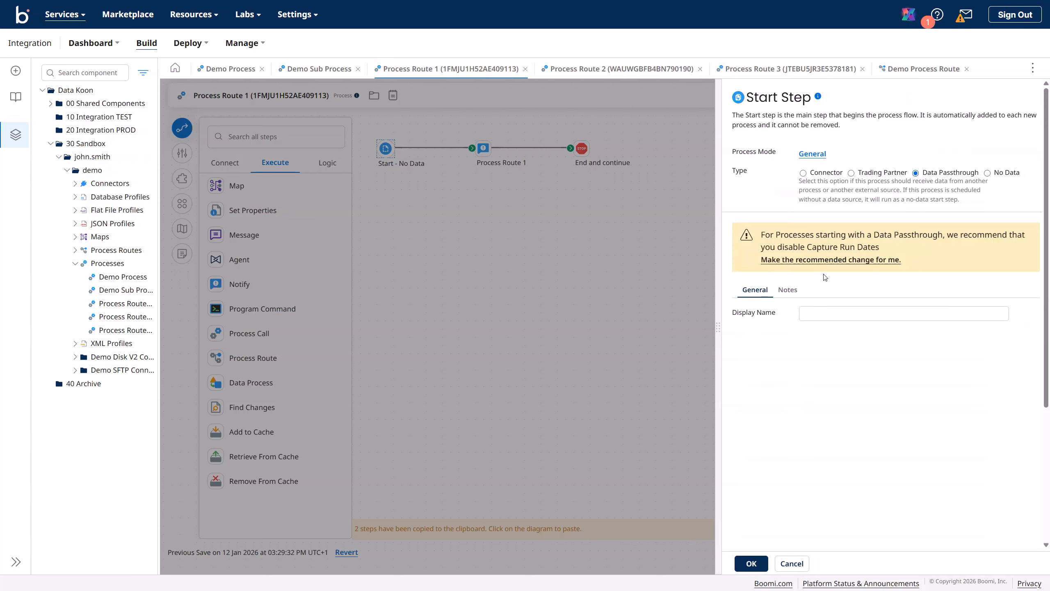
click(833, 260)
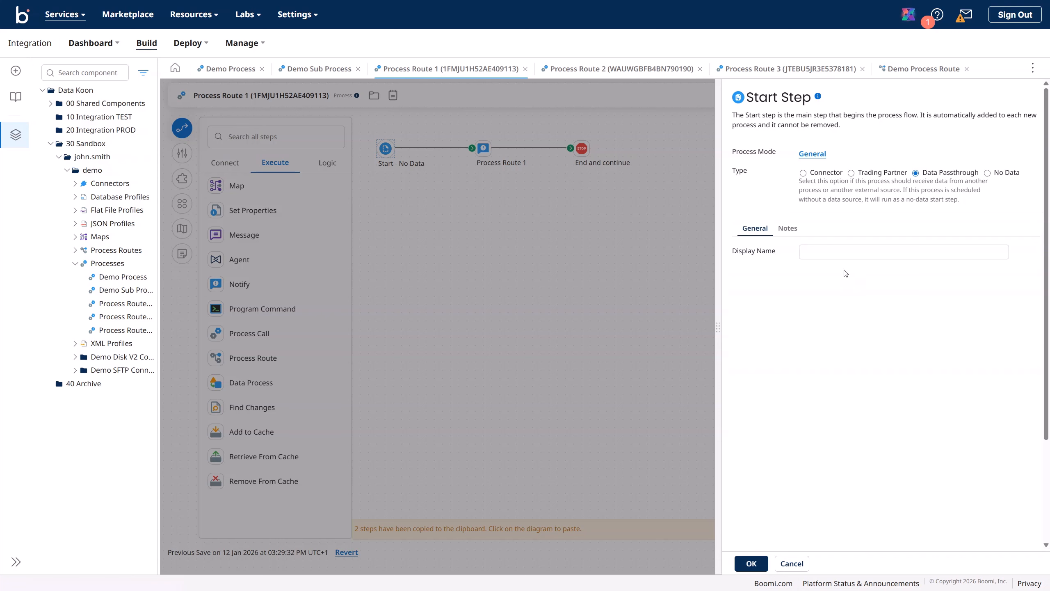
click(750, 563)
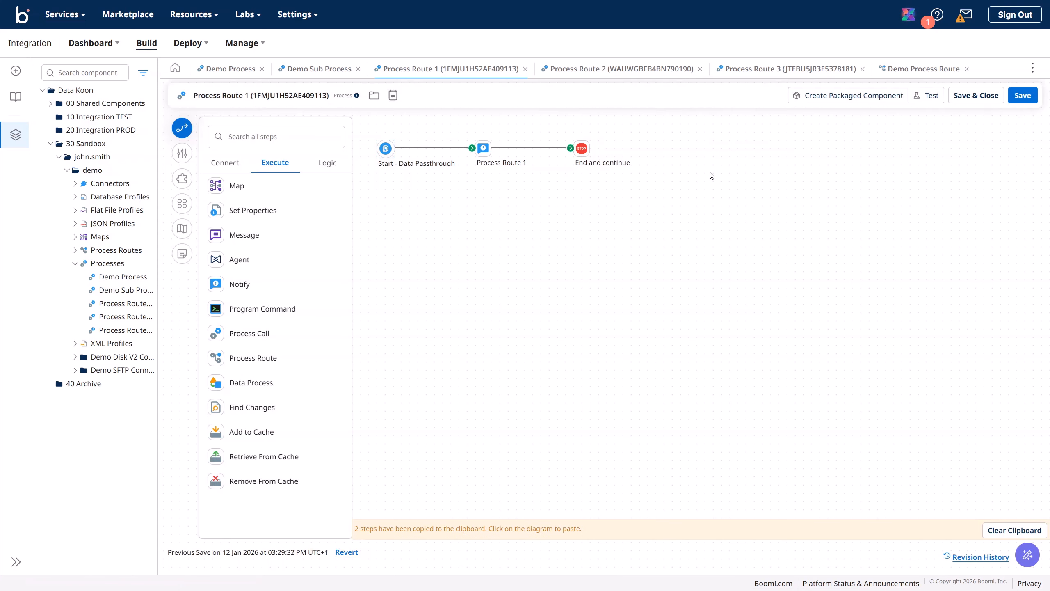
Set the Start step of Process Route 2 to Data Passthrough with the recommended Capture Run Dates change, and save the process.
click(610, 70)
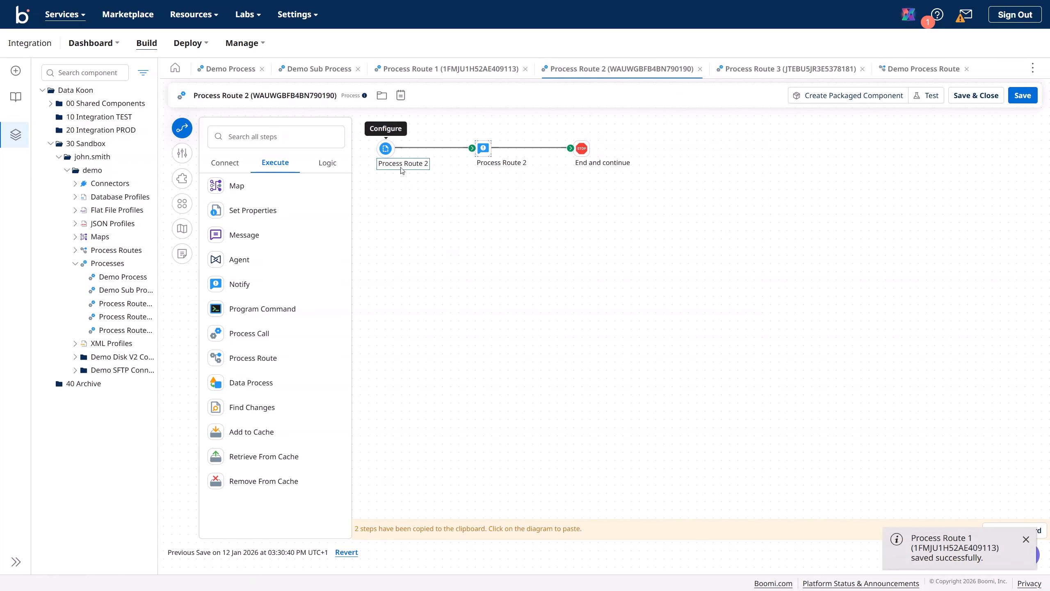
double_click(385, 149)
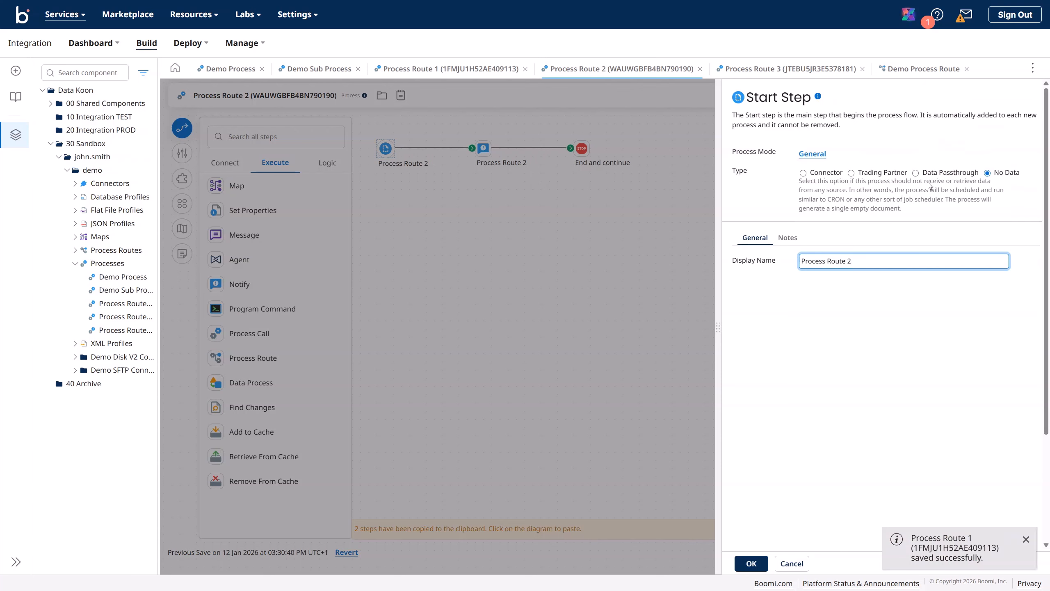
click(915, 173)
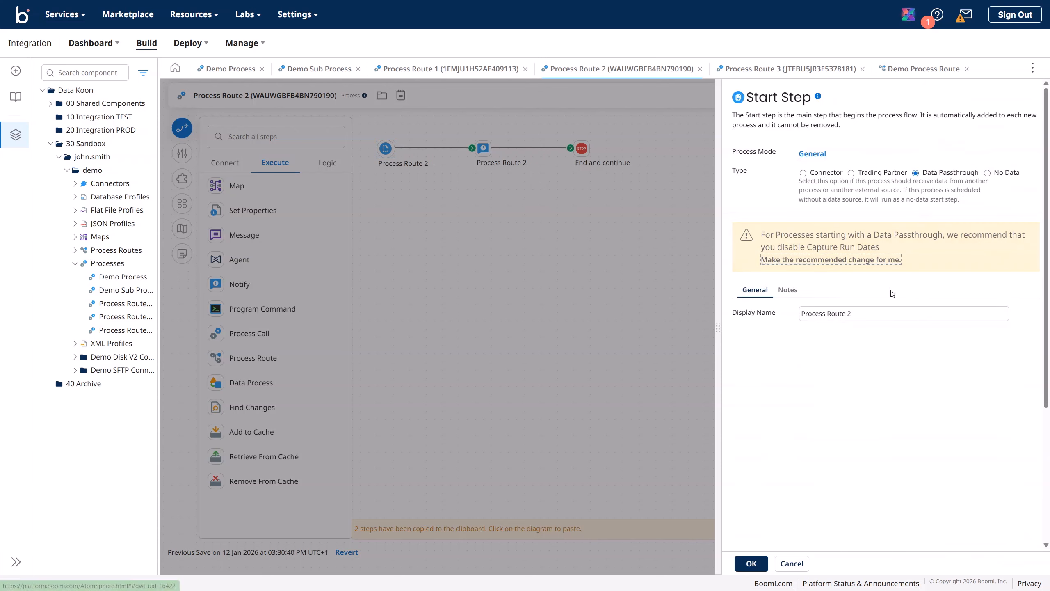
click(751, 563)
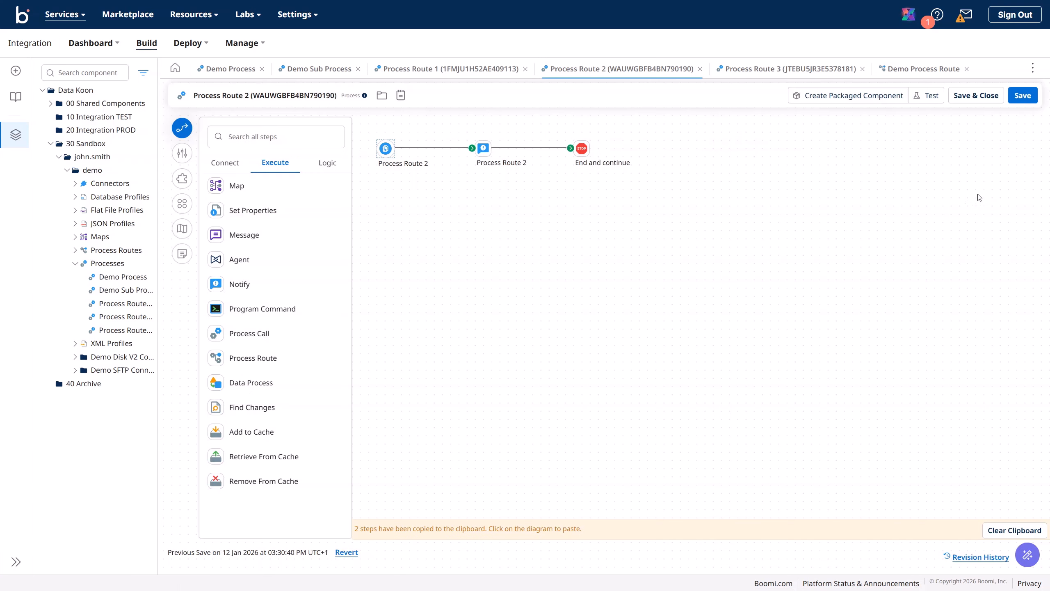
click(1021, 95)
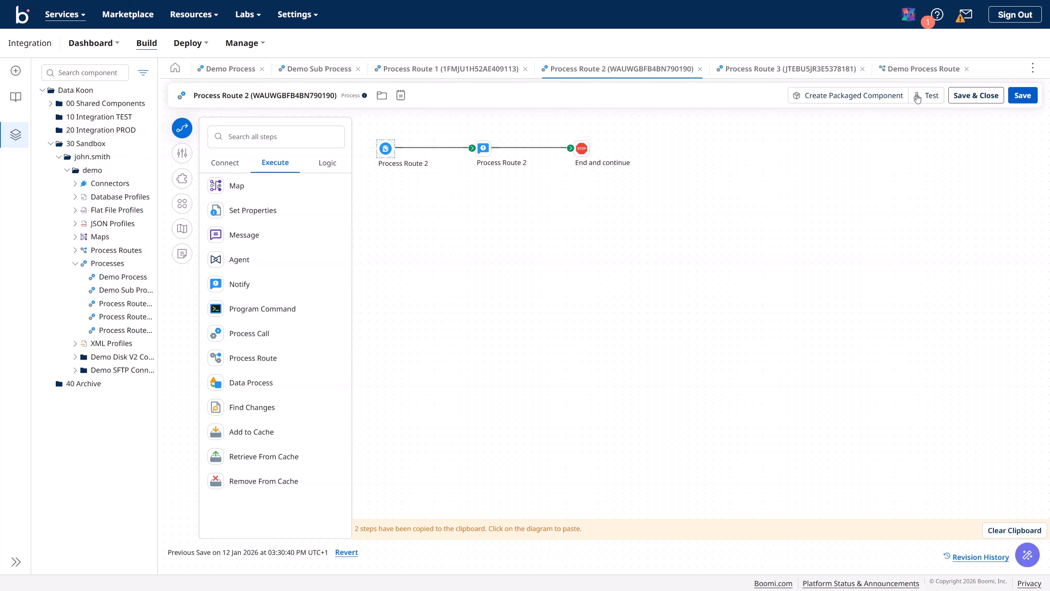
Switch Process Route 3's Start step to Data Passthrough, accept the recommended Capture Run Dates change and save the process.
click(776, 73)
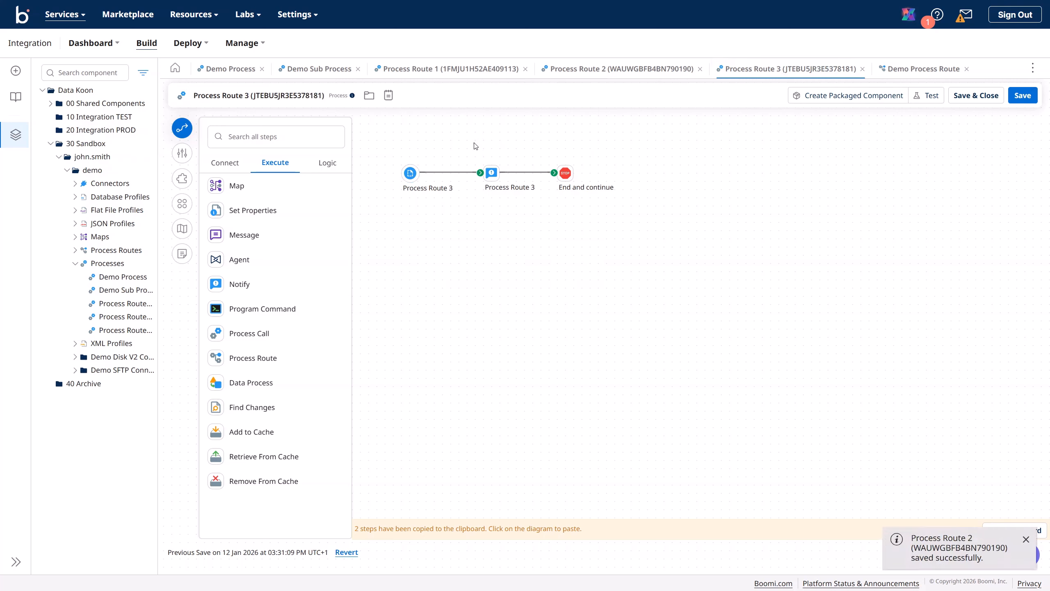
click(413, 173)
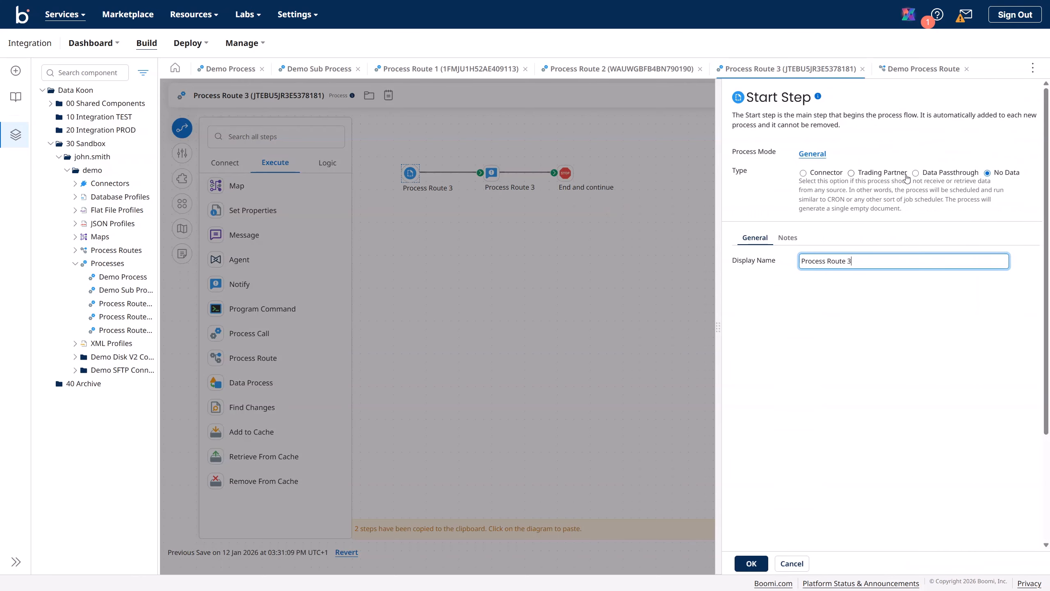
click(916, 174)
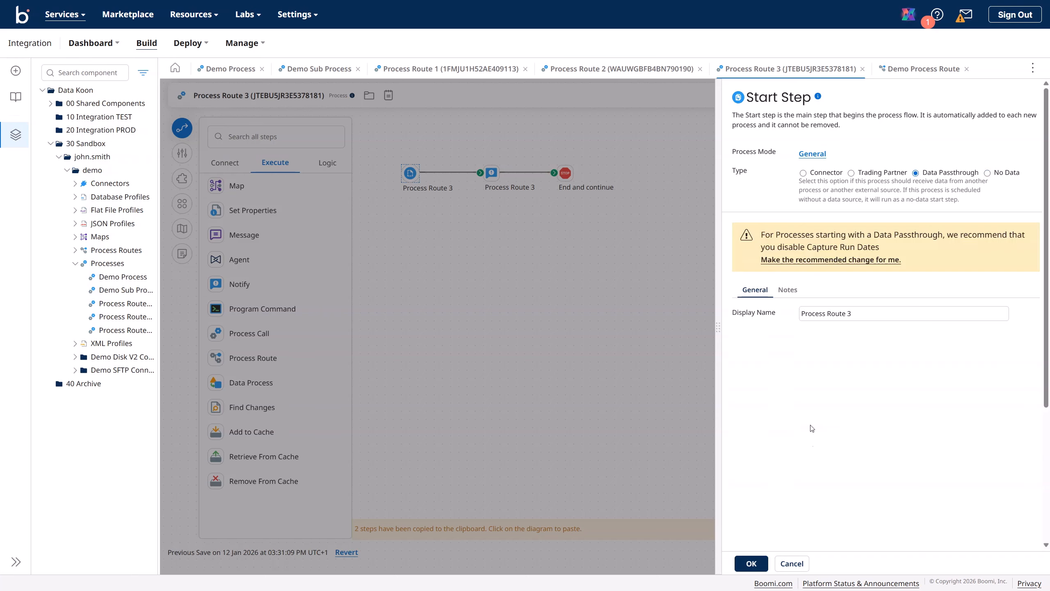
click(750, 563)
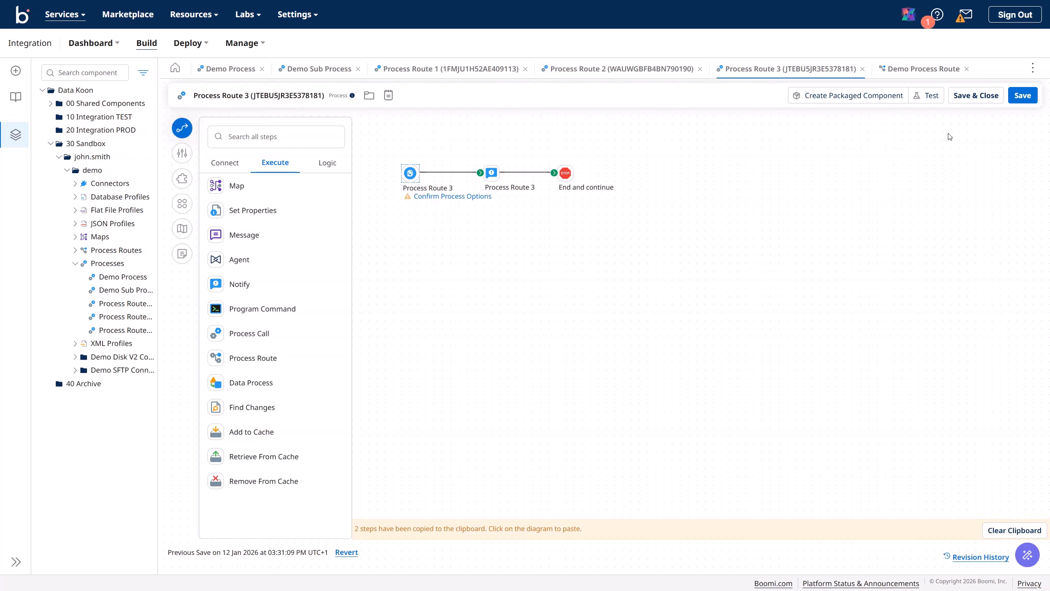
click(411, 155)
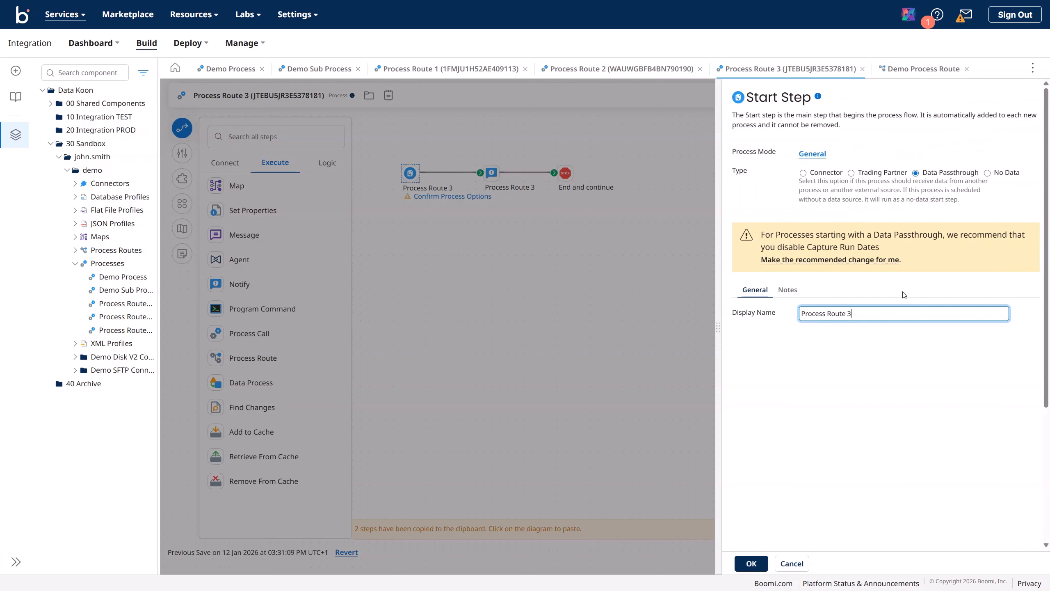
click(870, 260)
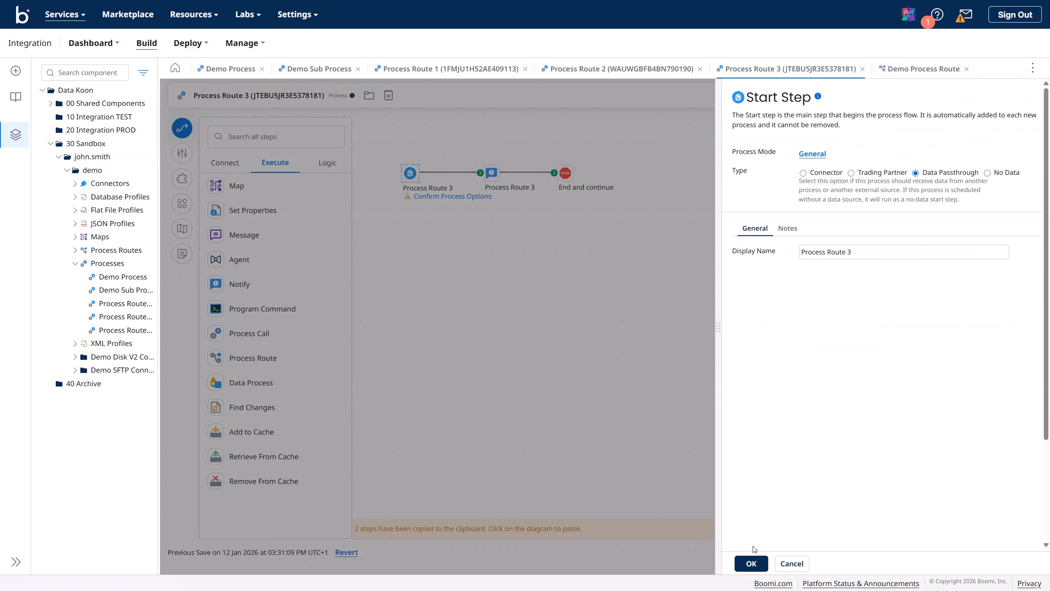
click(759, 562)
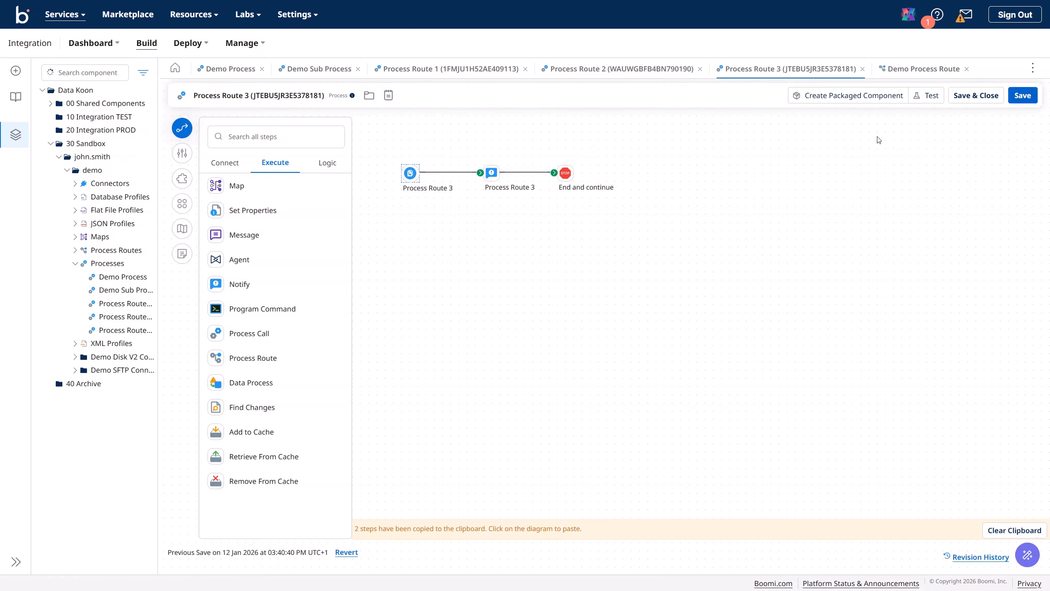
Return to Demo Process, confirm the Process Route step's settings and run a new test on Data Koon TEST.
click(231, 68)
click(750, 562)
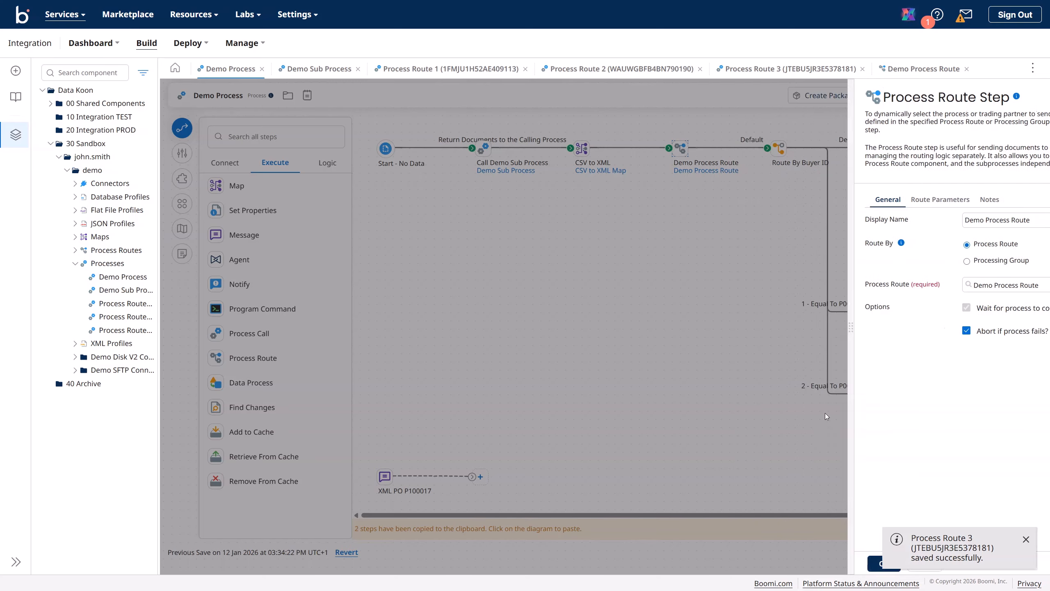
click(1022, 95)
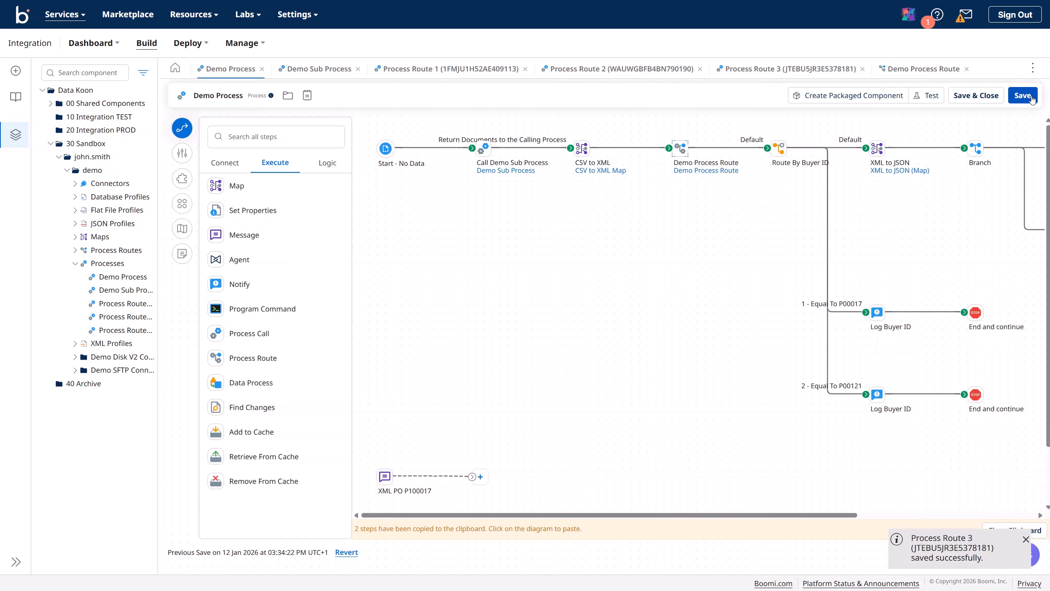
click(928, 95)
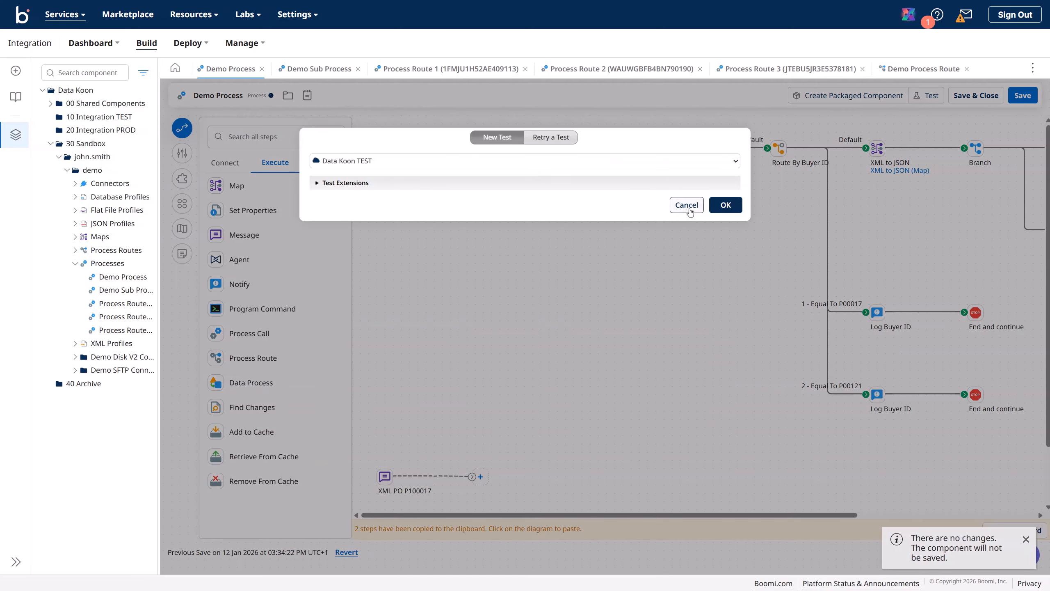
click(726, 204)
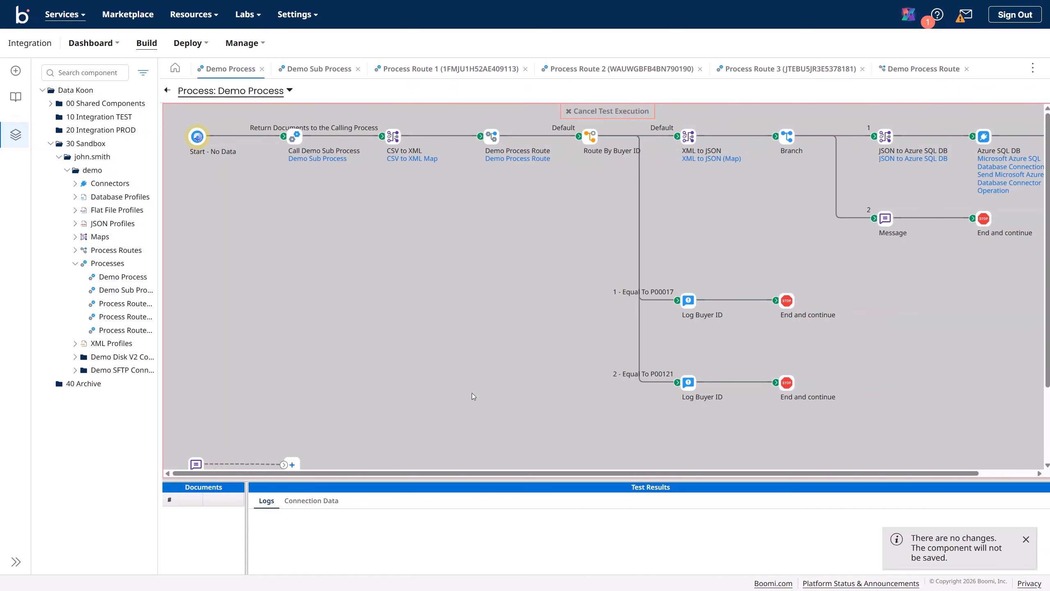
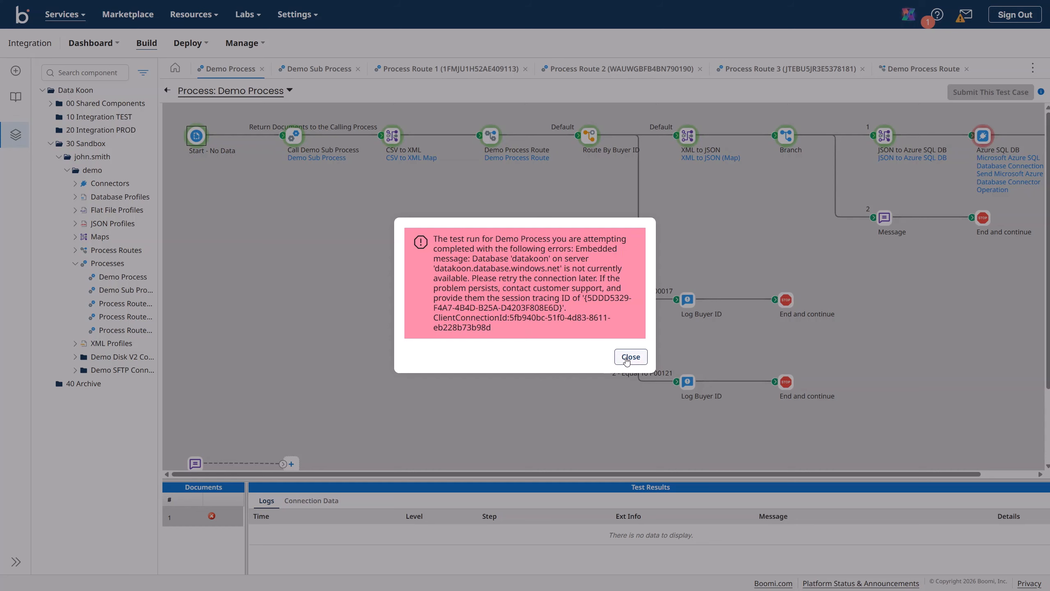
Dismiss the test run's error message and run Demo Process again as a new test on Data Koon TEST.
click(629, 357)
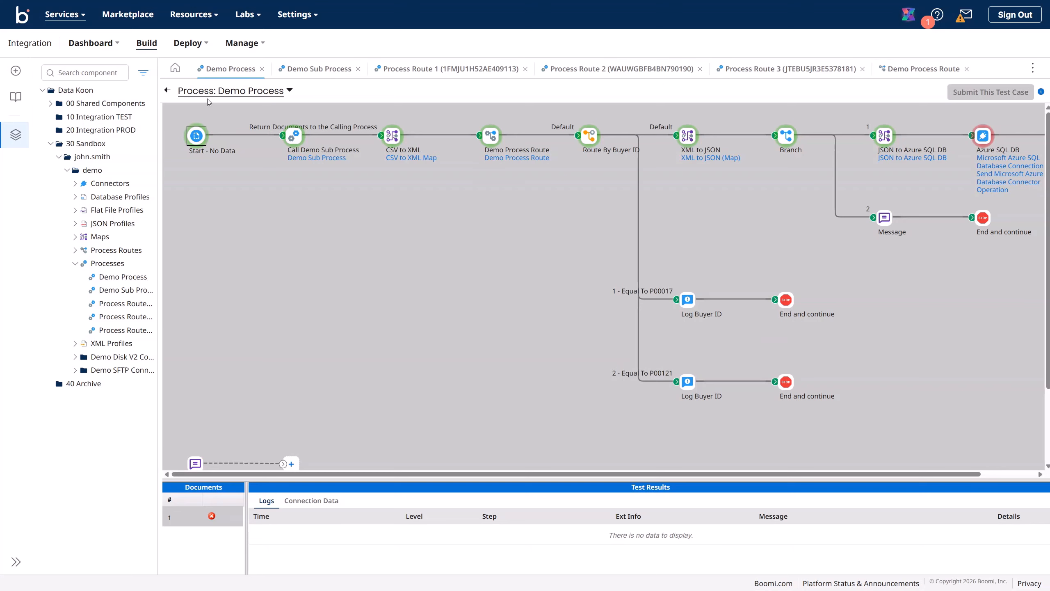
click(169, 90)
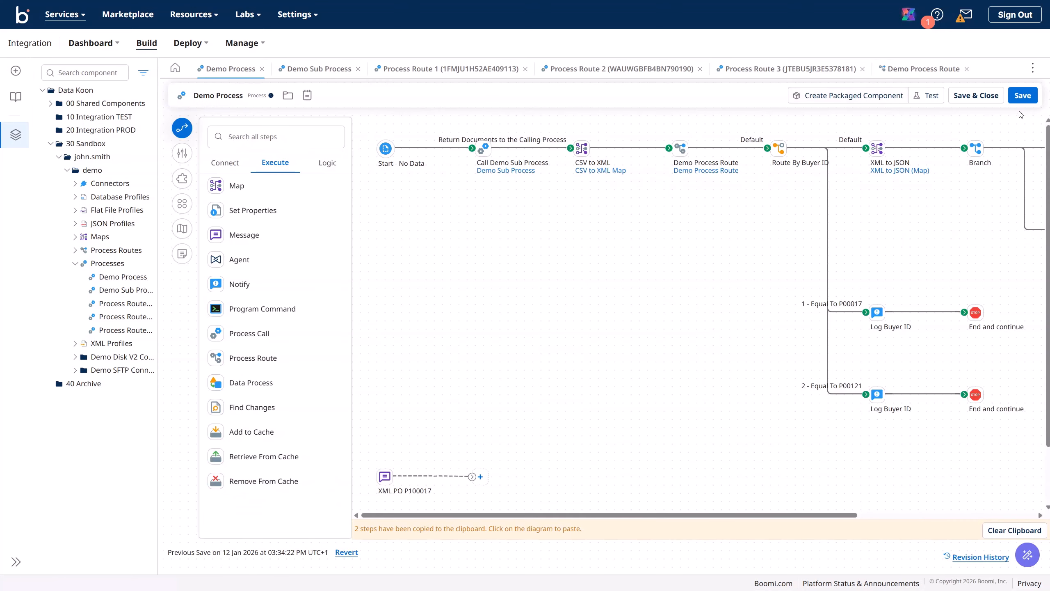
click(929, 98)
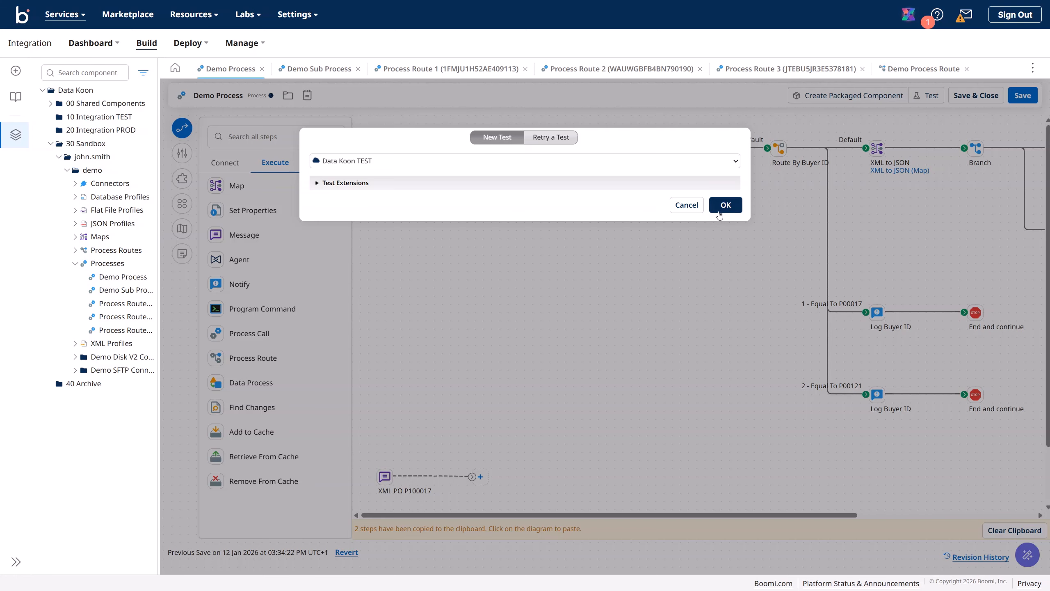
click(727, 208)
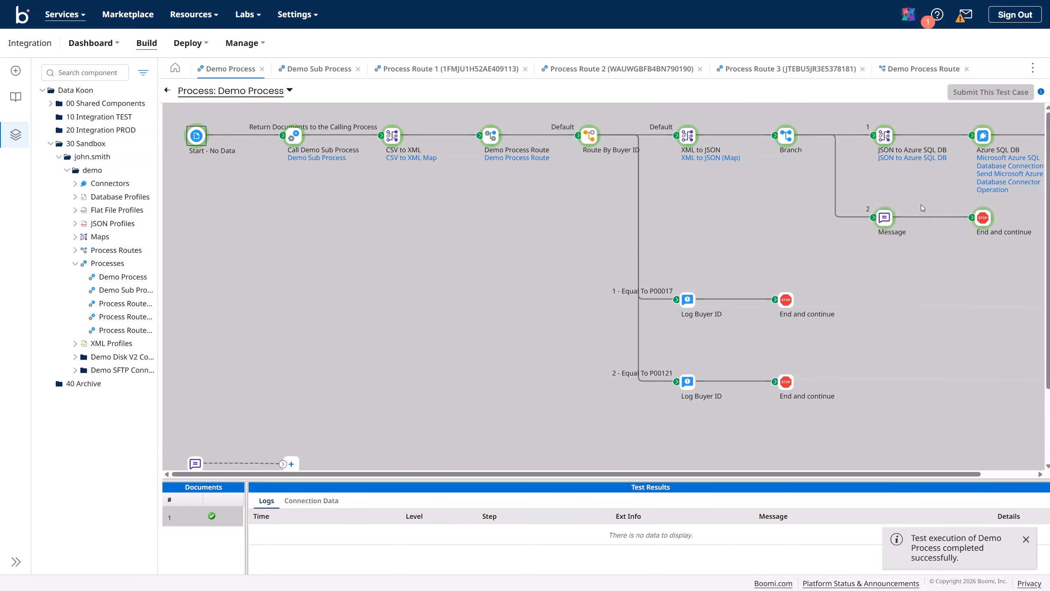
Open the Demo Process Route step's test logs, enlarge the results area and read the first Parameter 1 value message.
click(491, 140)
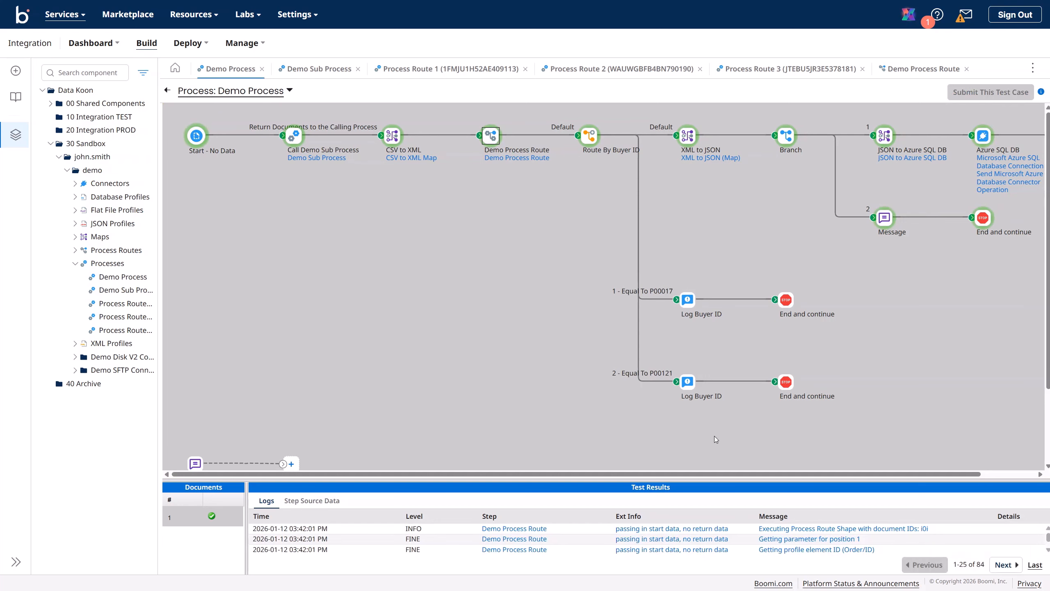
drag(699, 481, 682, 337)
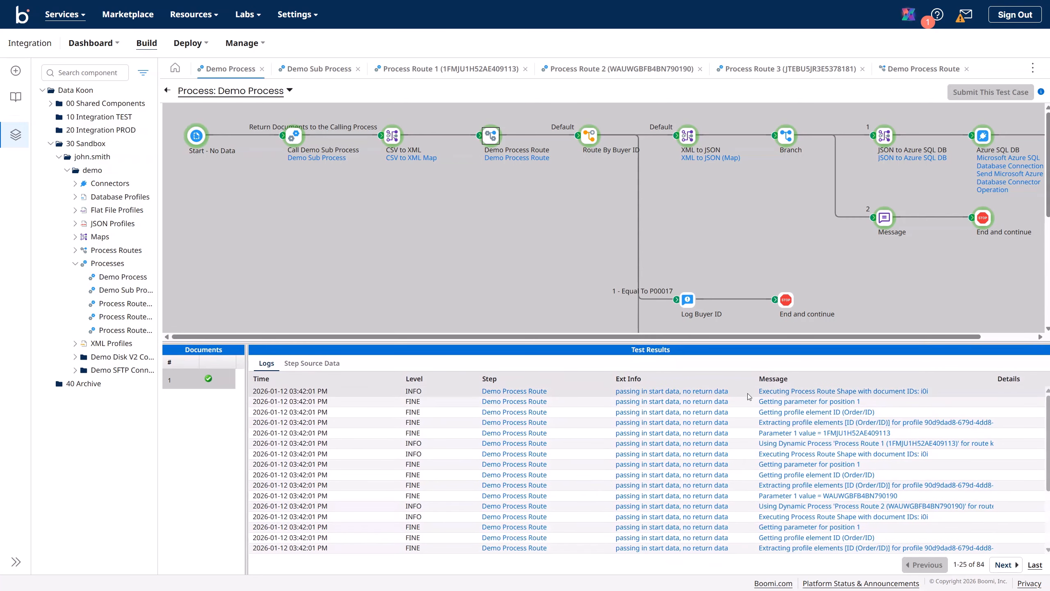
click(853, 438)
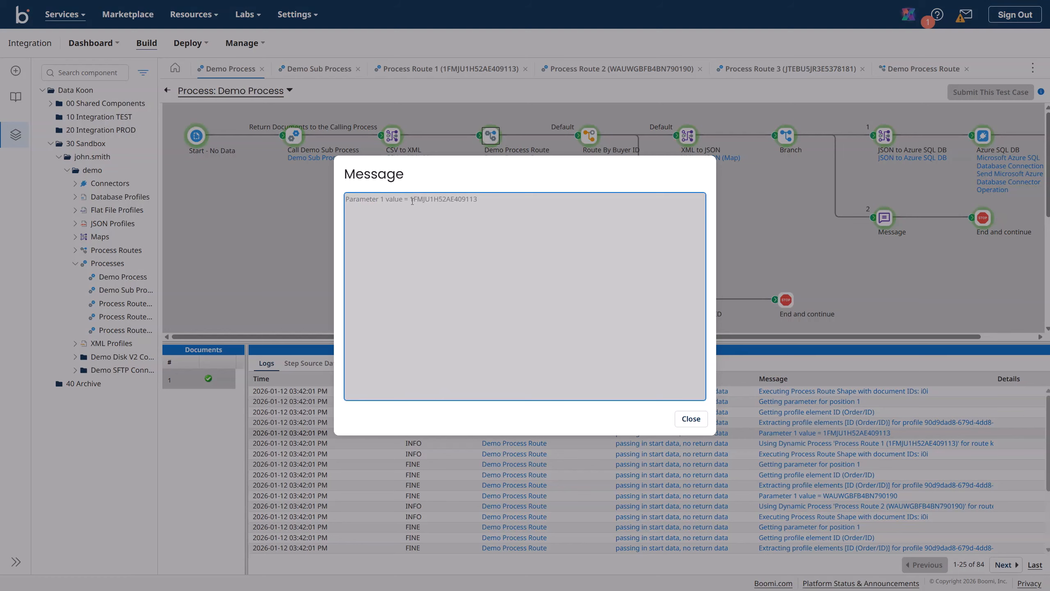
drag(410, 199, 481, 200)
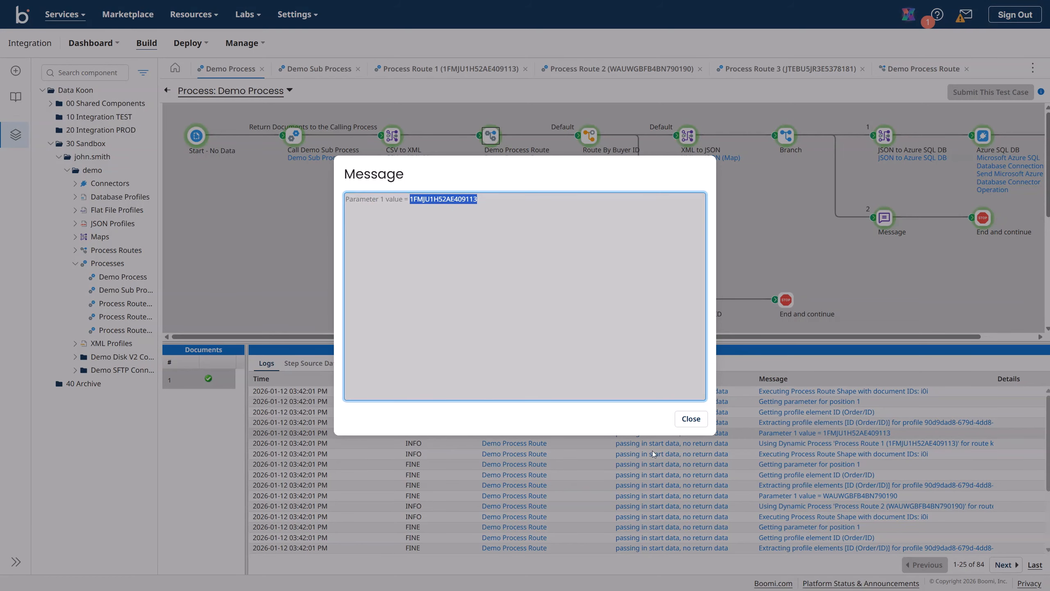
click(691, 419)
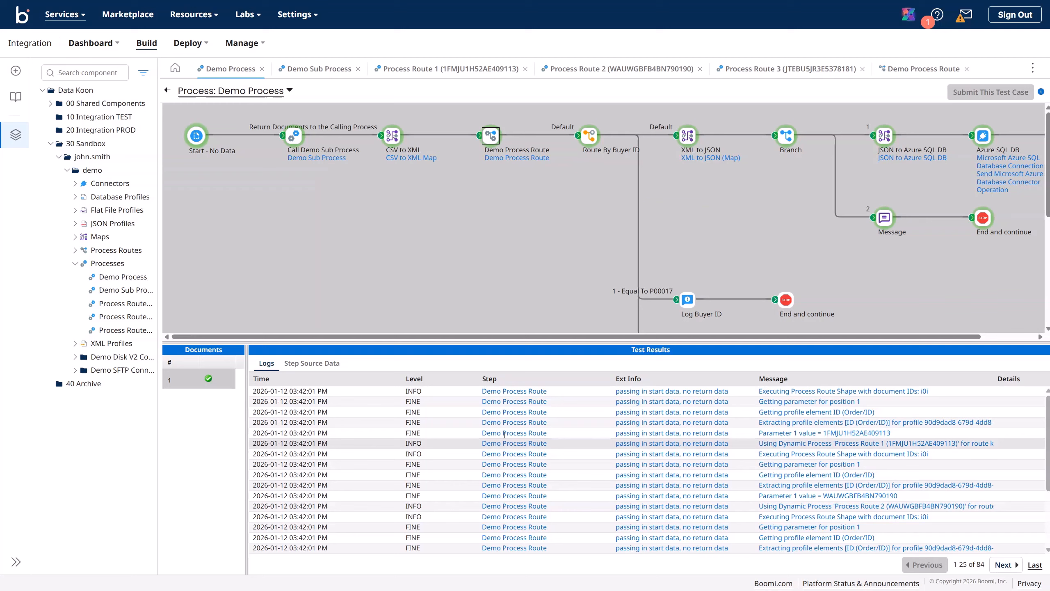
Read the full log messages about the dynamic processes Process Route 1 and Process Route 2 and their route keys.
click(890, 445)
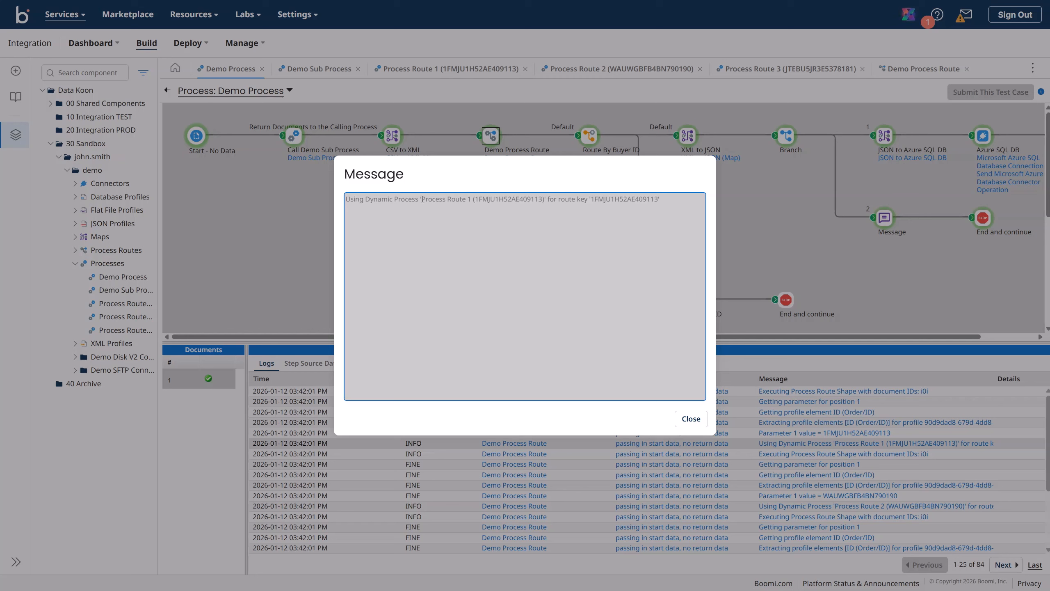
drag(420, 200, 660, 207)
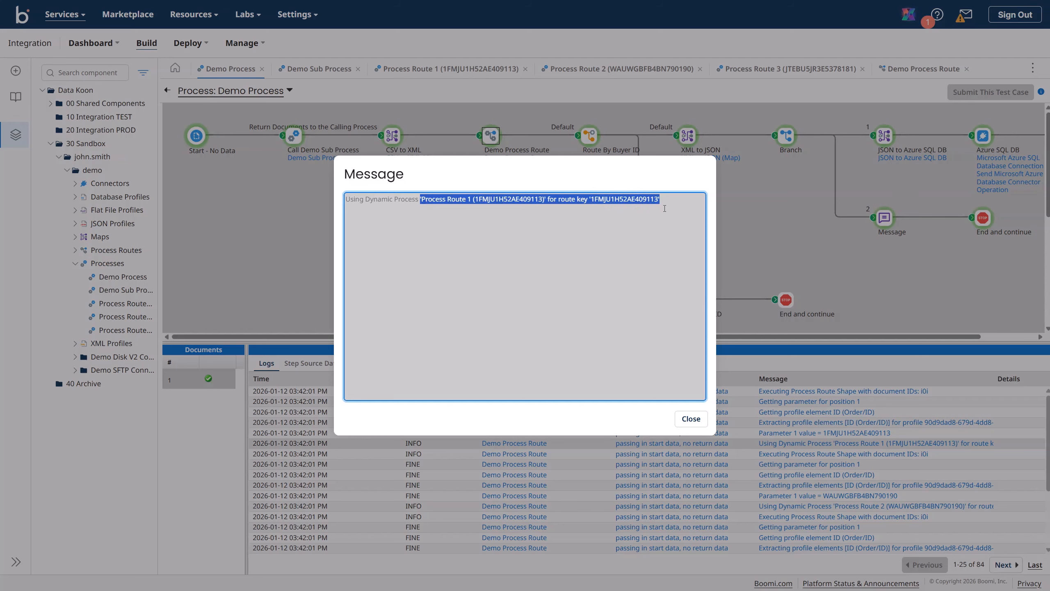
click(690, 418)
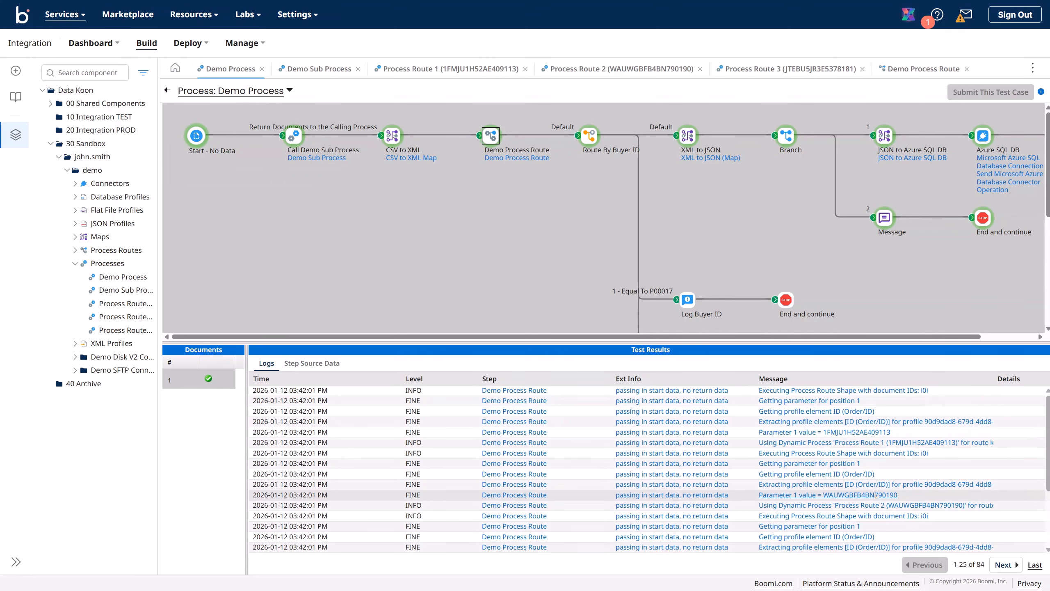
scroll(876, 496, down, 3)
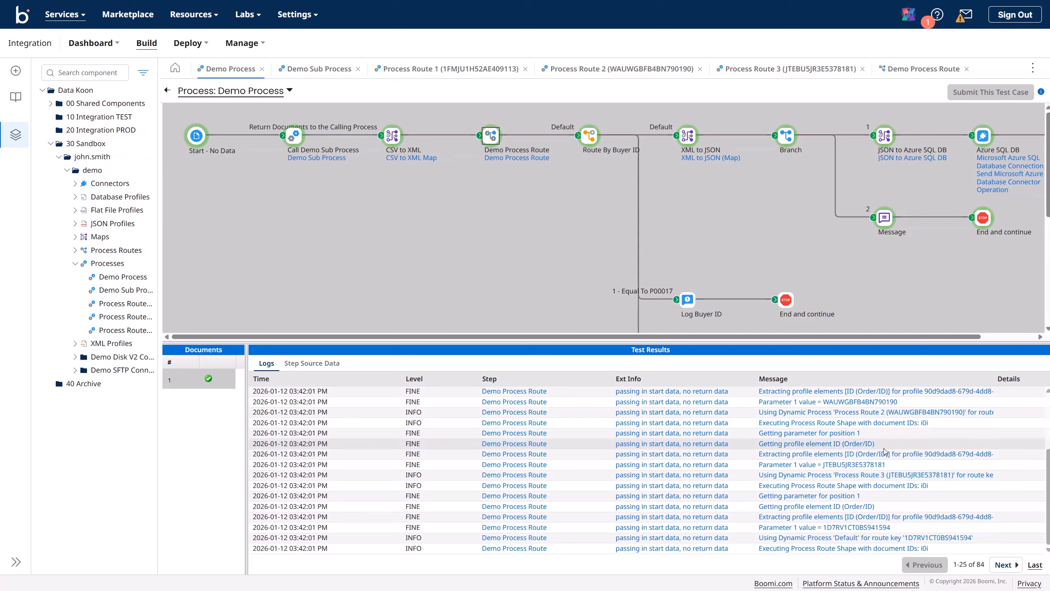
click(881, 411)
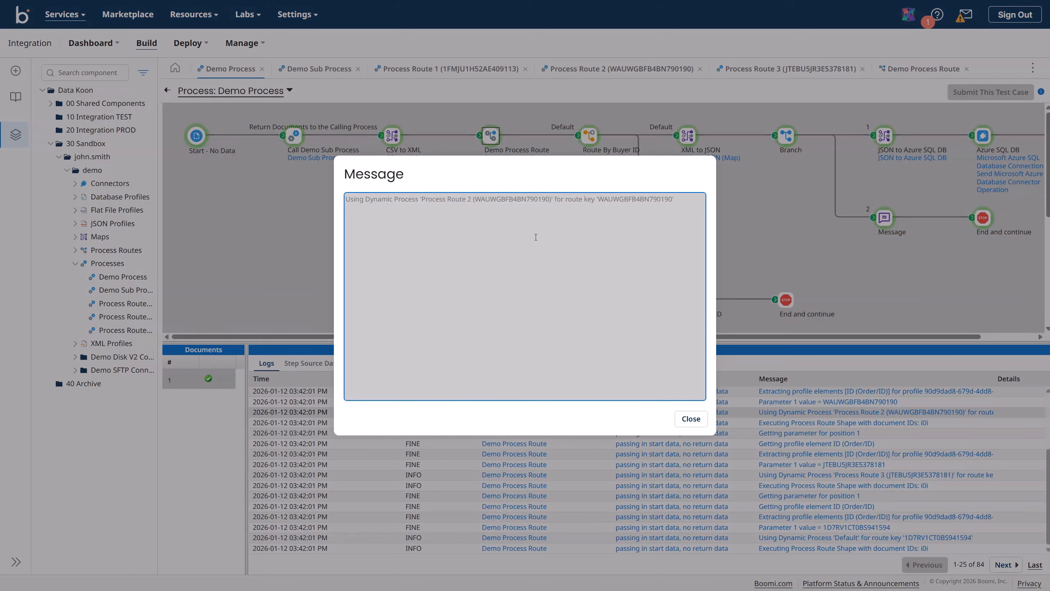
drag(398, 200, 618, 206)
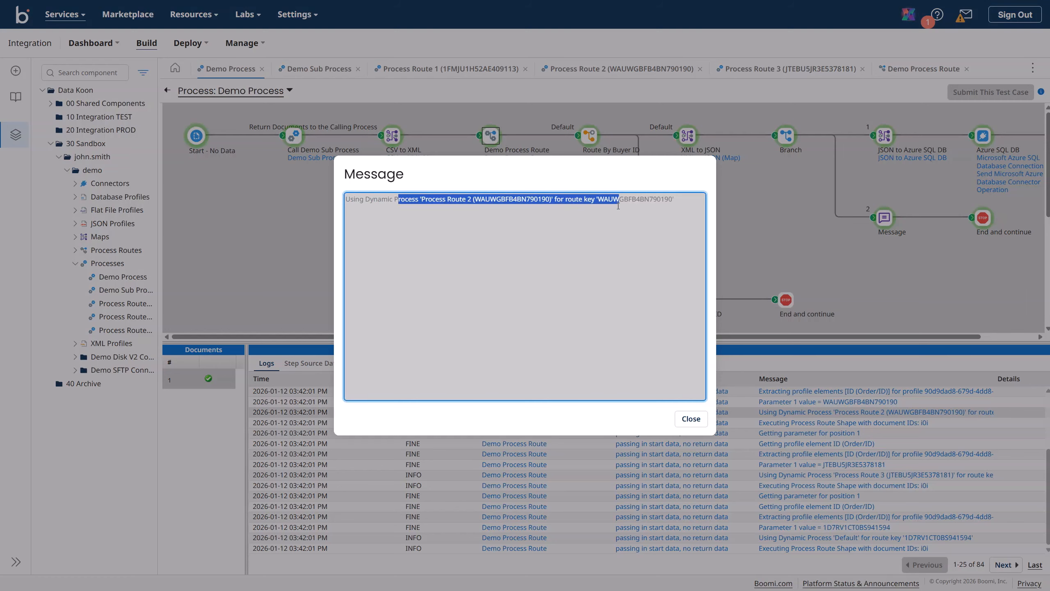
Close the open log message and read the full Demo Process Route message that selects Process Route 3.
click(662, 203)
click(690, 418)
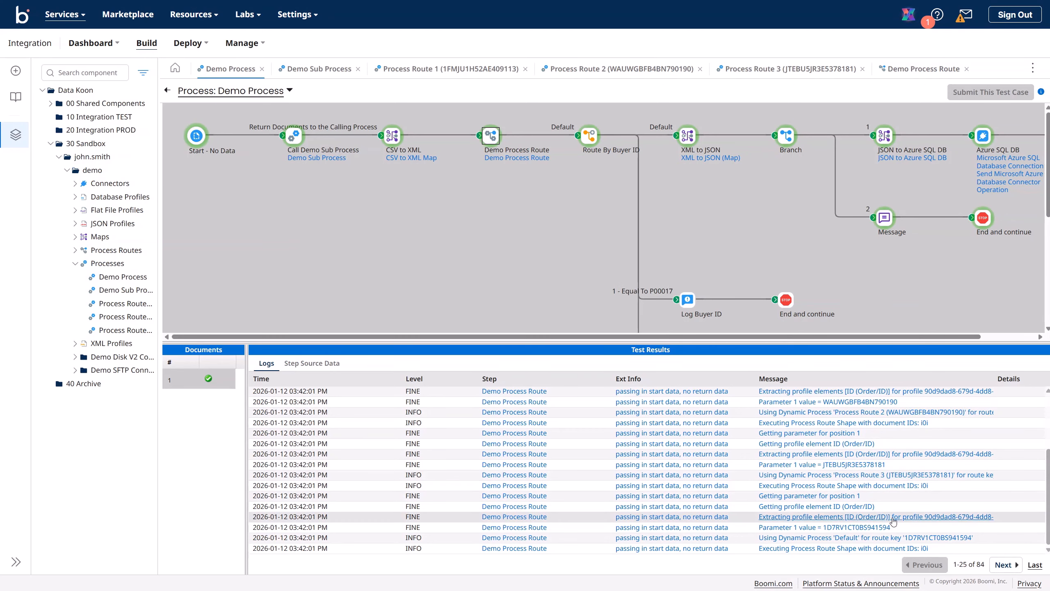
click(876, 475)
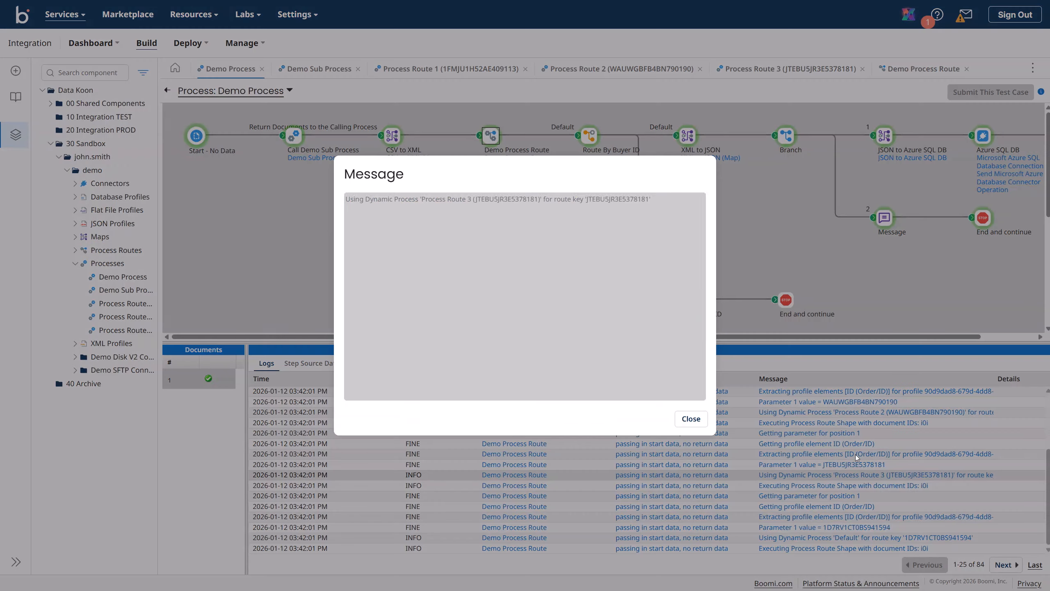
drag(347, 200, 651, 200)
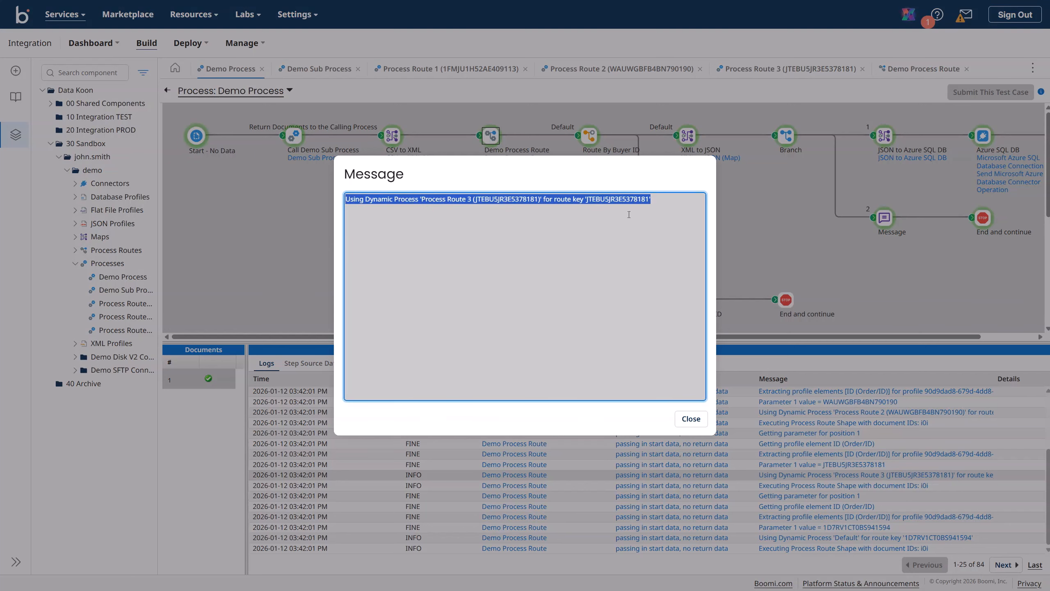
click(691, 419)
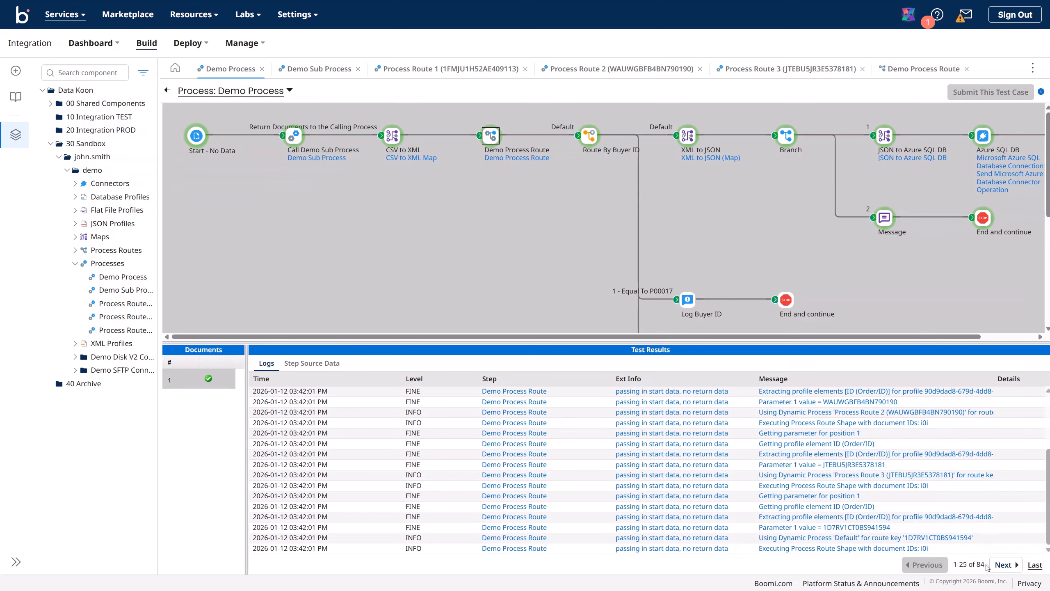
Go to the second page of test logs and read two Demo Process Route messages that use the Default route.
click(1002, 565)
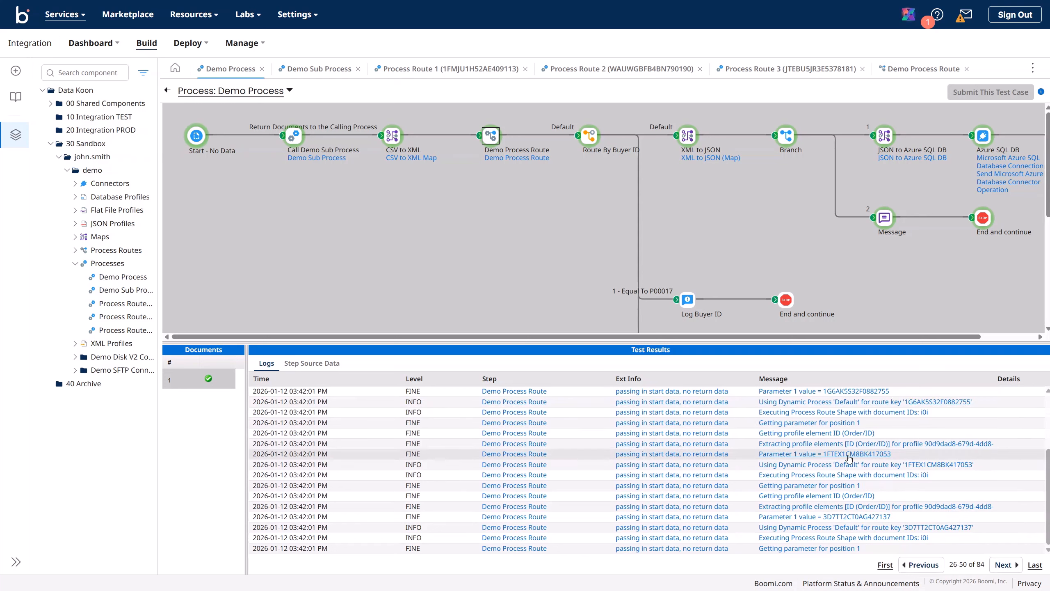
click(868, 464)
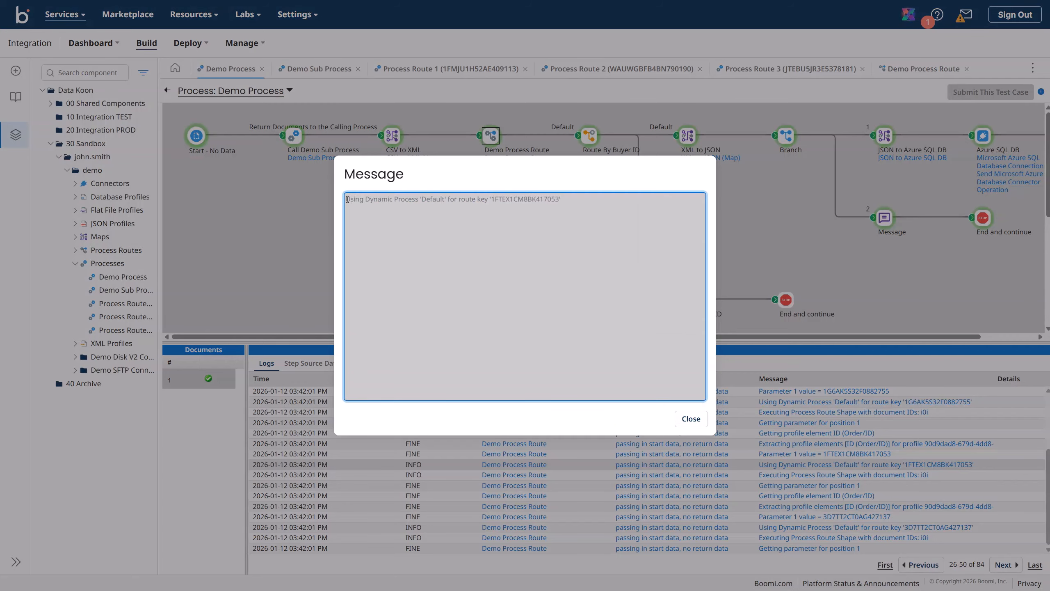
drag(347, 200, 563, 202)
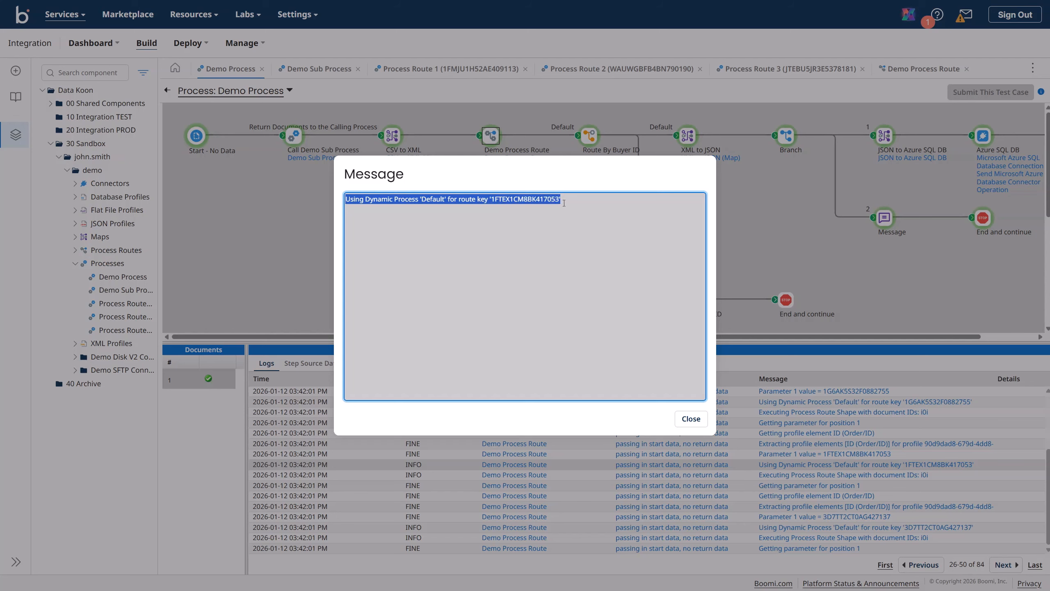
click(573, 227)
click(691, 418)
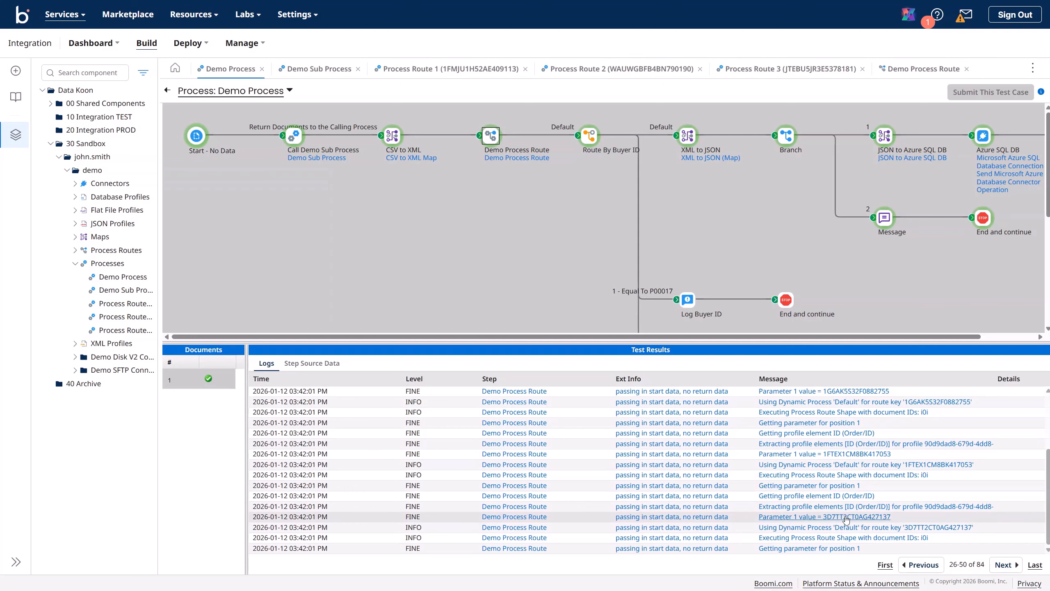
click(851, 528)
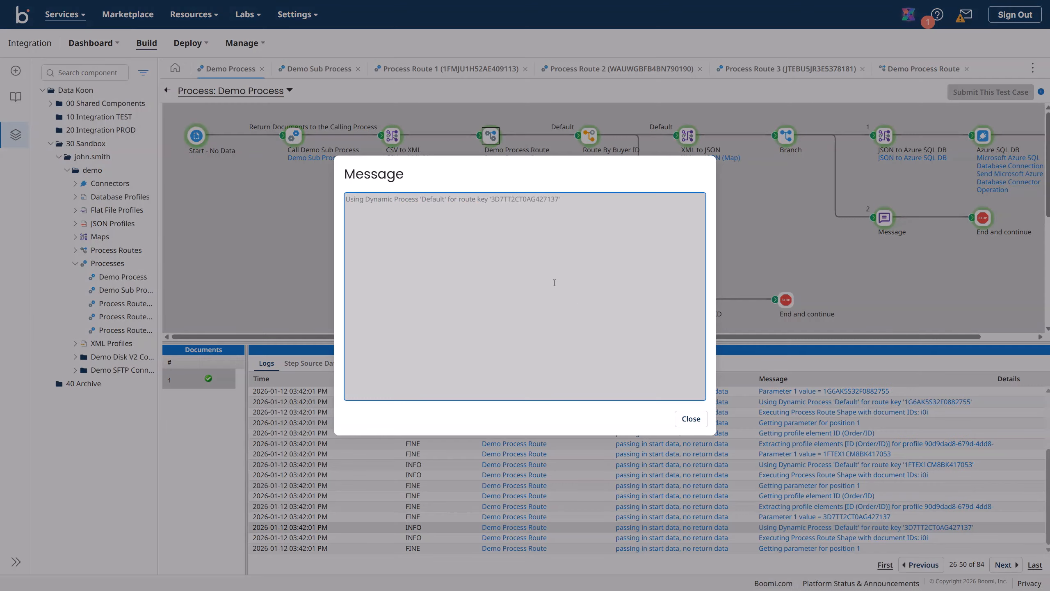
drag(350, 199, 563, 200)
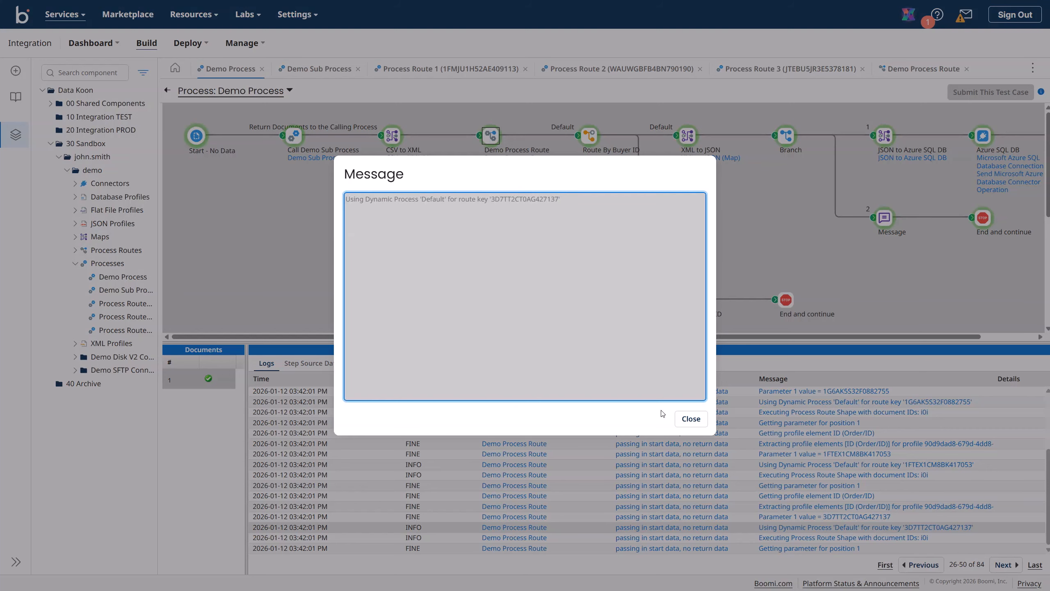
click(692, 422)
View the first source document of the Demo Process Route step and check its order ID.
click(303, 363)
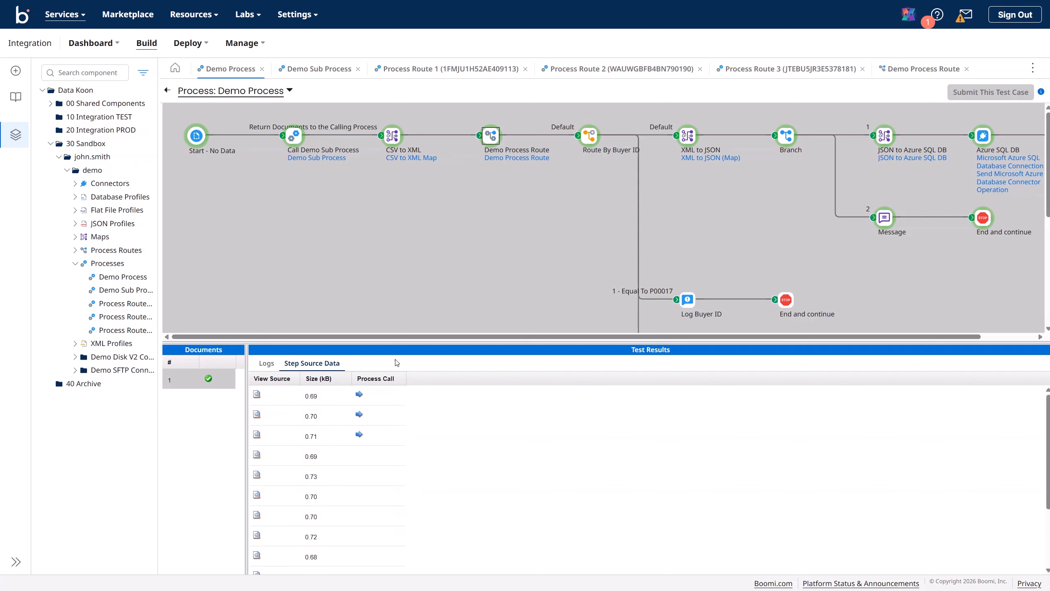
click(257, 395)
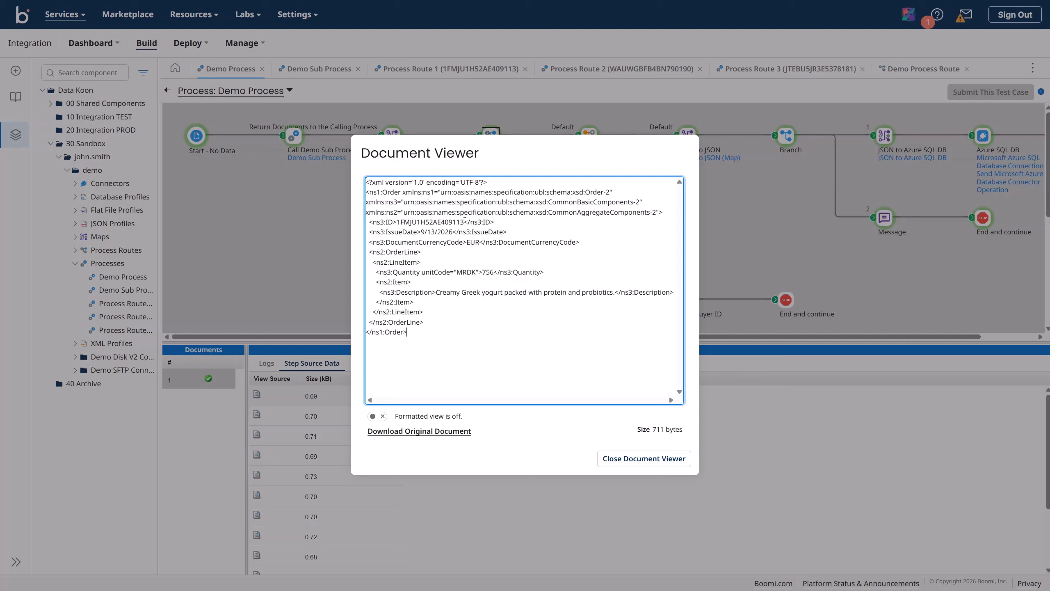
drag(396, 223, 463, 219)
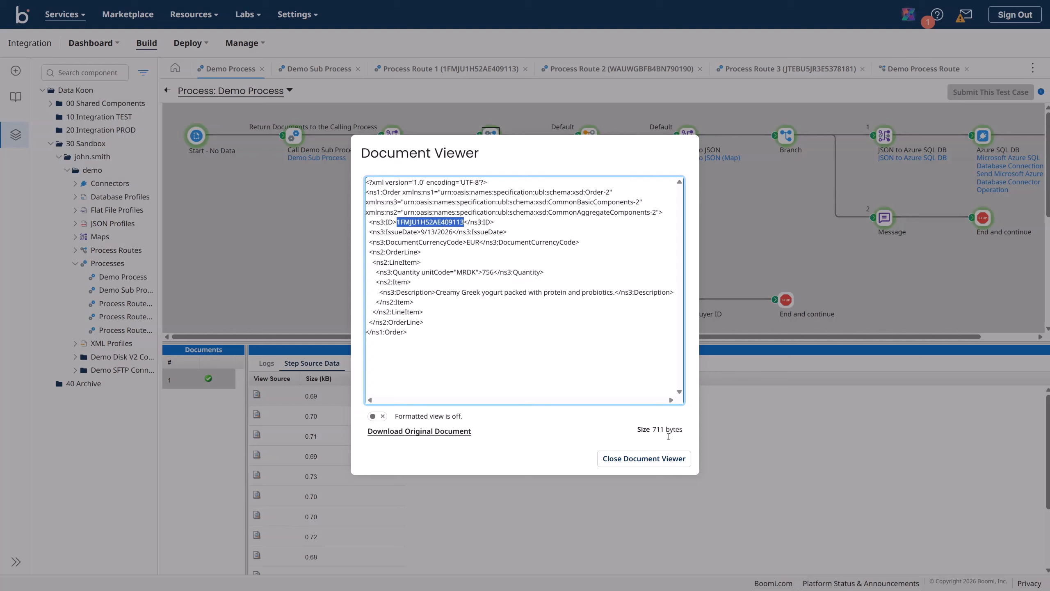
click(661, 463)
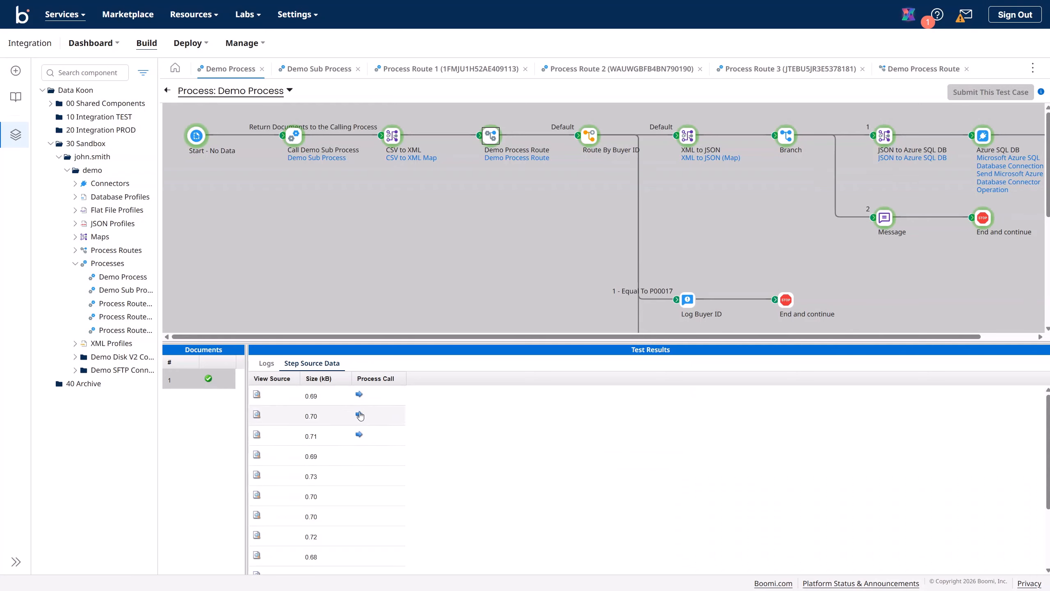
Inspect the Process Route 1 call made for the first source document and return to the Demo Process test.
click(359, 395)
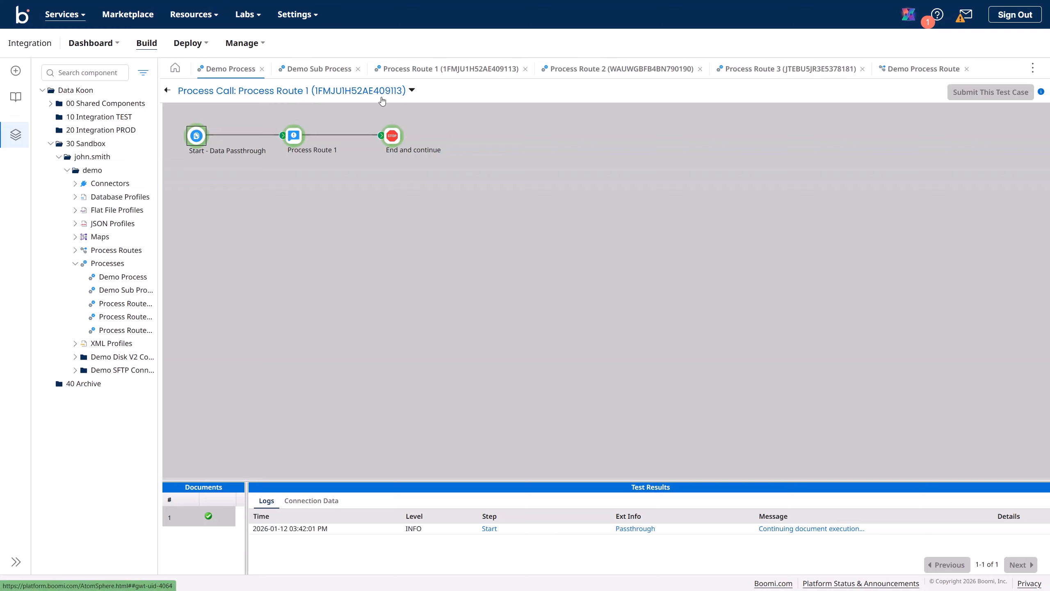
click(412, 90)
click(461, 122)
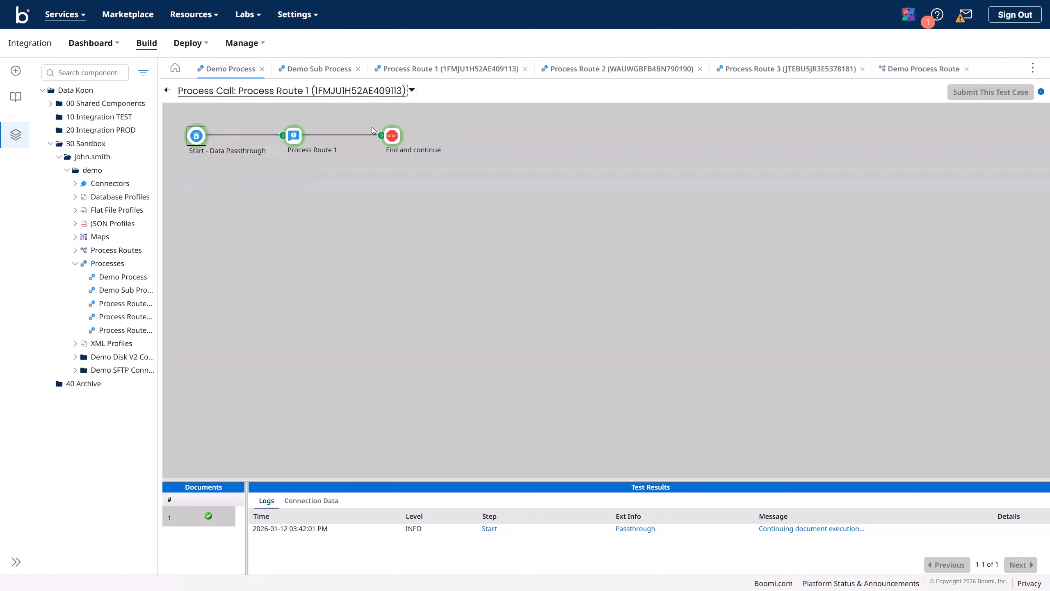
click(167, 91)
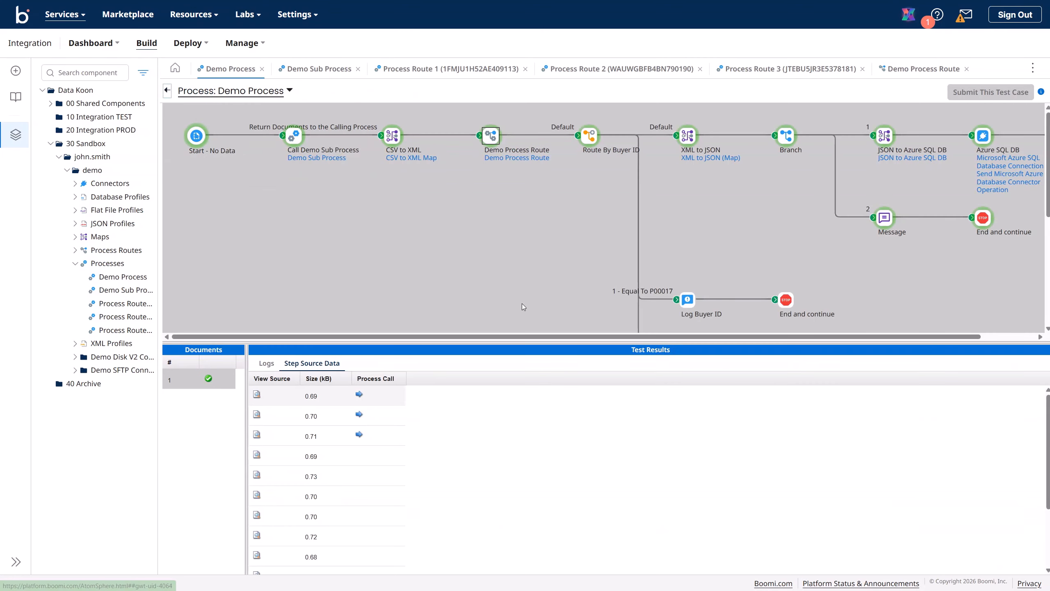
Inspect the process calls of the second and third source documents, returning to the Demo Process test after each.
click(359, 414)
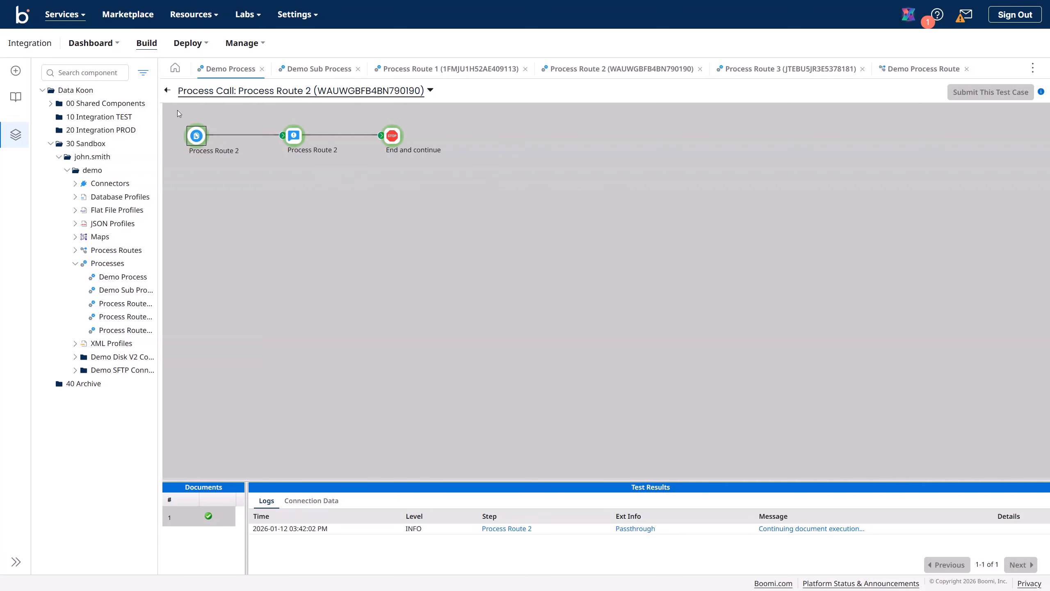
click(167, 90)
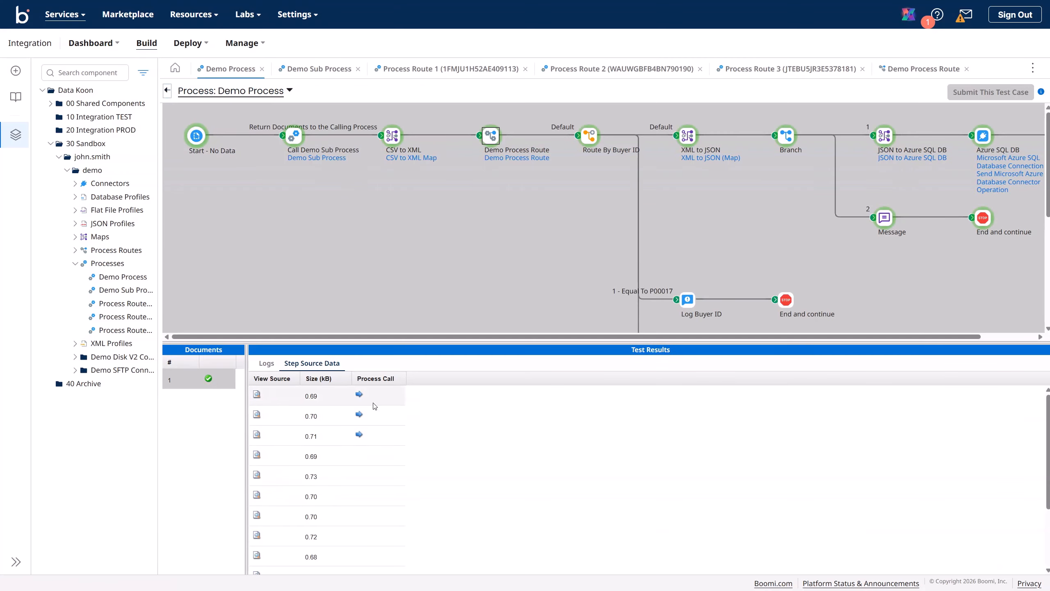
click(359, 434)
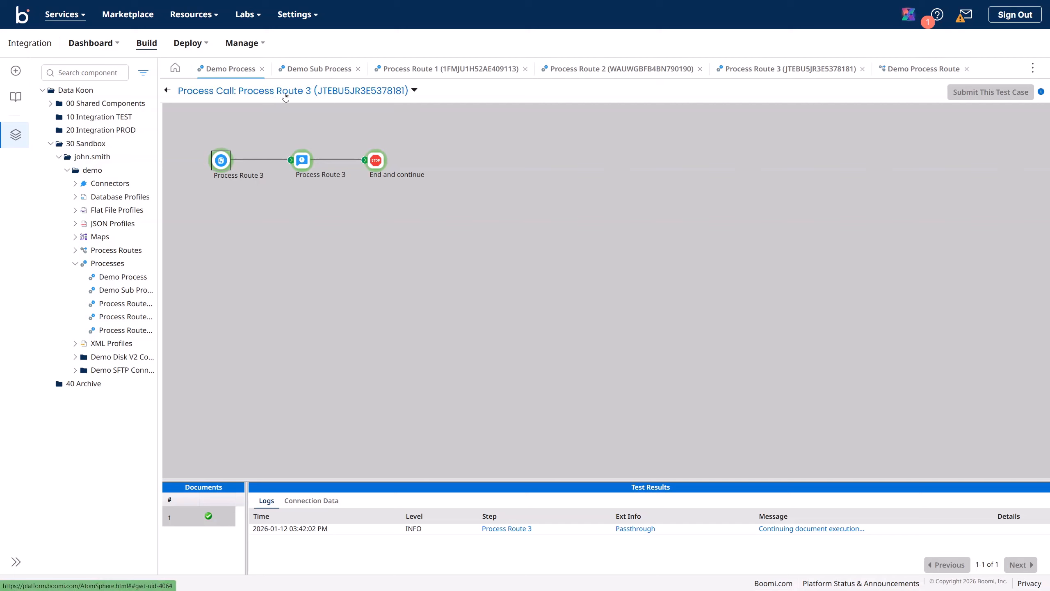
click(168, 90)
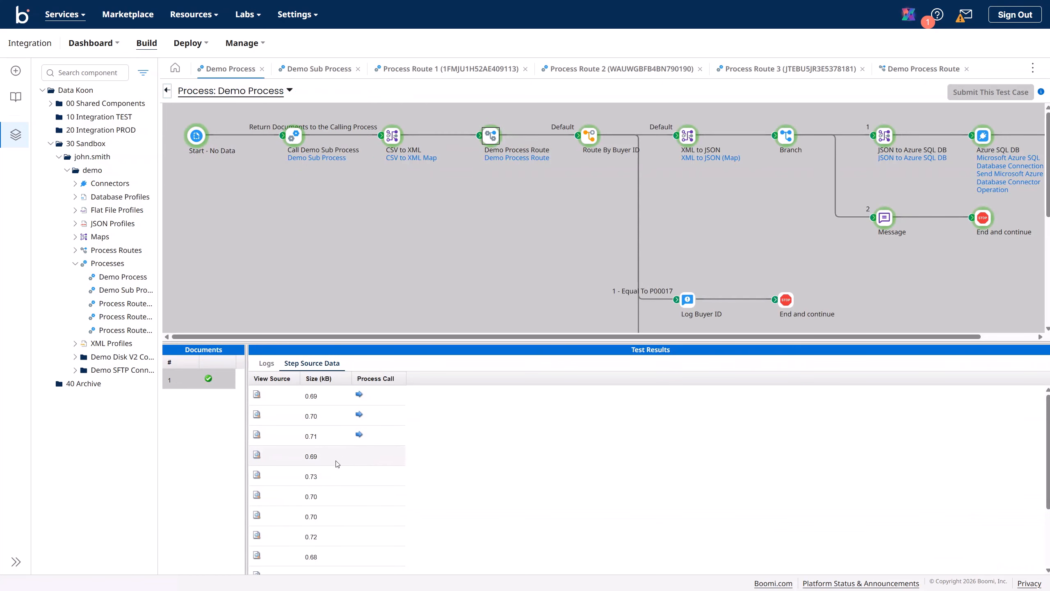
Check the remaining source documents for process calls and leave the Demo Process test results.
scroll(357, 511, down, 2)
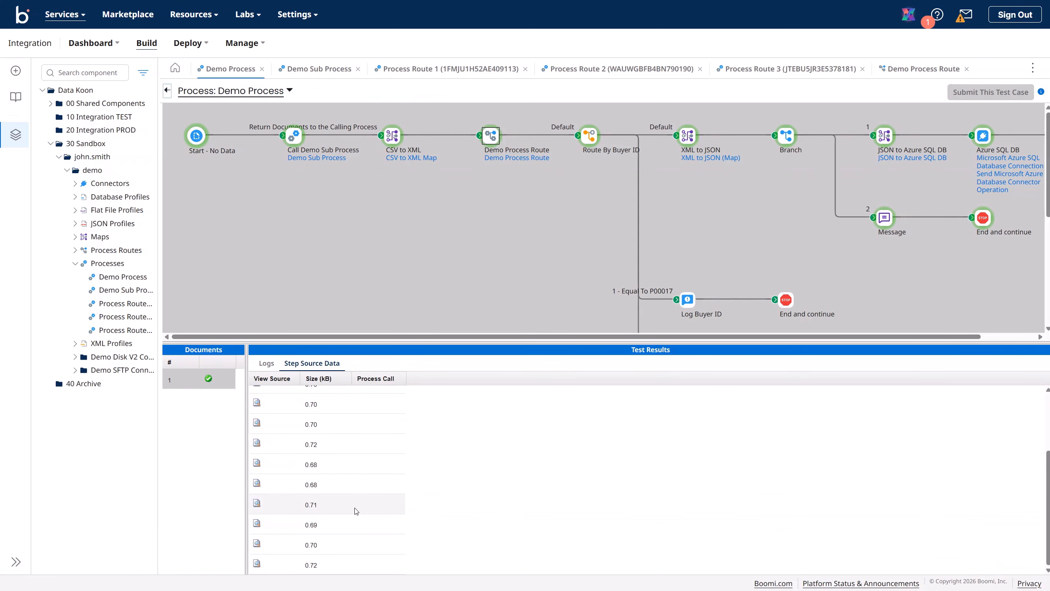
scroll(356, 510, up, 2)
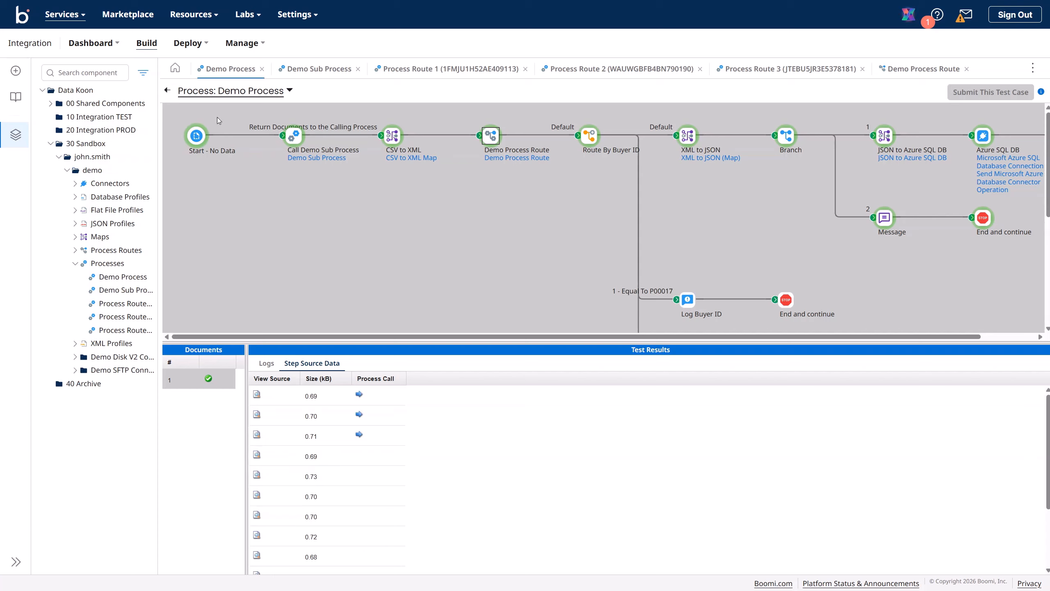
click(167, 91)
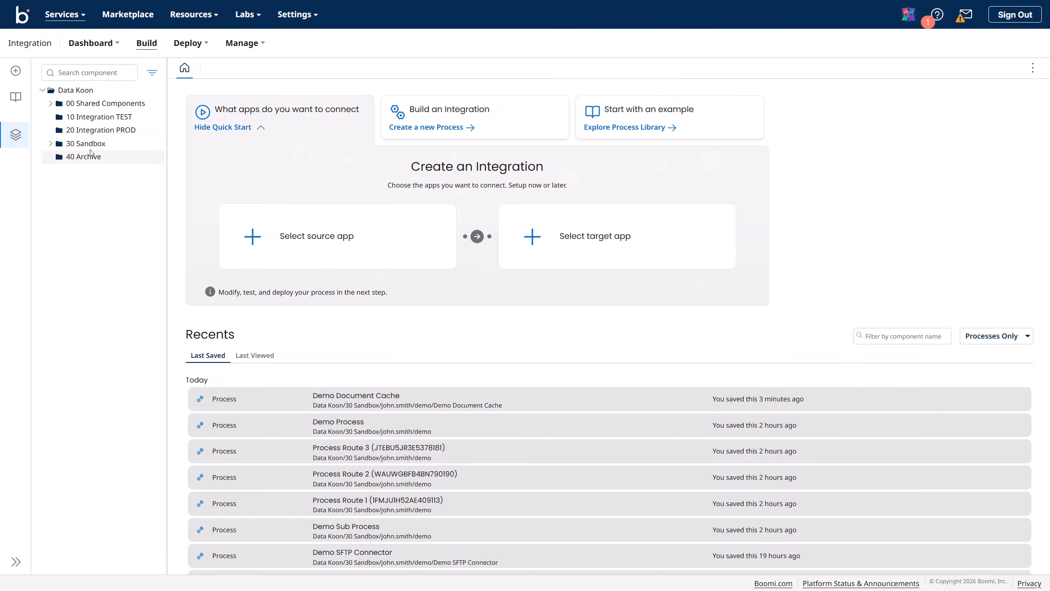
Create a folder named Demo Document Cache inside the demo folder under 30 Sandbox.
click(49, 144)
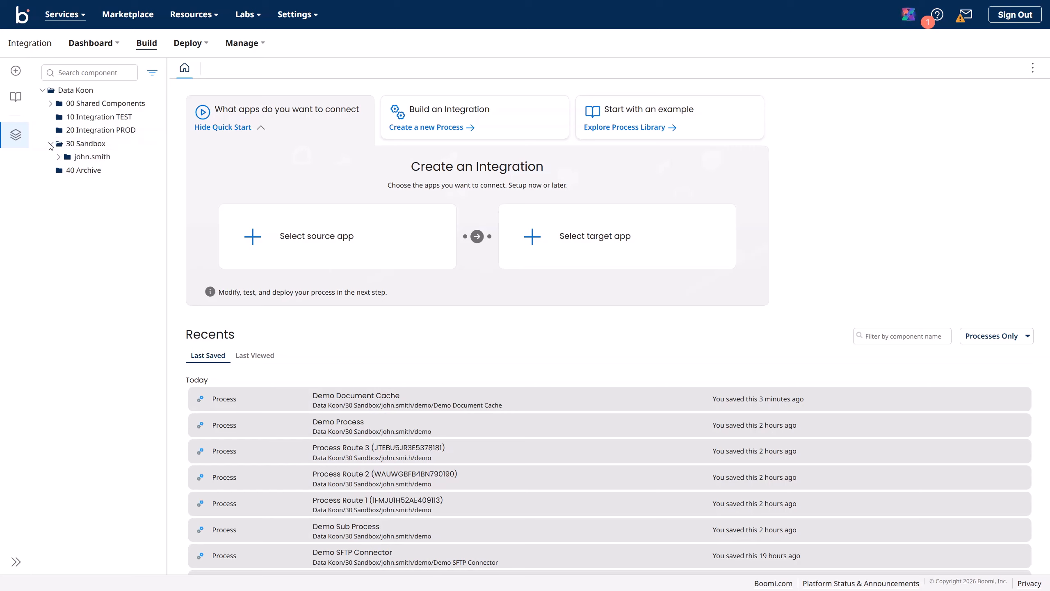
click(58, 157)
click(66, 170)
click(154, 171)
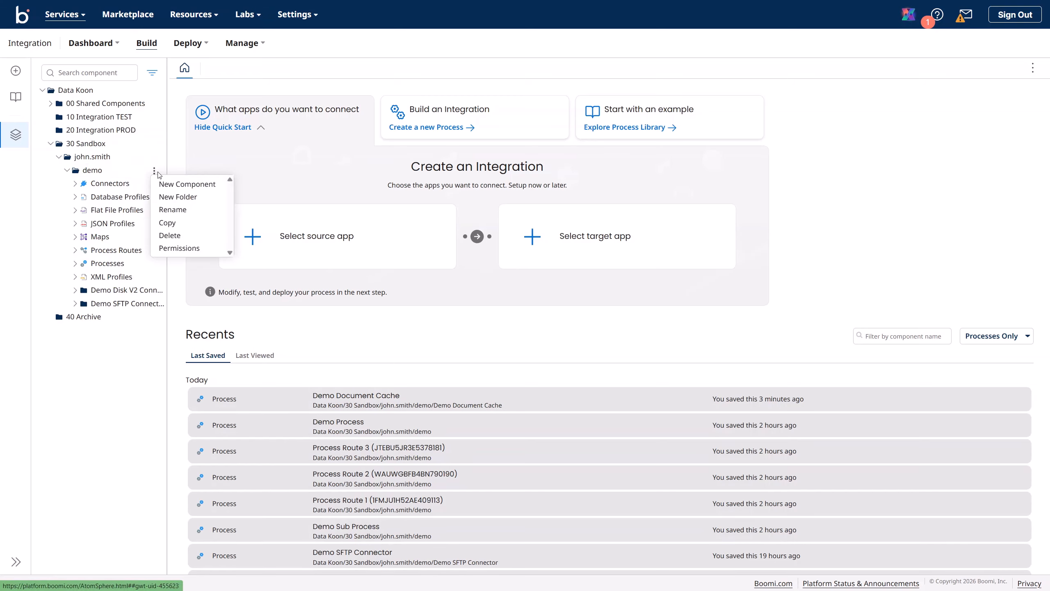
click(178, 197)
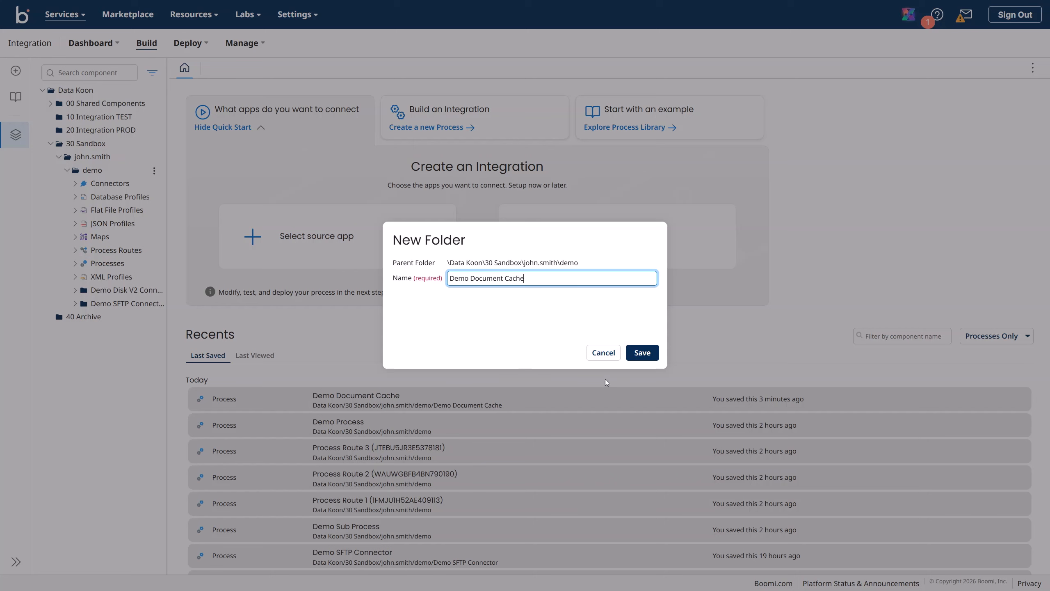
click(647, 358)
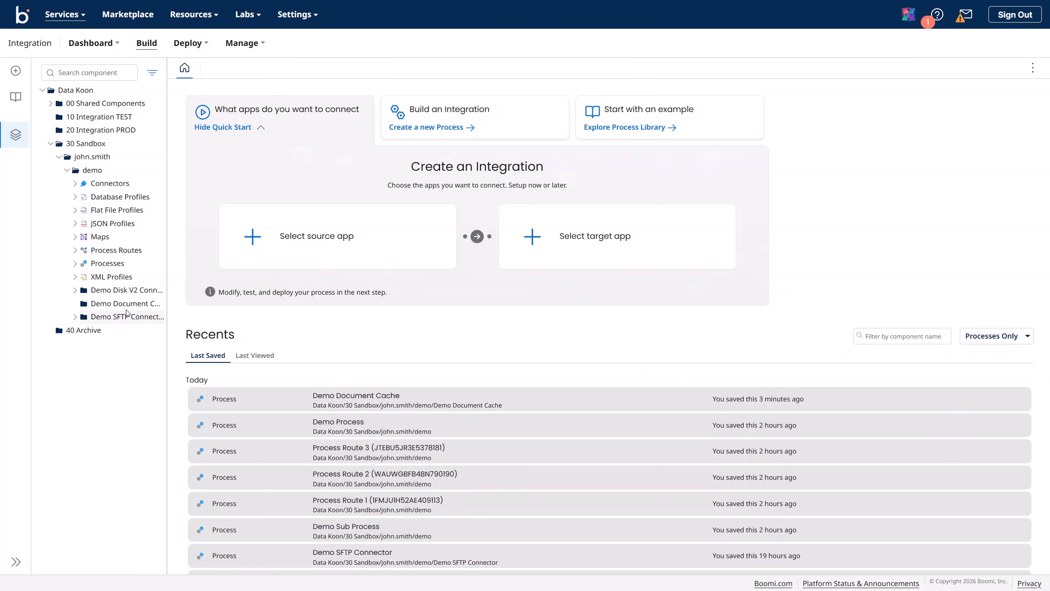
Create a new process component in the Demo Document Cache folder, accepting the default Connector type for its Start step.
drag(171, 311, 195, 310)
click(179, 304)
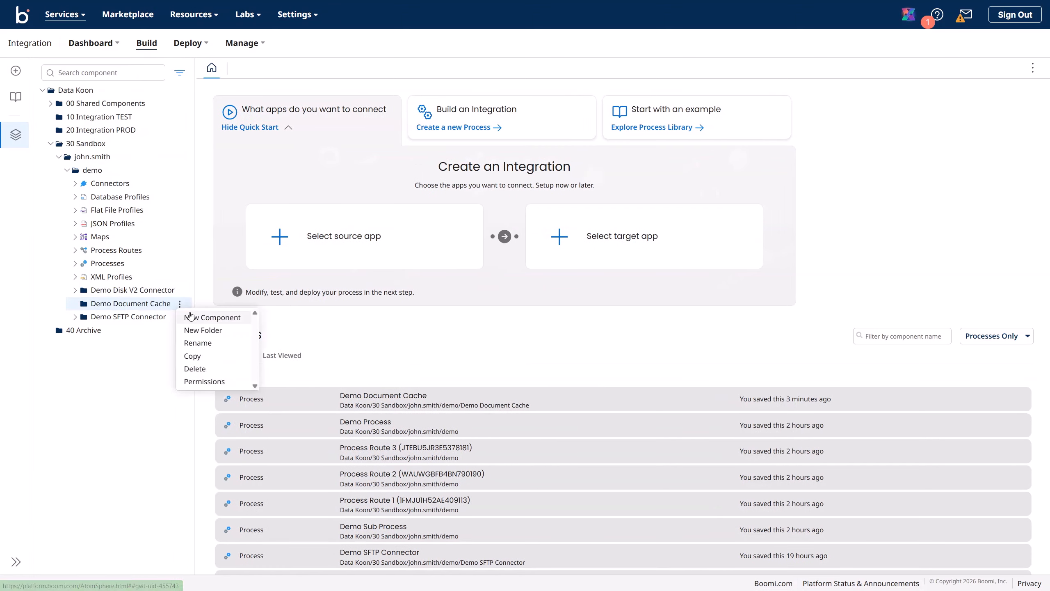
click(202, 316)
click(661, 326)
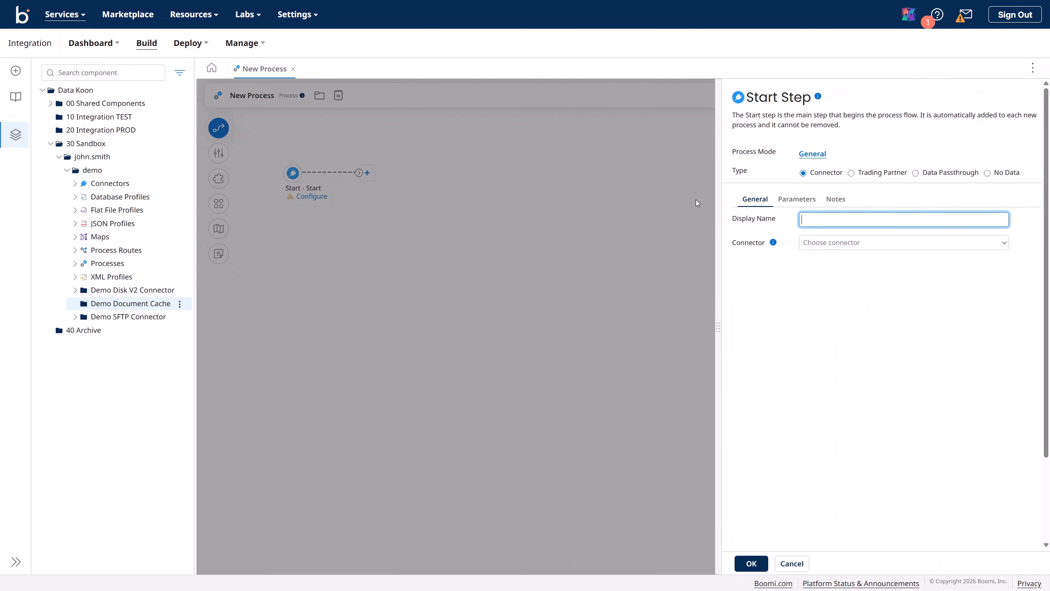
click(752, 563)
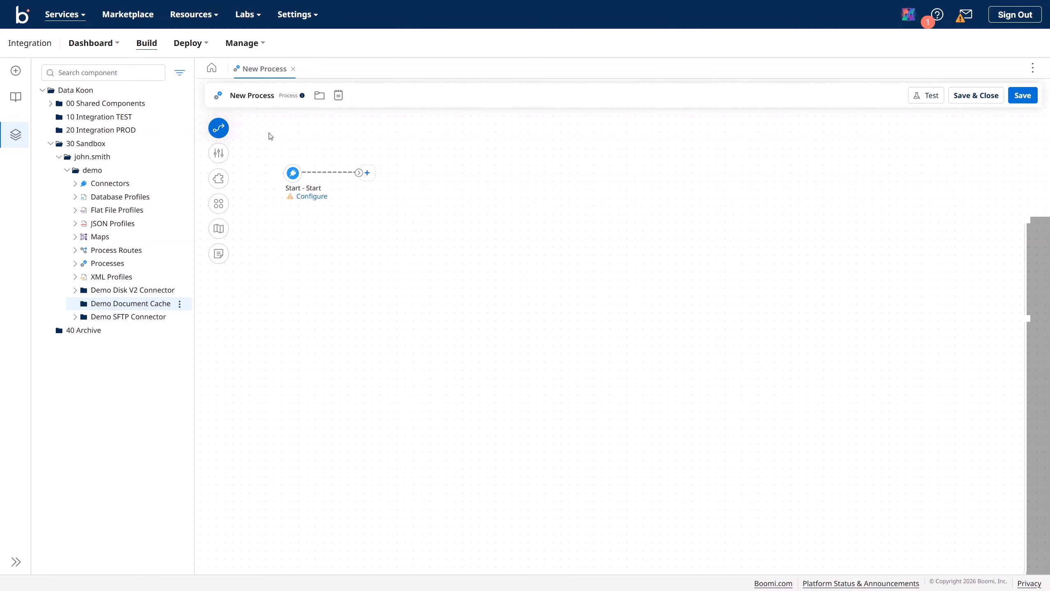
Name the new process Demo Document Cache and save it.
click(251, 95)
text(Demo Document Cache)
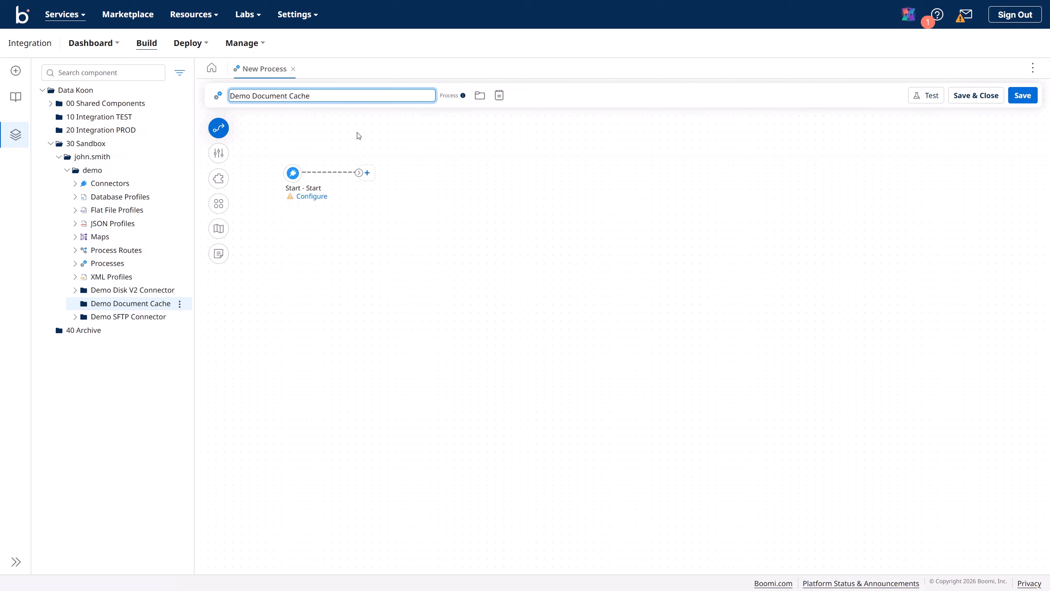
click(1022, 96)
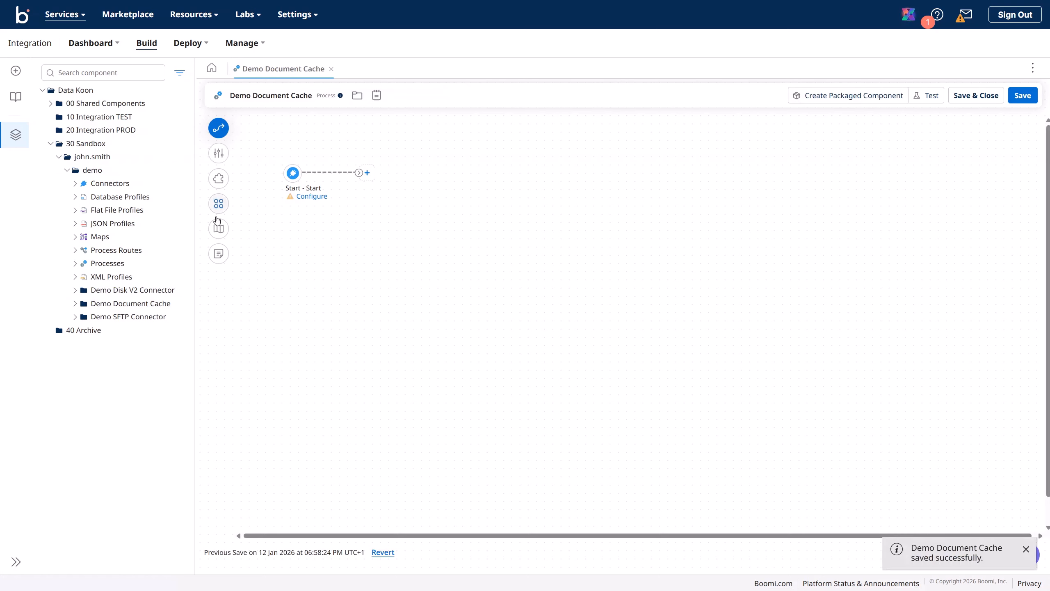
Collapse the 30 Sandbox folder and narrow the component tree to give the process canvas more room.
click(50, 144)
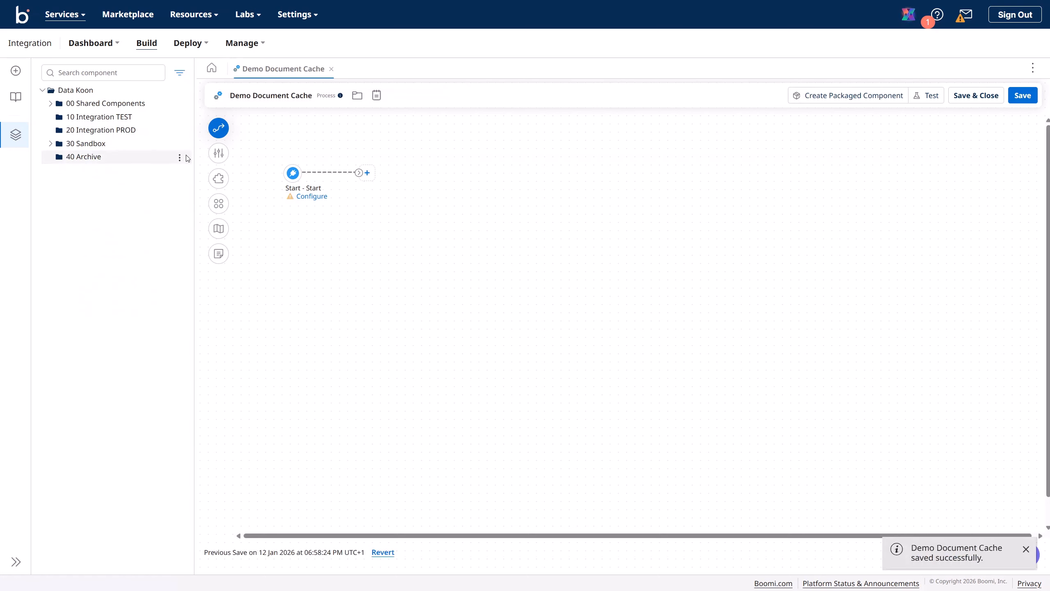
drag(192, 154, 161, 155)
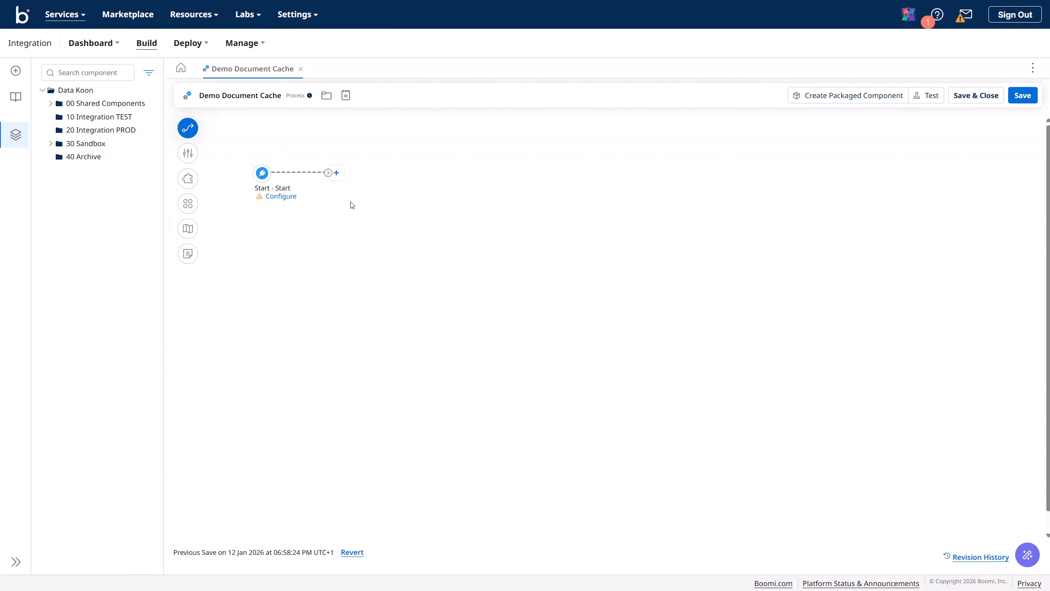
Set the Start step's type to No Data and confirm the change.
click(261, 173)
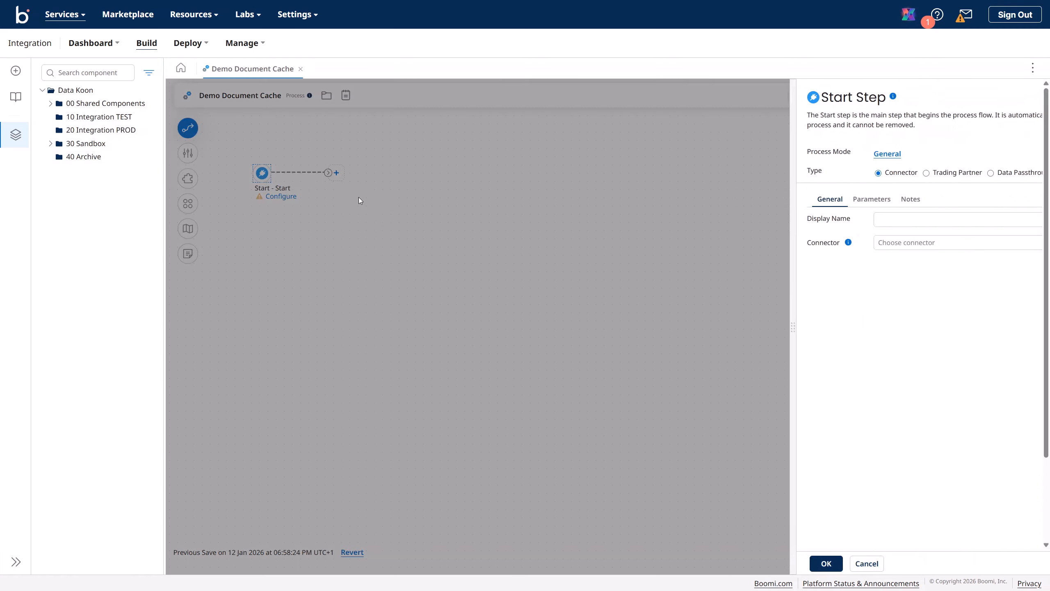
click(987, 173)
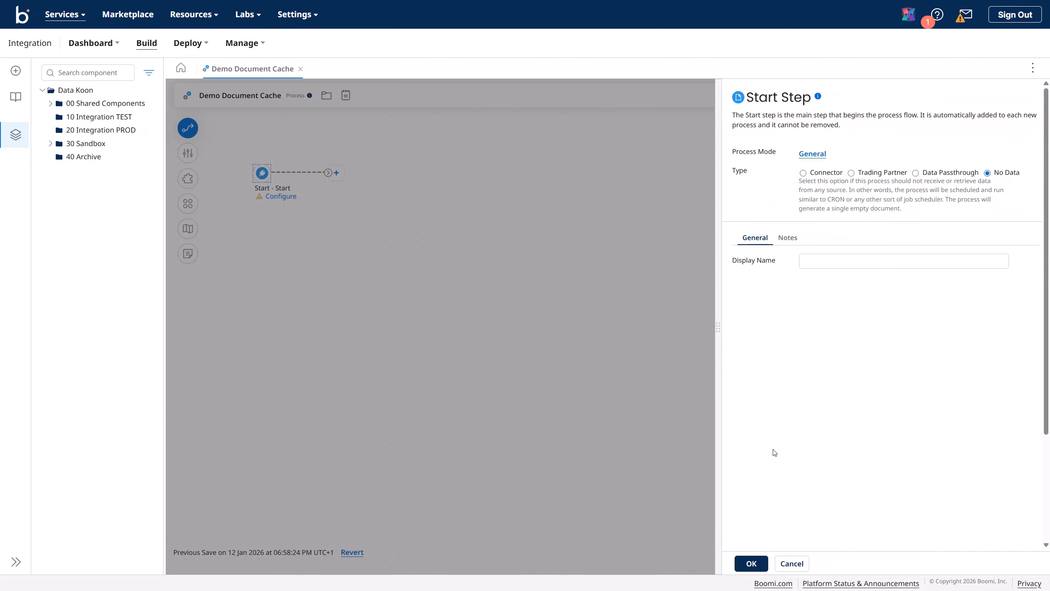
click(751, 562)
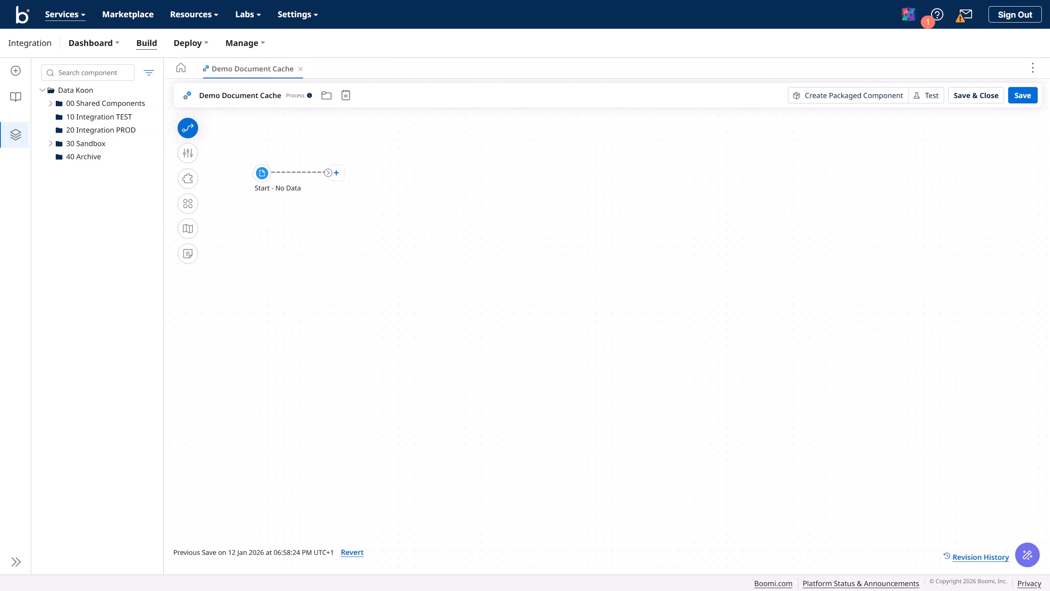
In Excel, bring Lookup_BuyerID_BuyerName.csv into view and fill the buyerId and buyerName header cells with yellow.
drag(1049, 153, 856, 120)
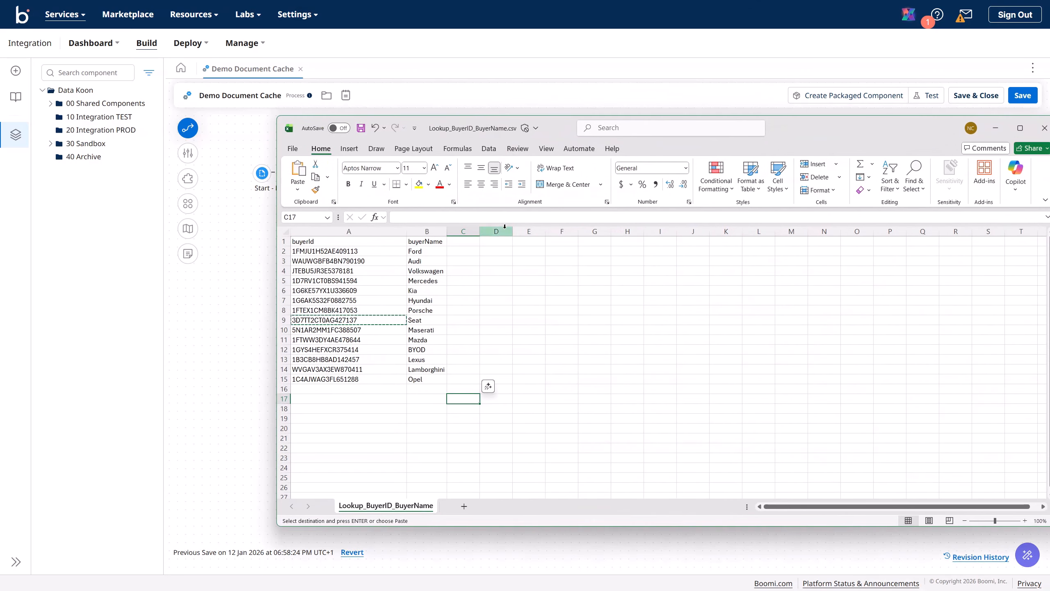
click(358, 271)
key(Escape)
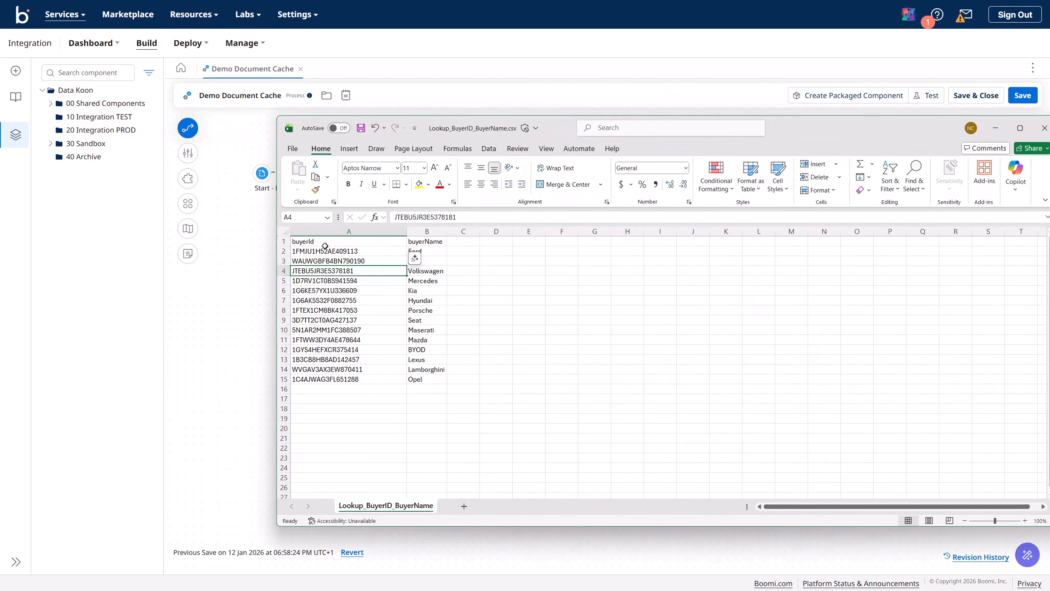
click(351, 242)
click(419, 184)
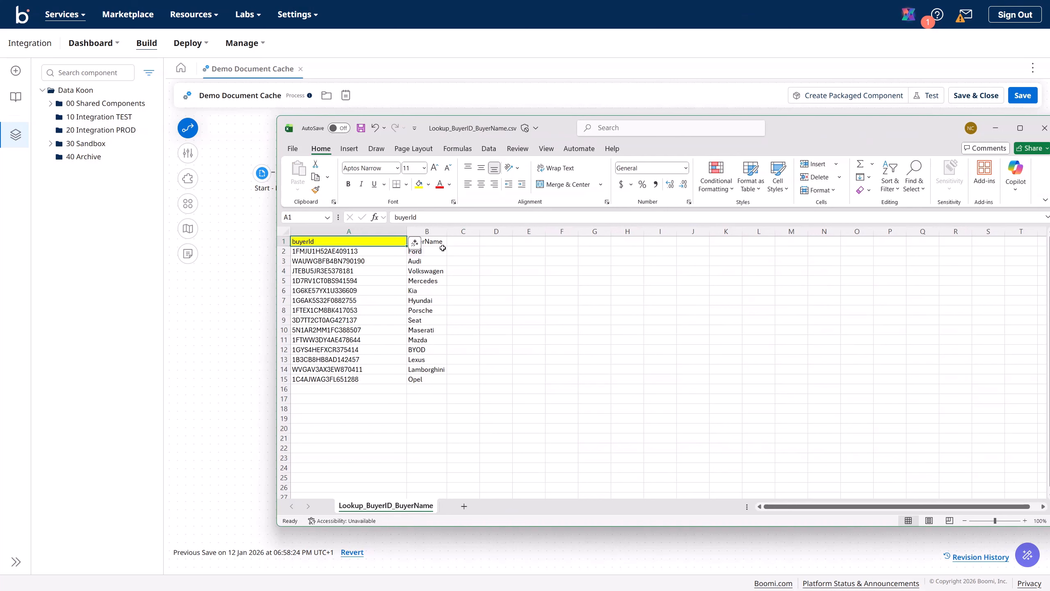
click(422, 241)
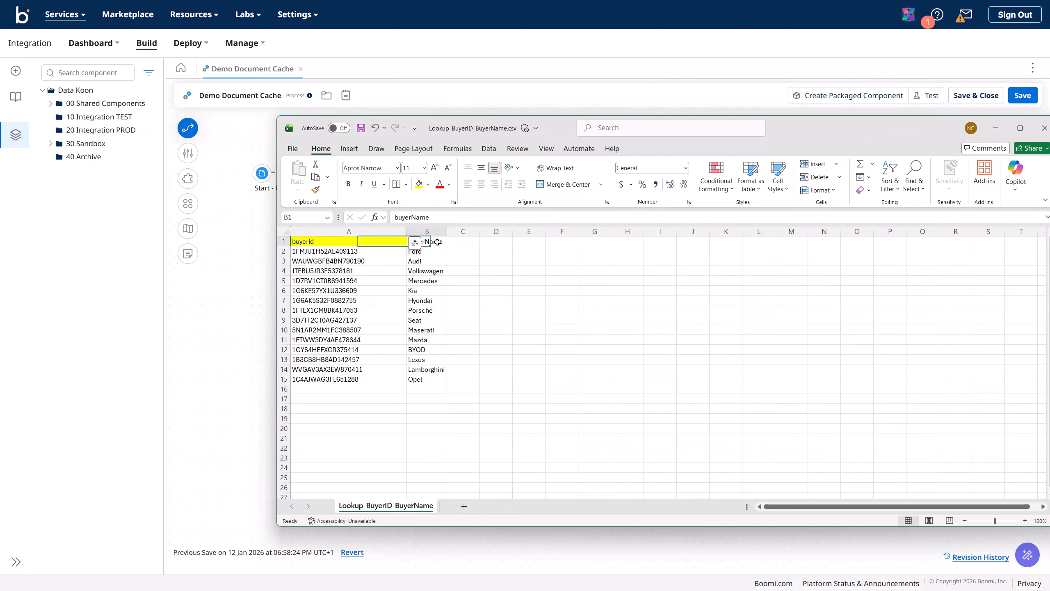
click(419, 184)
Examine the buyer IDs and their matching buyer names in the lookup file, then move its window out of view.
click(364, 253)
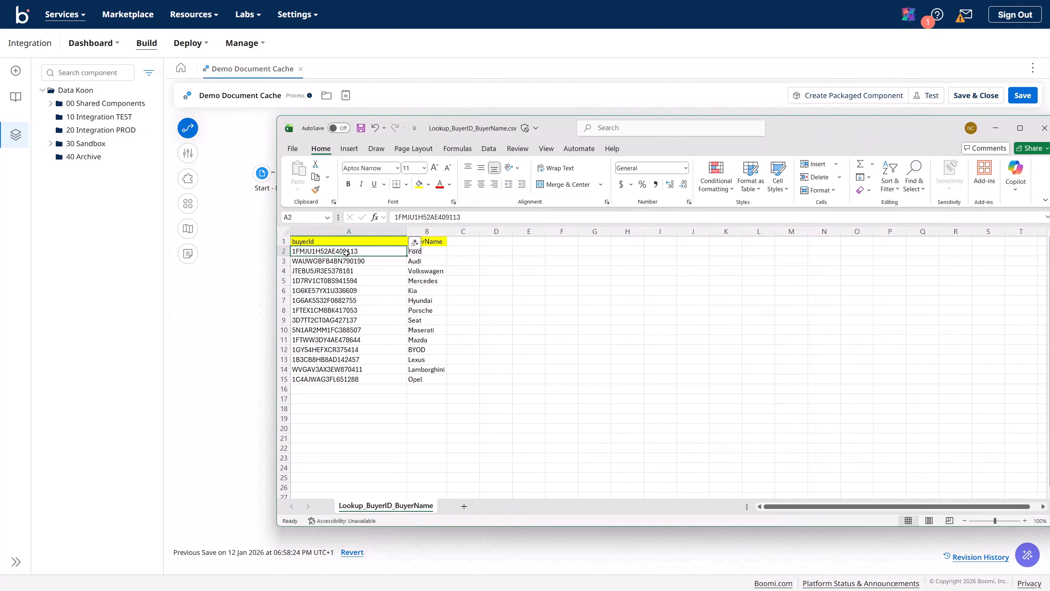
drag(347, 252, 348, 380)
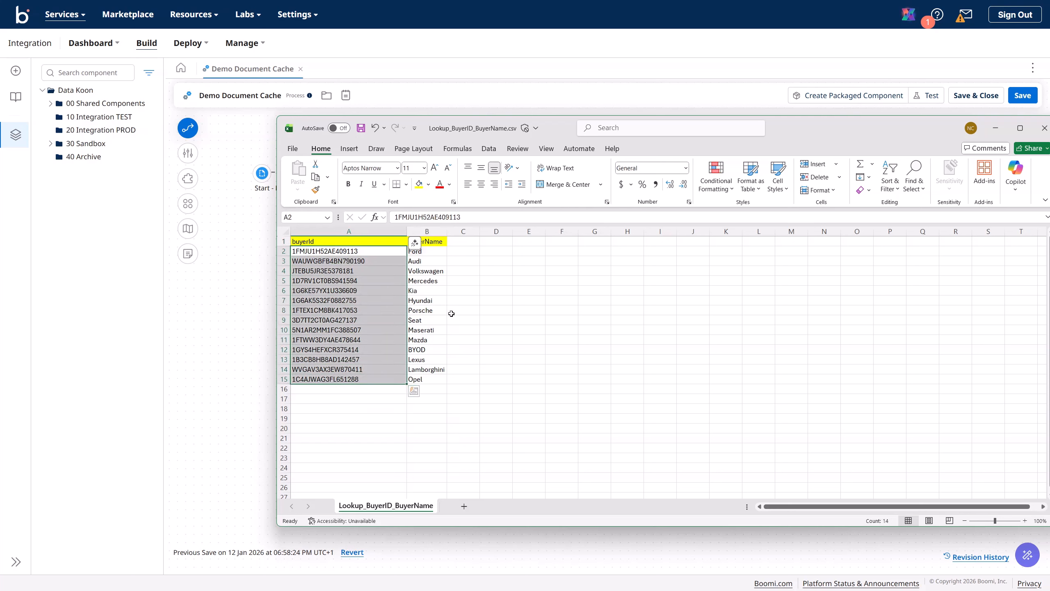
click(451, 314)
click(433, 253)
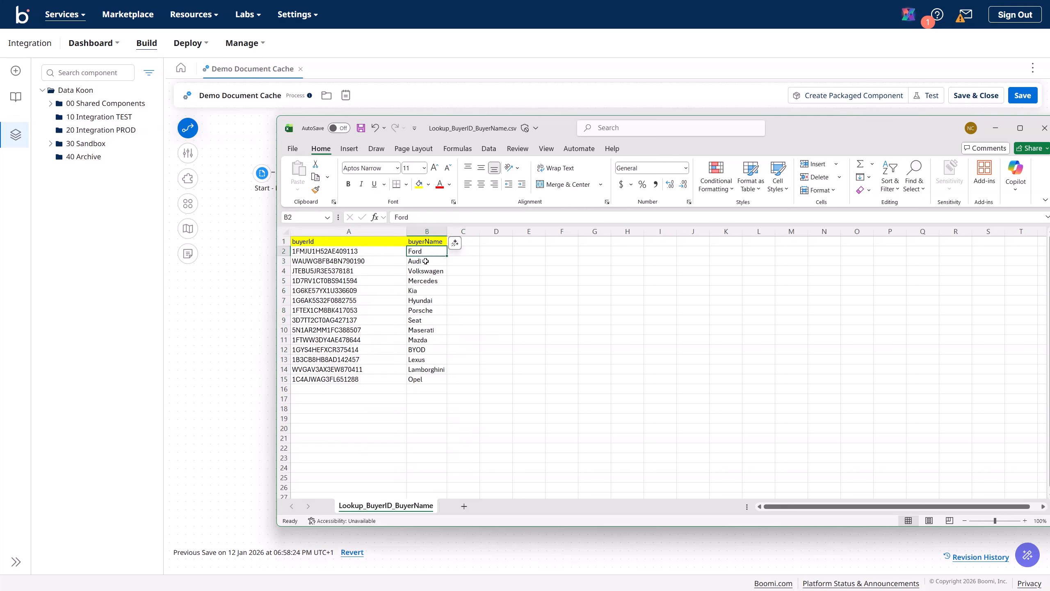
click(424, 261)
click(429, 274)
click(430, 300)
click(428, 330)
click(426, 350)
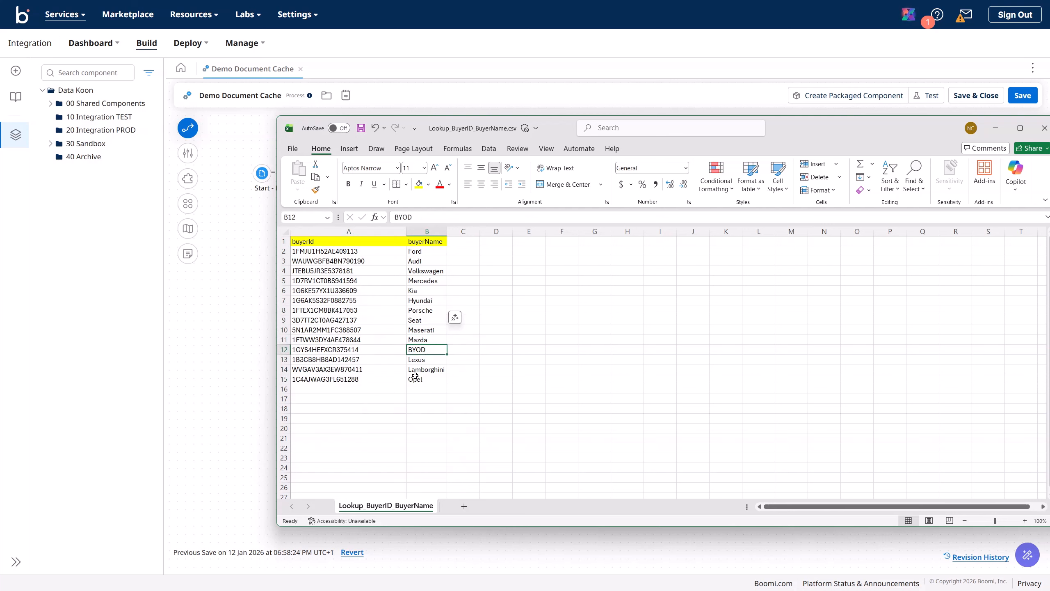
click(425, 369)
click(381, 299)
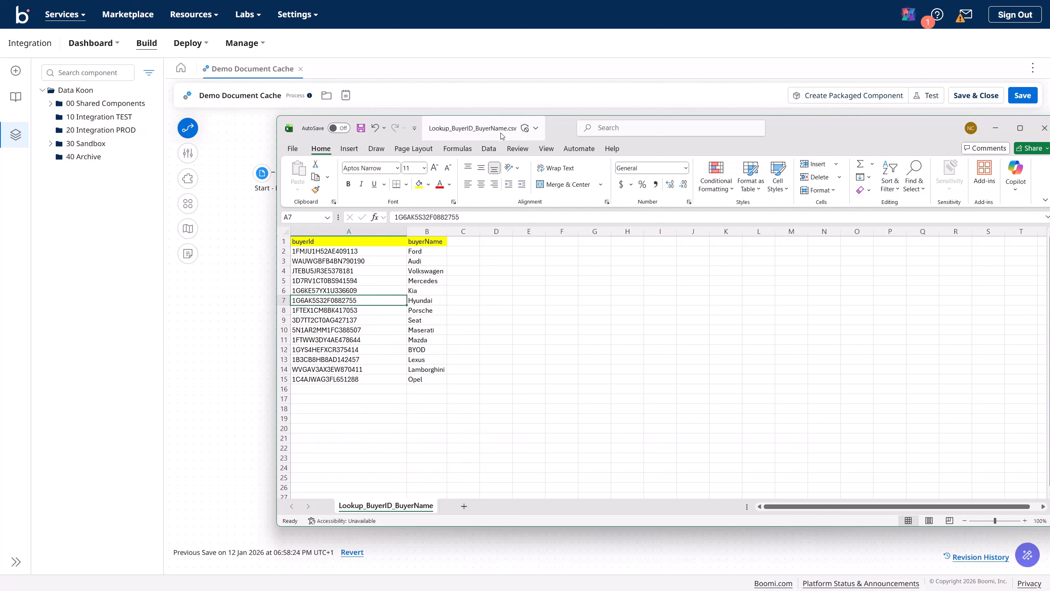
drag(791, 130, 1049, 136)
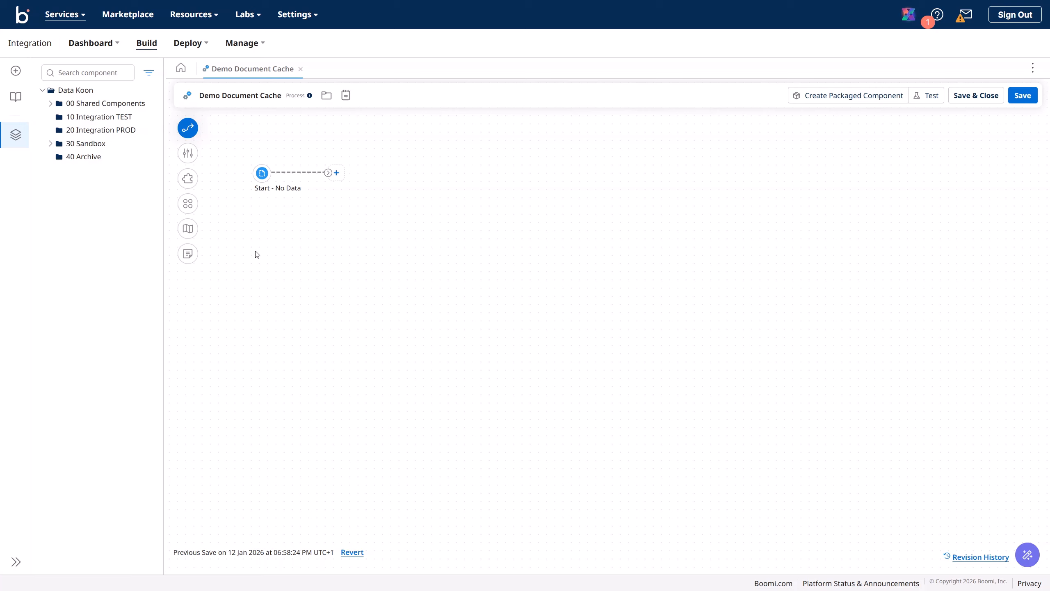
Add a Message step after the Start step and set its display name to Lookup Data.
click(336, 173)
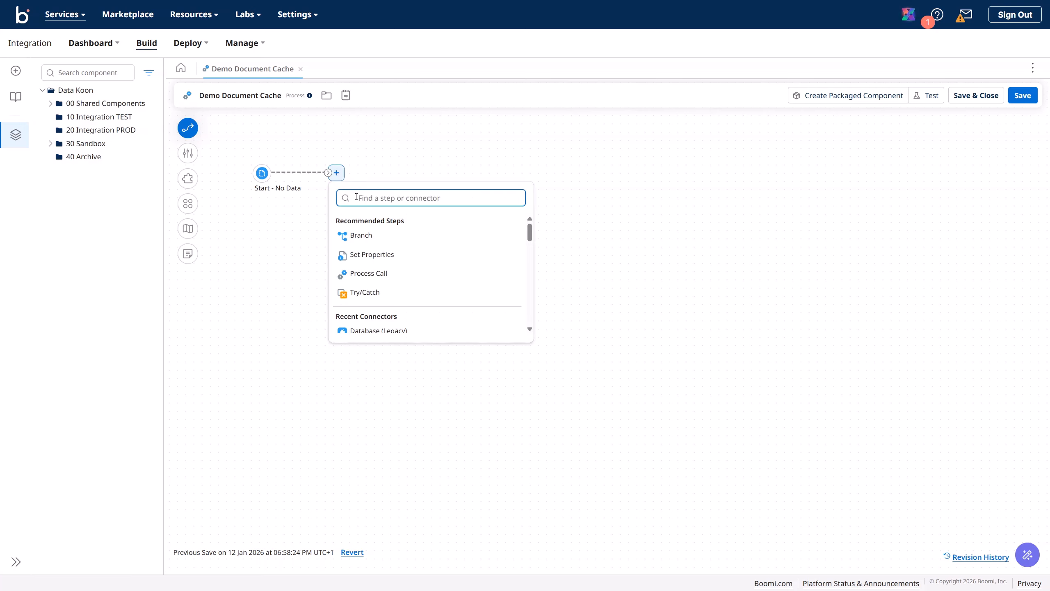
text(message)
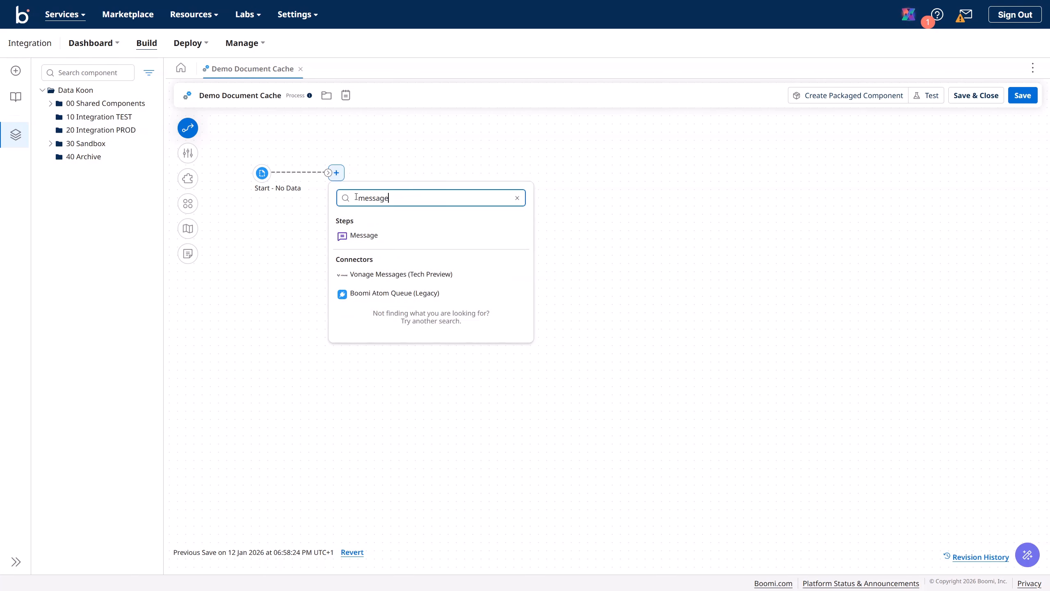
click(364, 235)
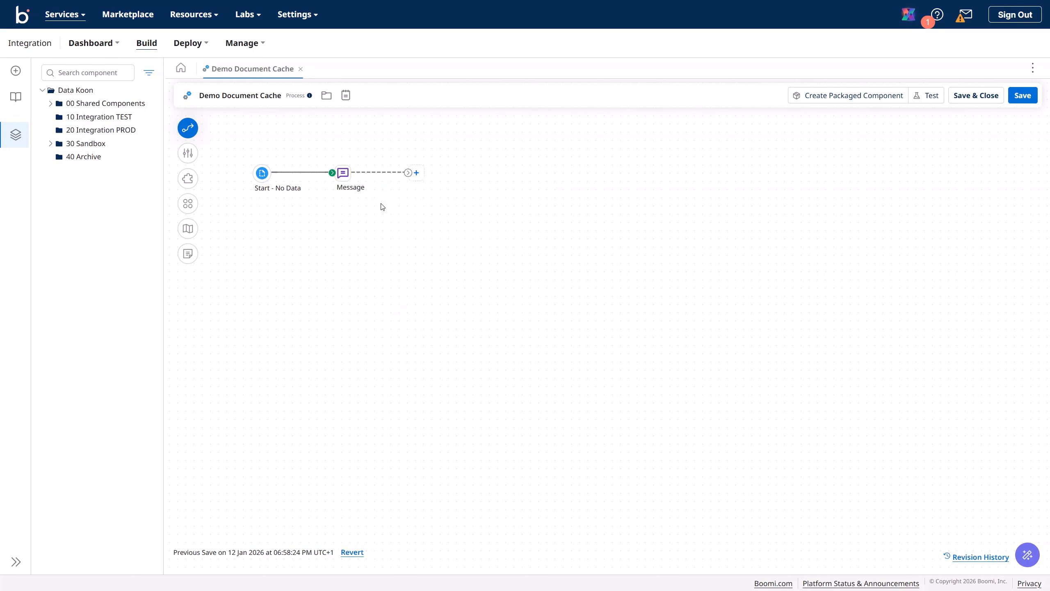
double_click(347, 184)
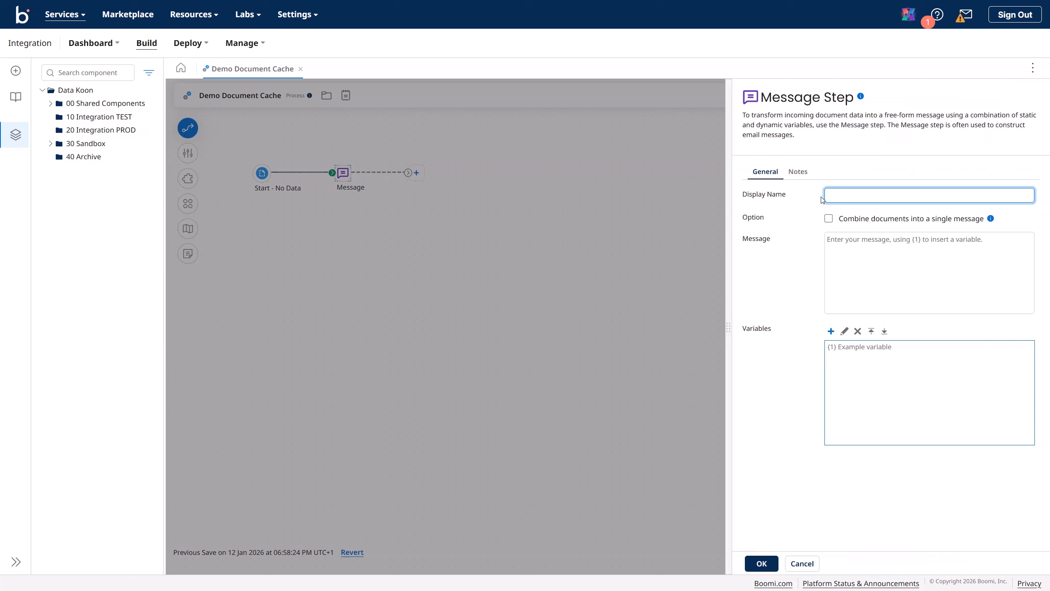
click(835, 191)
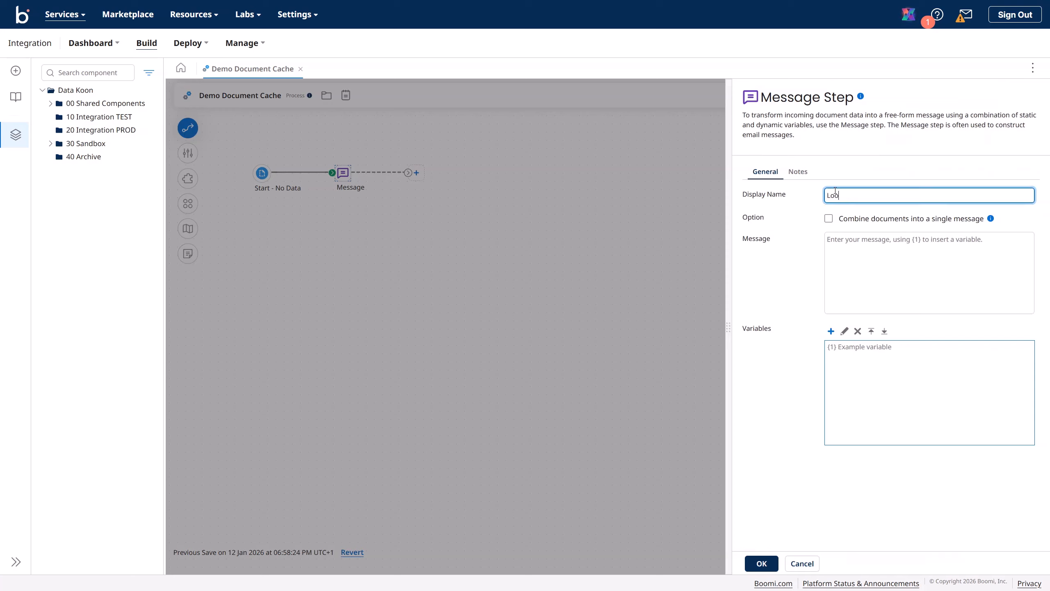
text(Looku)
key(Tab)
key(Tab)
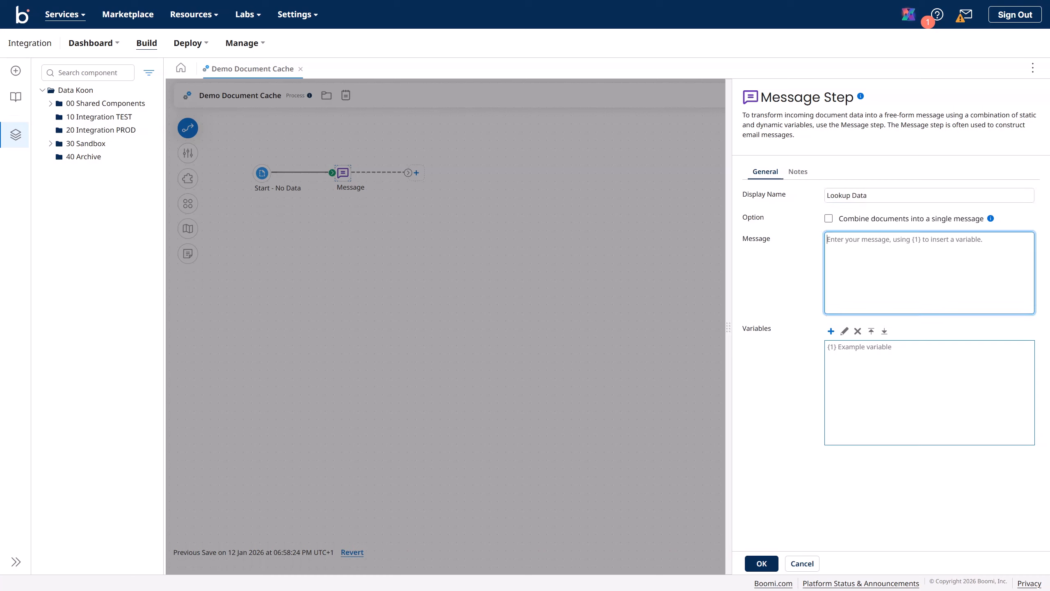
Paste the comma-separated buyerId,buyerName lookup rows as the Lookup Data step's message and confirm it.
key(super+Tab)
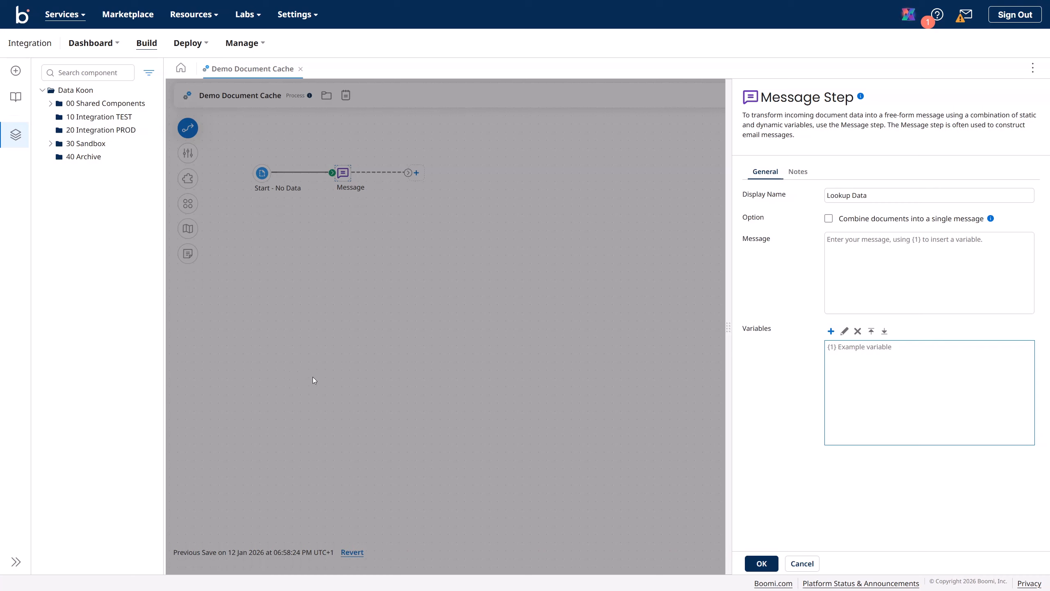
click(841, 243)
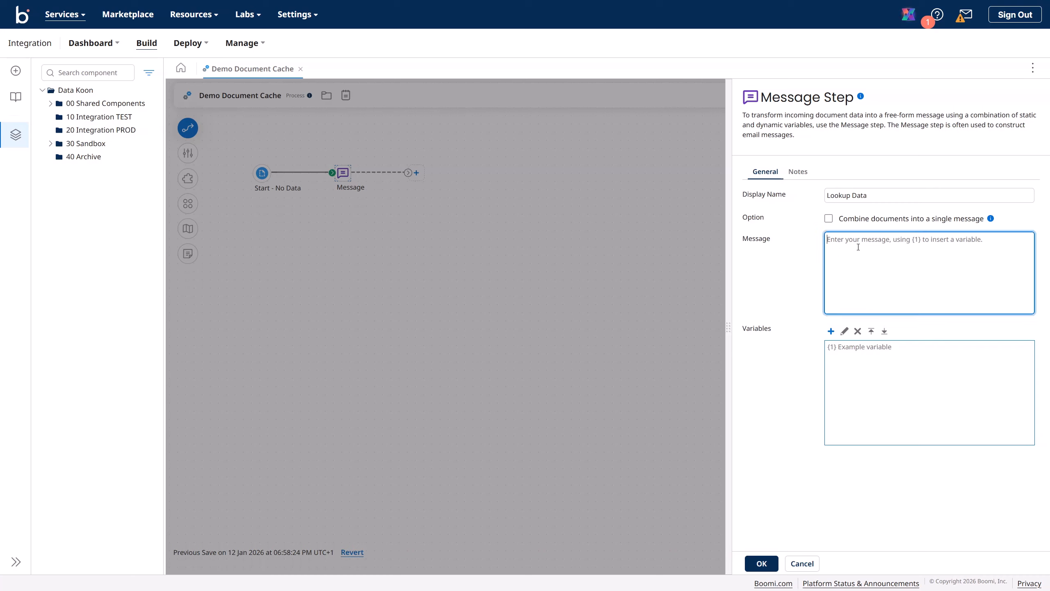
key(ctrl+v)
scroll(883, 280, up, 5)
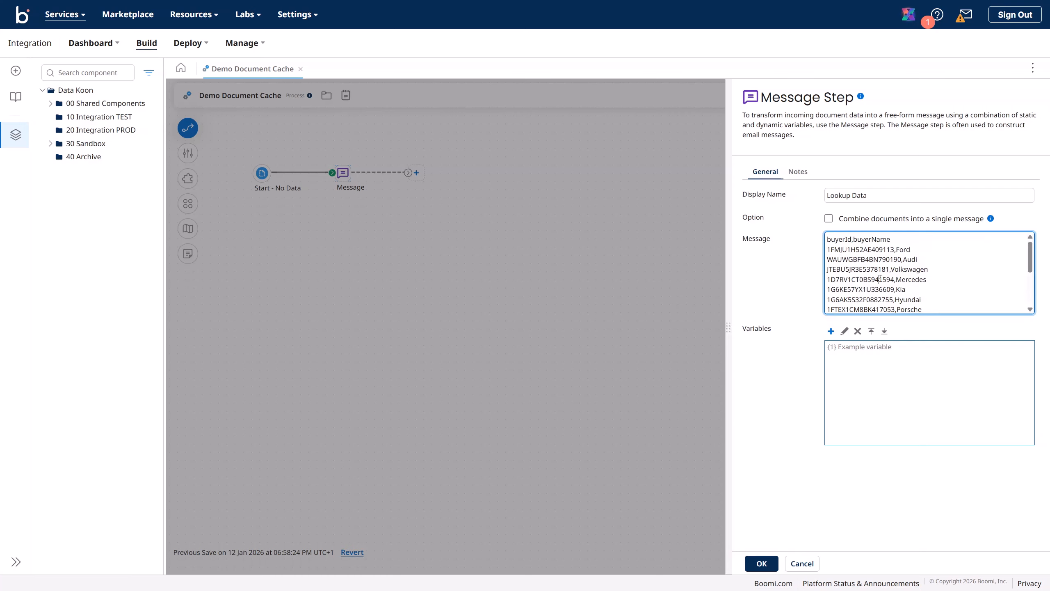
click(765, 563)
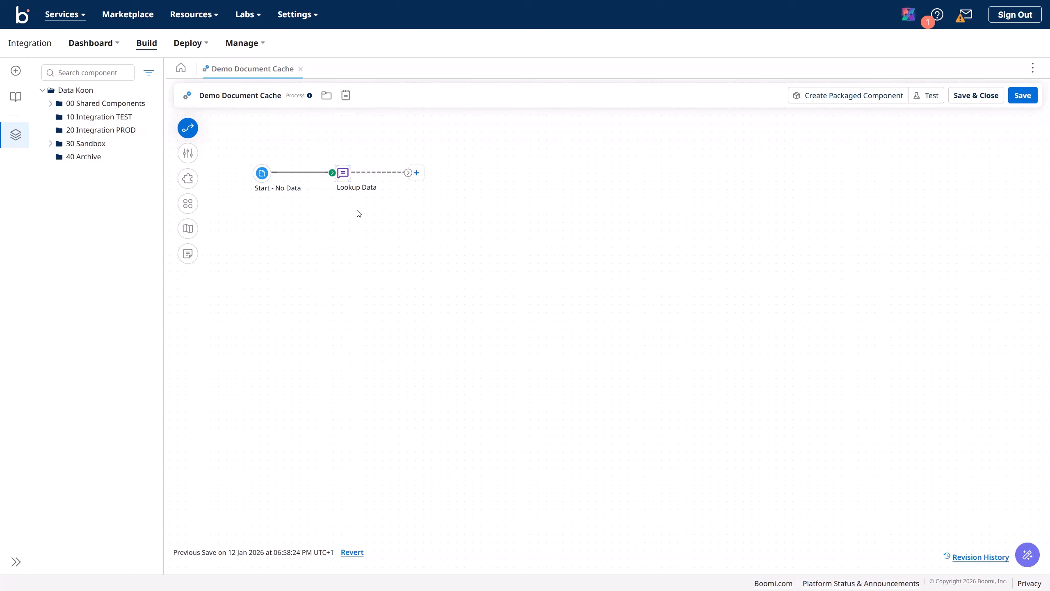
Add a Branch step after Lookup Data and set its number of branches to 3.
click(415, 173)
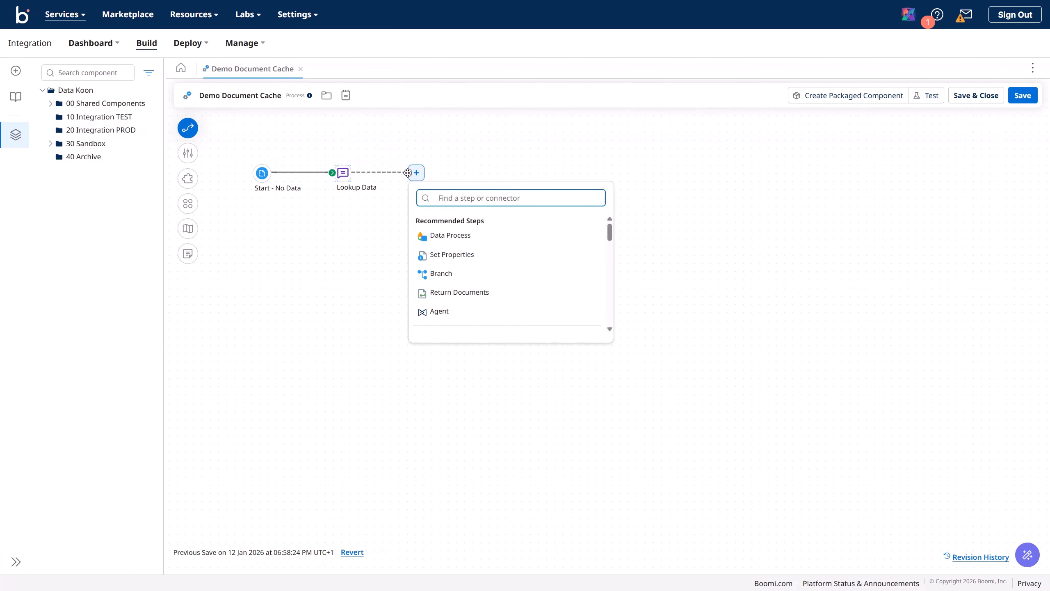
click(457, 273)
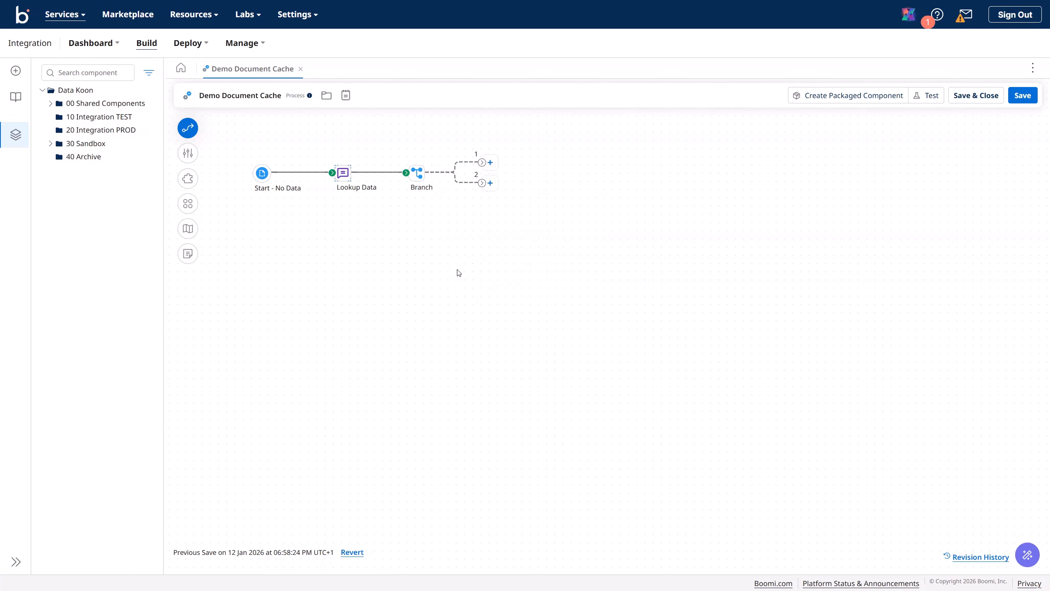
double_click(417, 174)
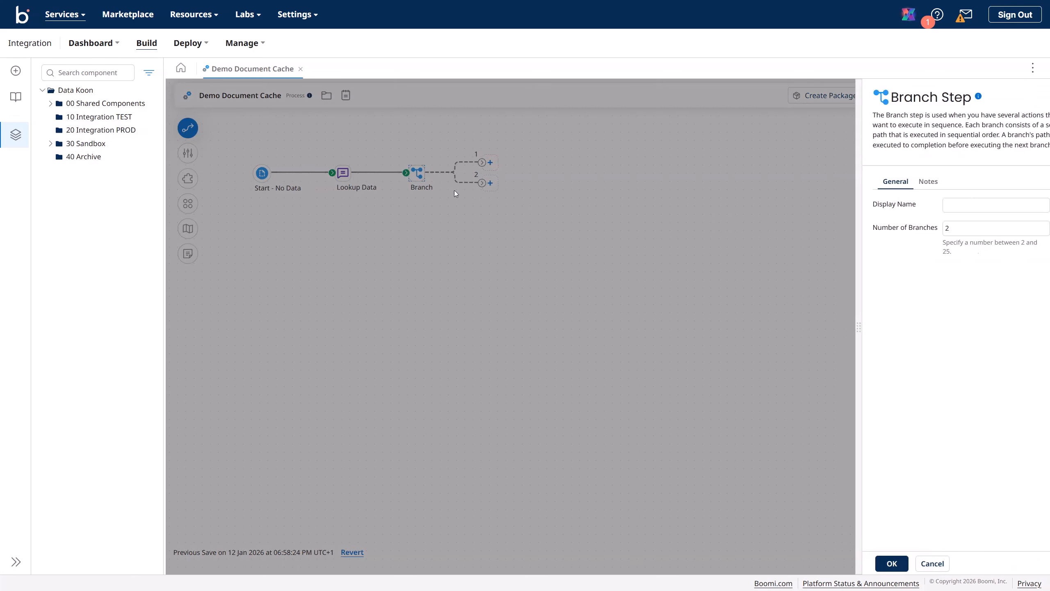
double_click(917, 227)
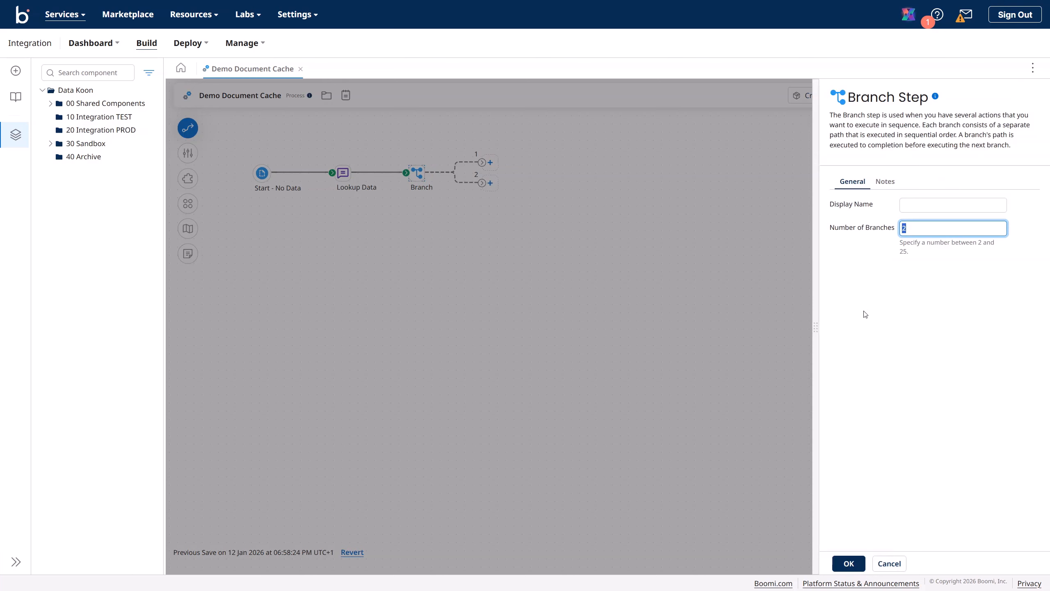
text(3)
click(849, 562)
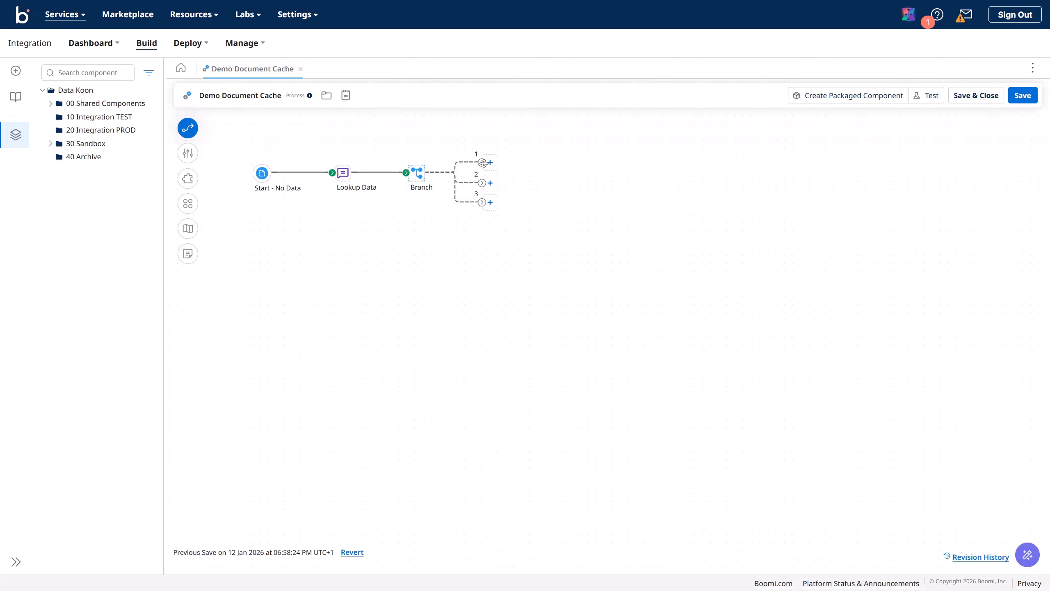
Change the Branch step's number of branches to 4.
click(491, 163)
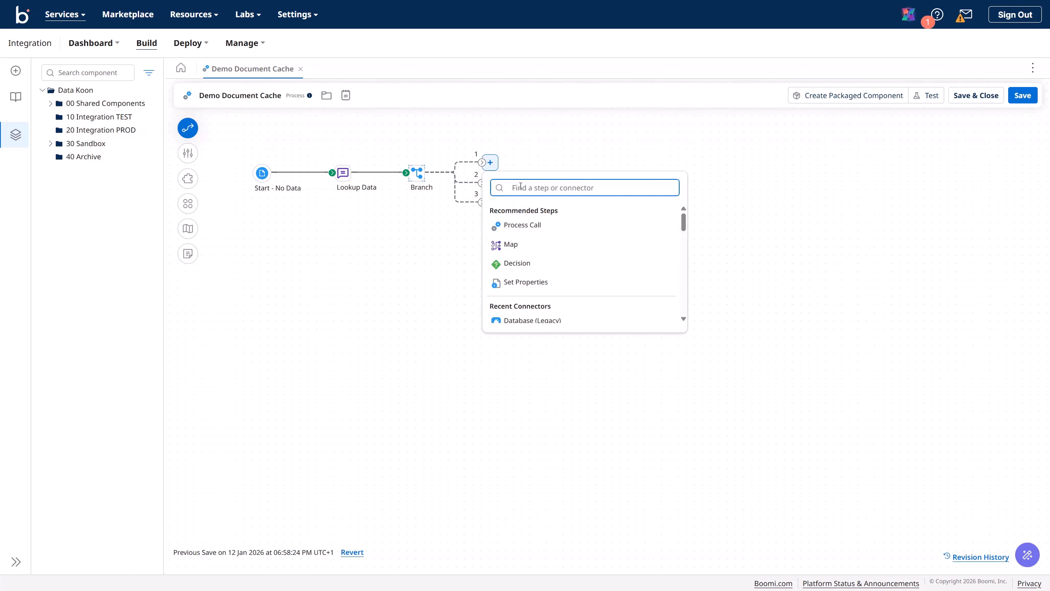
double_click(417, 173)
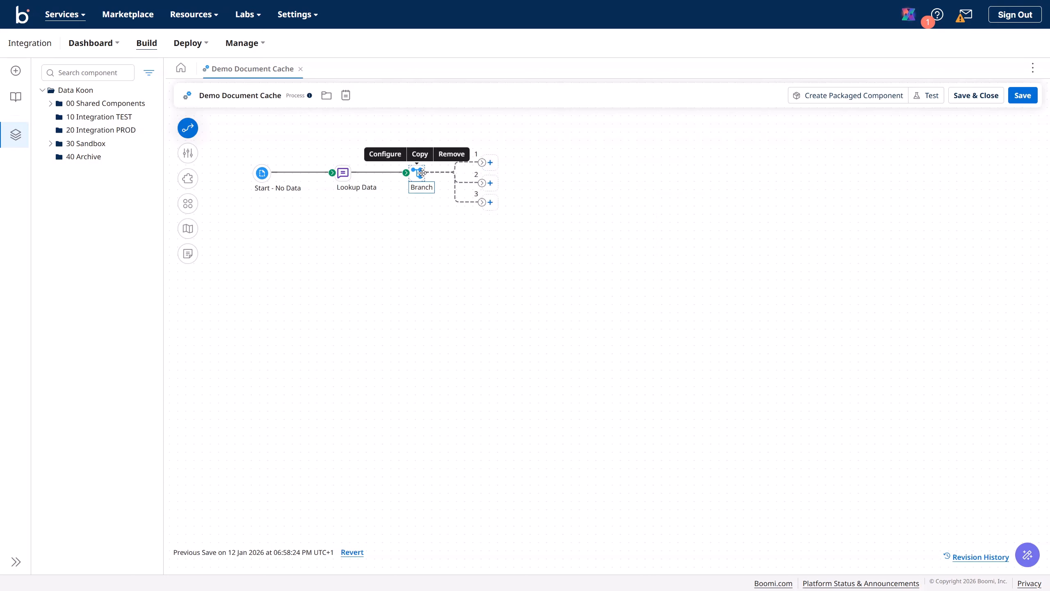
key(Tab)
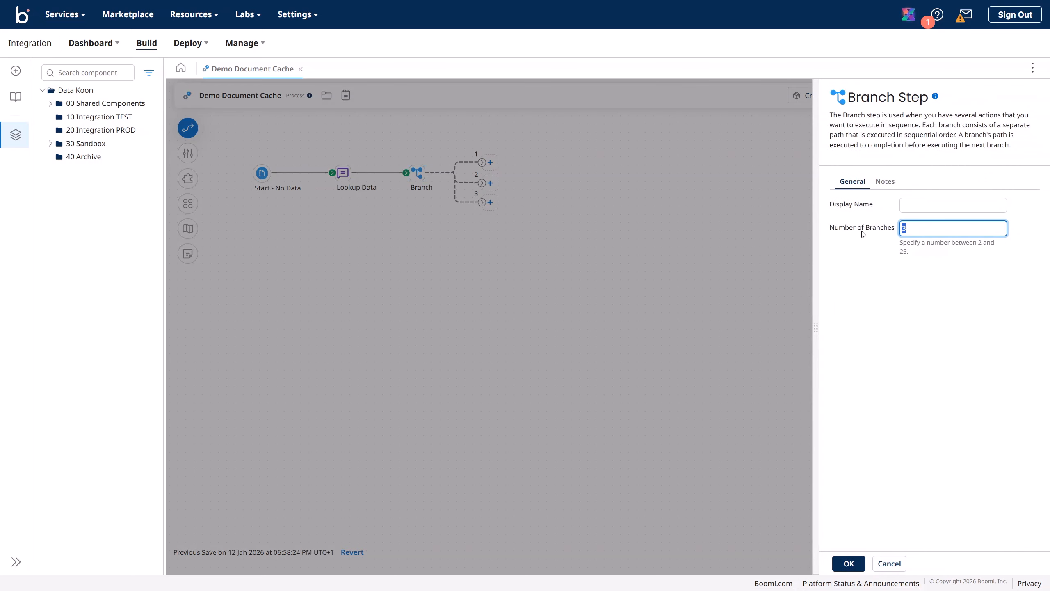
text(4)
click(854, 561)
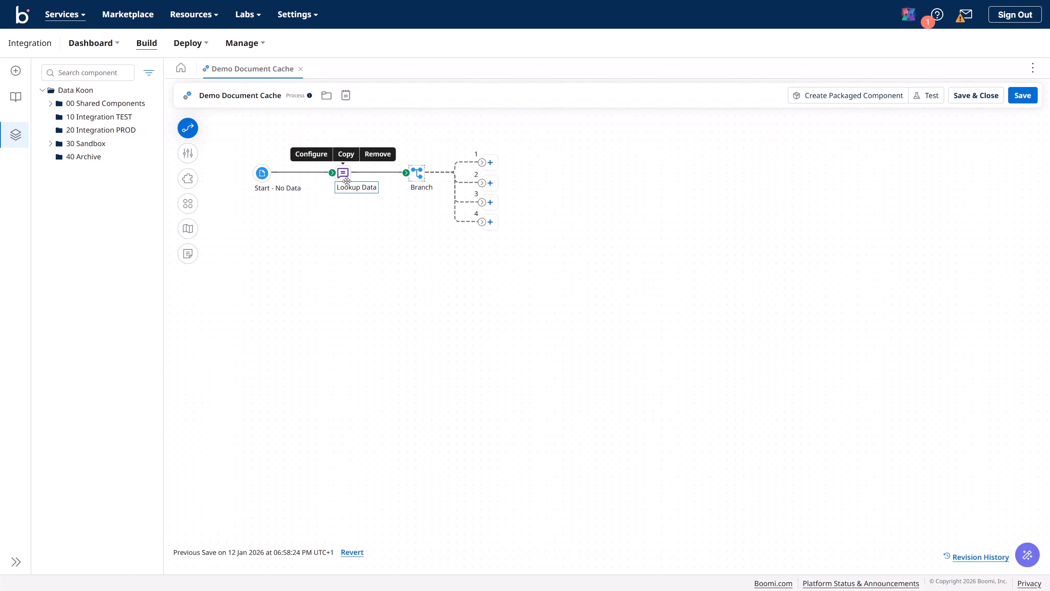
Disconnect Lookup Data from the Start and Branch steps and move it below them on the canvas.
mouse_move(417, 177)
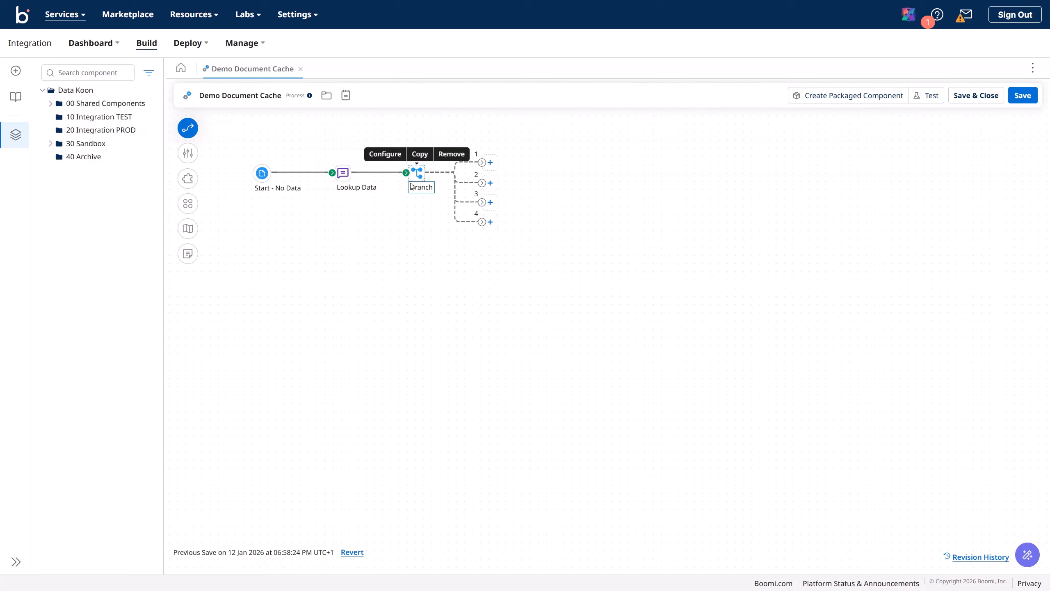
mouse_move(355, 188)
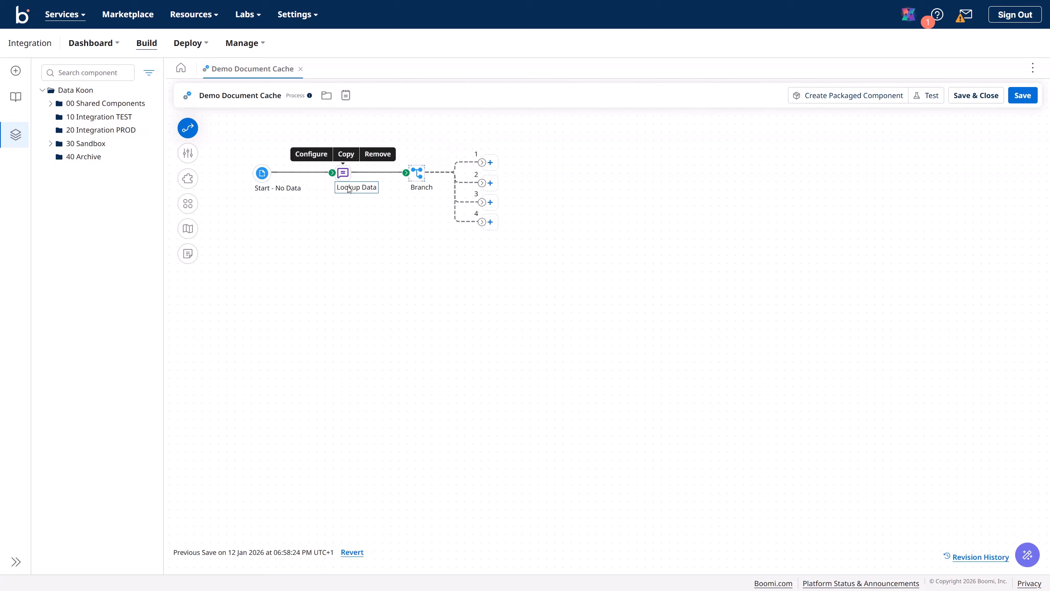
click(310, 171)
click(370, 173)
drag(343, 174, 343, 263)
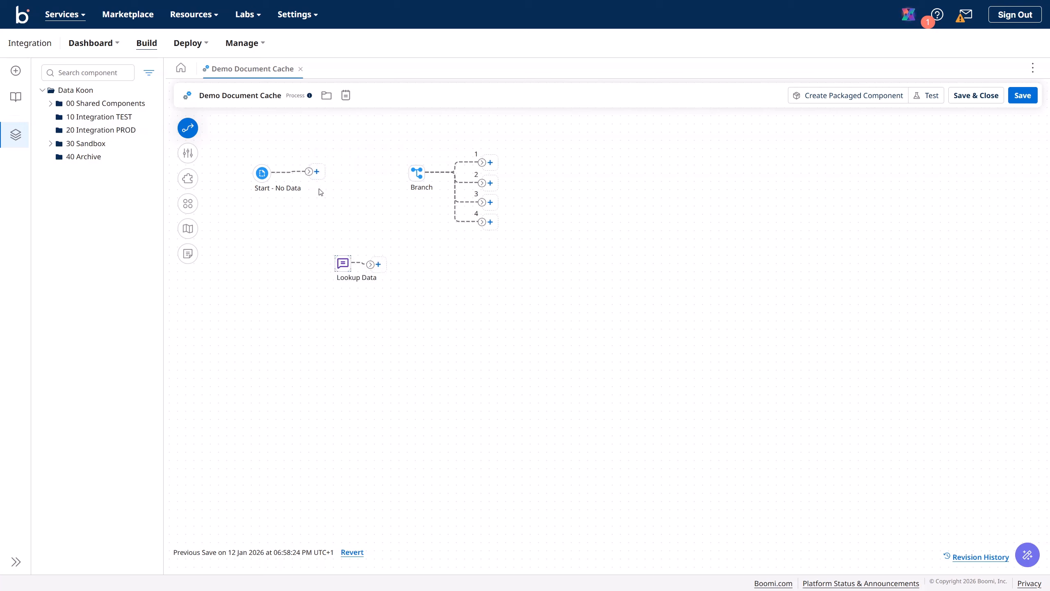
Connect the Start step to the Branch step and attach Lookup Data to the Branch's first path.
drag(309, 171, 407, 172)
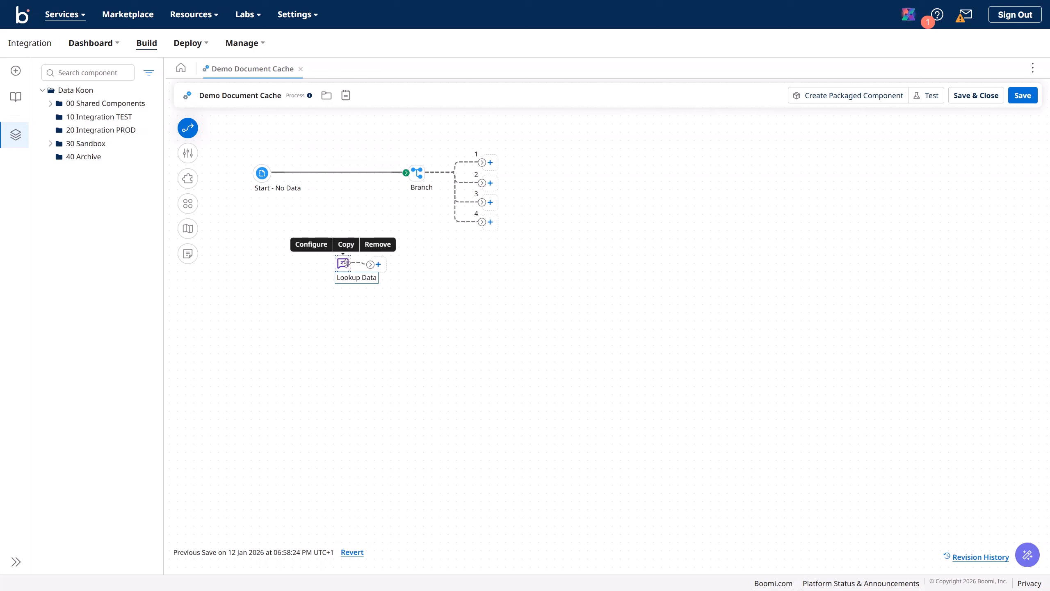
drag(341, 263, 523, 150)
click(523, 167)
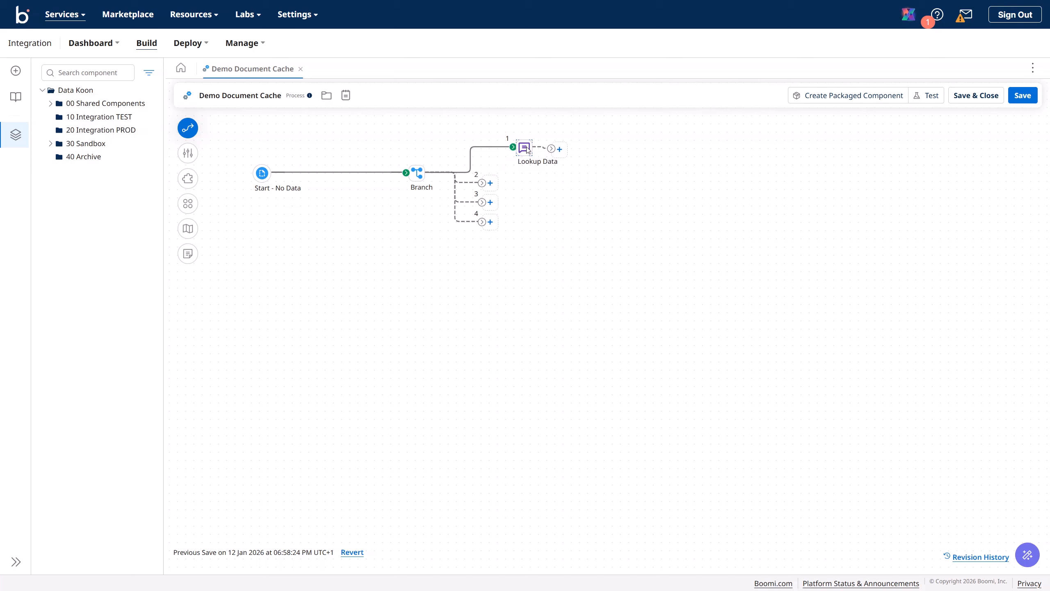
Add an Add to Cache step after Lookup Data and place it in line with Lookup Data on the first branch.
click(558, 150)
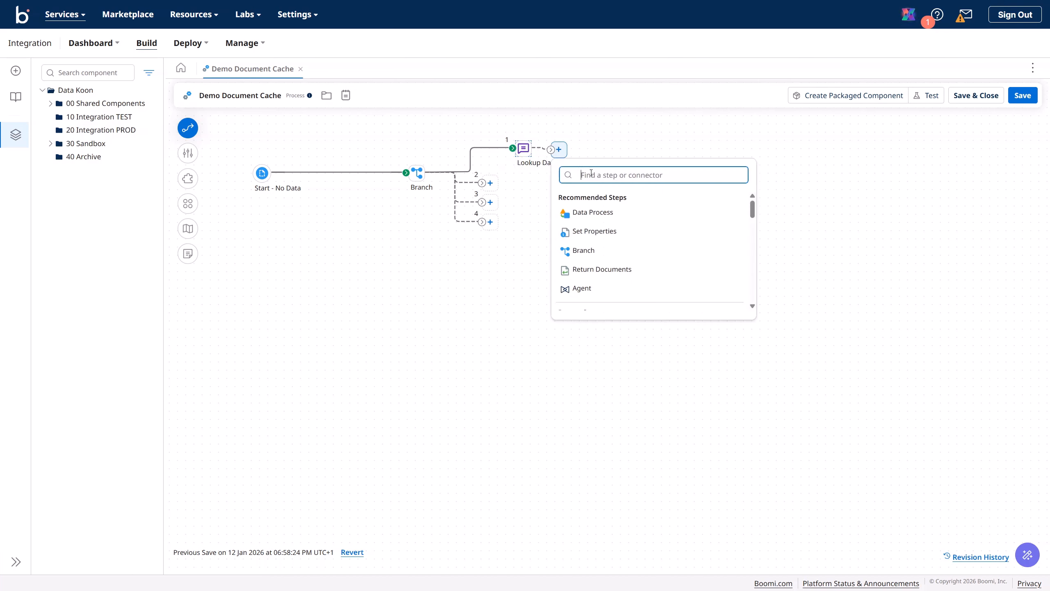
text(add)
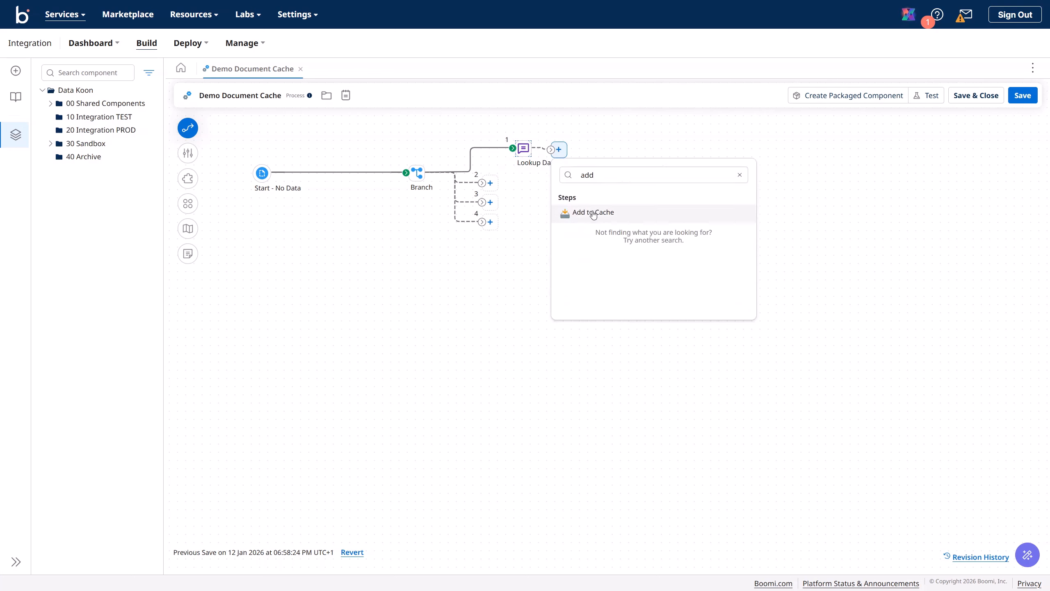
click(592, 211)
click(565, 150)
drag(571, 154, 625, 148)
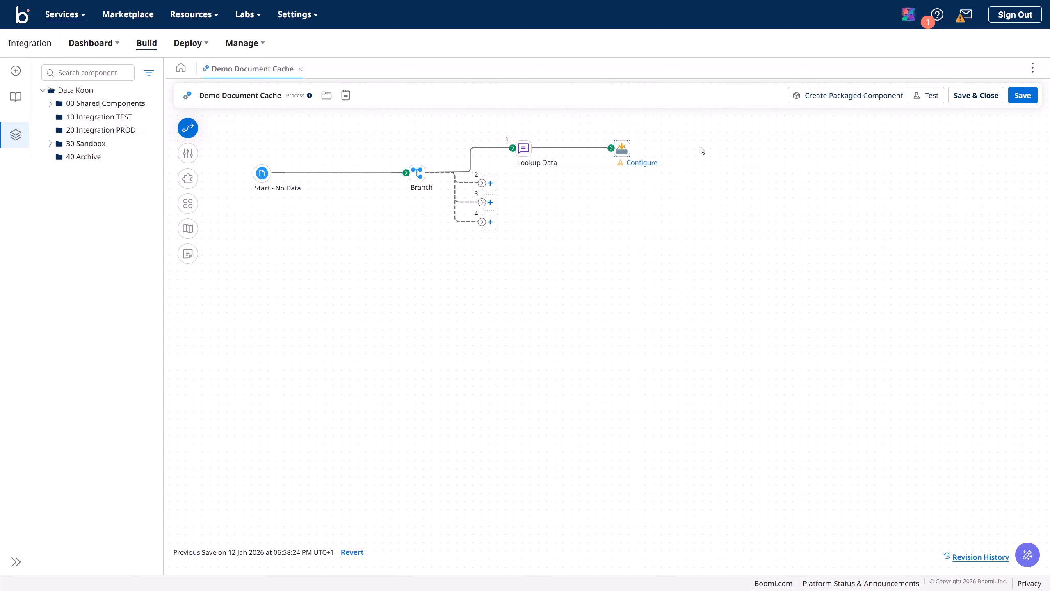
Name the Add to Cache step Add Documents to Cache and create and save a new document cache named Demo Document Cache.
double_click(625, 147)
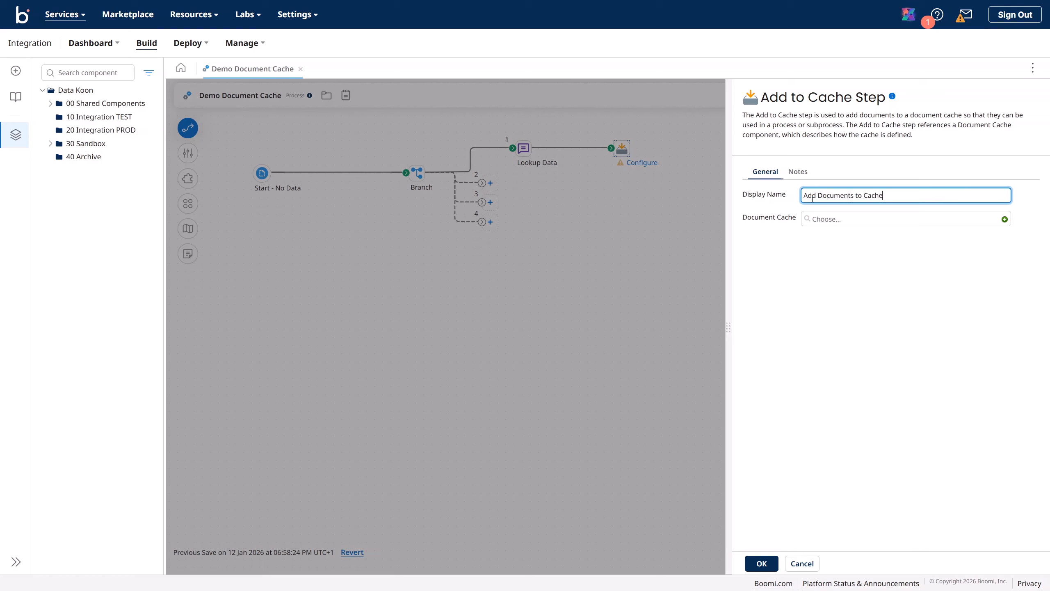
click(1004, 218)
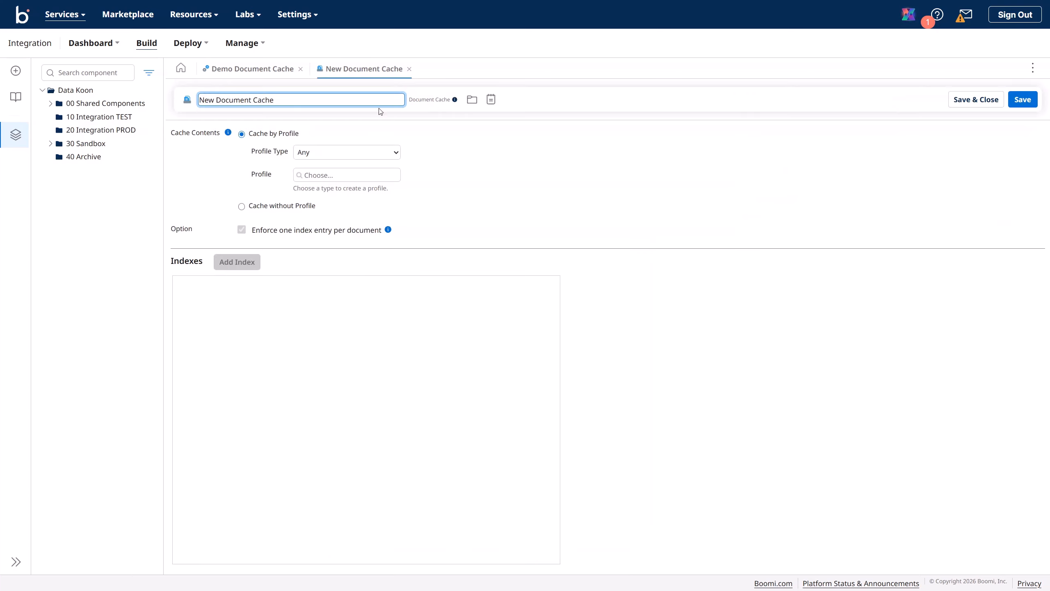
double_click(213, 100)
text(Demo)
click(1020, 101)
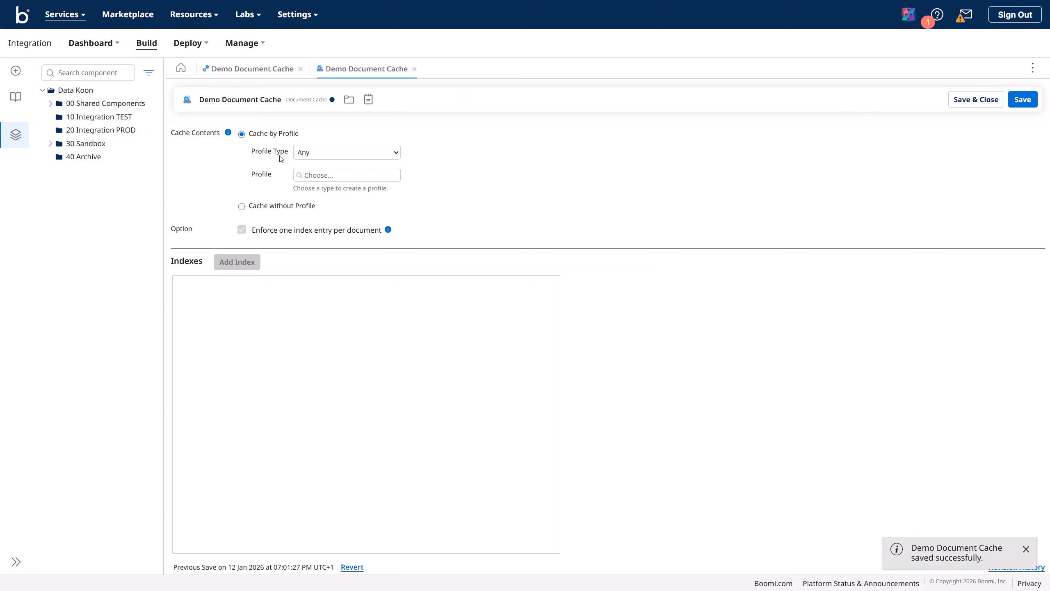
Set the cache's profile type to Flat File and create a new profile named Lookup Data Flat File Profile.
click(314, 155)
click(321, 206)
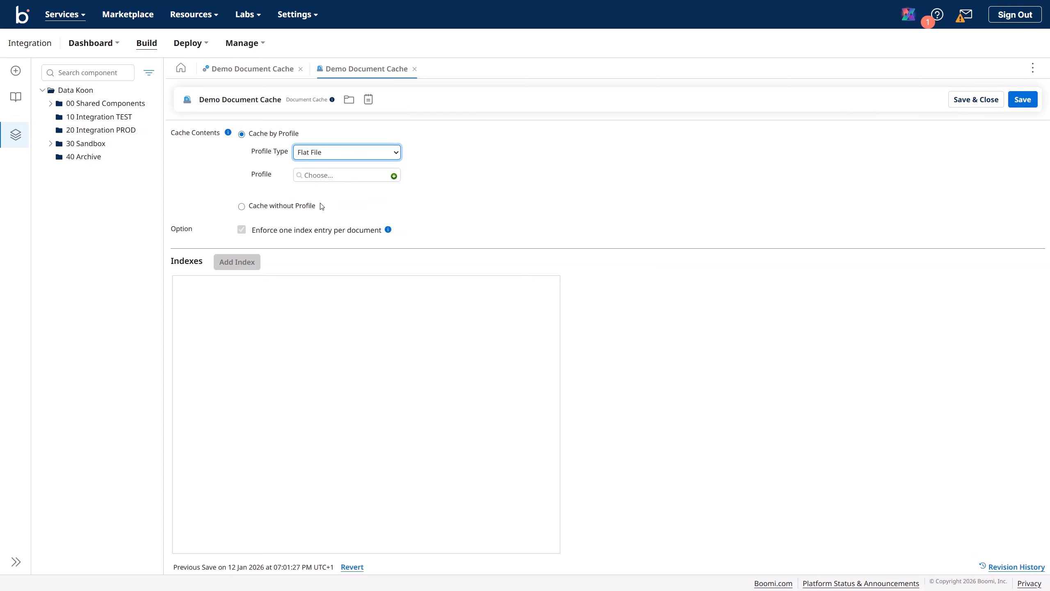
click(393, 176)
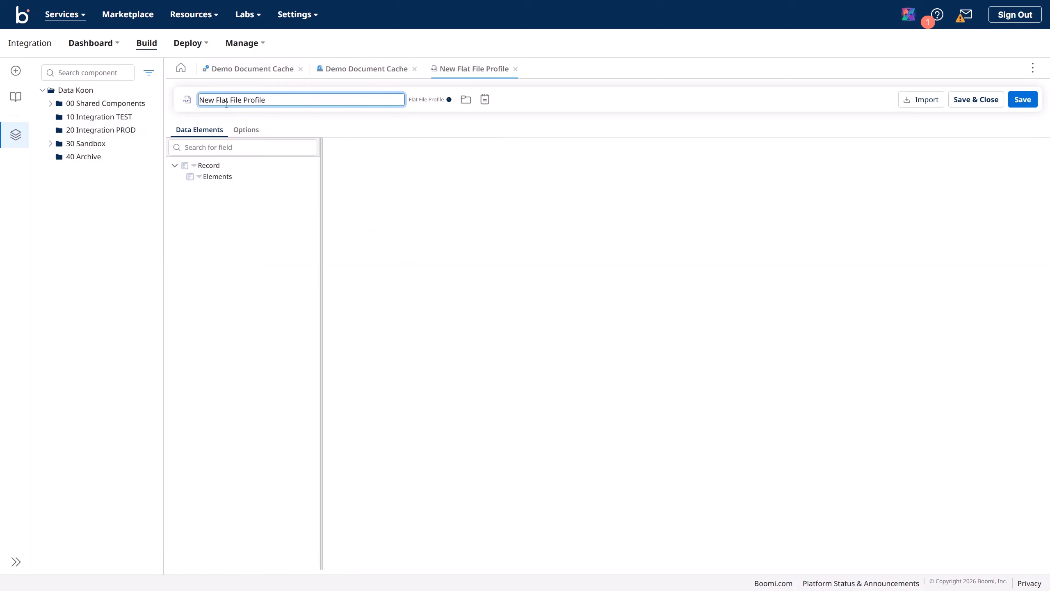
double_click(206, 100)
text(Lookup Data)
Configure the flat file profile as a comma-delimited file that uses column headers.
click(246, 129)
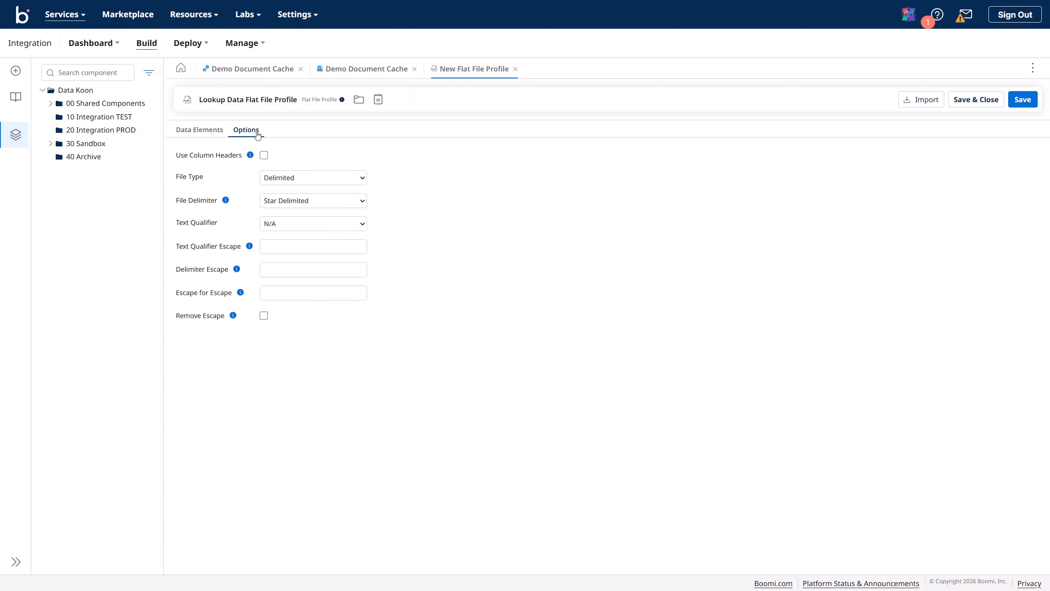
click(271, 182)
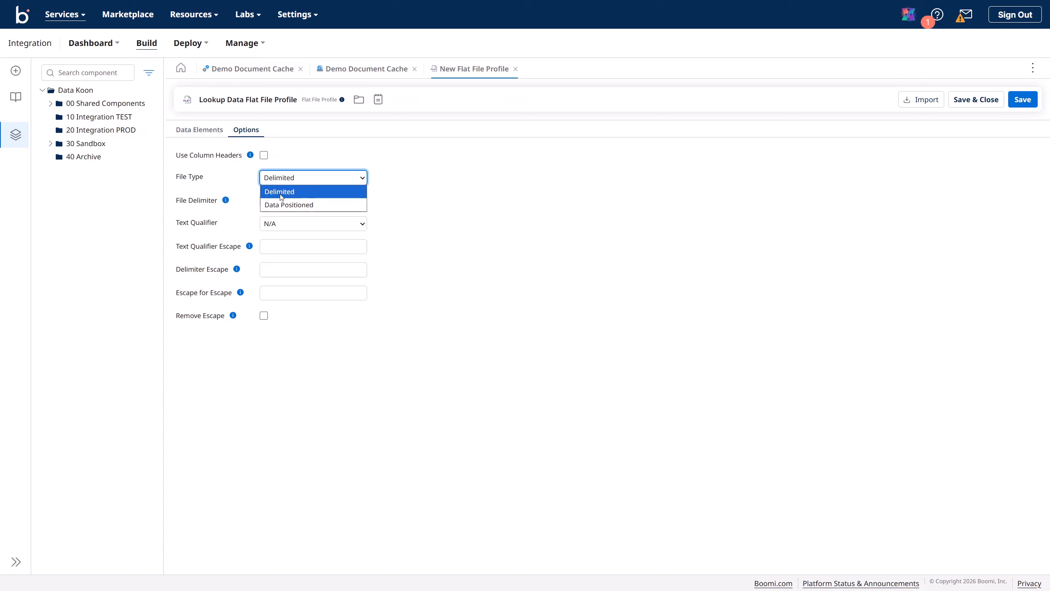
click(280, 192)
click(274, 201)
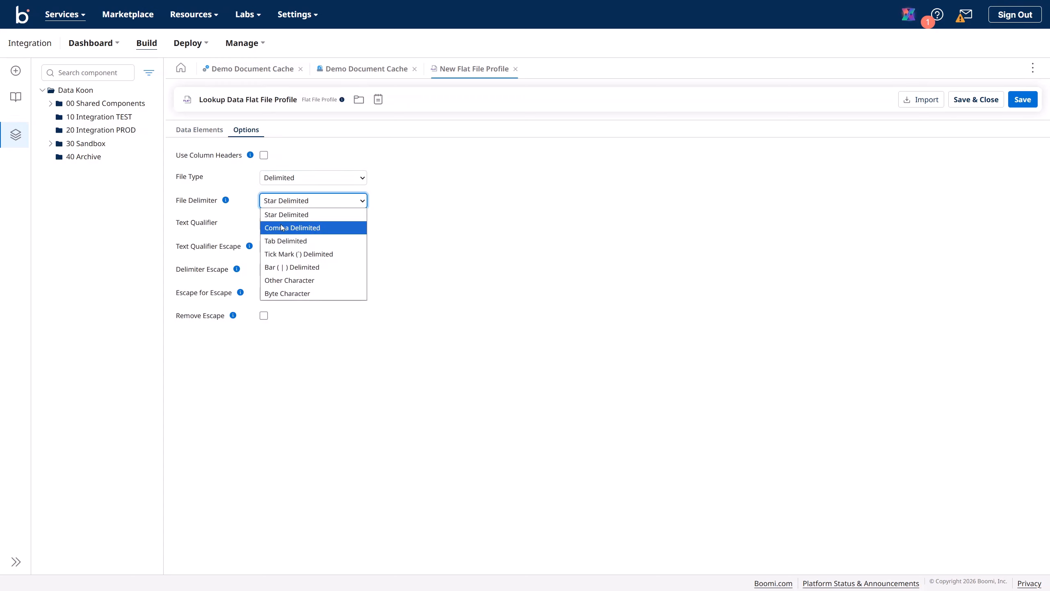
click(263, 227)
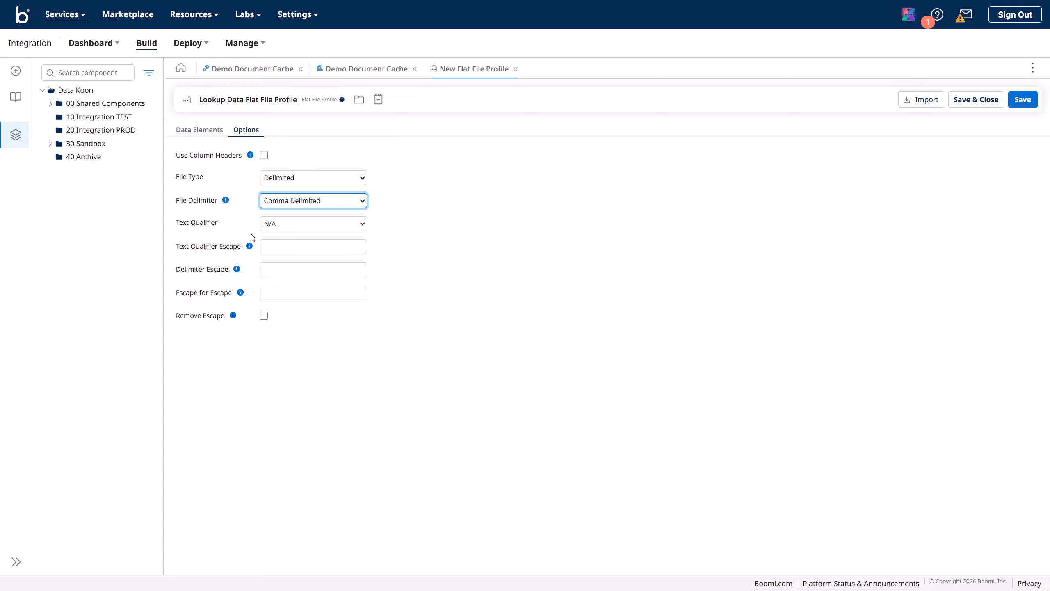
click(264, 156)
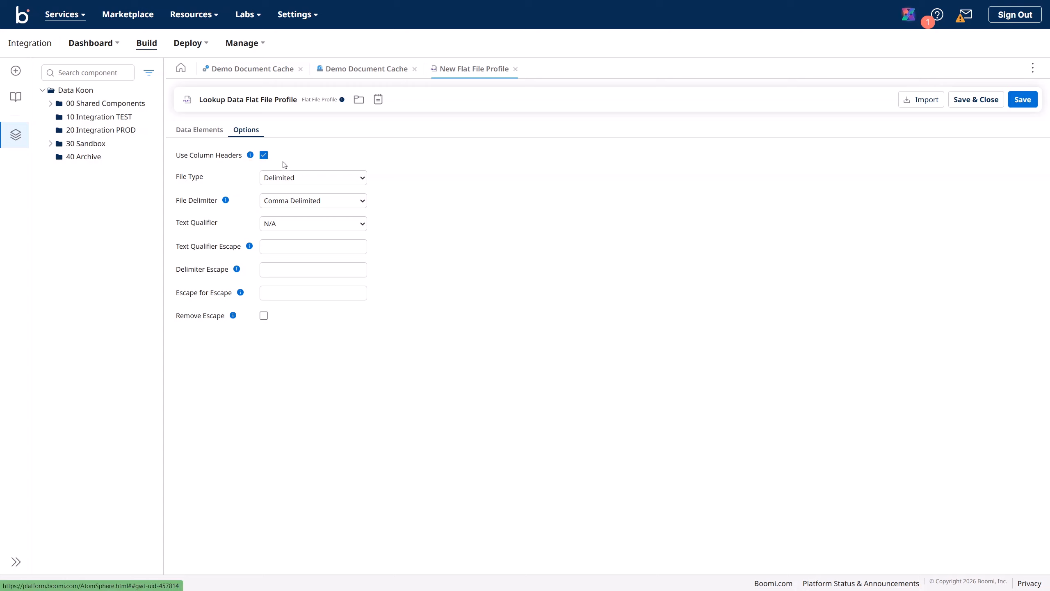
Import the record structure from Lookup_BuyerID_BuyerName.csv into the flat file profile and expand its elements.
click(210, 132)
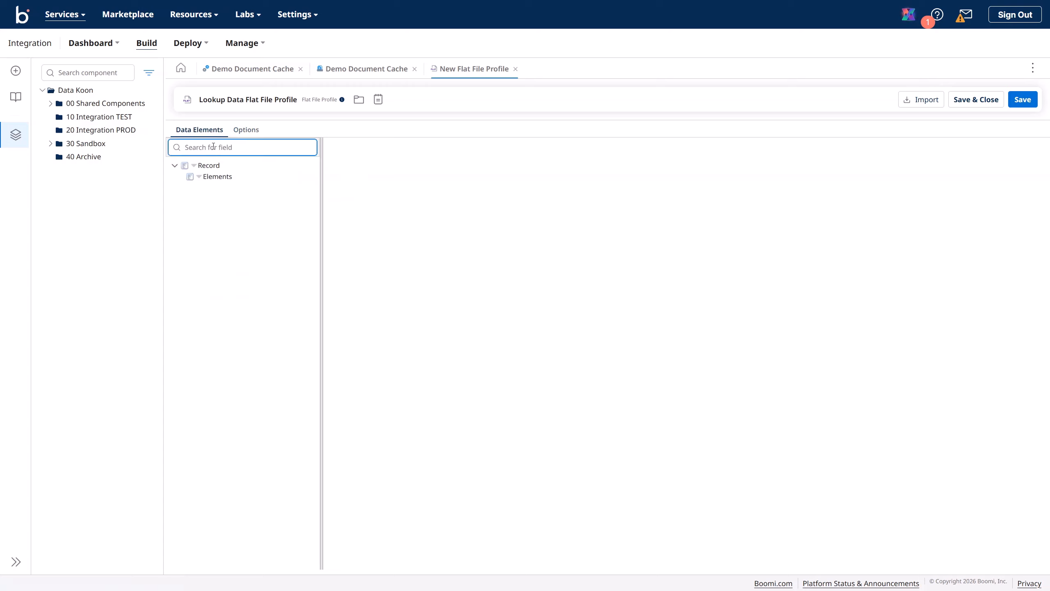
click(211, 166)
click(912, 100)
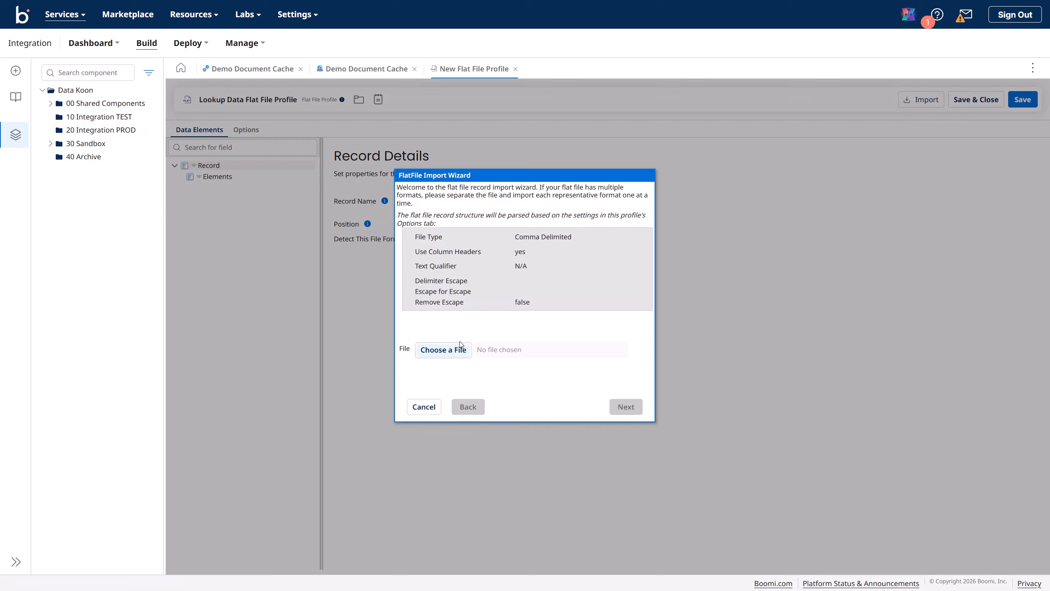
click(439, 351)
click(958, 354)
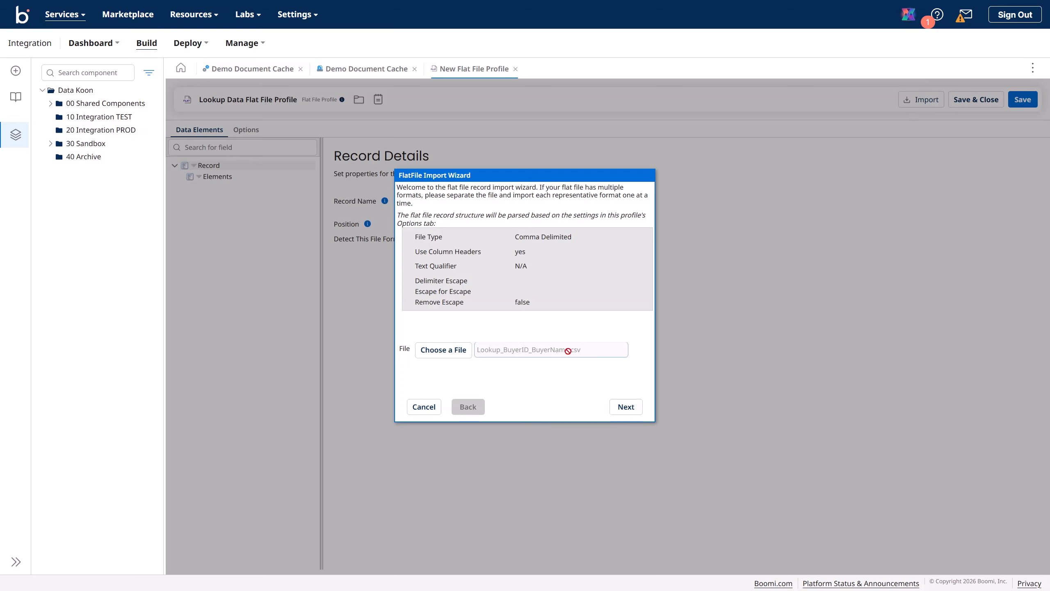
click(622, 405)
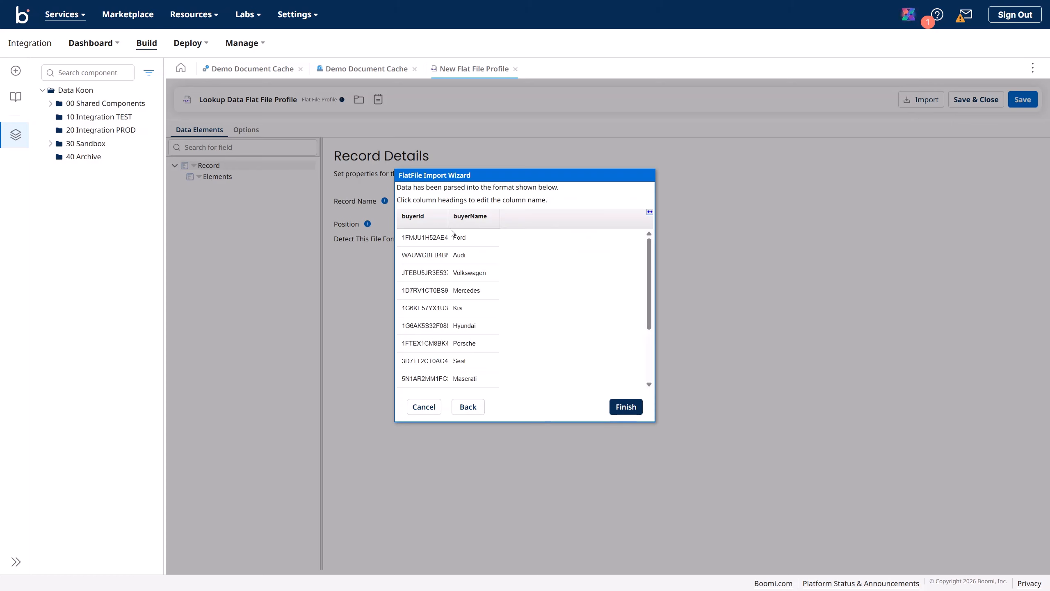
scroll(480, 290, down, 2)
scroll(487, 299, up, 1)
scroll(486, 299, up, 2)
click(626, 406)
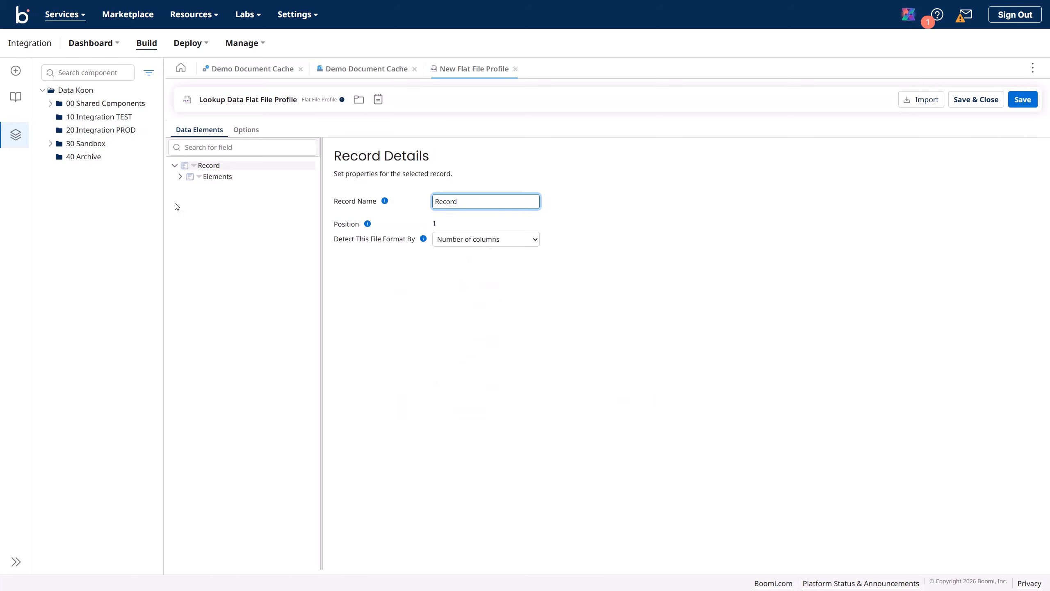
click(180, 177)
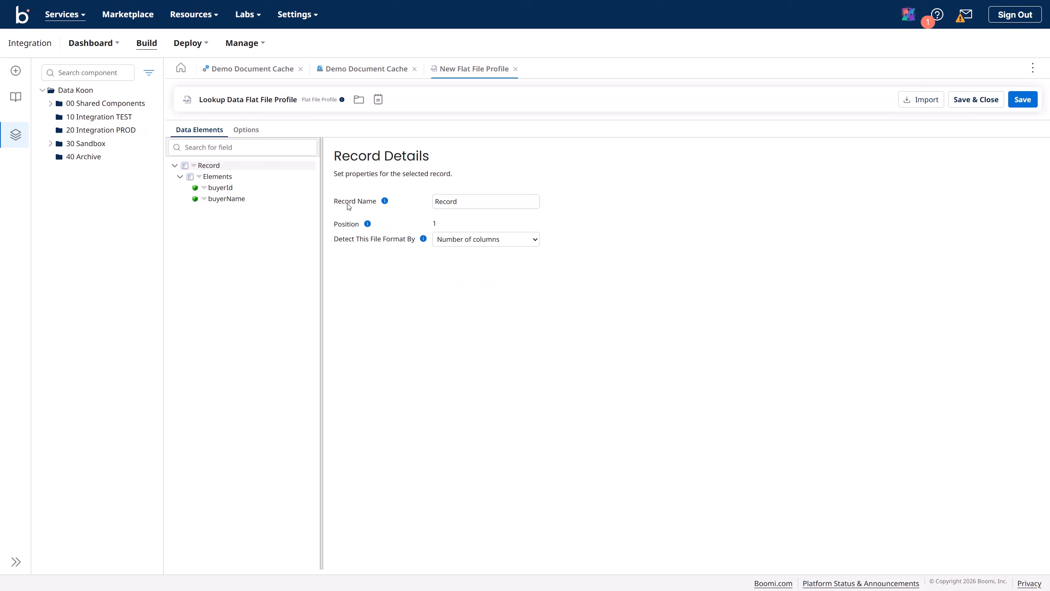
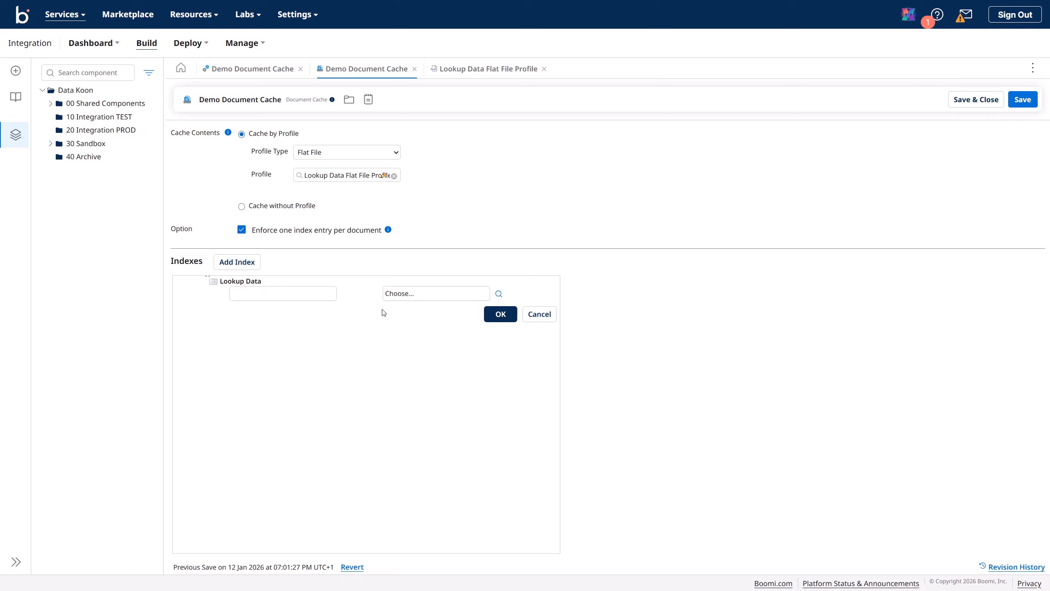
Cancel choosing a document property key and delete the Lookup Data index from the document cache.
click(498, 293)
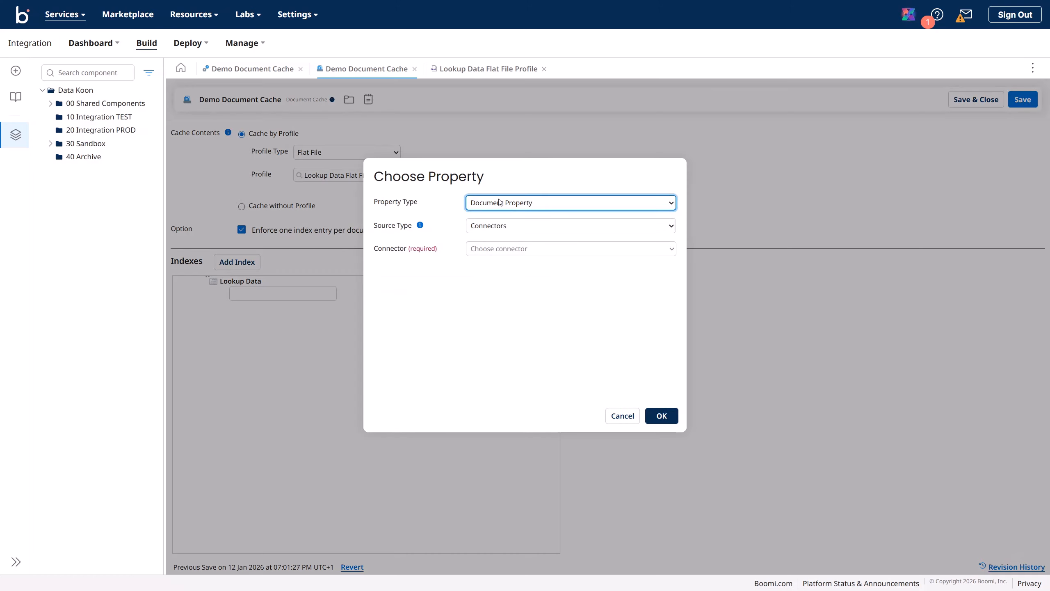
click(618, 415)
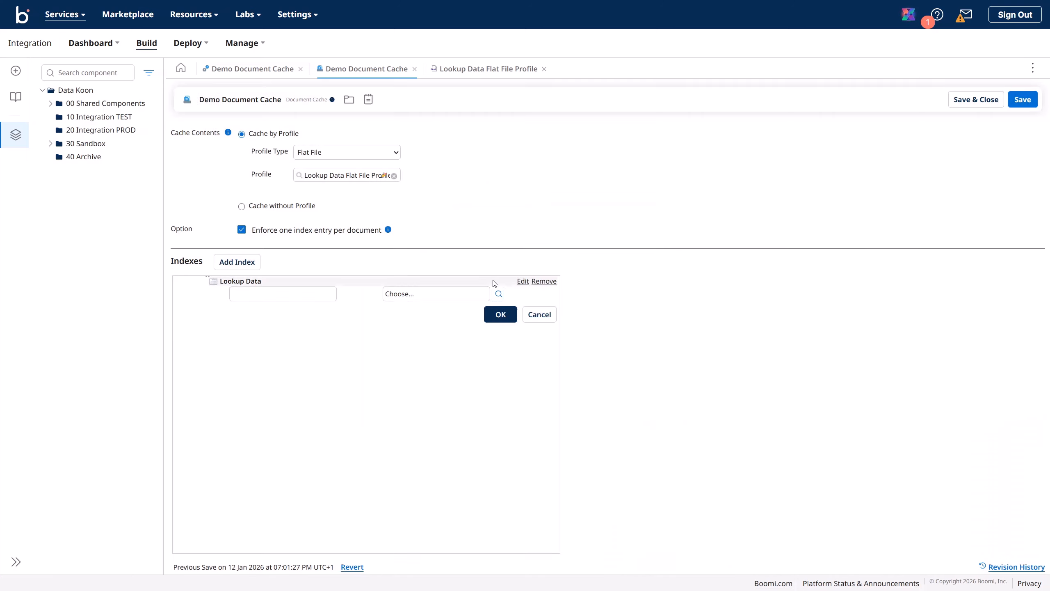
click(544, 282)
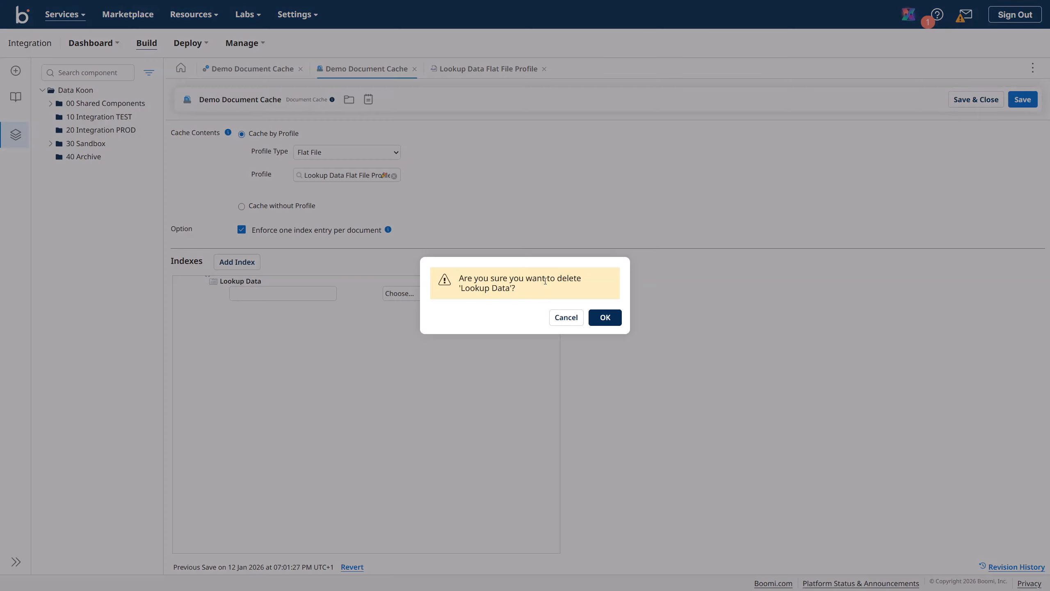
click(599, 315)
Add an index named Lookup Data to the document cache with the buyerId profile element as its key.
click(239, 264)
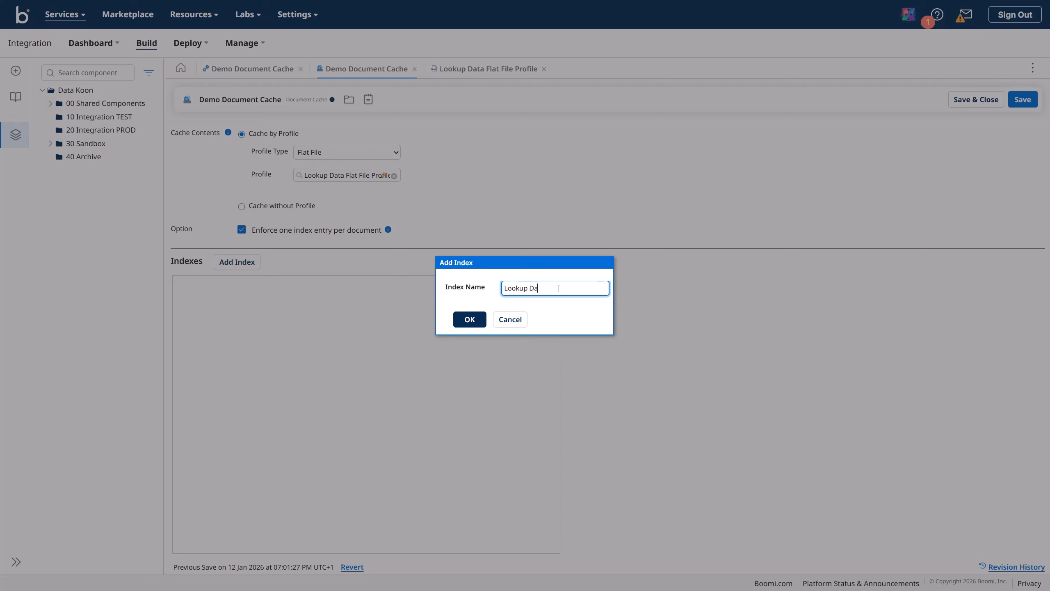
click(469, 319)
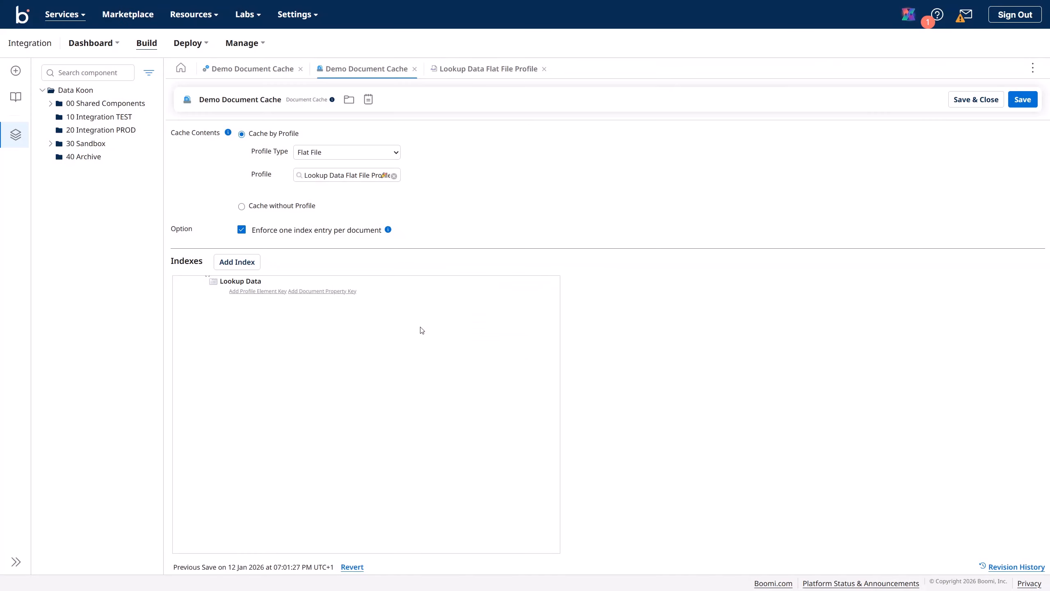
click(258, 293)
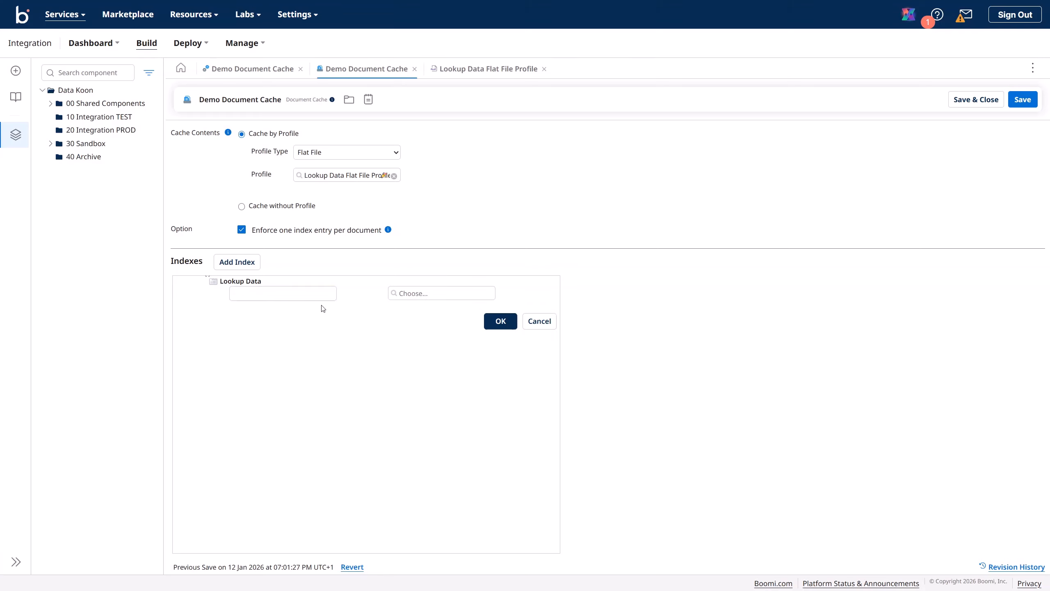
click(423, 298)
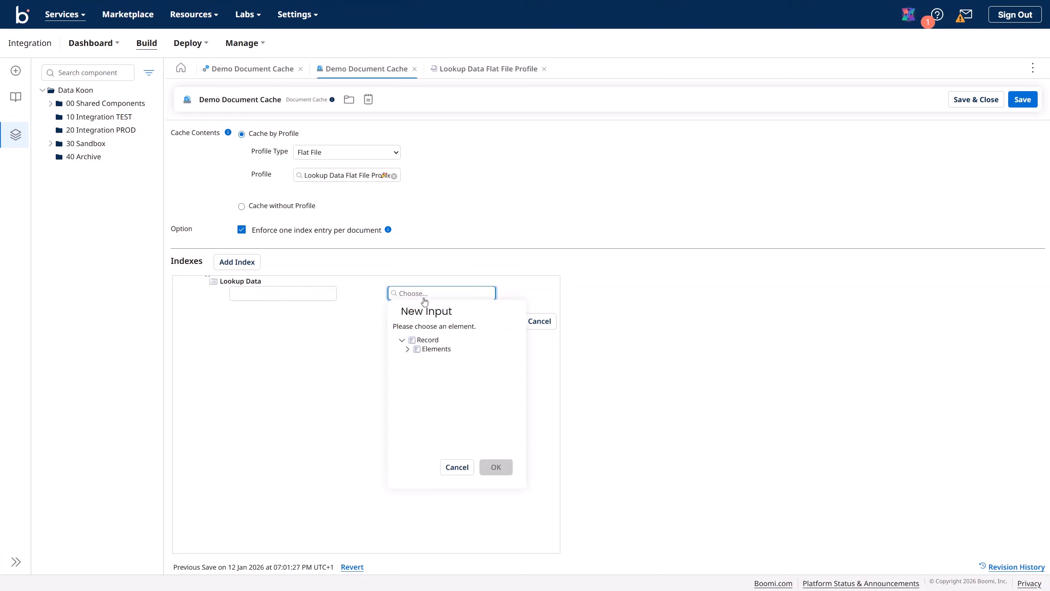
click(407, 349)
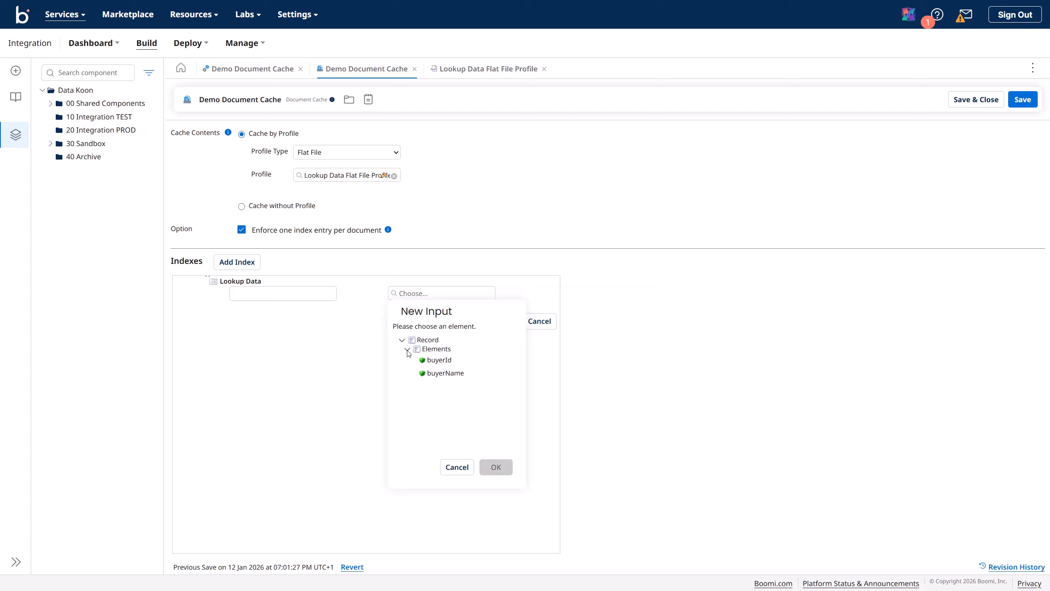
click(438, 360)
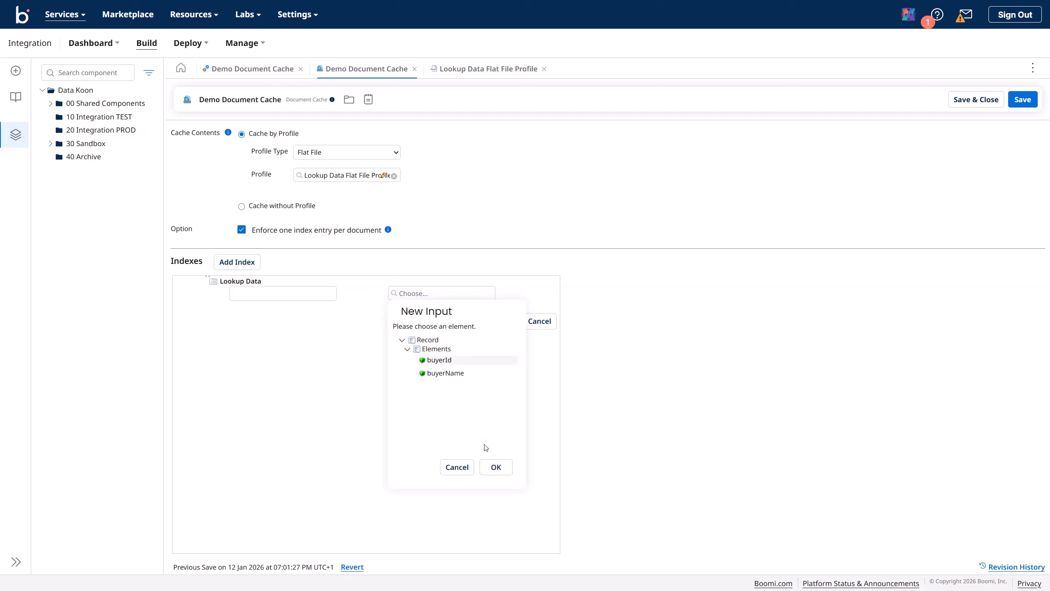
click(495, 466)
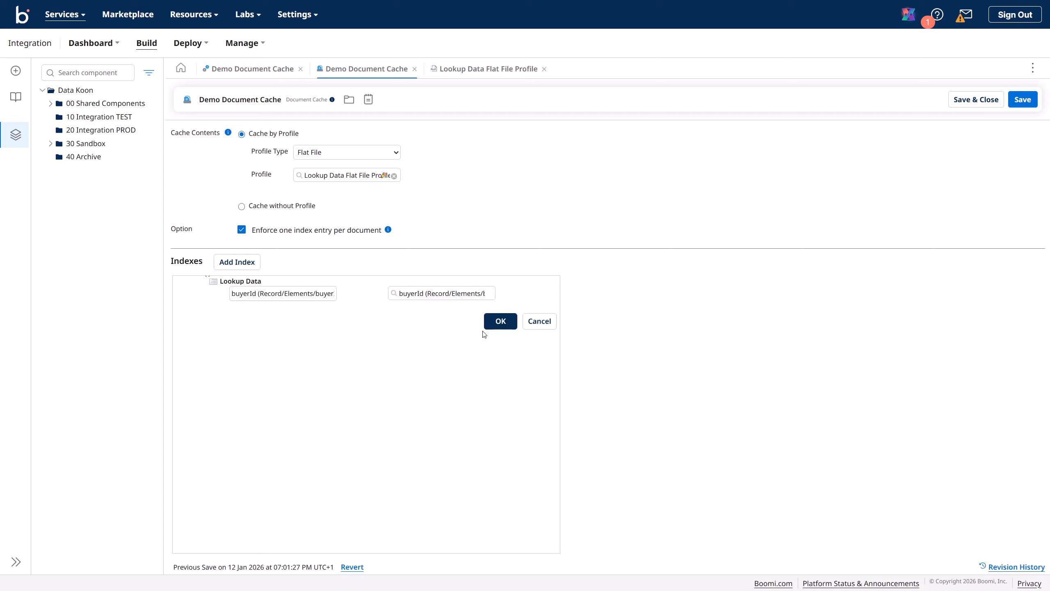
click(491, 325)
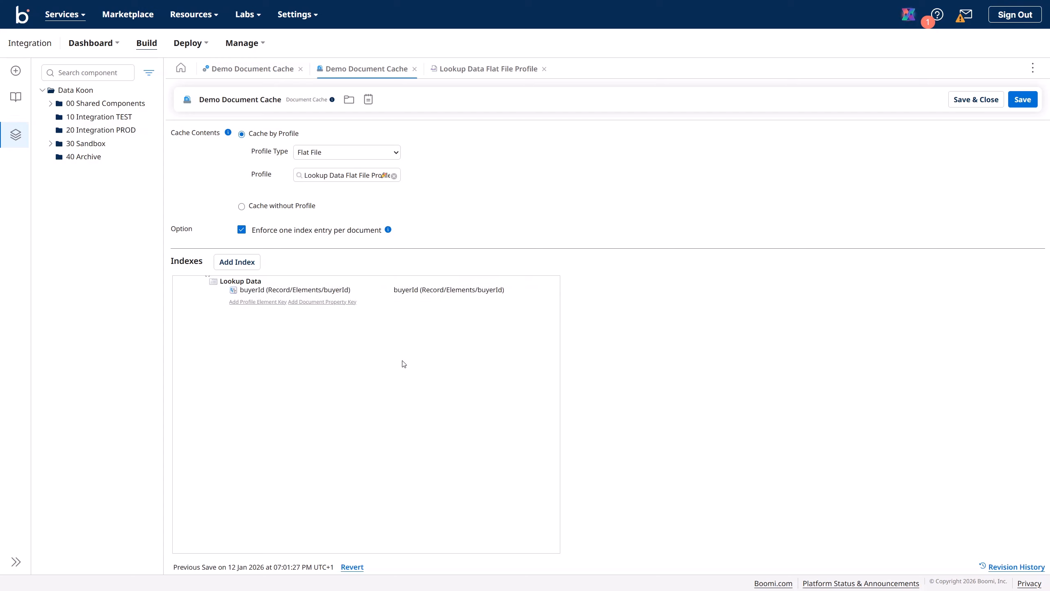
Save the document cache and return to the Add to Cache step in the Demo Document Cache process.
click(1022, 100)
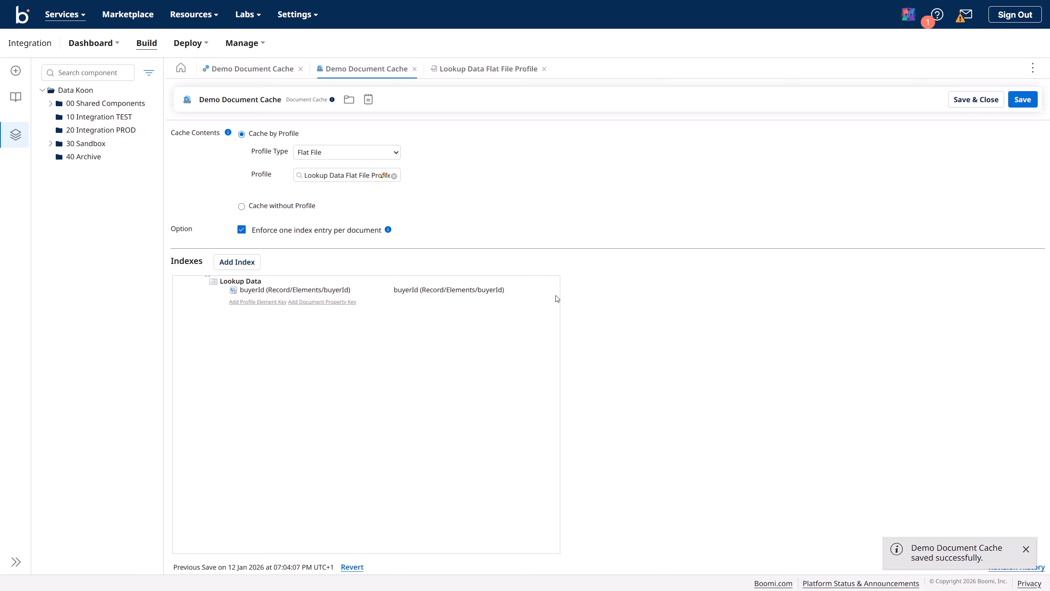
click(245, 75)
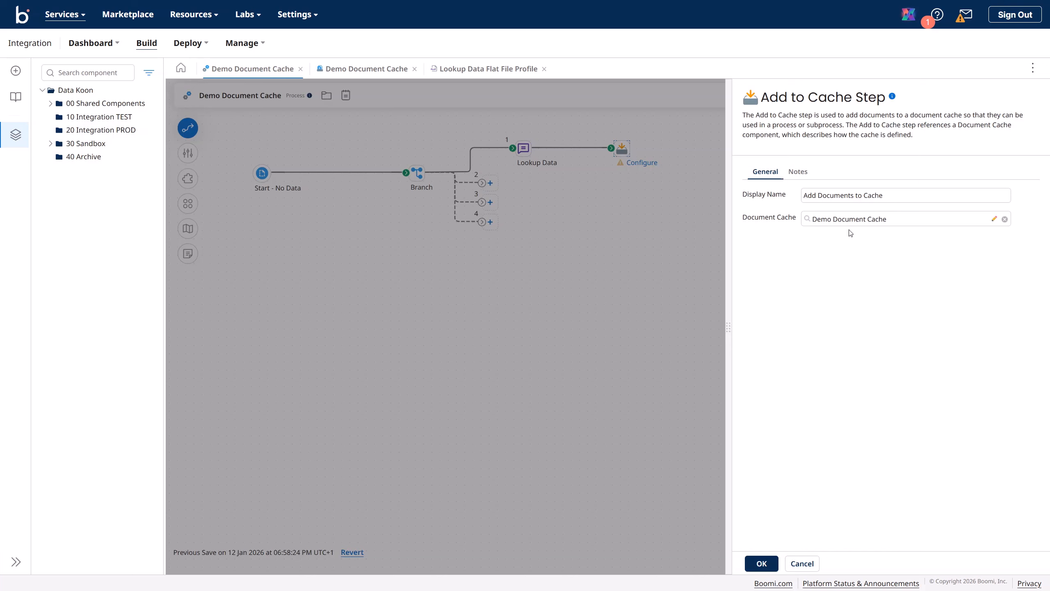
Apply the Add to Cache step's settings and save the process, then check the Lookup Data message without changing it.
click(762, 563)
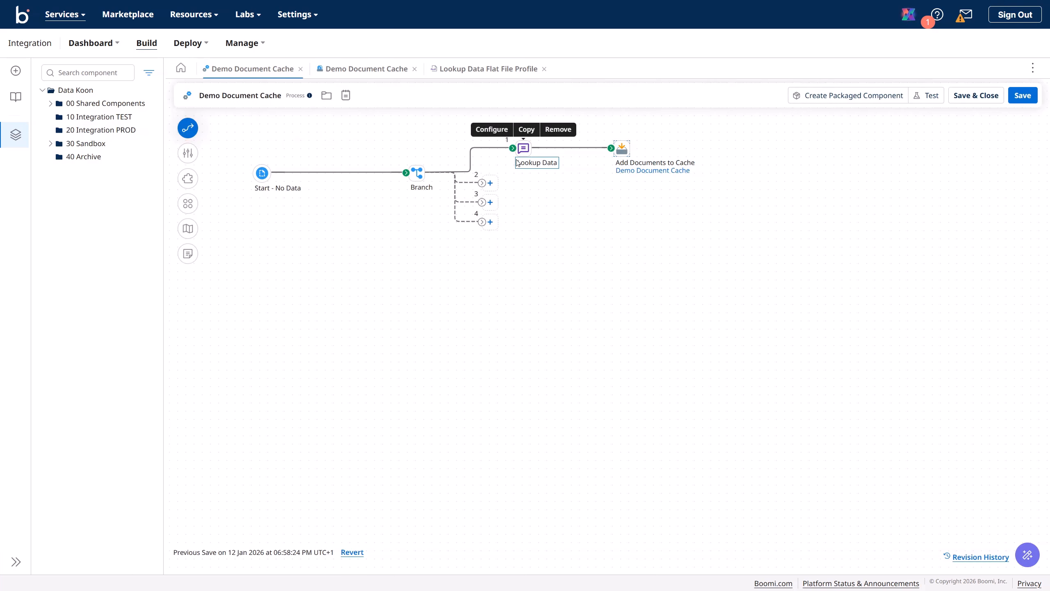
key(ctrl+s)
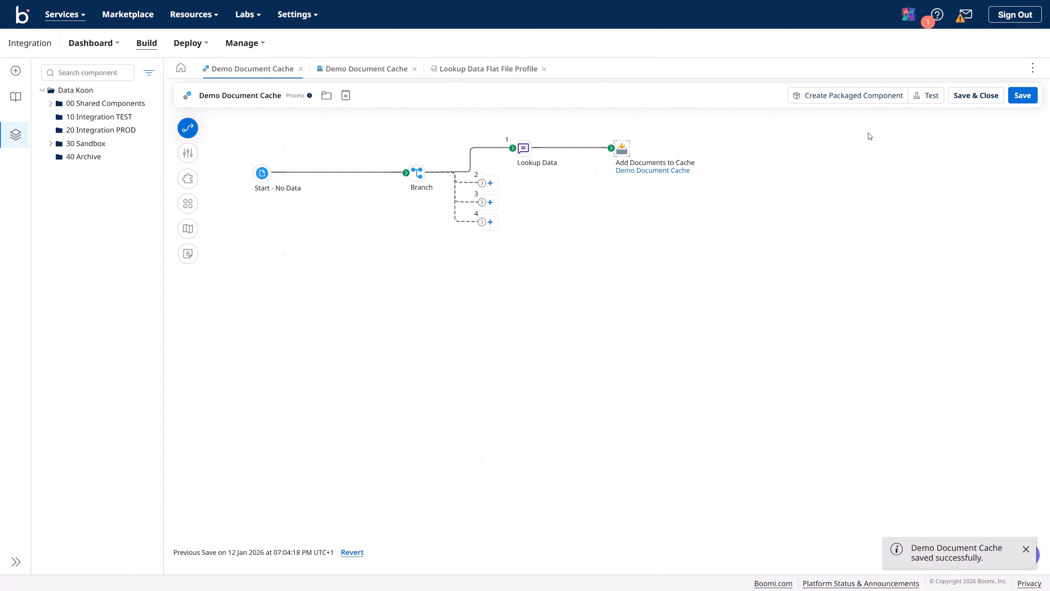
double_click(523, 148)
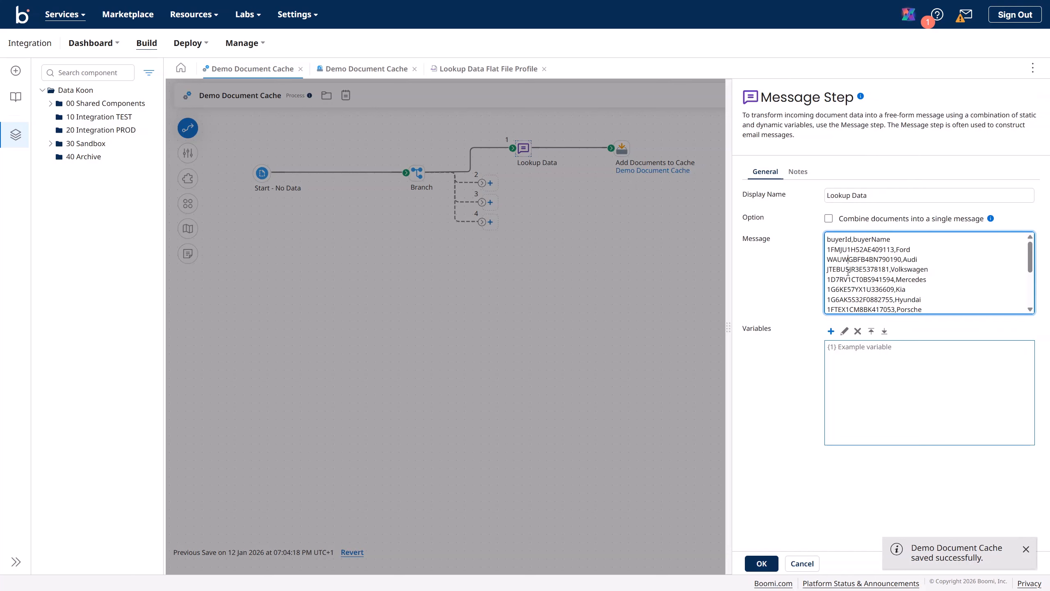
click(804, 563)
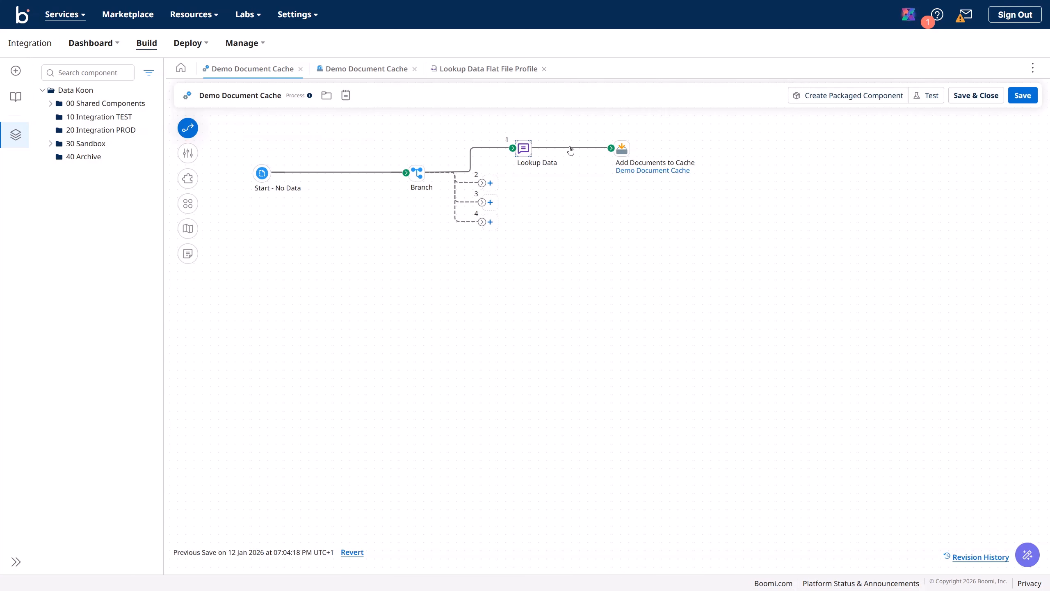
Make room before Add Documents to Cache and add a Data Process step directly after Lookup Data.
drag(610, 150, 696, 150)
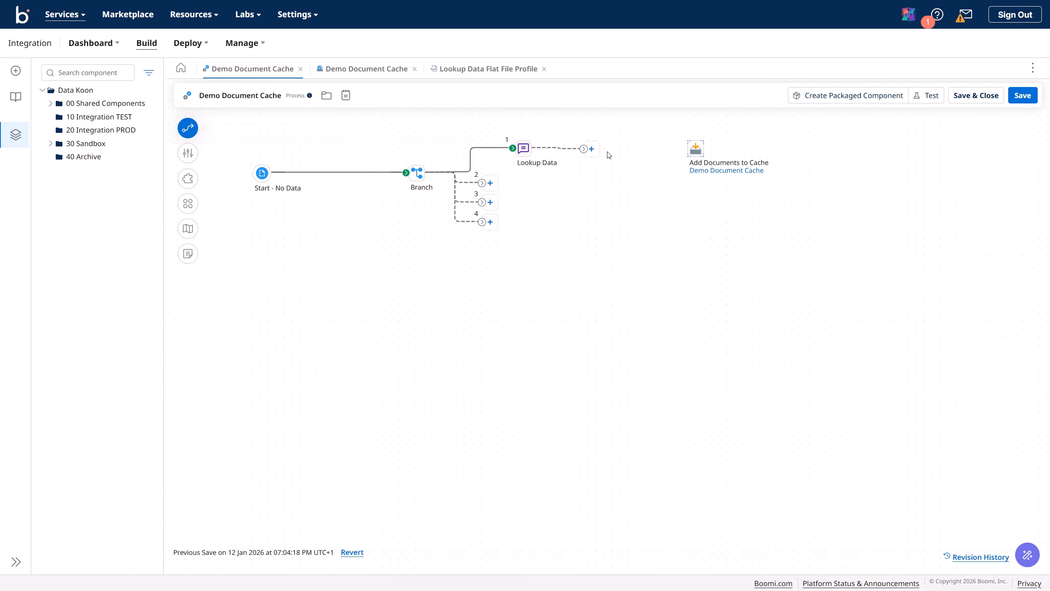
click(591, 151)
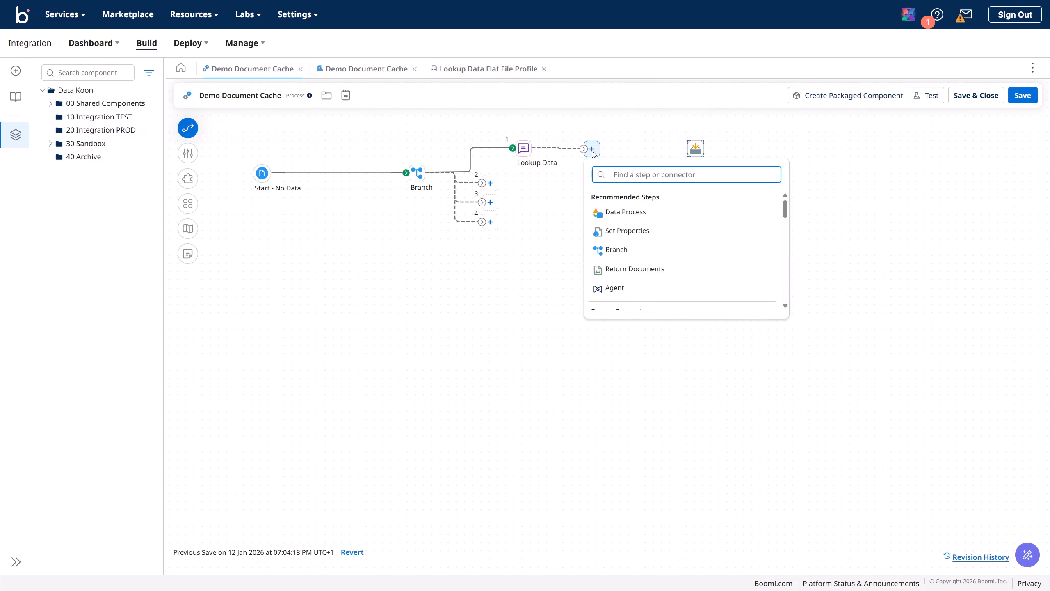
click(626, 212)
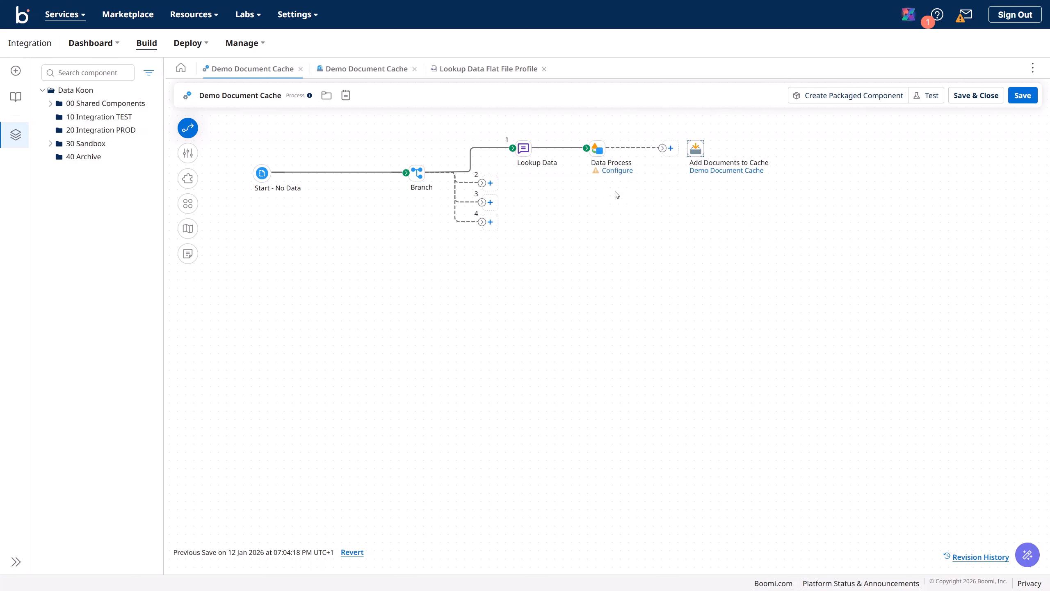
Configure the Data Process step to split flat file documents by line, retaining the first line as column headers.
click(617, 170)
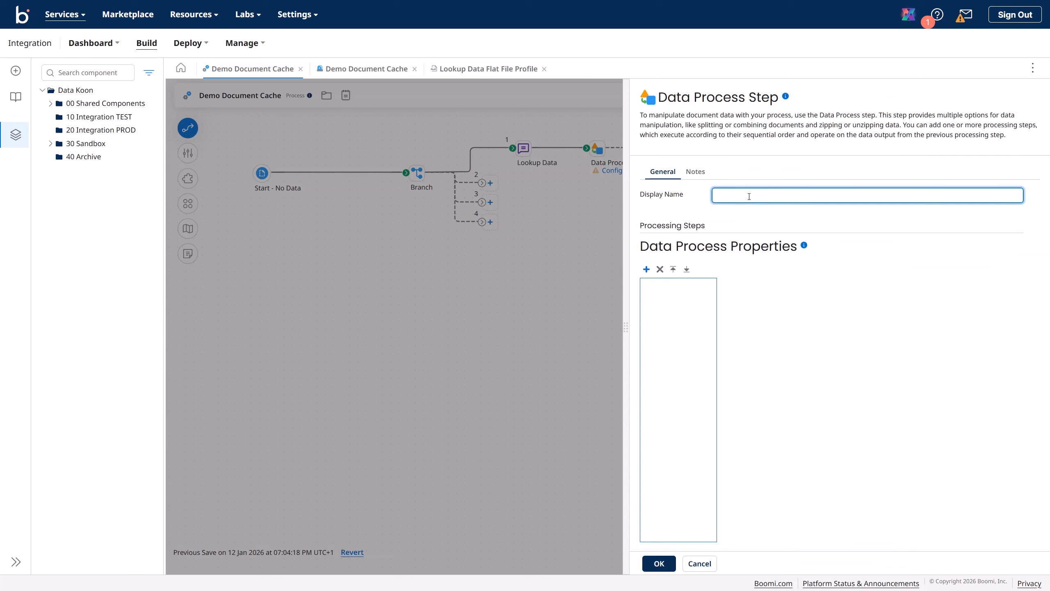
click(646, 268)
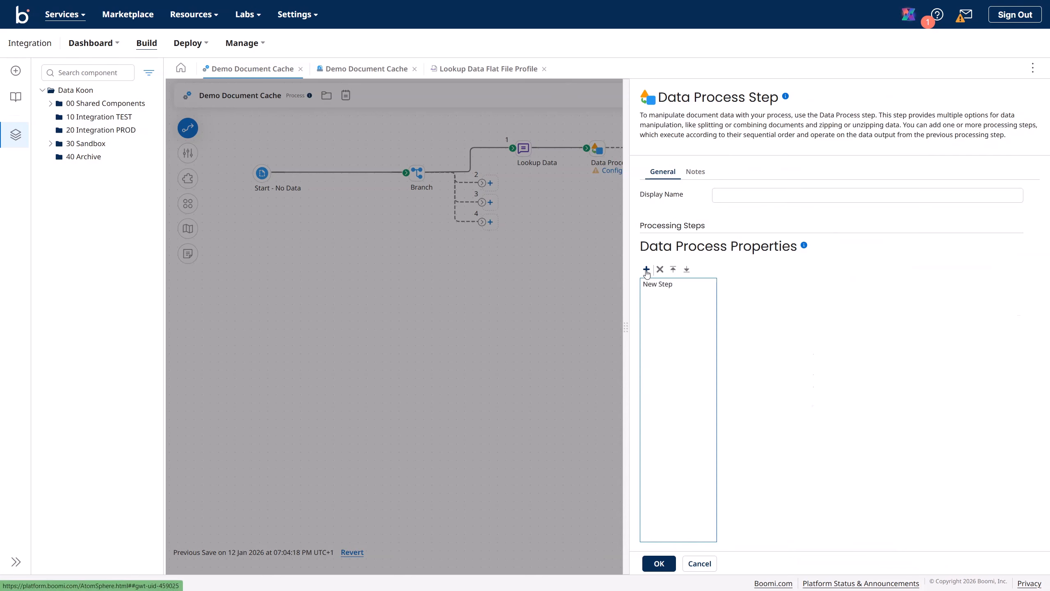
click(666, 283)
click(916, 285)
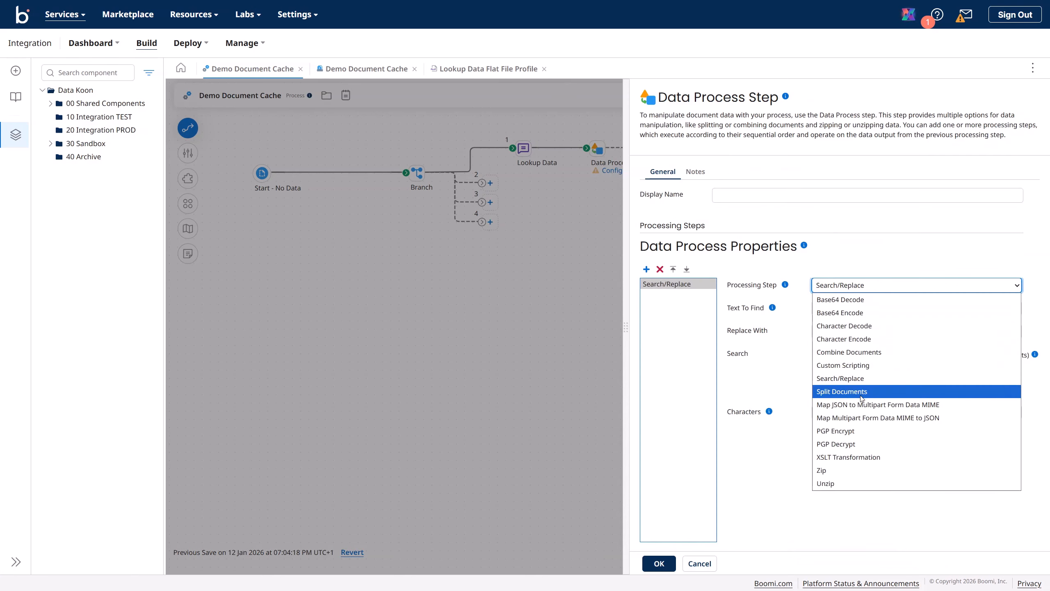
click(843, 391)
click(816, 384)
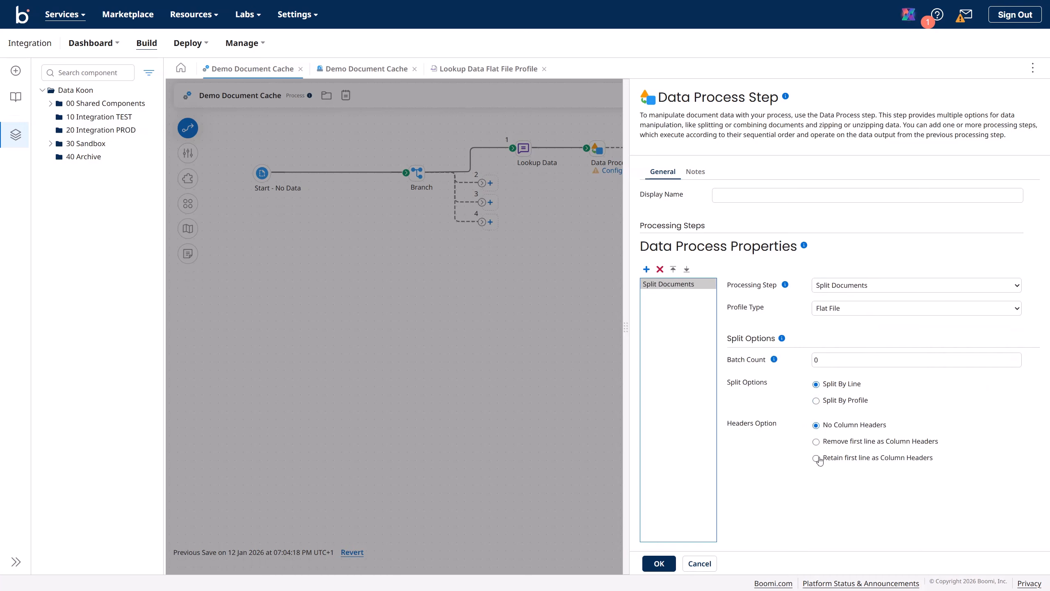
click(817, 459)
click(659, 563)
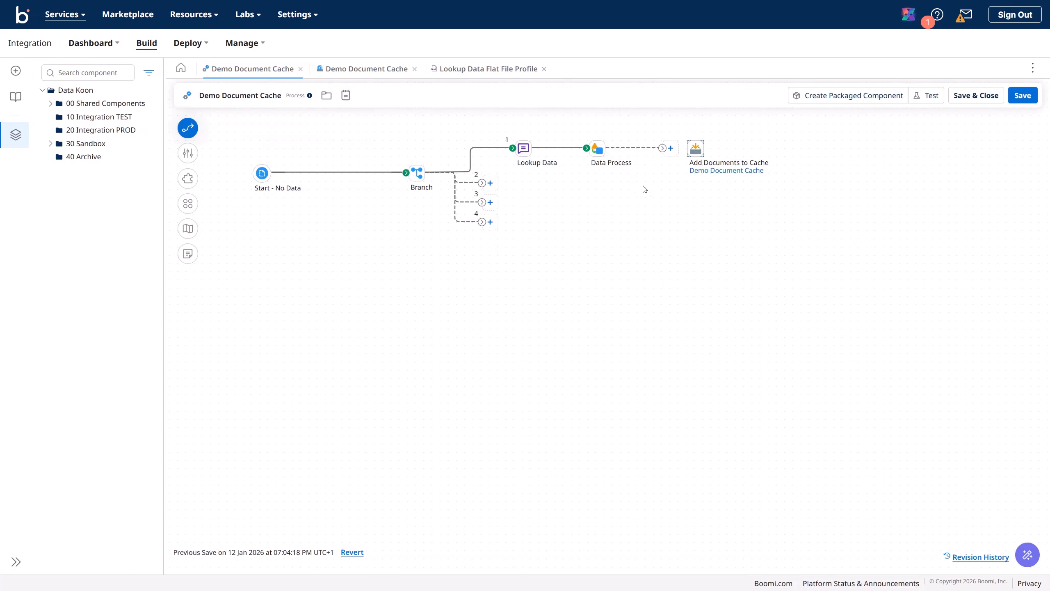
Set the Data Process step's display name to Split Documents.
click(598, 148)
click(829, 194)
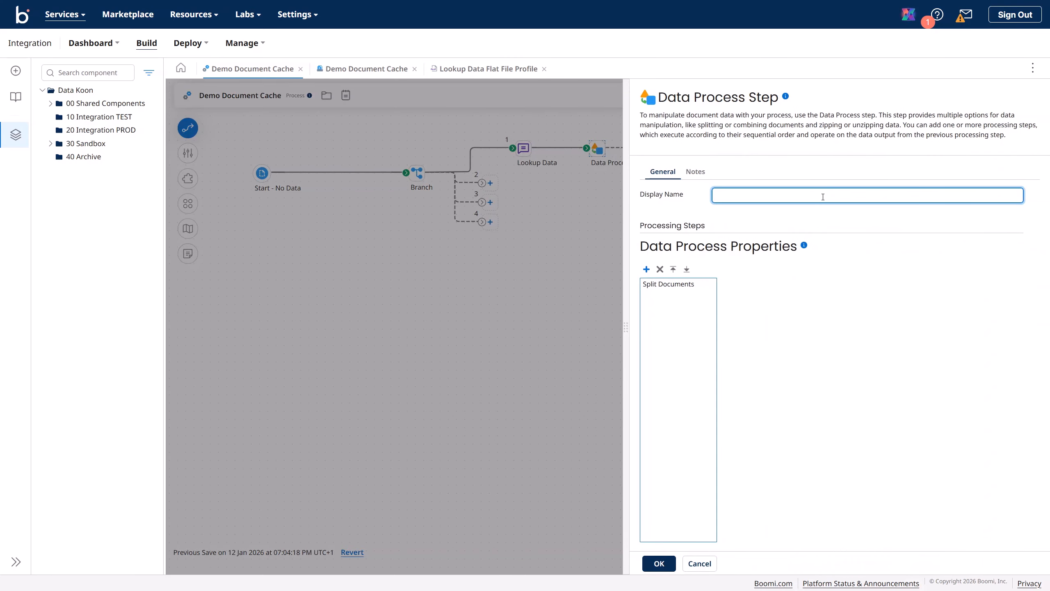
text(Split Documents)
click(659, 563)
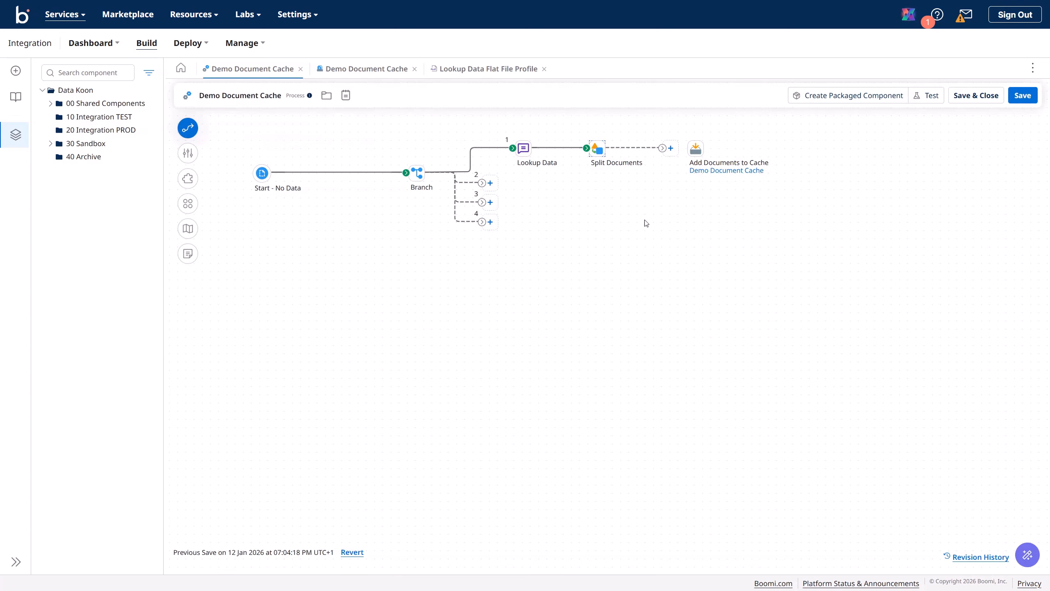
Connect Split Documents to Add Documents to Cache, then auto-arrange the process layout and save it.
drag(662, 147, 695, 148)
click(1023, 98)
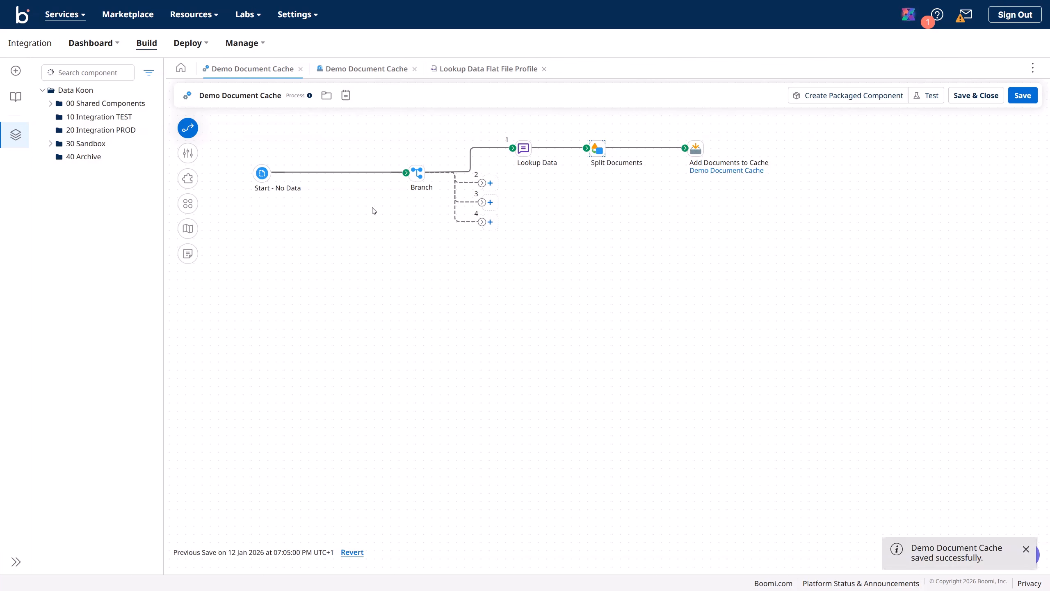
click(188, 203)
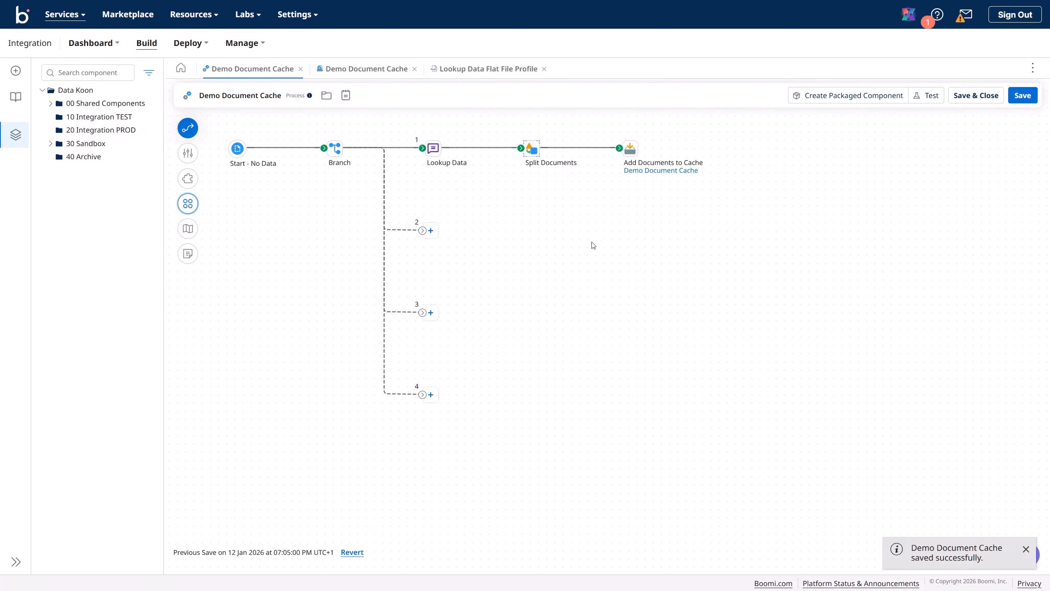
click(1022, 96)
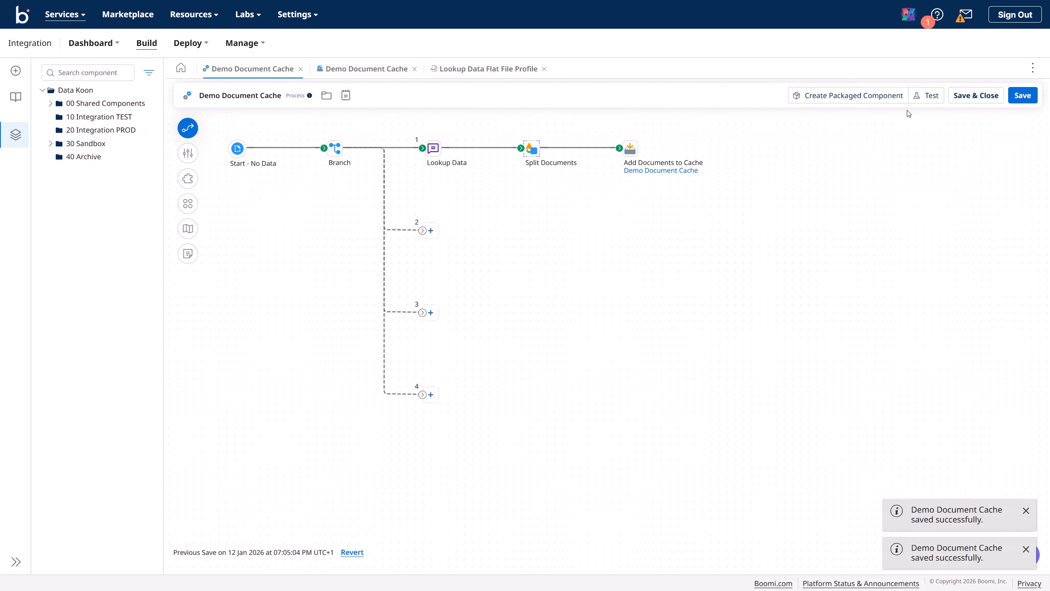
Run a test of the process on the Data Koon TEST runtime.
click(927, 96)
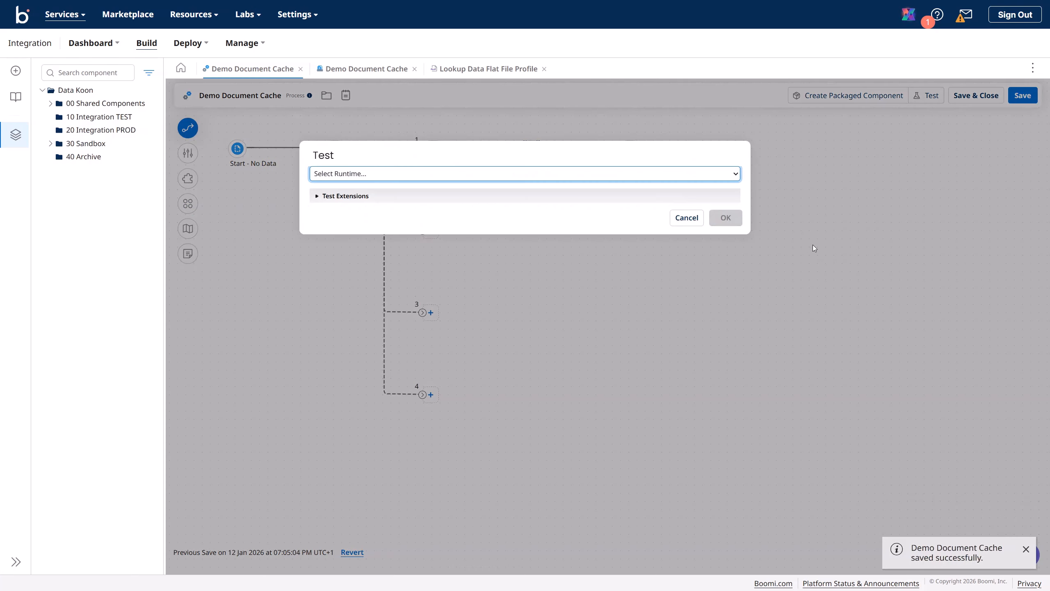
click(466, 175)
click(407, 219)
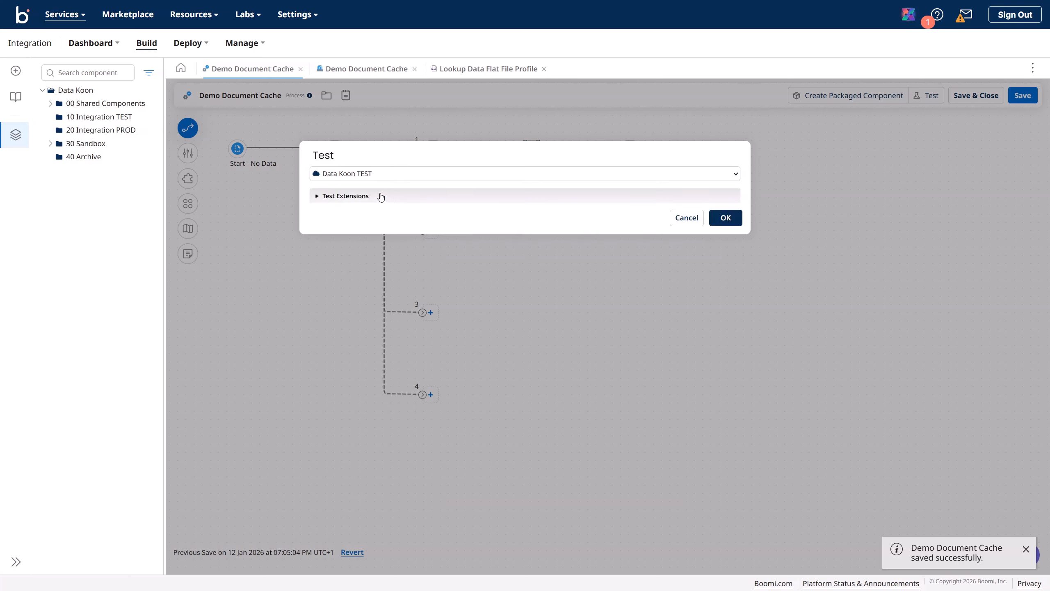
click(720, 219)
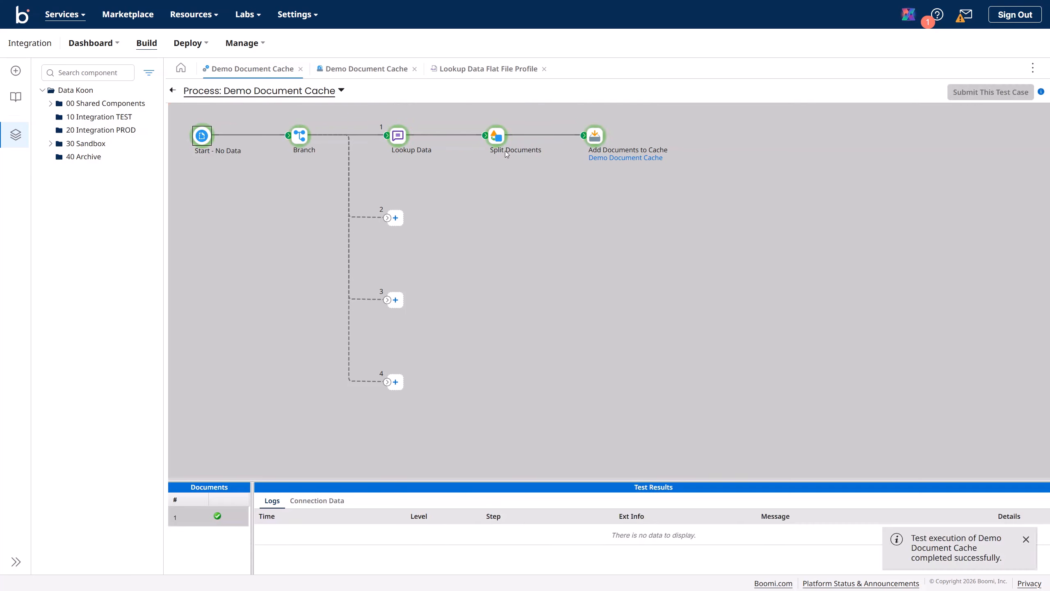
Inspect the source document that entered the Split Documents step in the test results.
click(398, 137)
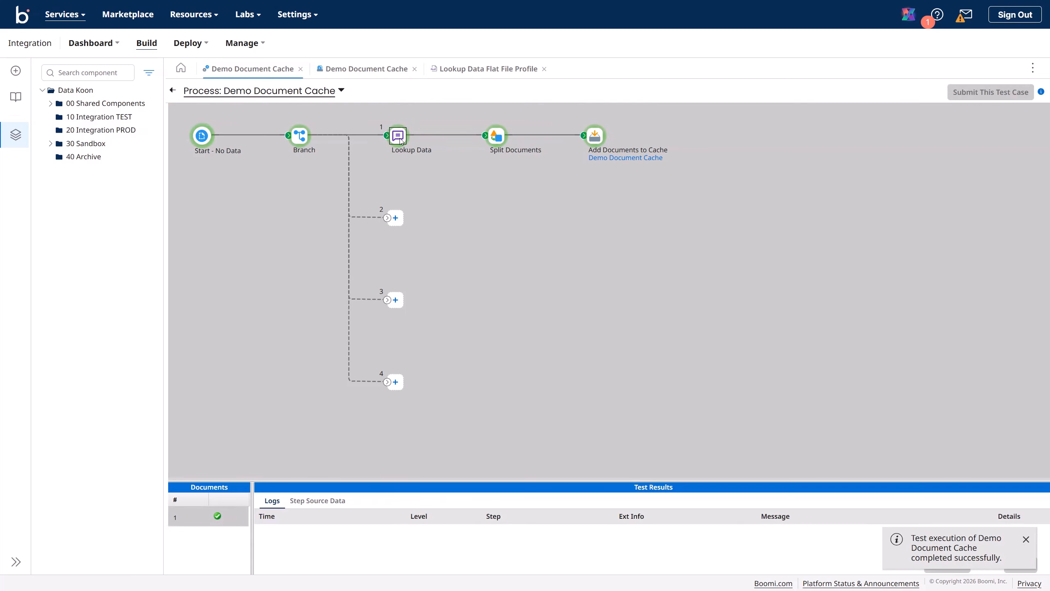
click(501, 155)
click(330, 507)
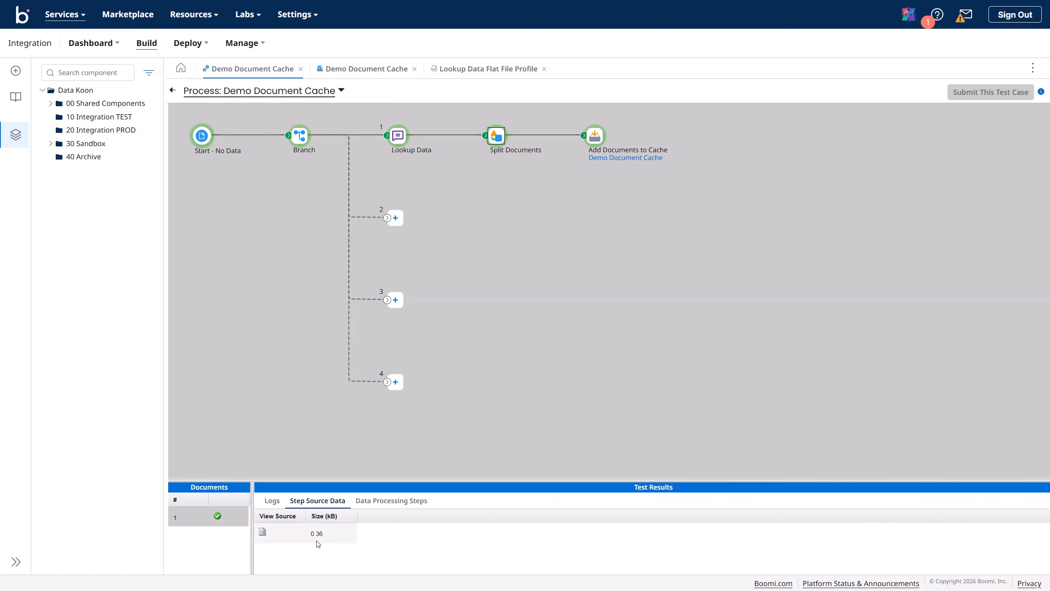
click(263, 532)
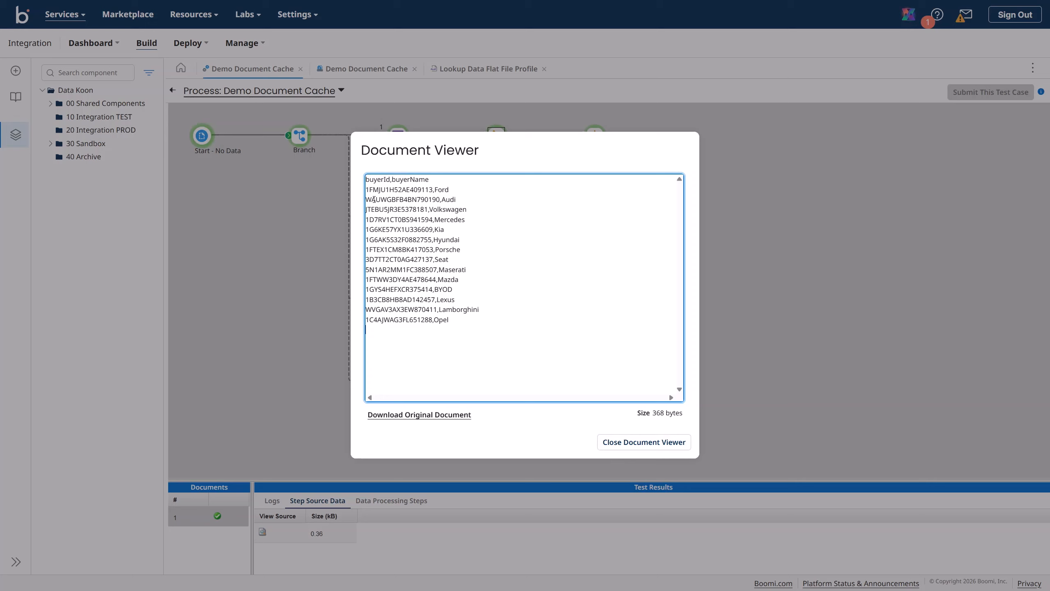
click(643, 441)
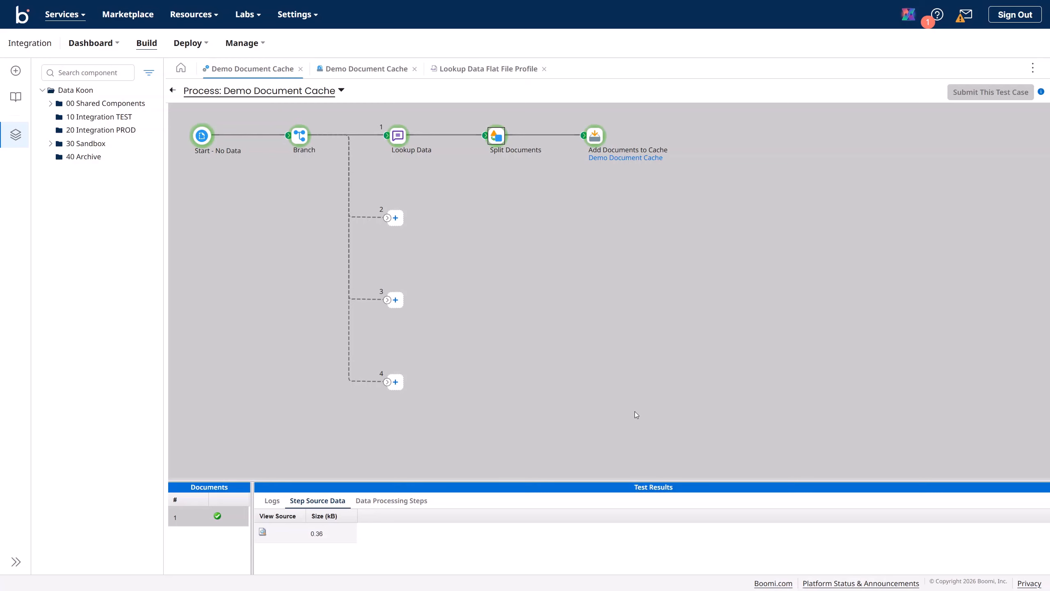
Enlarge the test results area and review the execution logs of the Add Documents to Cache step.
click(595, 136)
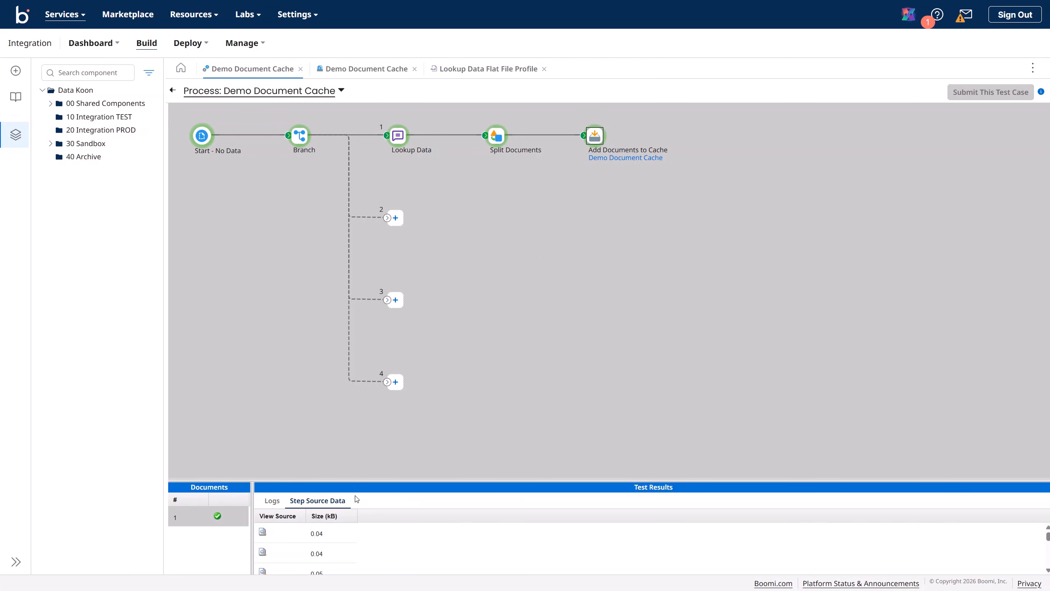
drag(364, 482, 329, 430)
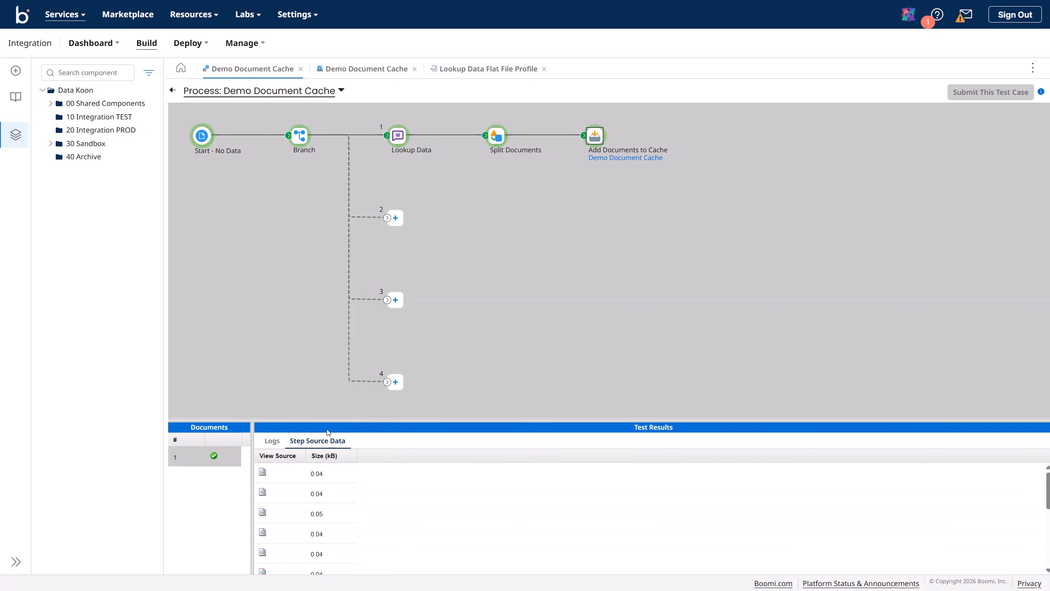
click(271, 441)
scroll(745, 540, down, 3)
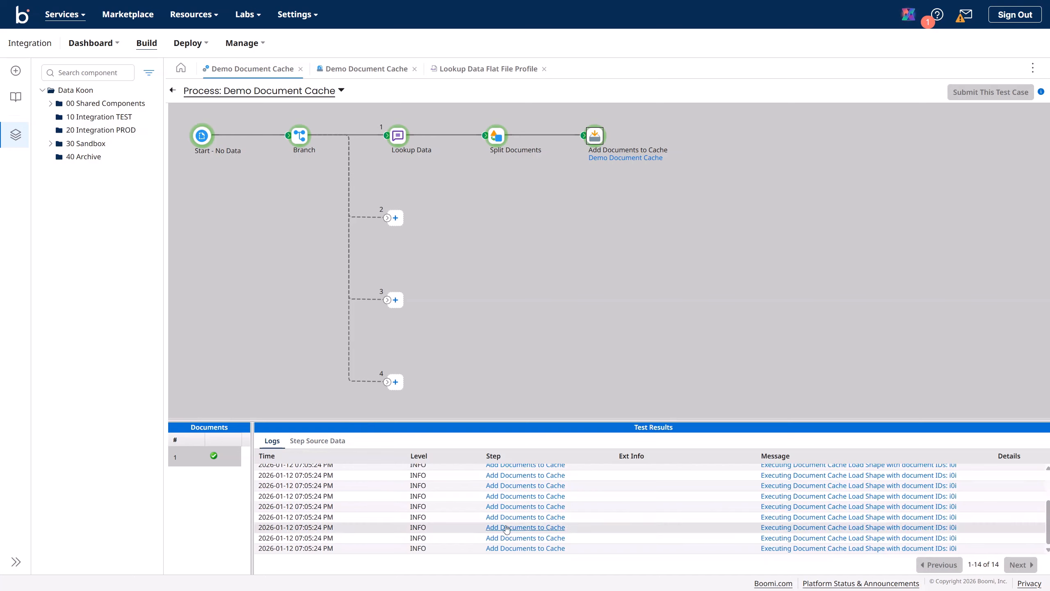
scroll(535, 508, up, 3)
scroll(536, 494, down, 3)
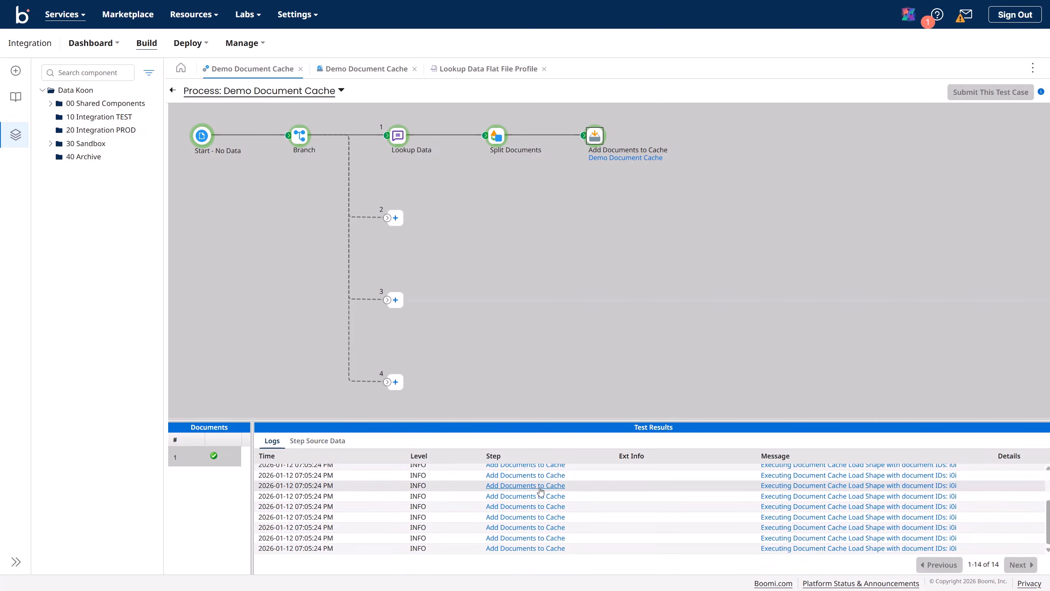
scroll(539, 492, up, 3)
Examine the first, second and last split source documents received by the Add Documents to Cache step.
click(318, 440)
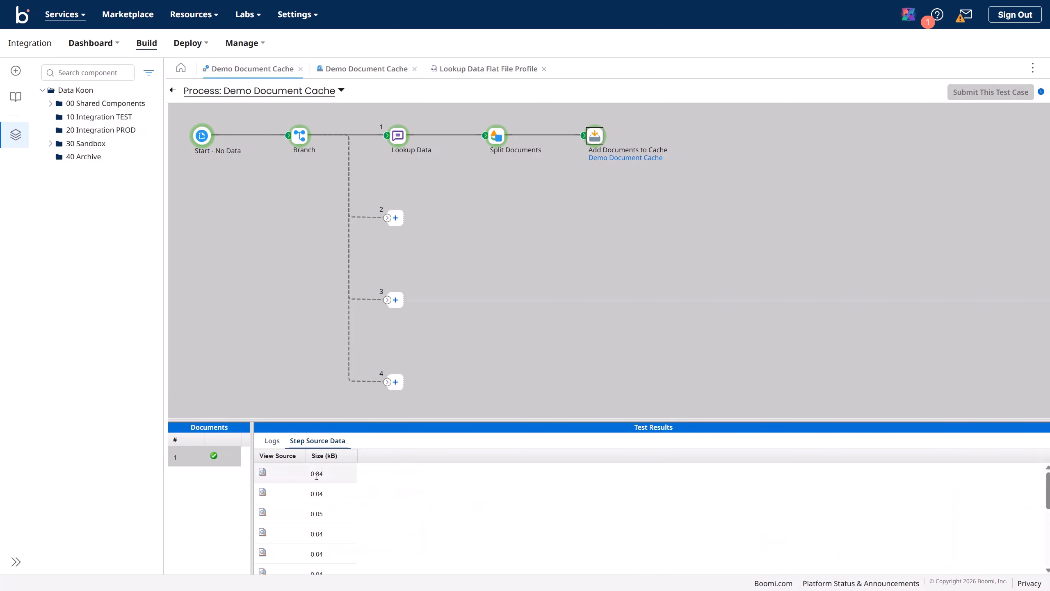
click(262, 472)
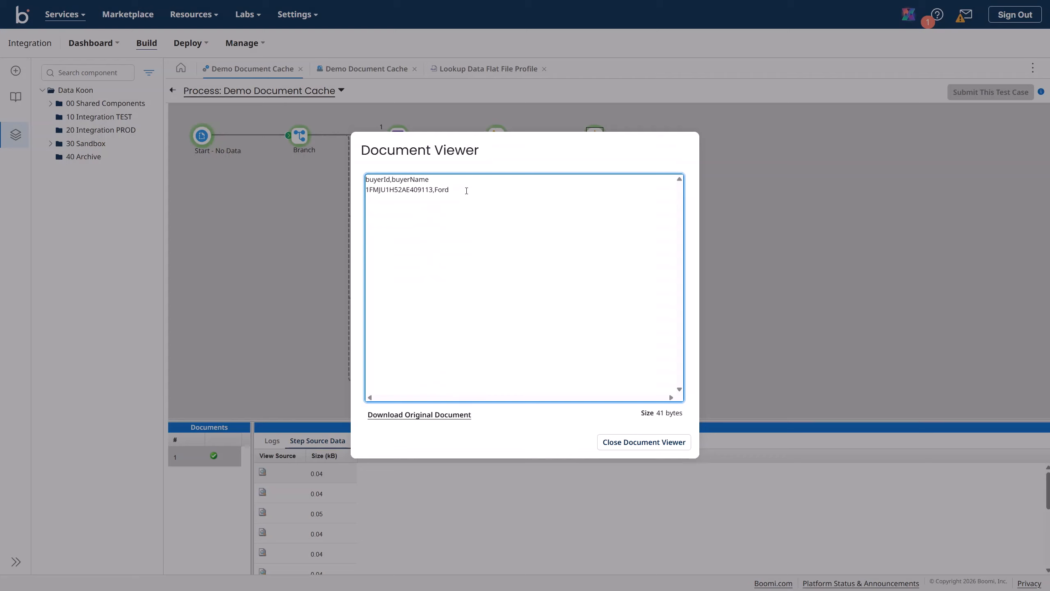
drag(450, 190, 434, 190)
click(643, 442)
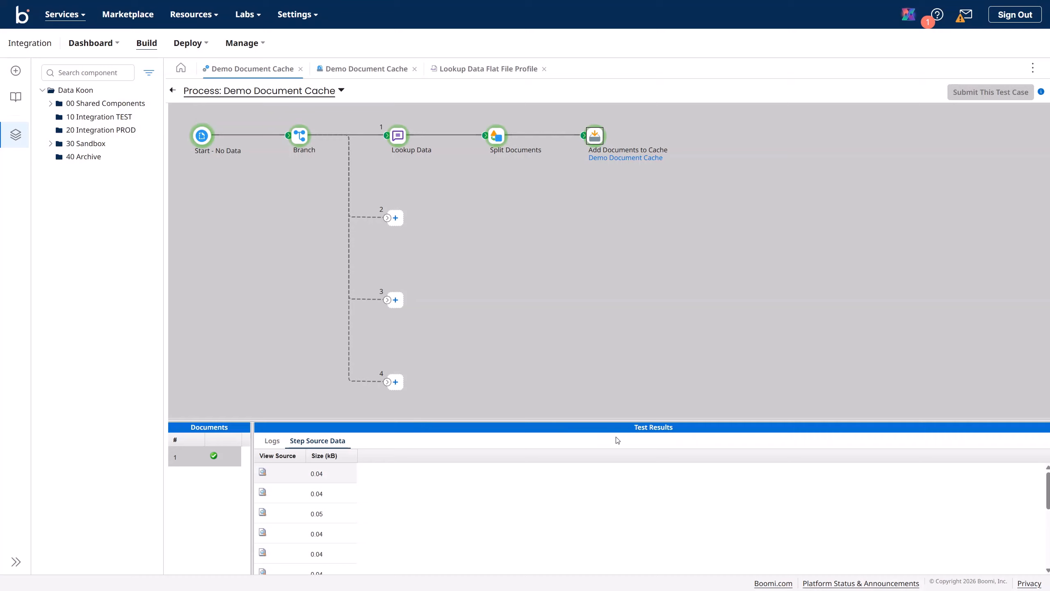
click(262, 493)
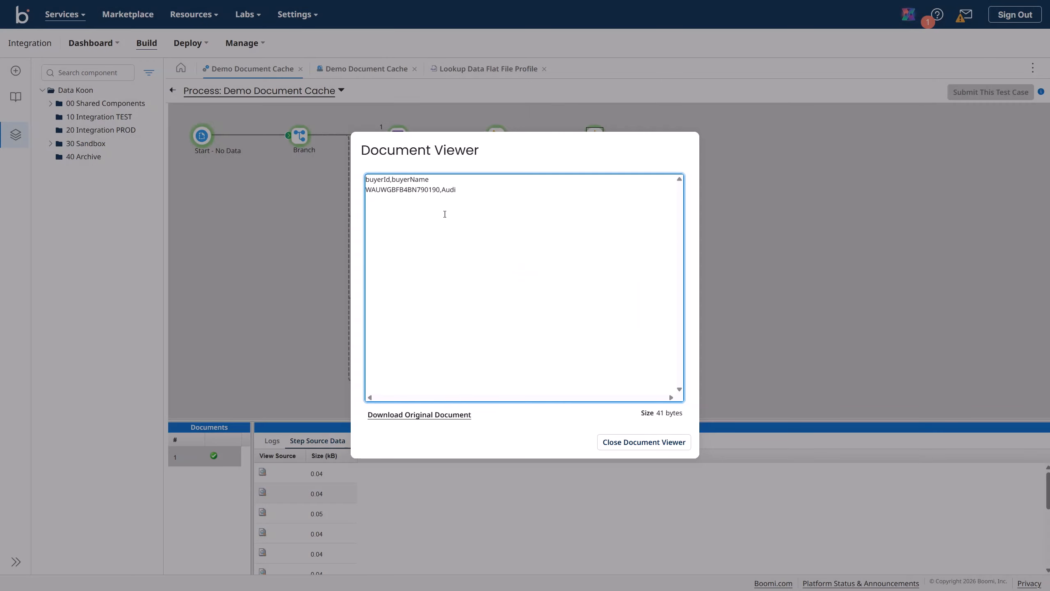
key(ctrl+a)
click(511, 269)
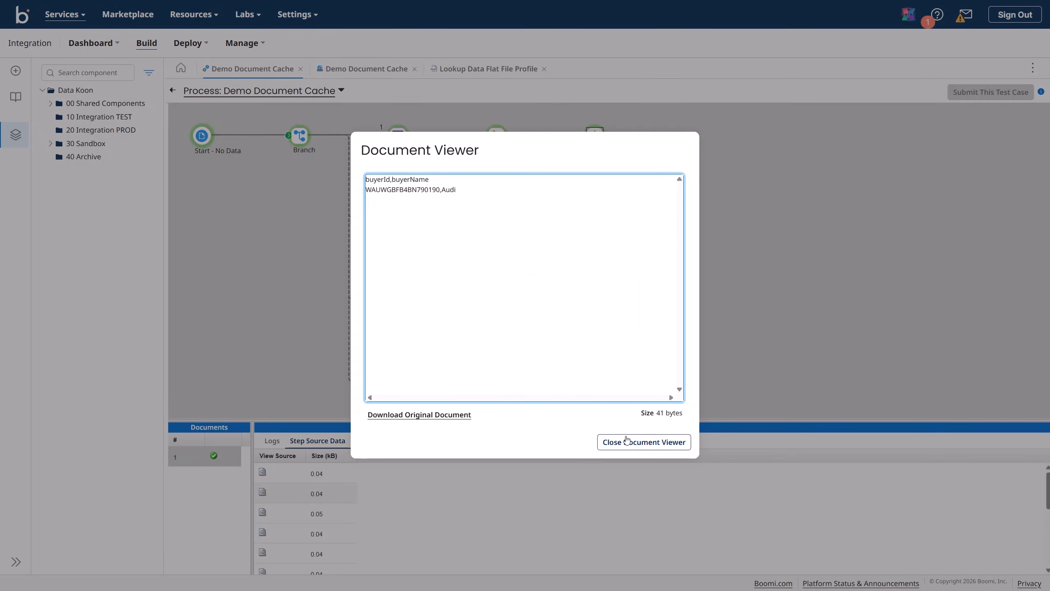
click(644, 442)
scroll(270, 500, down, 5)
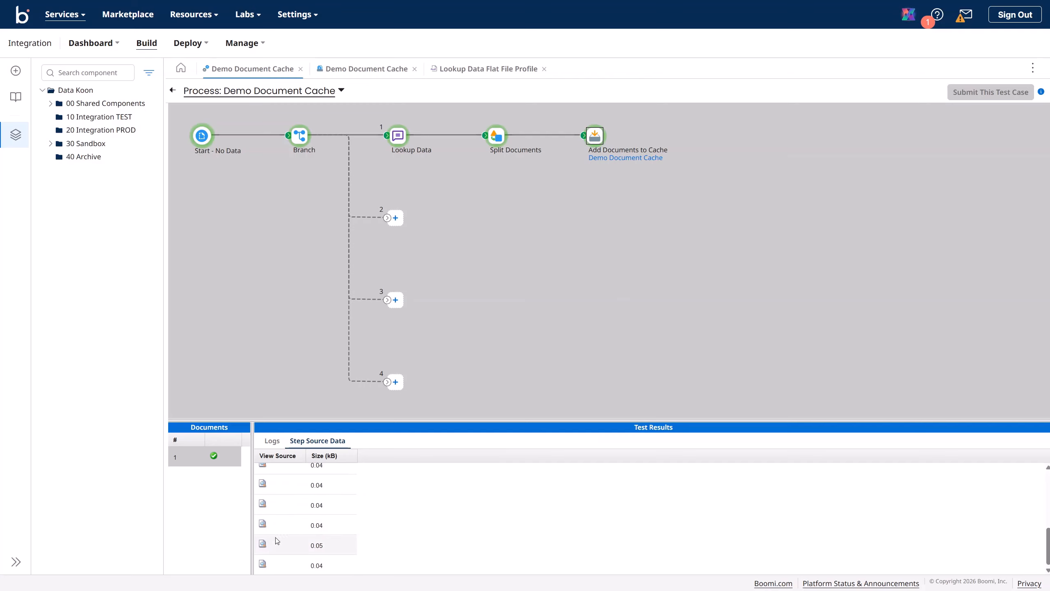
click(262, 564)
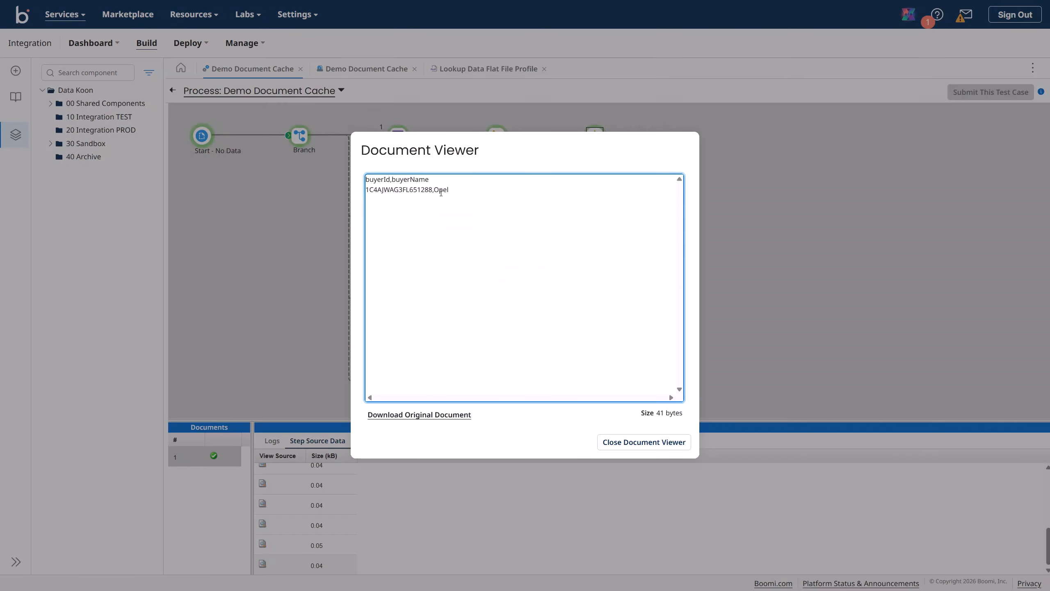
Close the last split document and compare the first and last buyer rows in Excel's Lookup_BuyerID_BuyerName.csv.
double_click(441, 190)
click(633, 442)
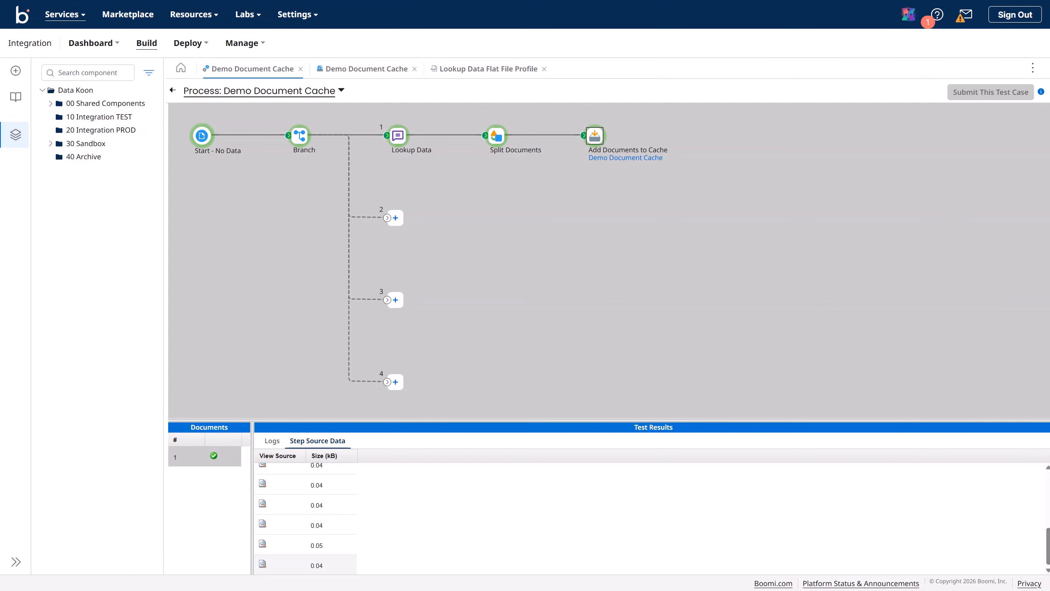
key(alt+Tab)
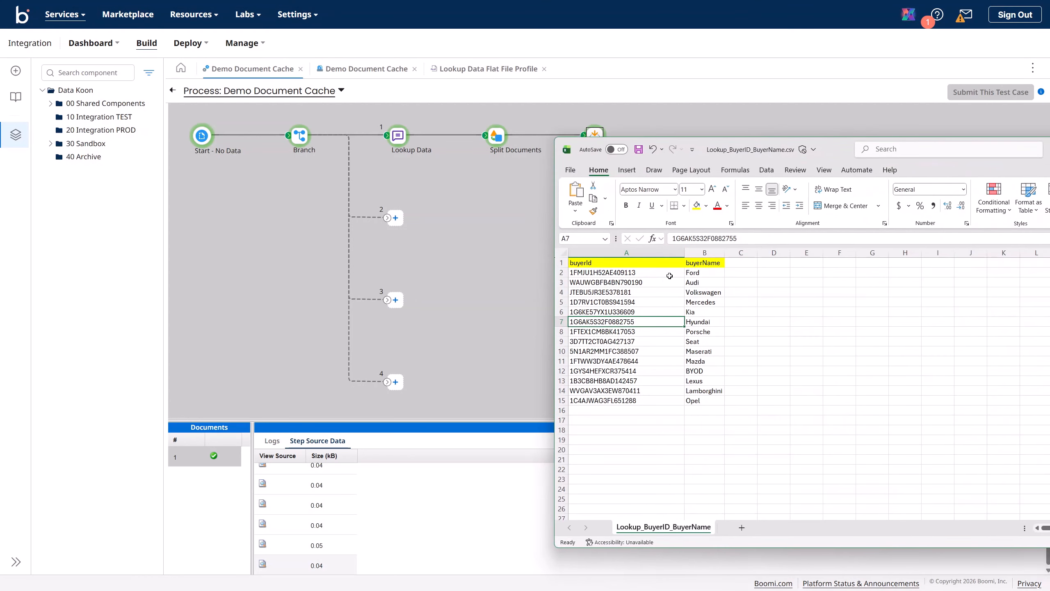
click(698, 274)
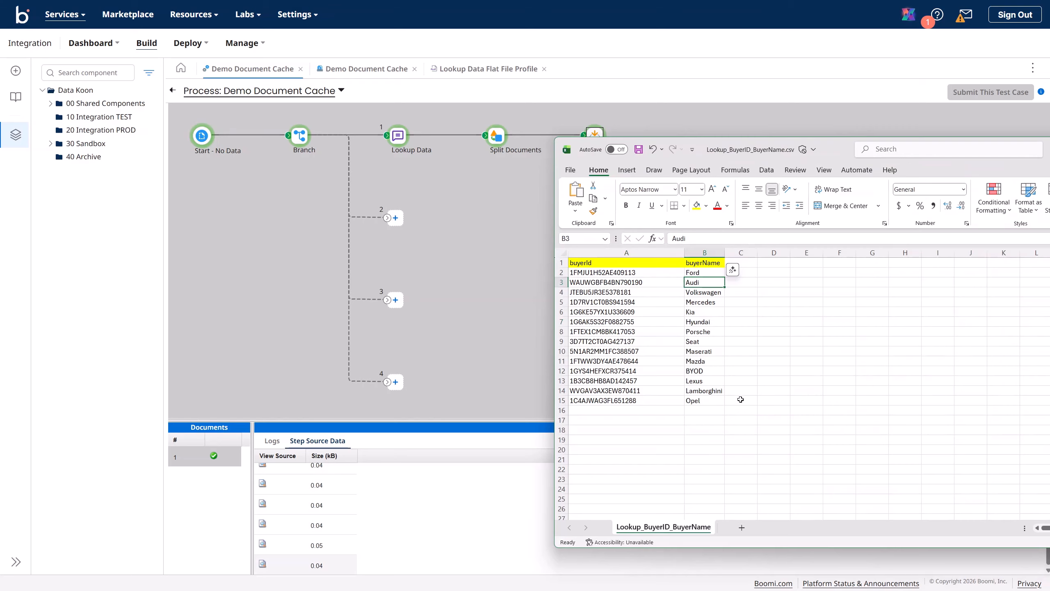
click(709, 401)
drag(832, 149, 1049, 149)
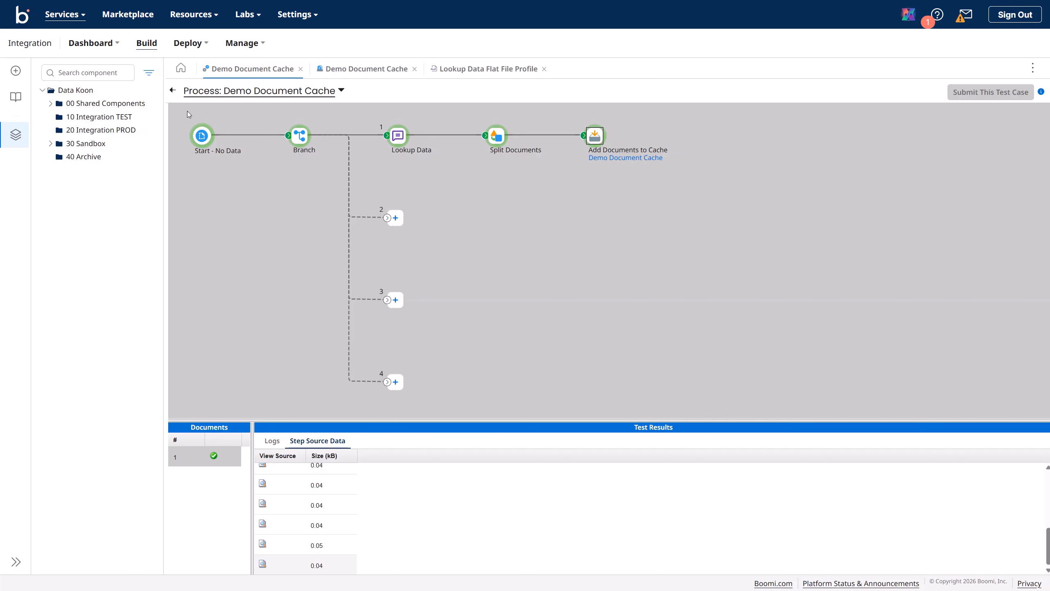
Return to the process editor, save the process and add a Retrieve From Cache step on Branch path 2.
click(172, 90)
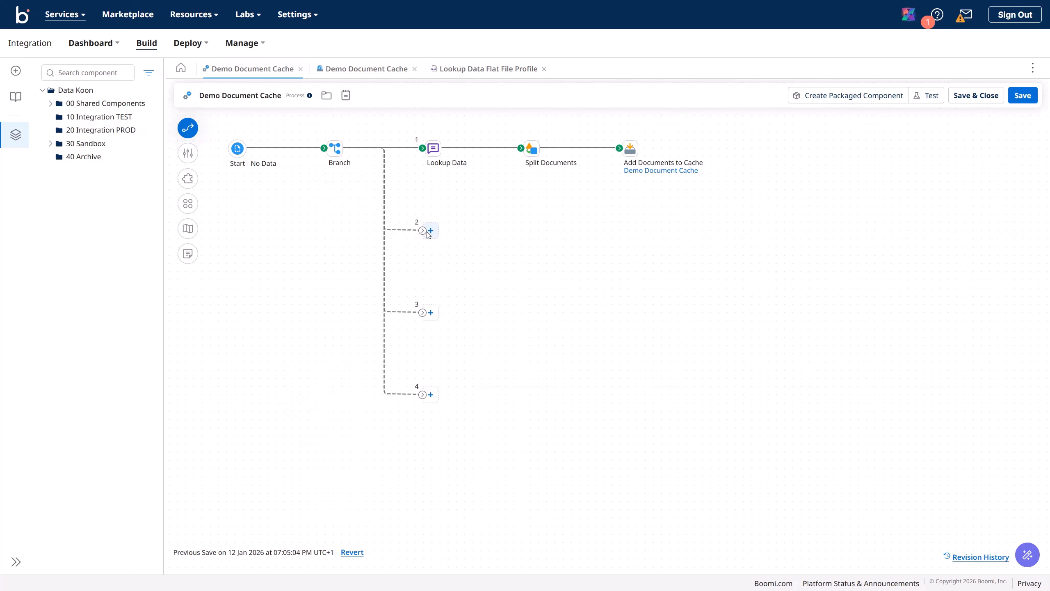
click(1022, 95)
click(429, 230)
text(retr)
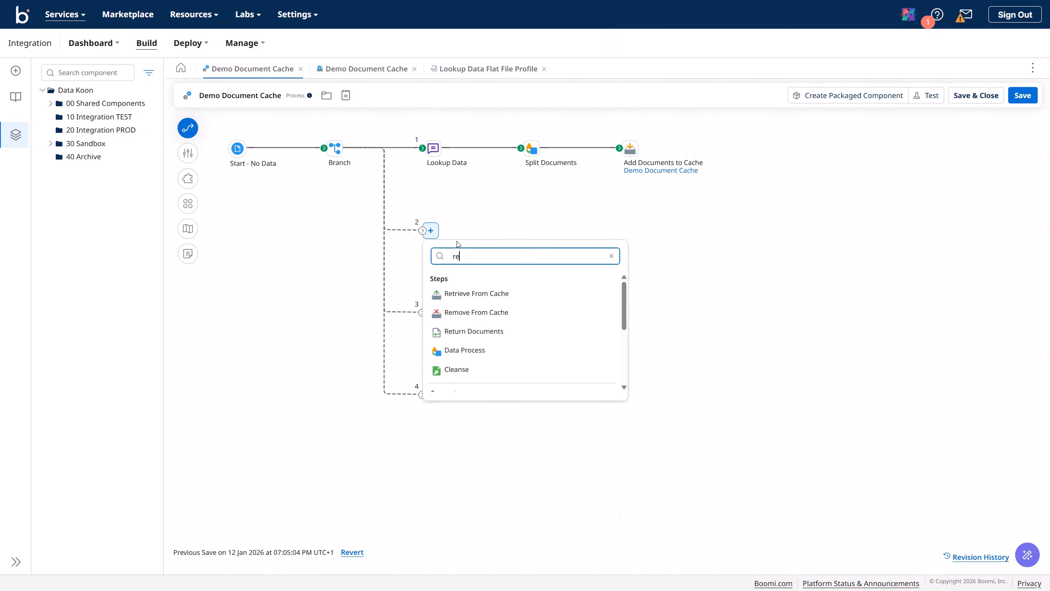
click(478, 295)
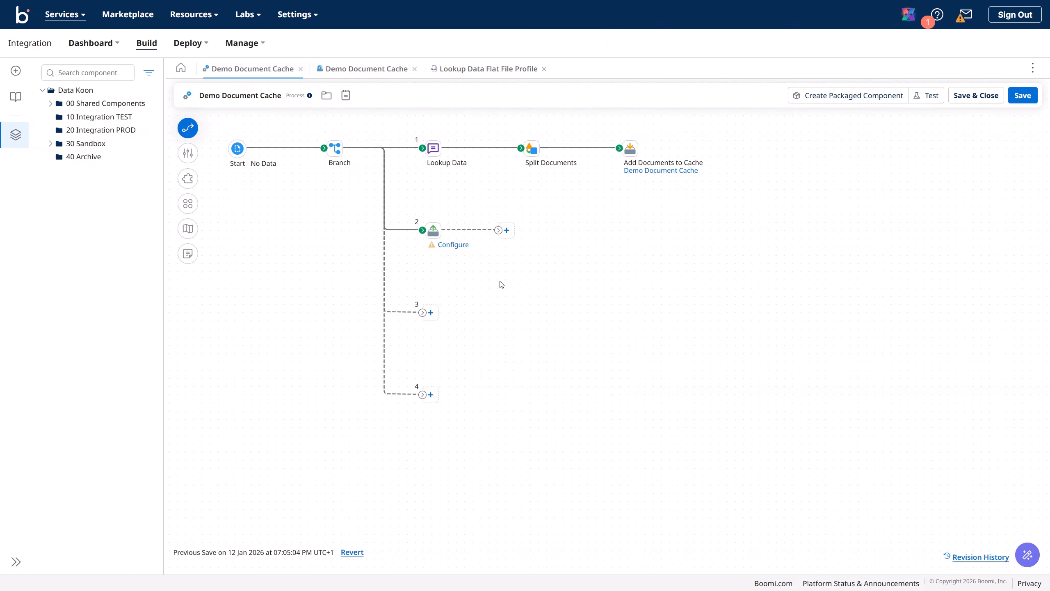
Add a Stop step after the Retrieve From Cache step on Branch path 2.
click(506, 231)
text(st)
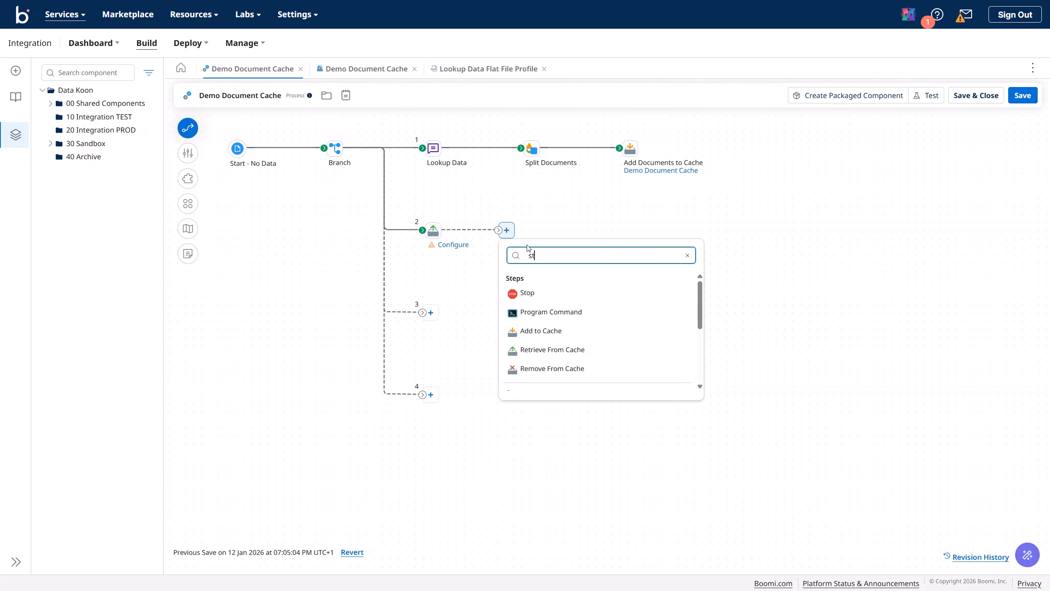
text(op)
click(529, 294)
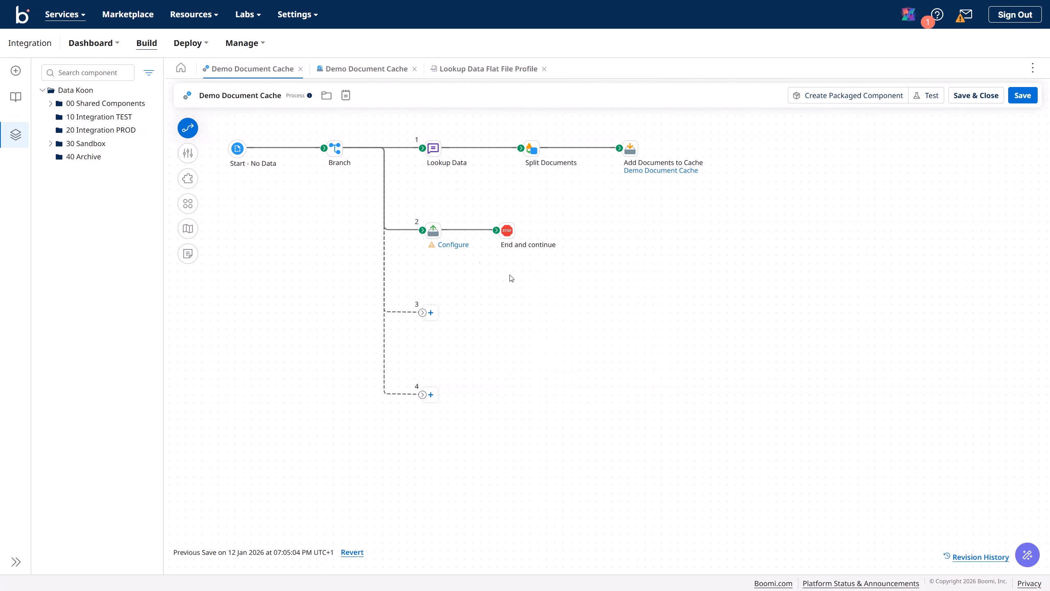
click(447, 244)
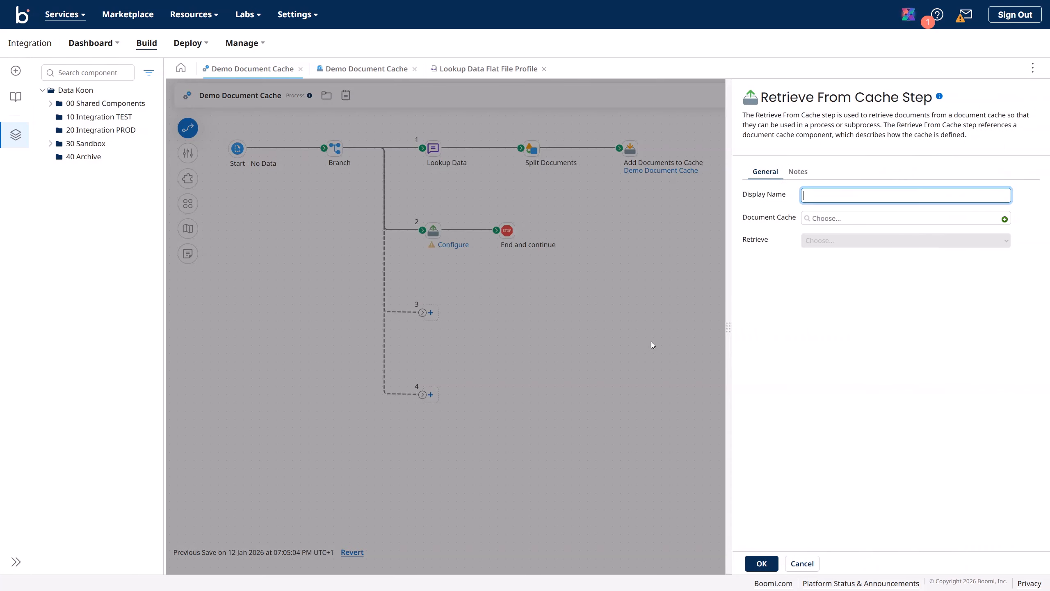
click(793, 564)
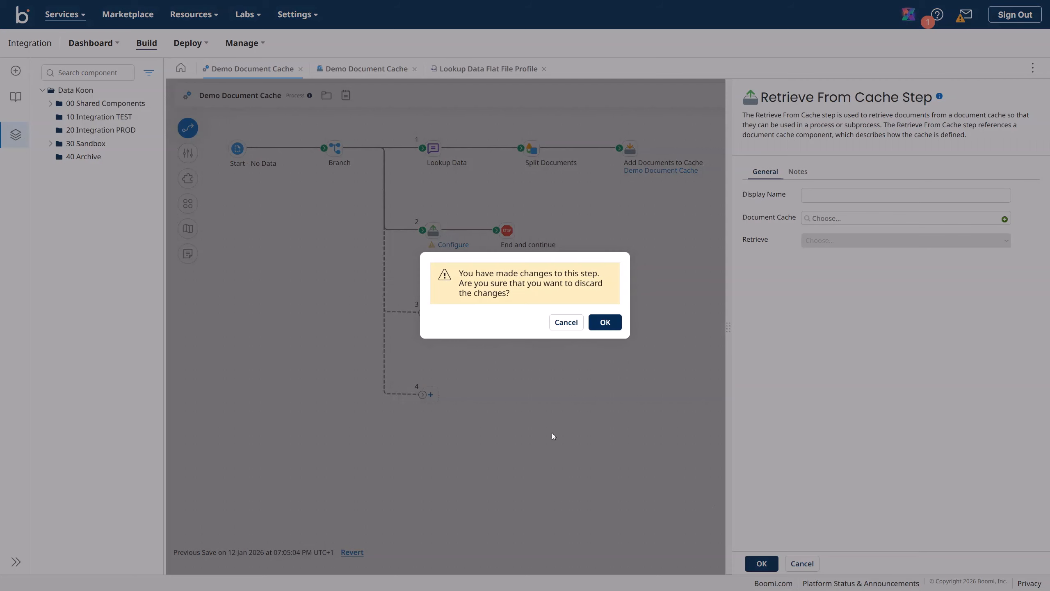
click(604, 322)
Arrange the process steps automatically, saving the unsaved changes first.
click(188, 204)
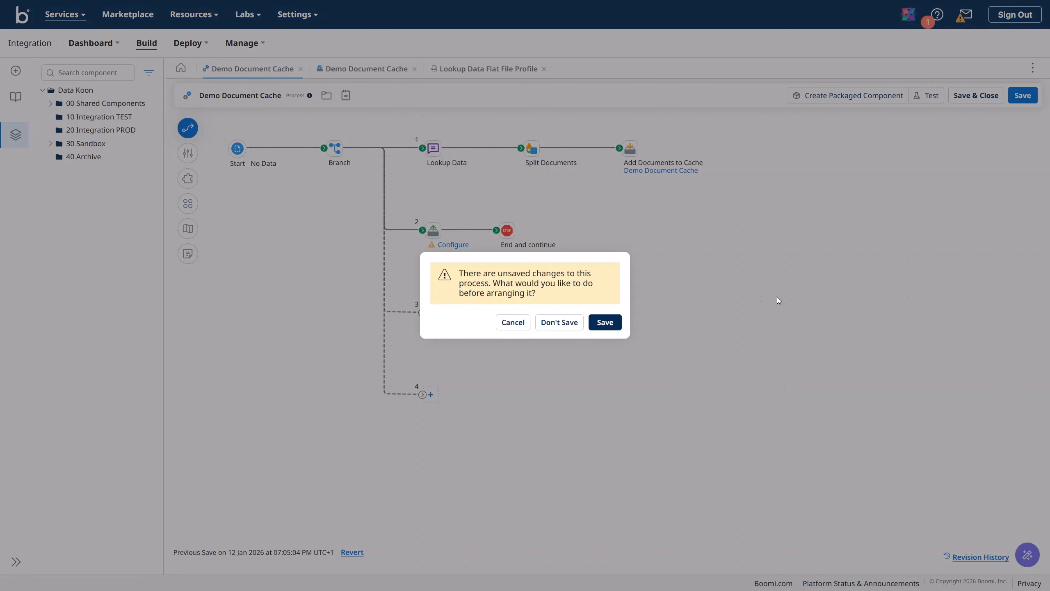
click(605, 322)
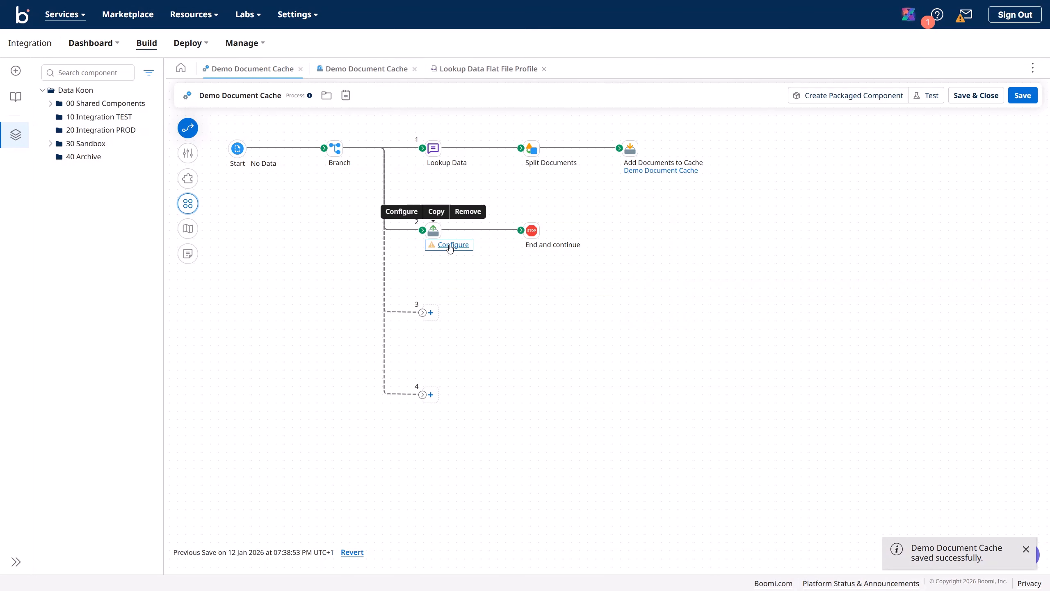
Name the Retrieve From Cache step "Retrieve from Cache" and assign the existing Demo Document Cache to it.
click(452, 245)
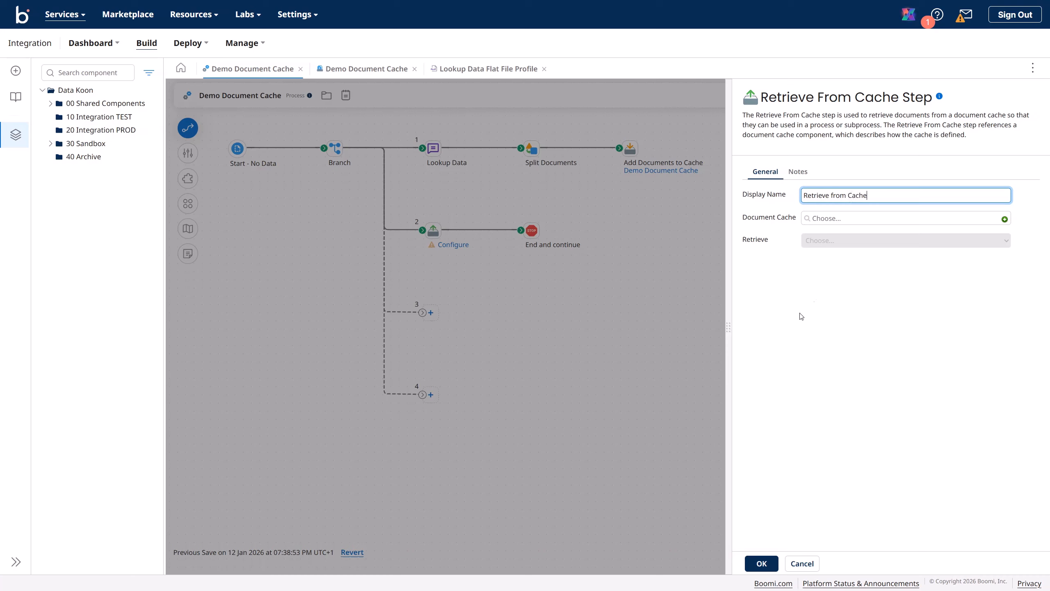
click(1005, 219)
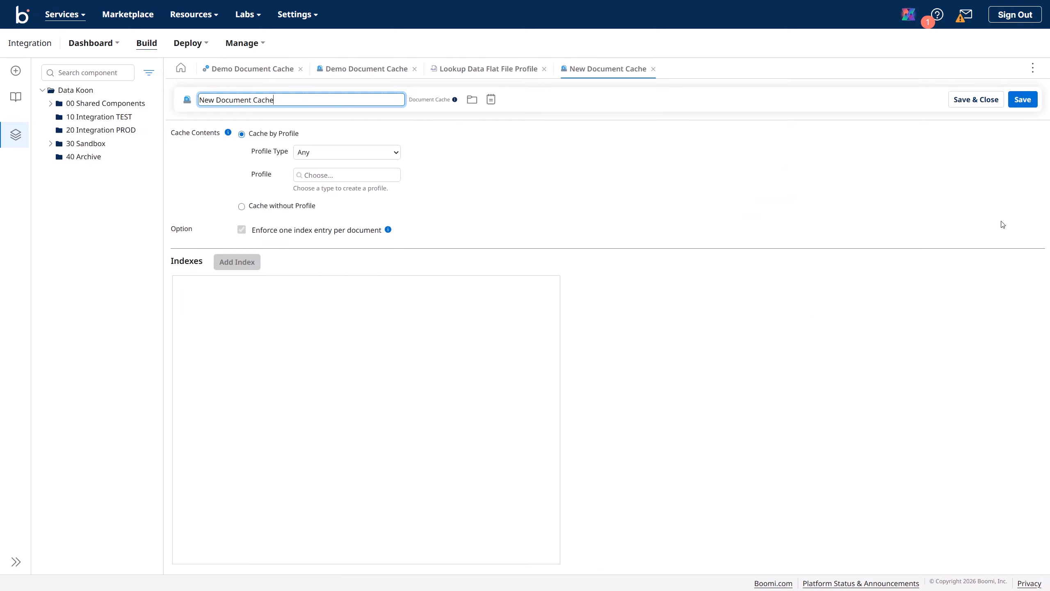
click(653, 68)
click(612, 331)
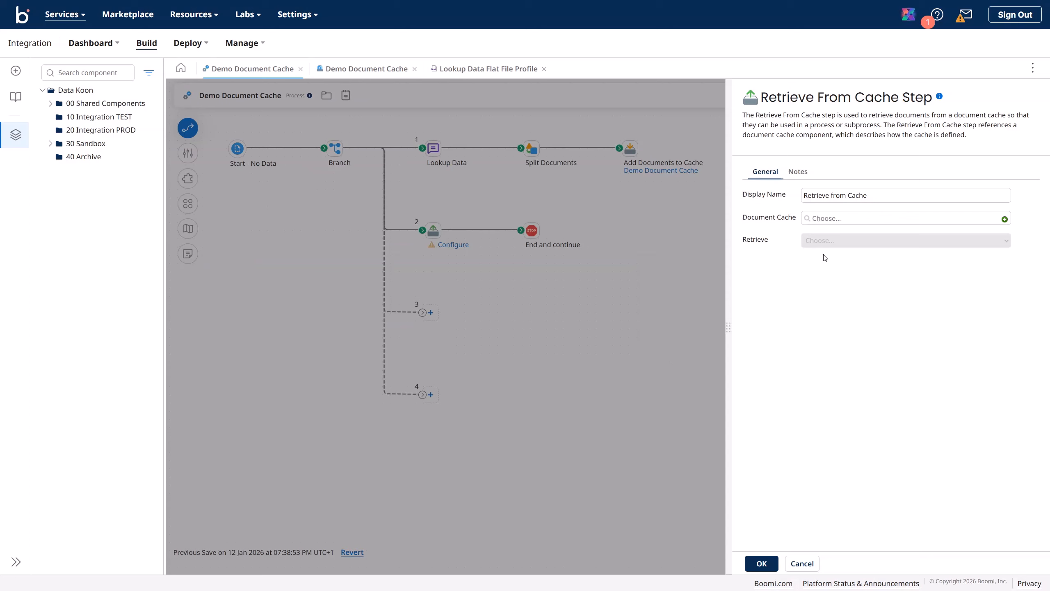
click(816, 221)
click(839, 266)
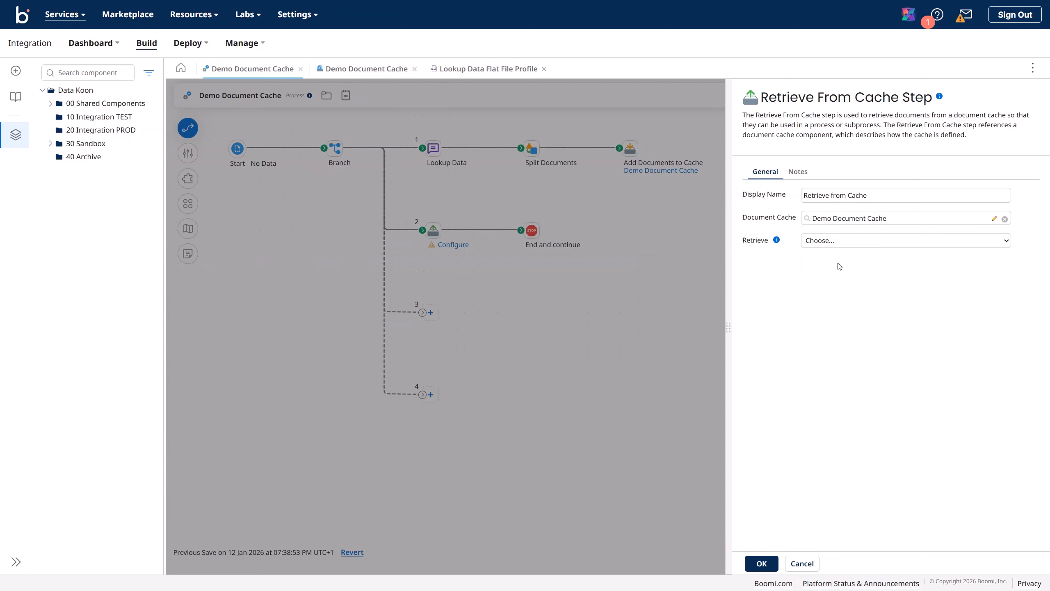
Set the step to retrieve All Documents, keep the recommended stop of document execution for an empty cache, and apply the settings.
click(835, 247)
click(941, 247)
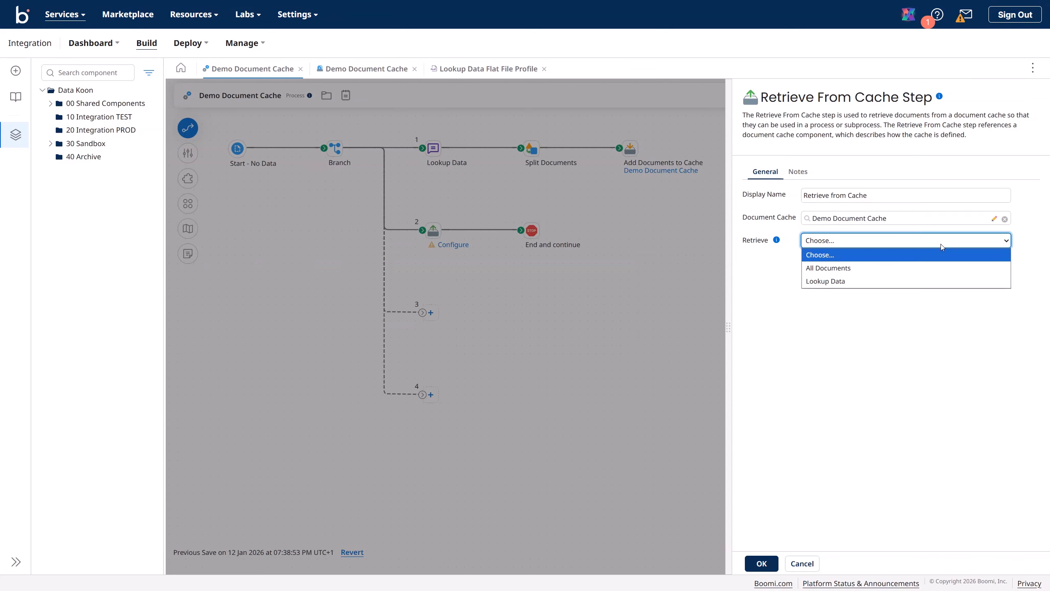
click(883, 265)
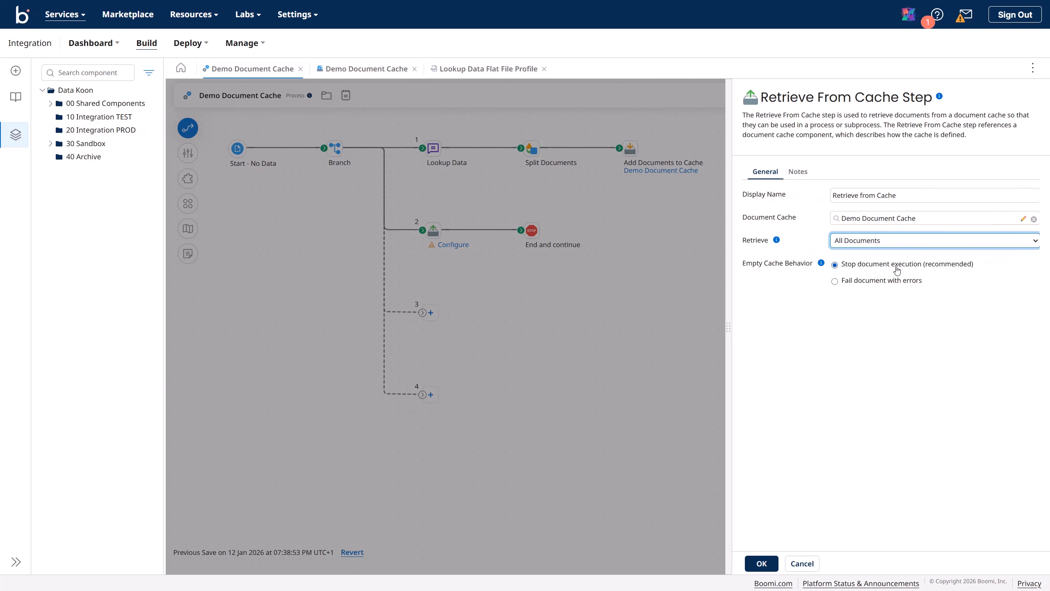
click(820, 263)
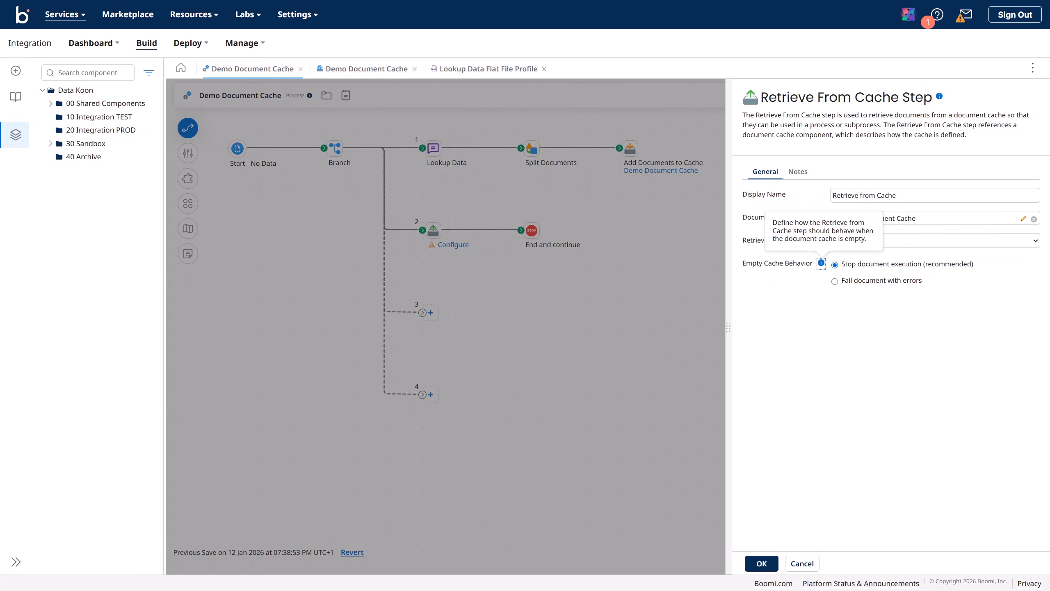
click(839, 313)
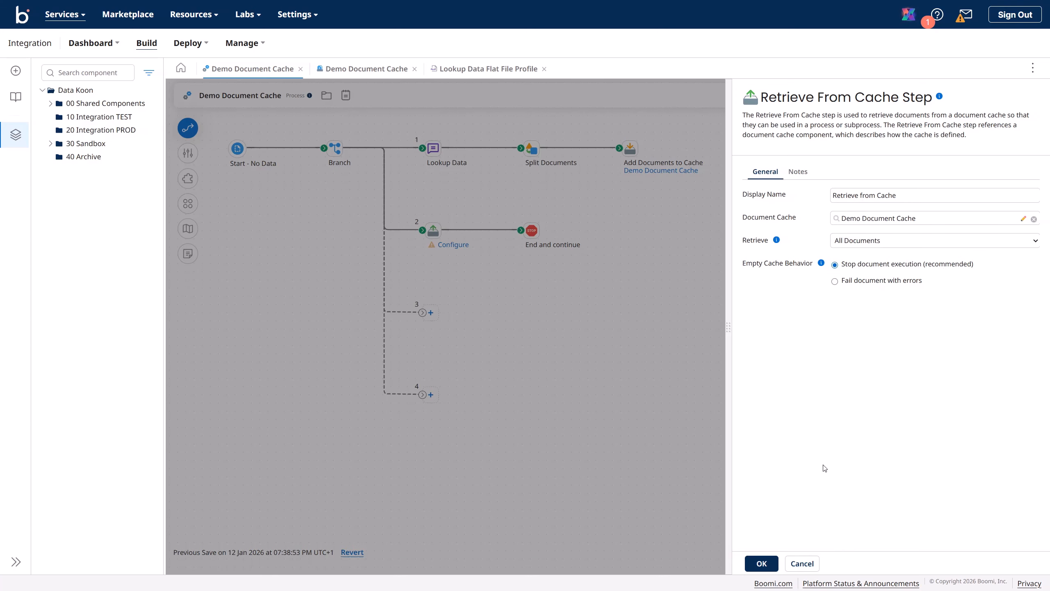
click(761, 563)
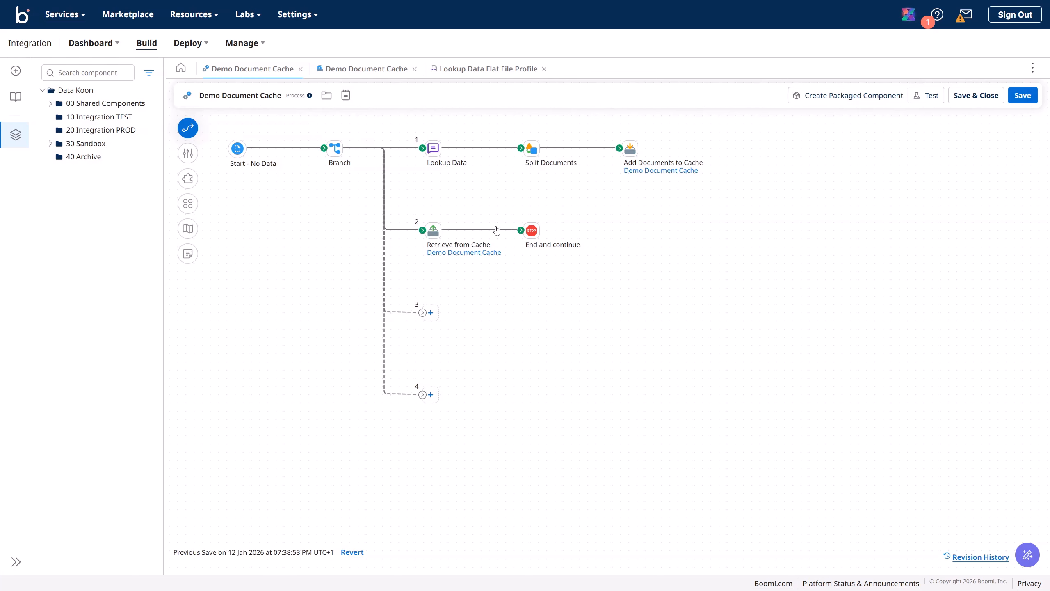
Save the process and run a new test on the Data Koon TEST runtime.
click(927, 96)
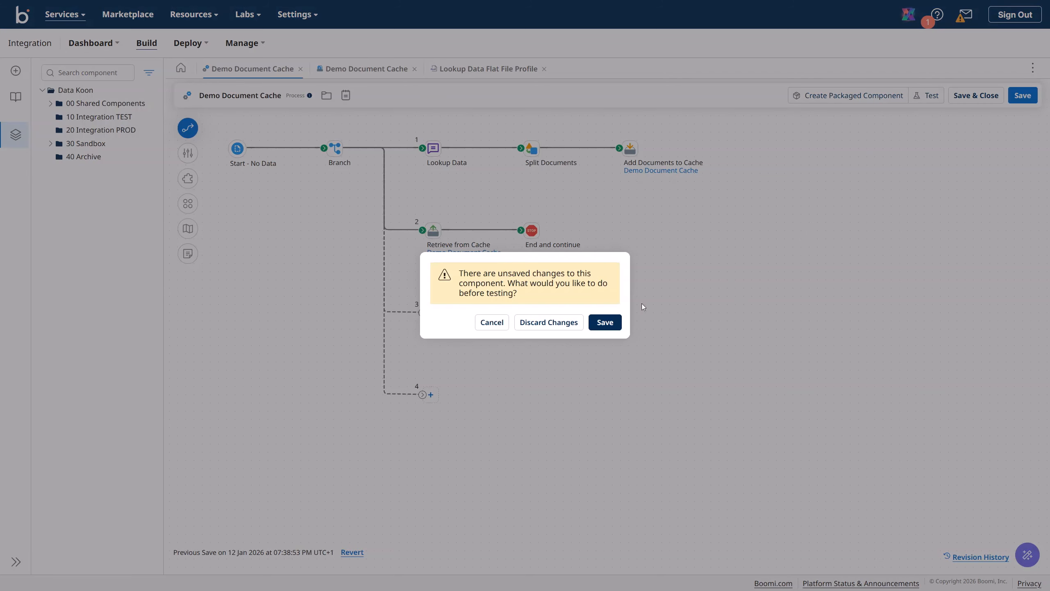
click(606, 323)
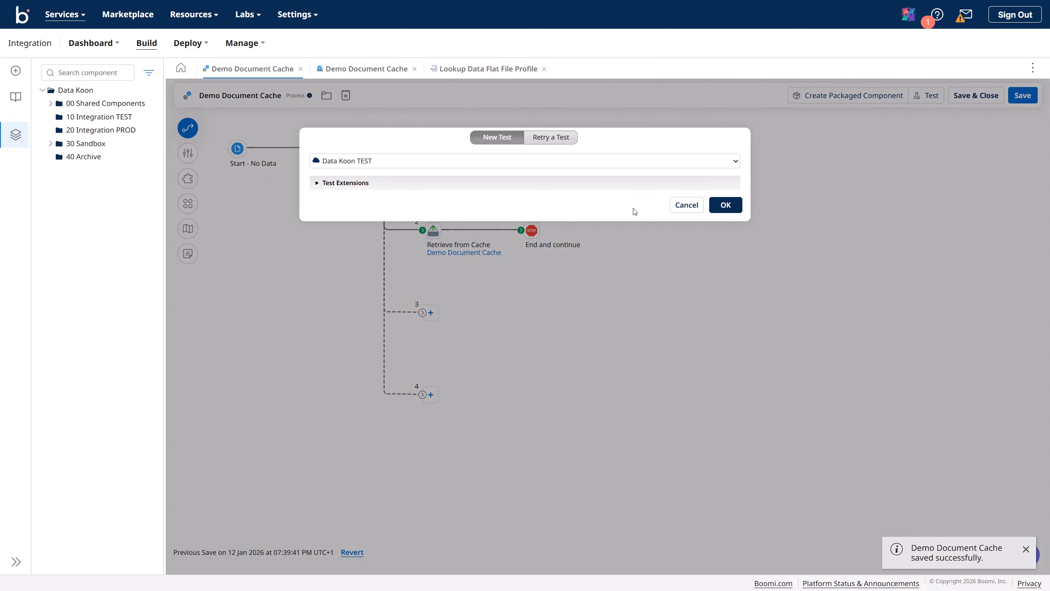
click(723, 207)
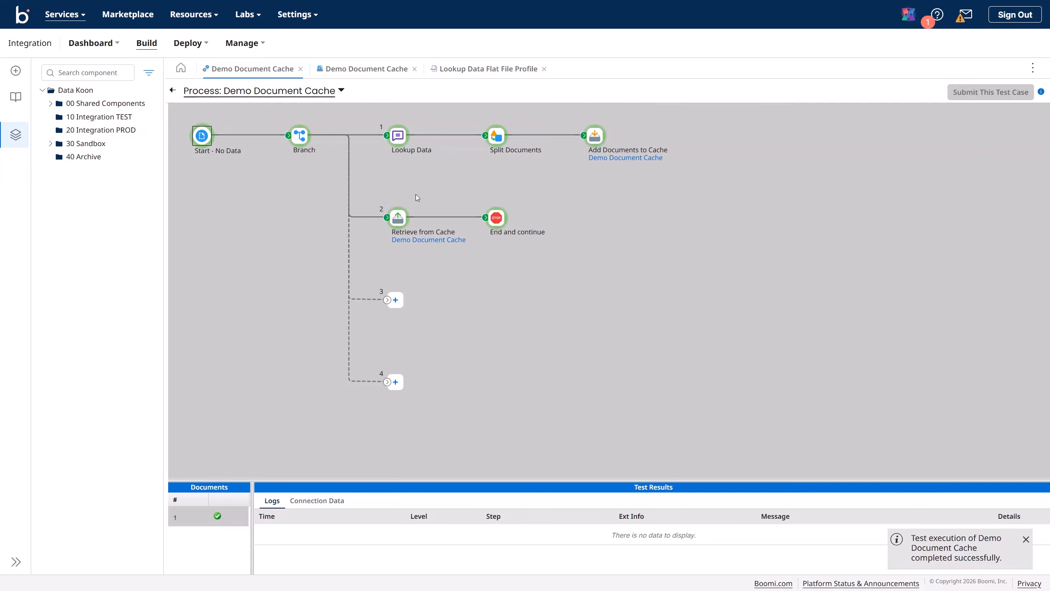
Inspect the source document that entered the Retrieve from Cache step in the test results.
click(399, 219)
click(317, 500)
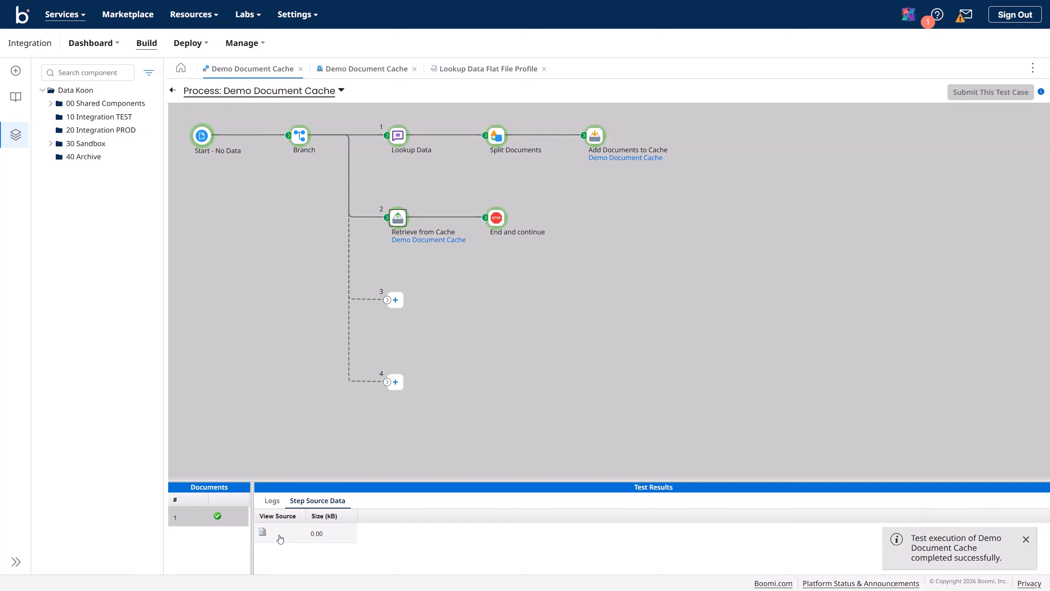
click(262, 531)
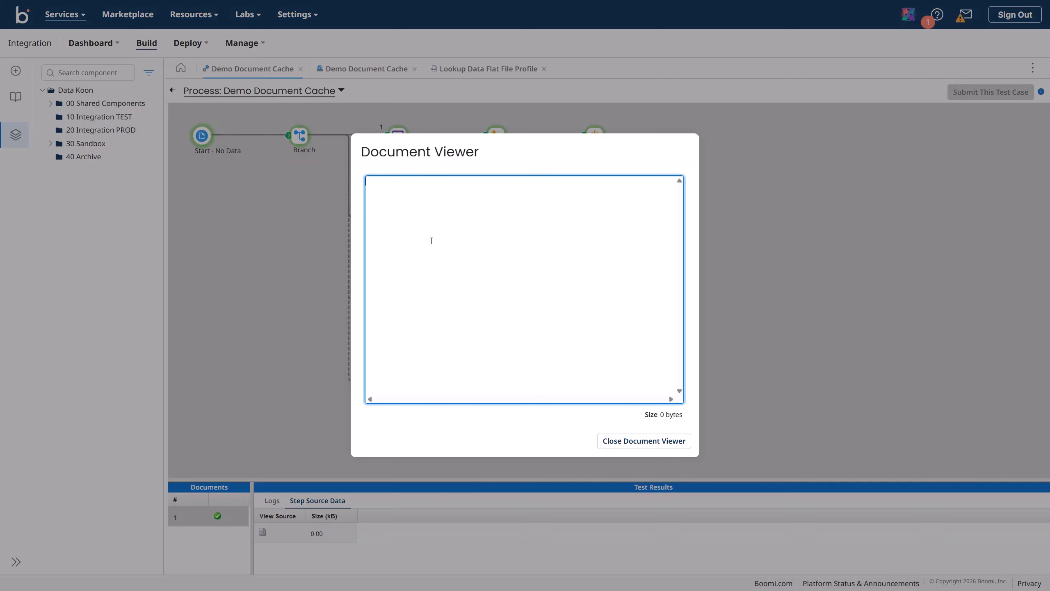
click(604, 441)
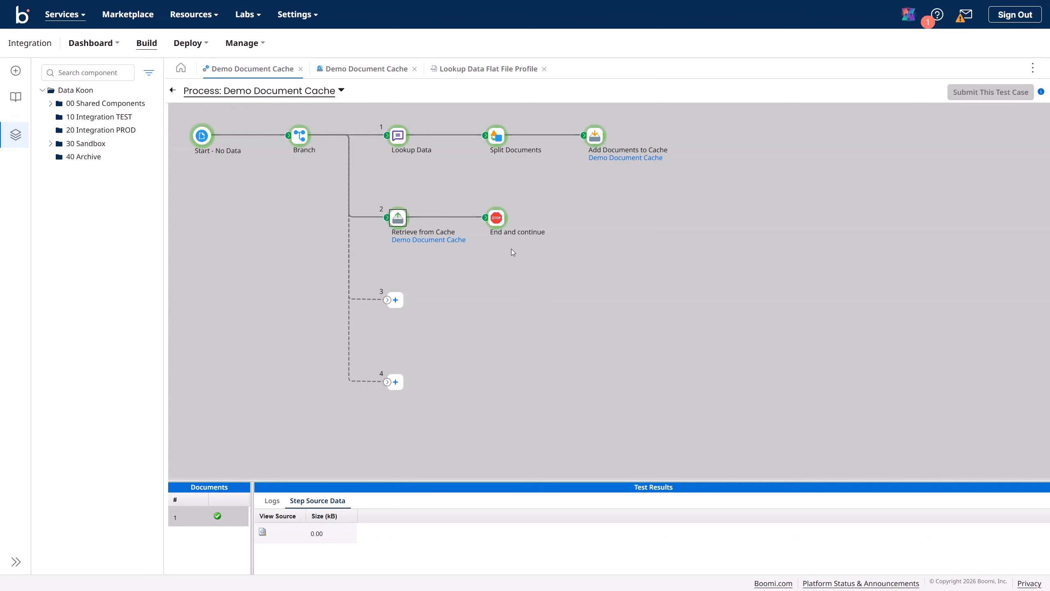
Enlarge the test results area and review the execution logs and source documents of the End and continue step.
click(498, 219)
drag(389, 480, 389, 324)
click(272, 343)
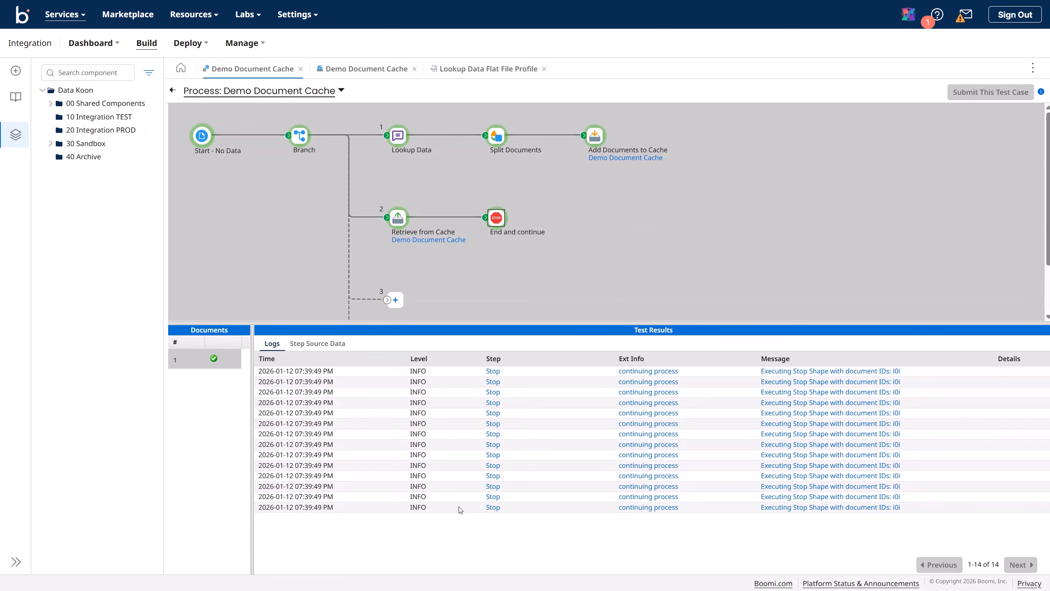
click(318, 343)
click(263, 375)
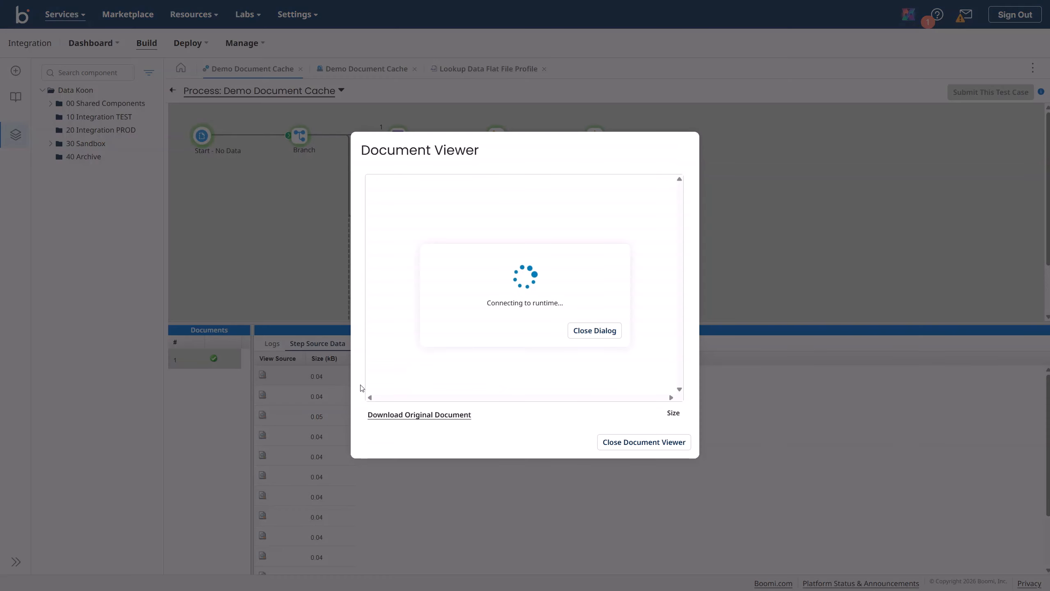
click(448, 228)
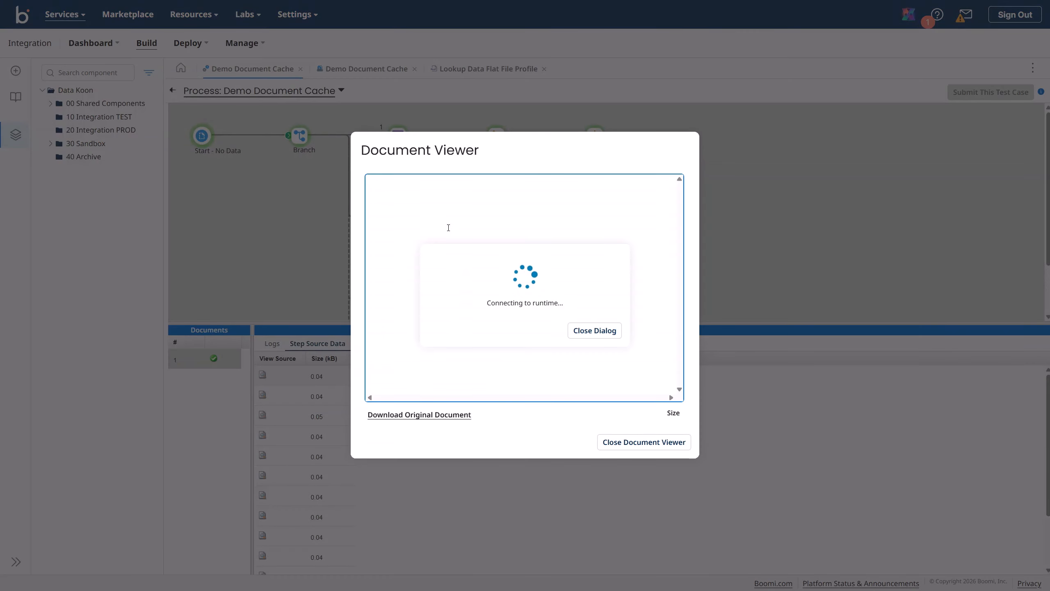
click(657, 449)
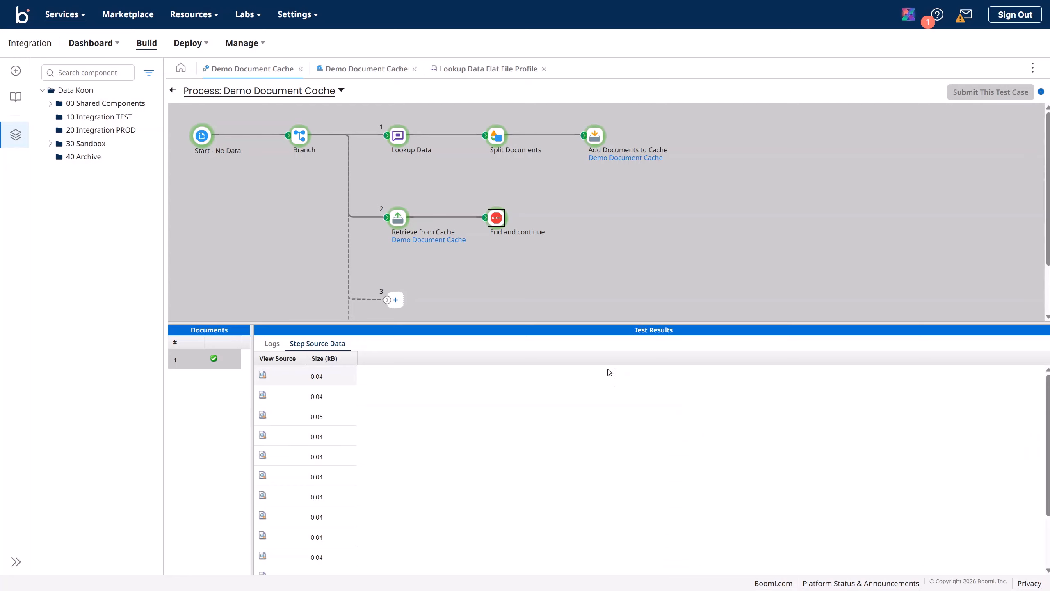
Shrink the test results, leave test mode and view the Demo Document Cache component before returning to the process.
drag(610, 329, 604, 460)
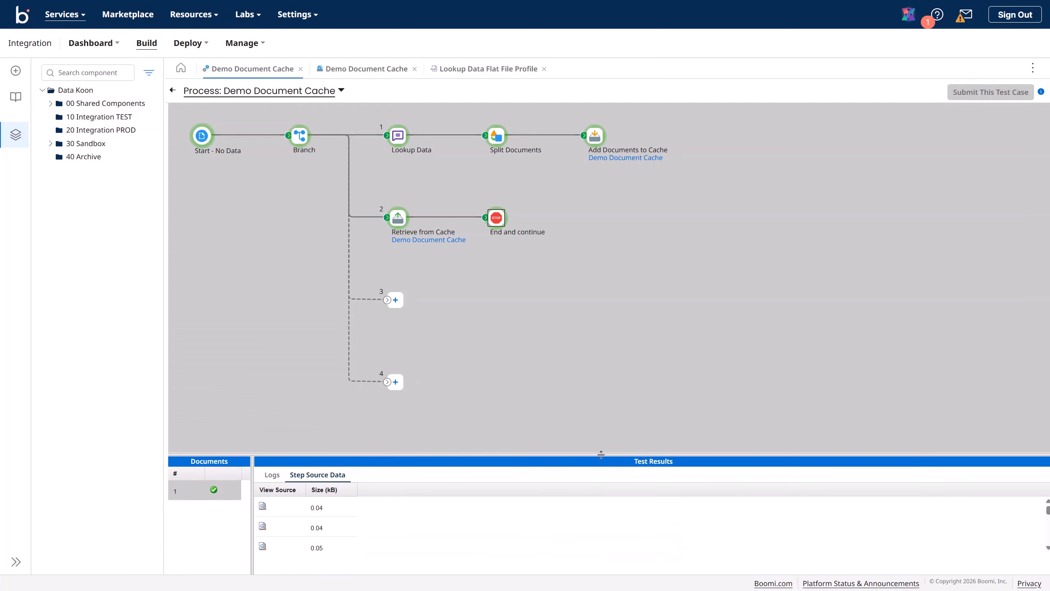
click(173, 90)
click(454, 254)
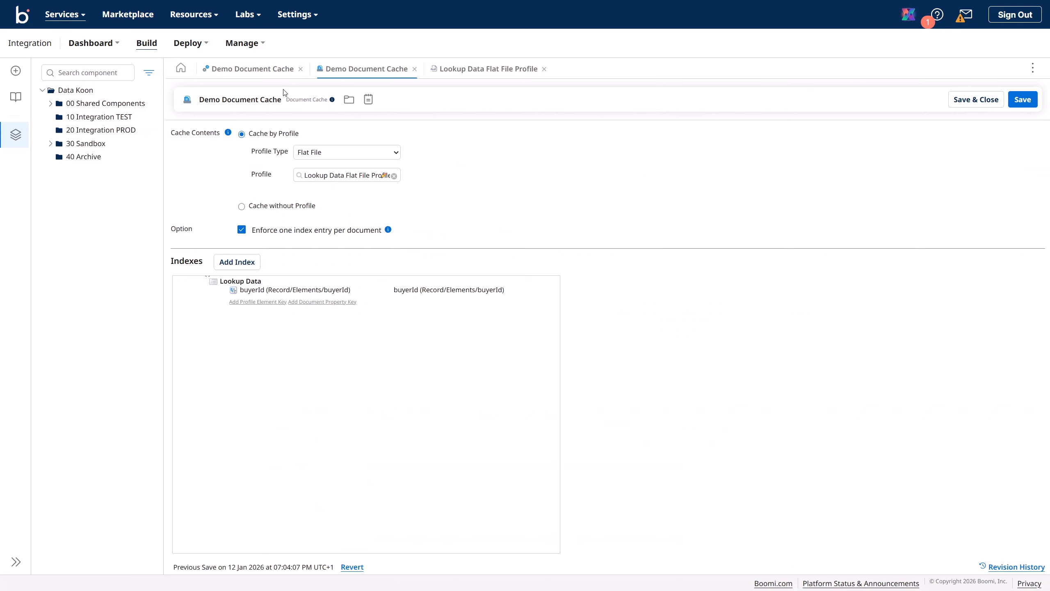
click(256, 69)
mouse_move(452, 257)
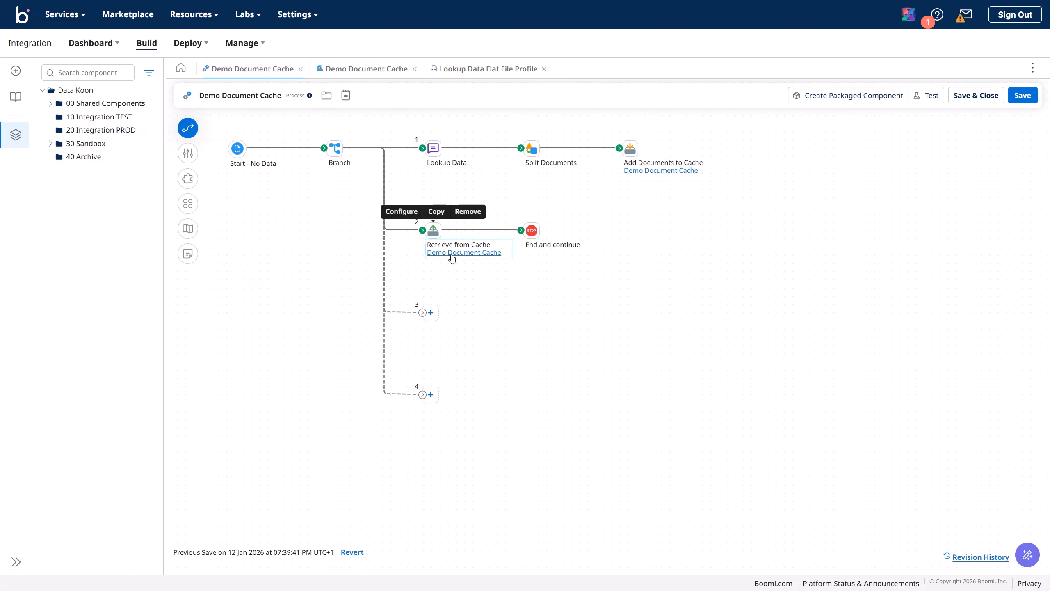
Set the path 2 Retrieve from Cache step to retrieve by the Lookup Data index after reading the Retrieve option's help.
click(433, 230)
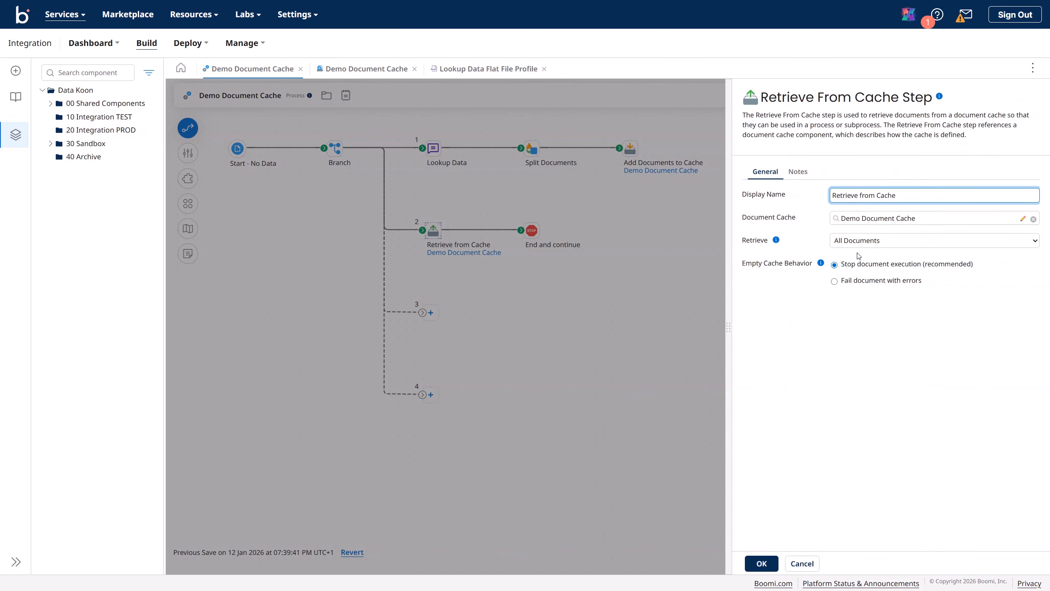
click(776, 240)
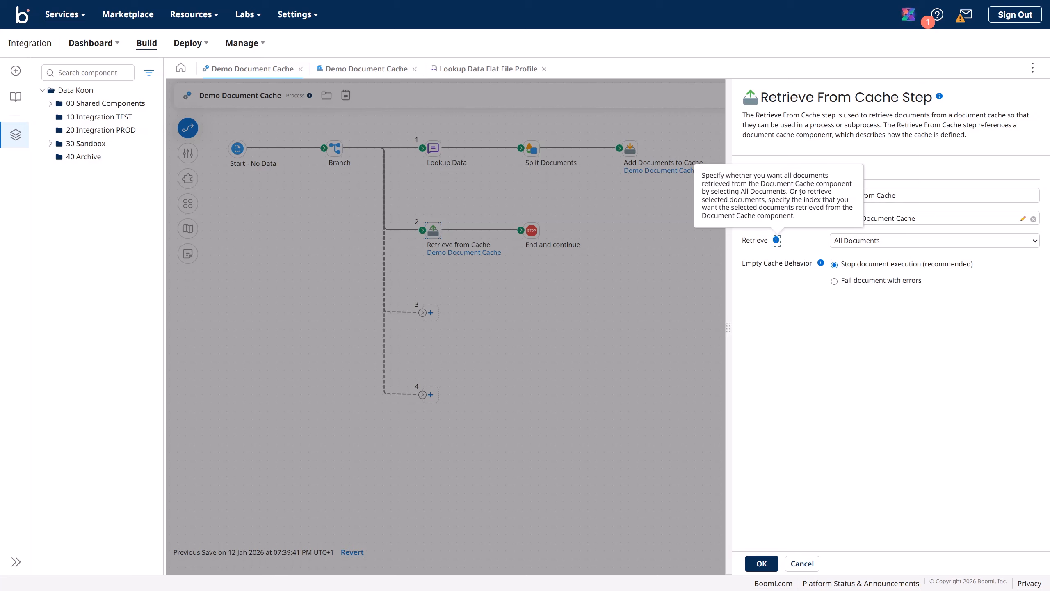
drag(800, 192, 844, 202)
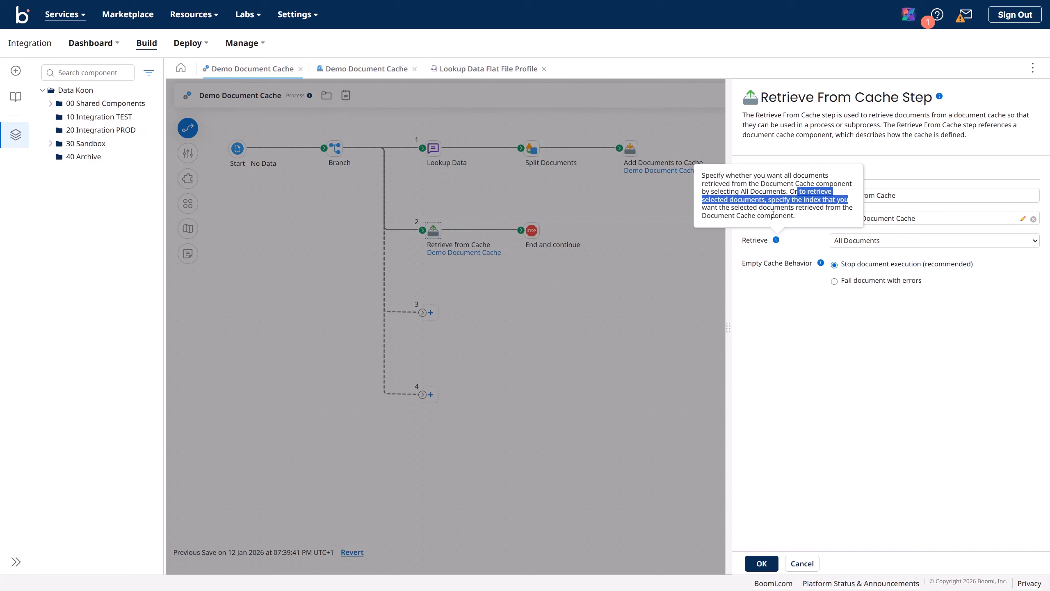
click(764, 216)
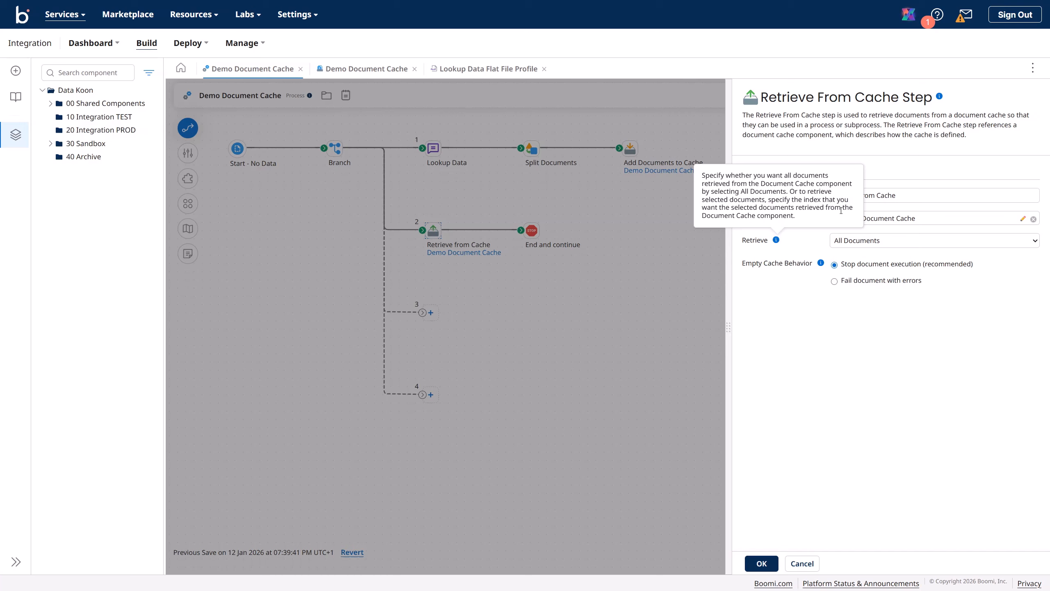
click(841, 247)
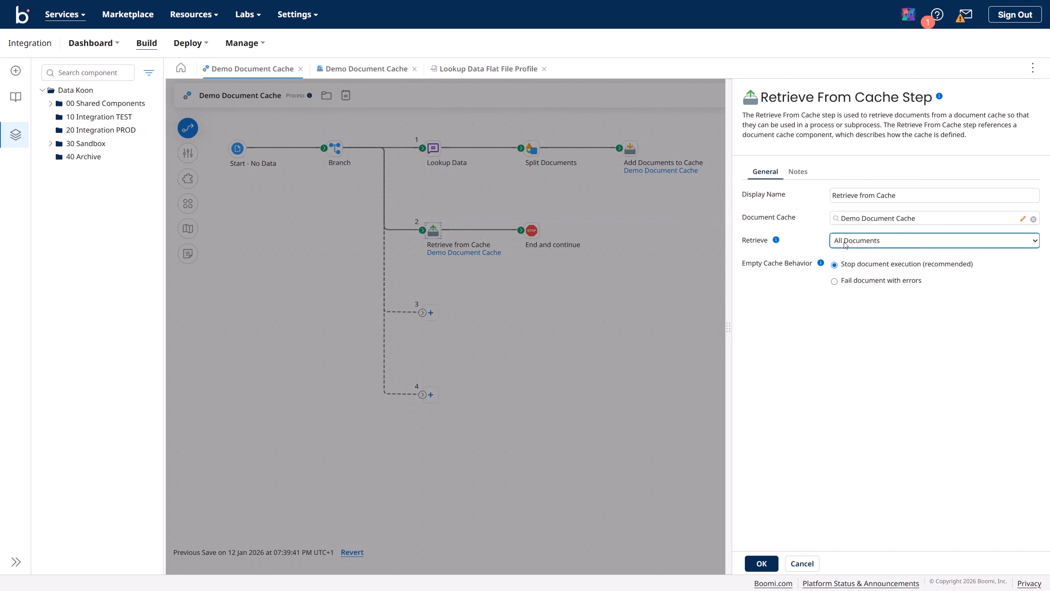
click(853, 268)
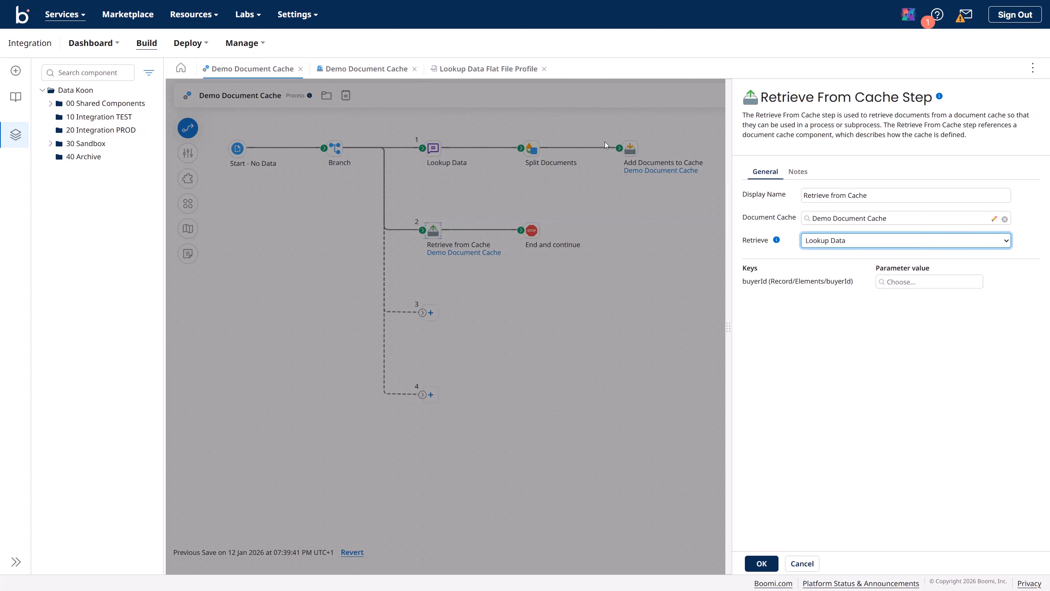
Review the Lookup Data Flat File Profile and the document cache's index, and compare them with the retrieve step's buyerId key.
click(475, 70)
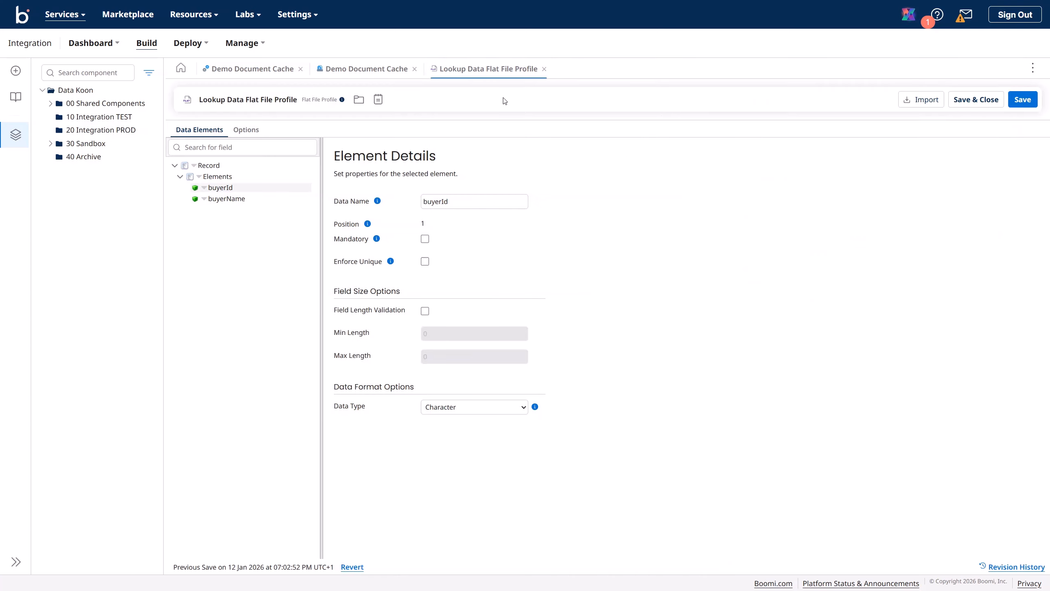
click(366, 69)
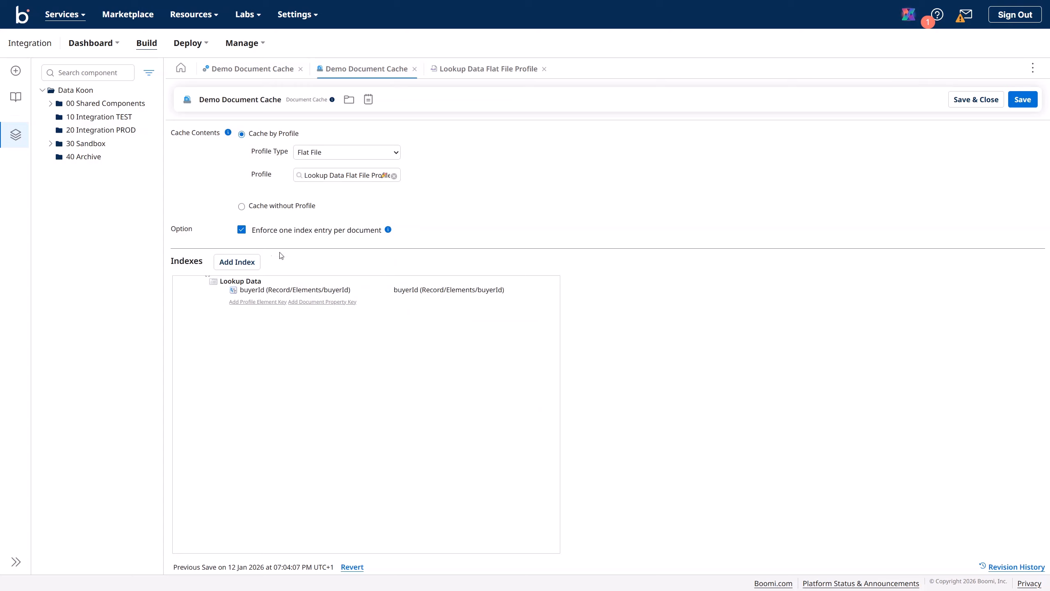
click(263, 71)
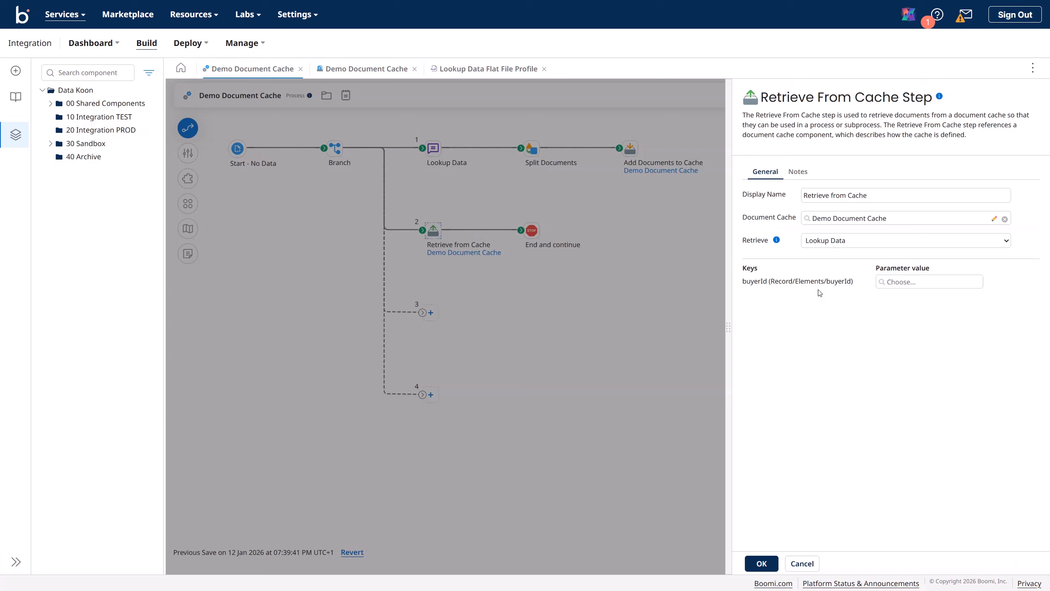
drag(745, 281, 848, 285)
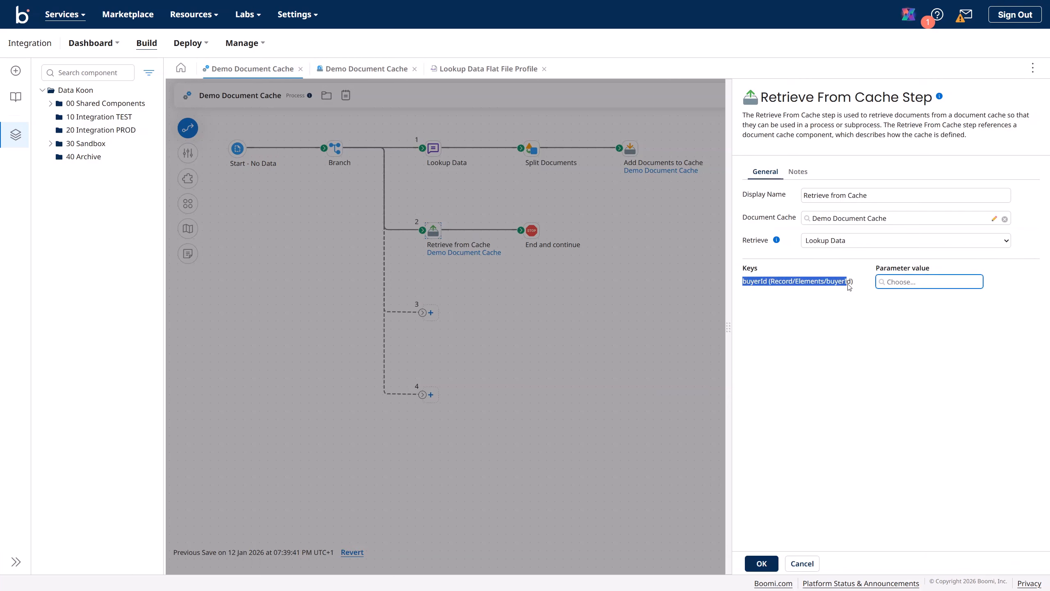
Open the buyerId key's parameter value, switch to Excel, copy the Porsche row's buyerId and highlight that cell yellow.
click(922, 285)
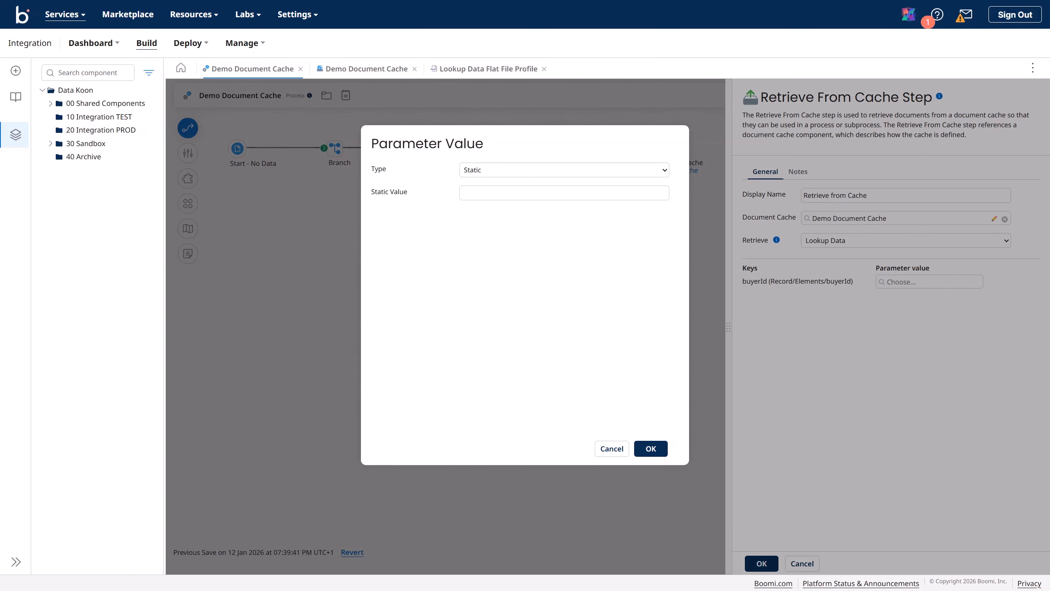
drag(1049, 160, 724, 122)
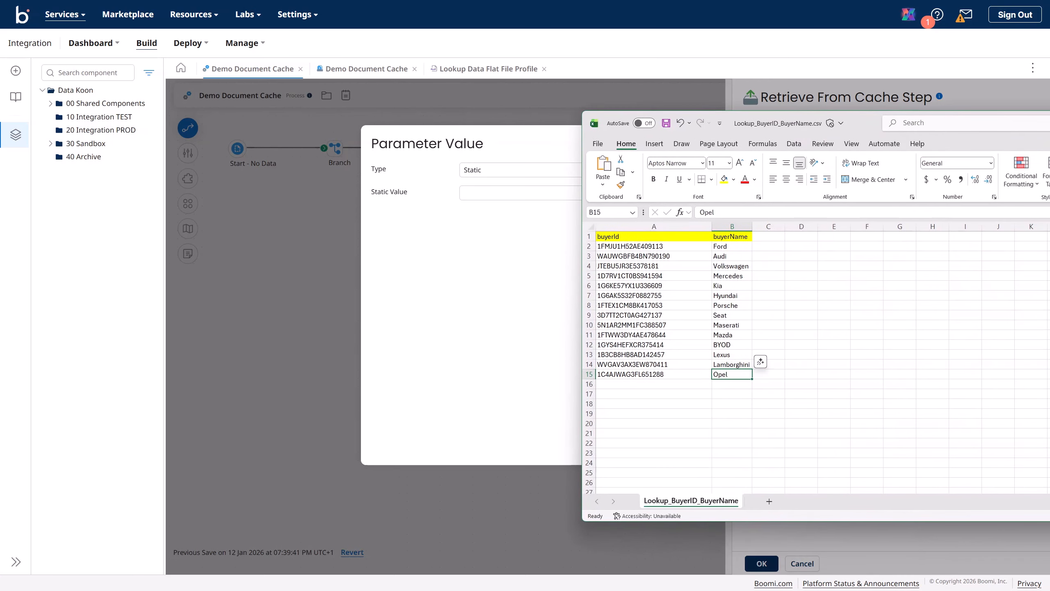
click(679, 247)
click(663, 264)
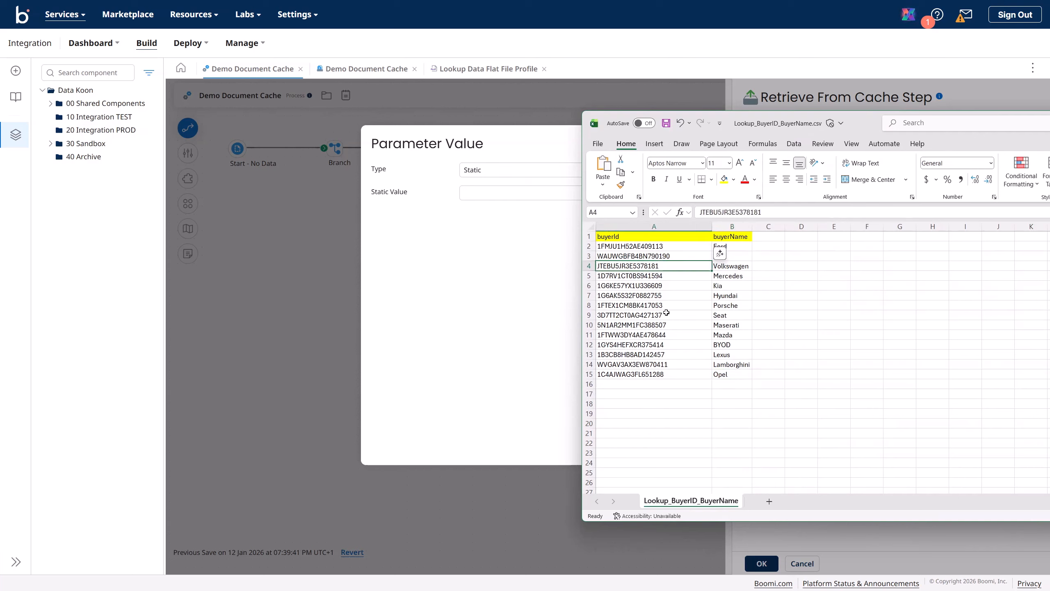
click(665, 307)
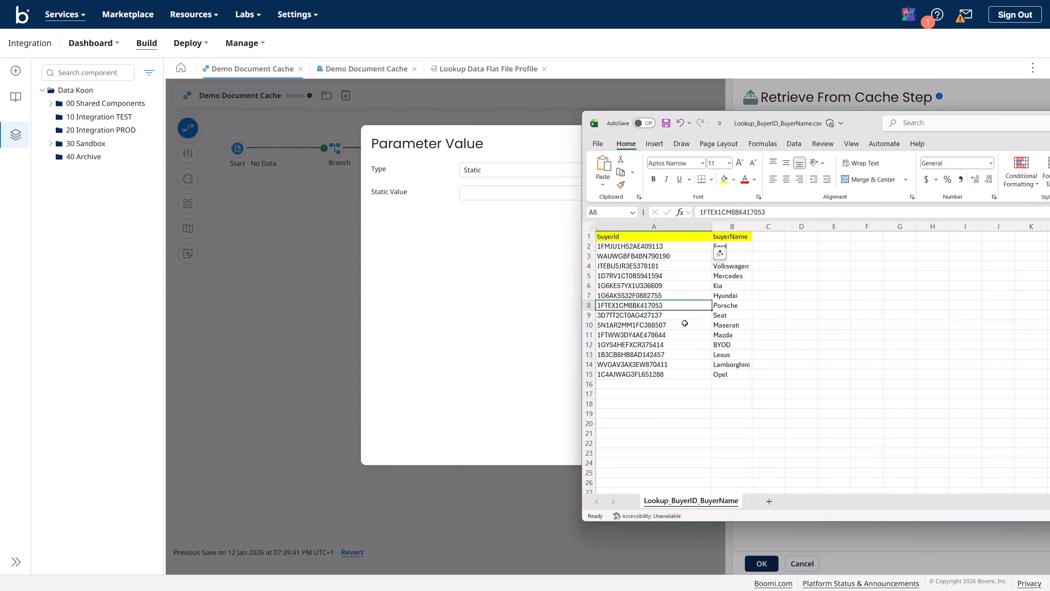
key(ctrl+c)
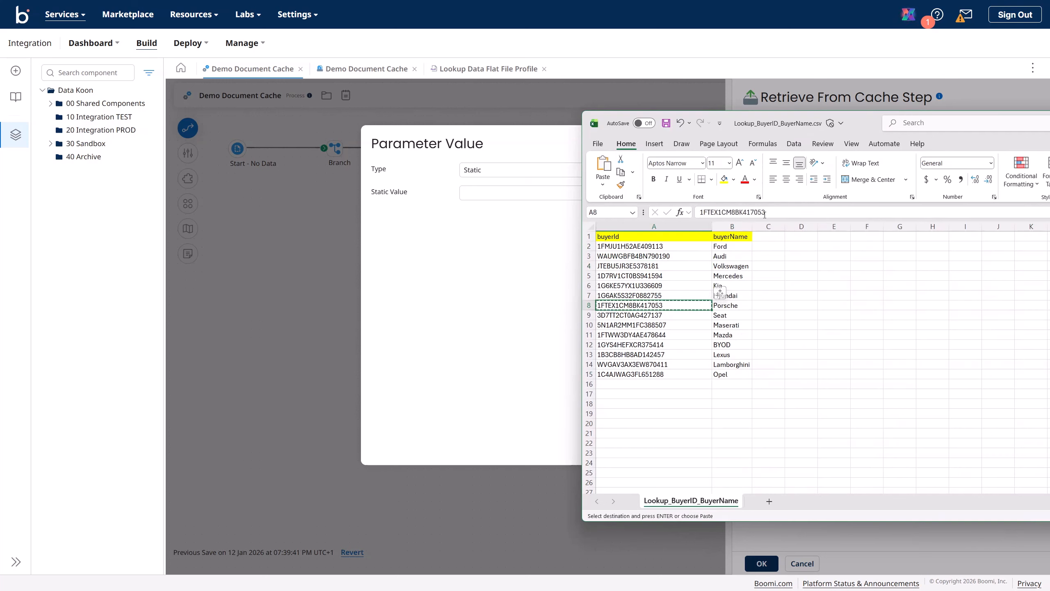
click(724, 179)
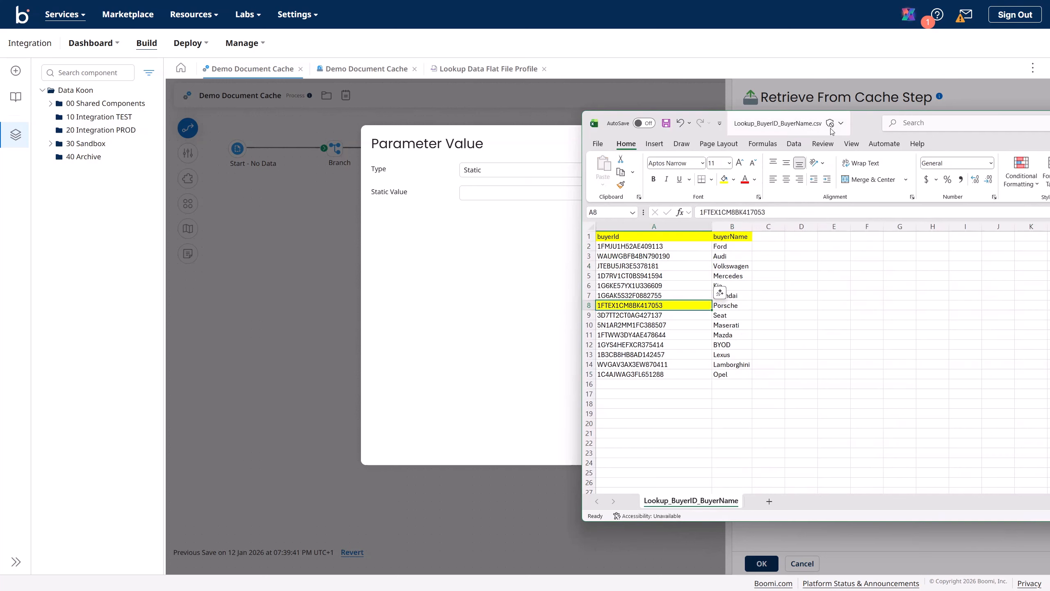
Switch back to Boomi, set the buyerId key's static value to the copied Porsche buyerId and apply the retrieve step's settings.
key(alt+Tab)
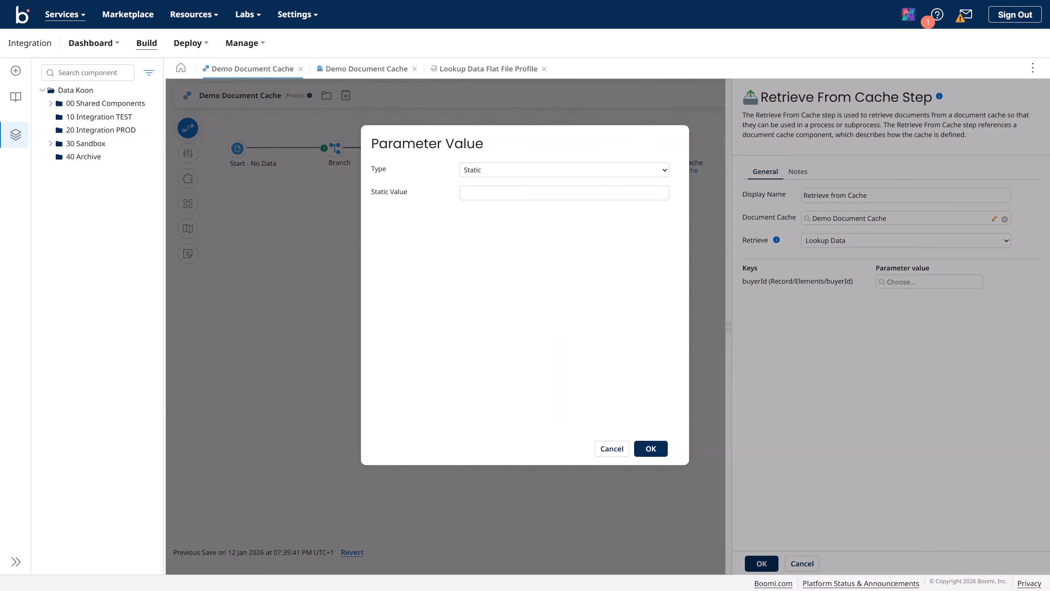
click(518, 192)
click(511, 195)
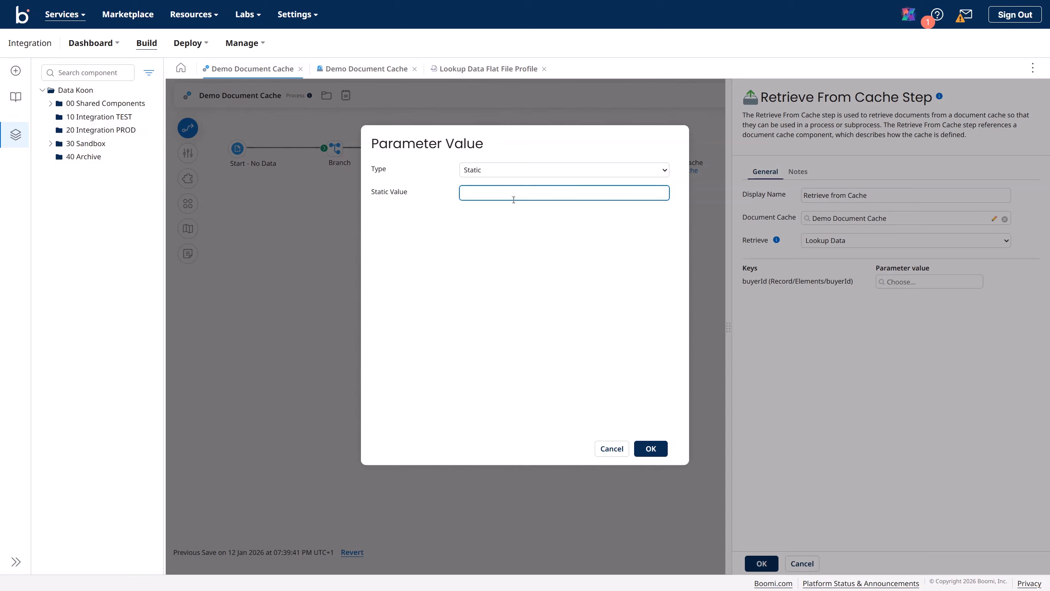
key(ctrl+v)
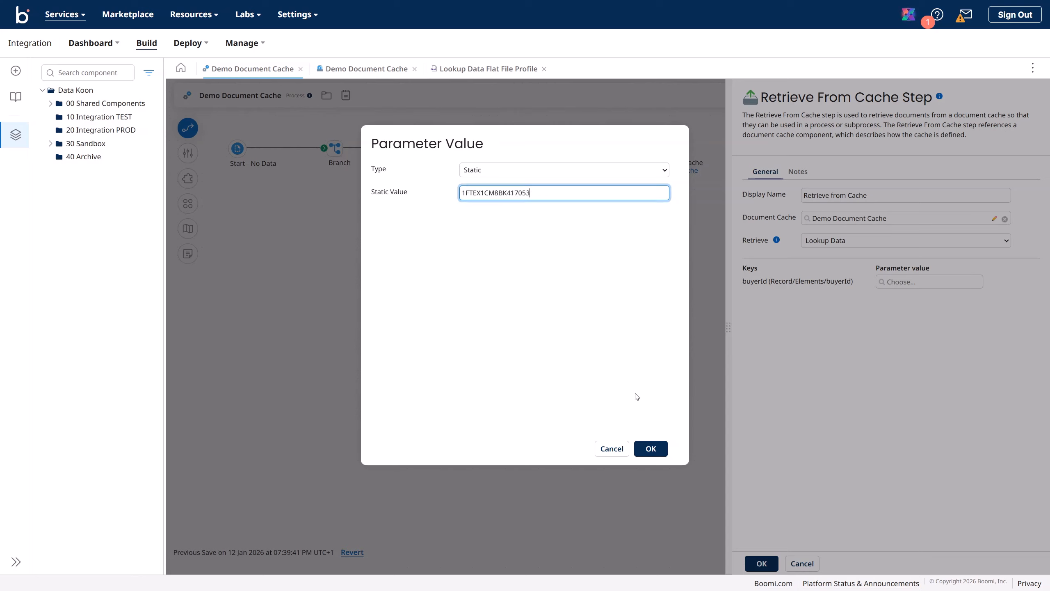
click(650, 448)
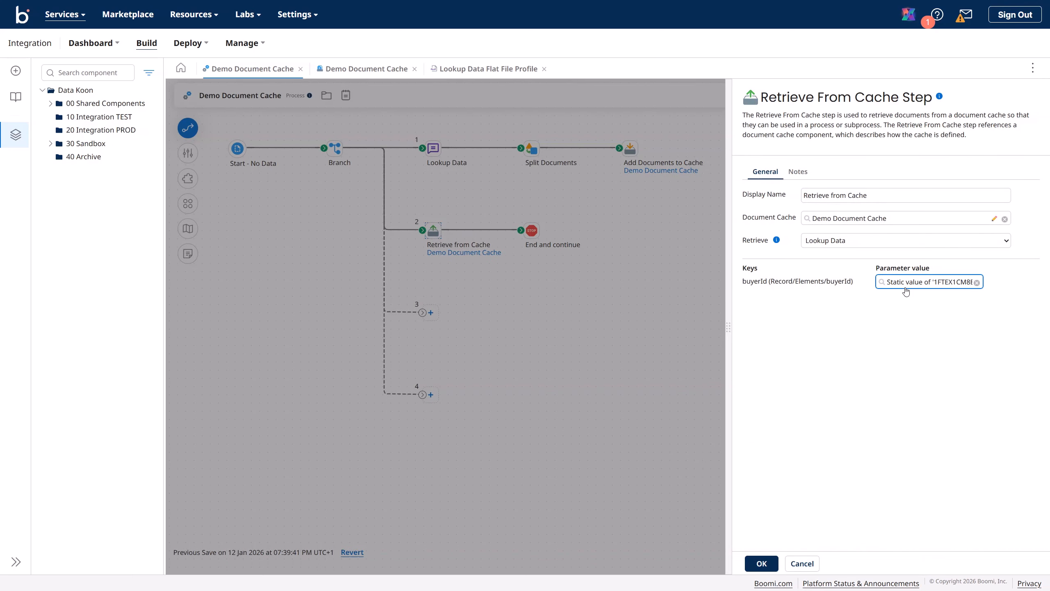
click(757, 562)
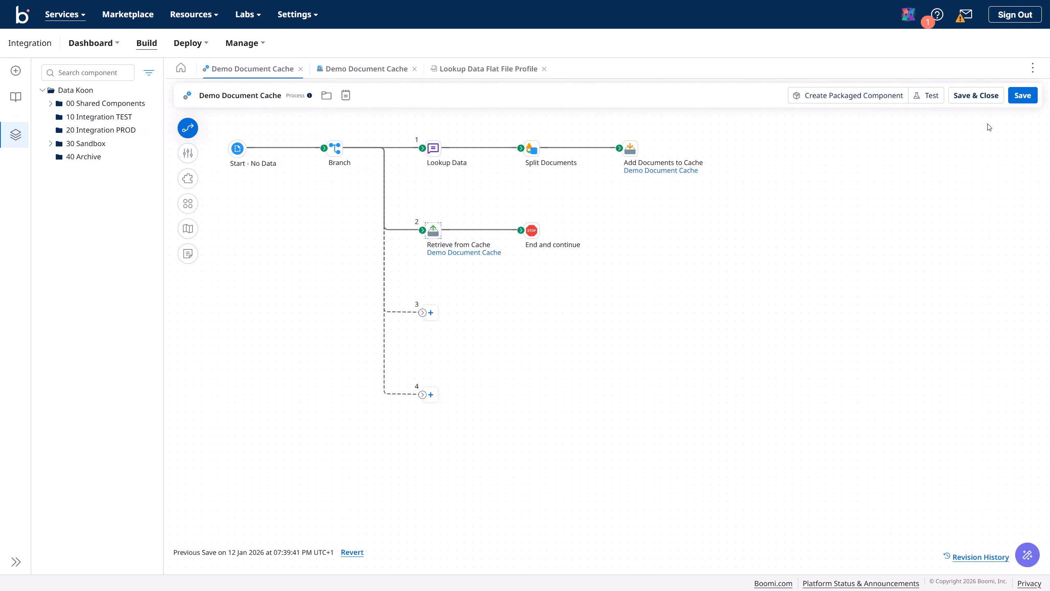
Save the process and run a new test with the index-based cache retrieval.
click(1021, 96)
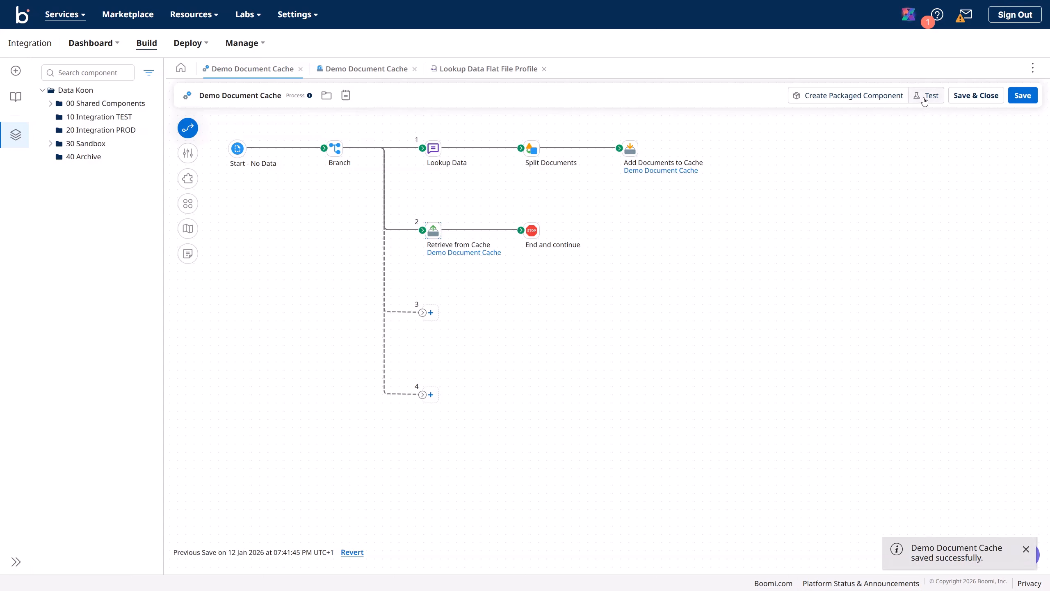
click(929, 95)
click(732, 210)
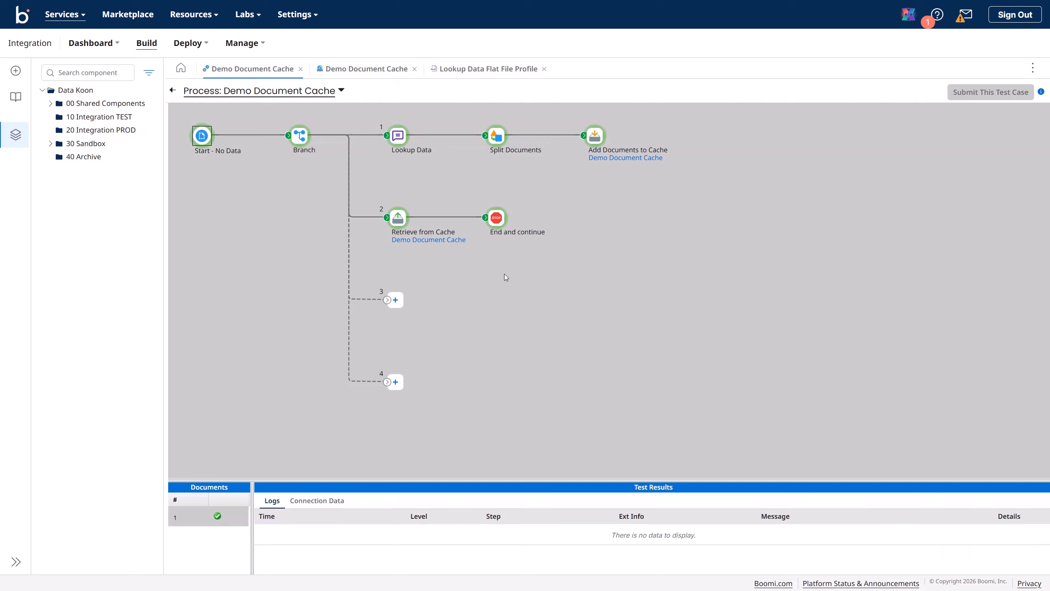
Inspect the source document that reached the End and continue step, checking its buyerId and buyerName, and close the viewer.
click(505, 222)
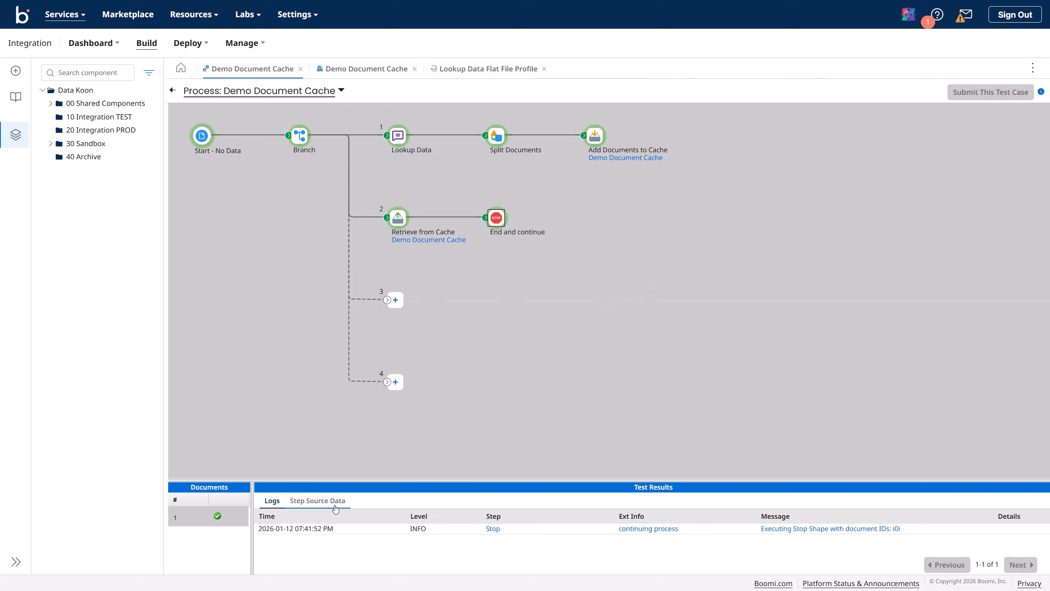
click(317, 501)
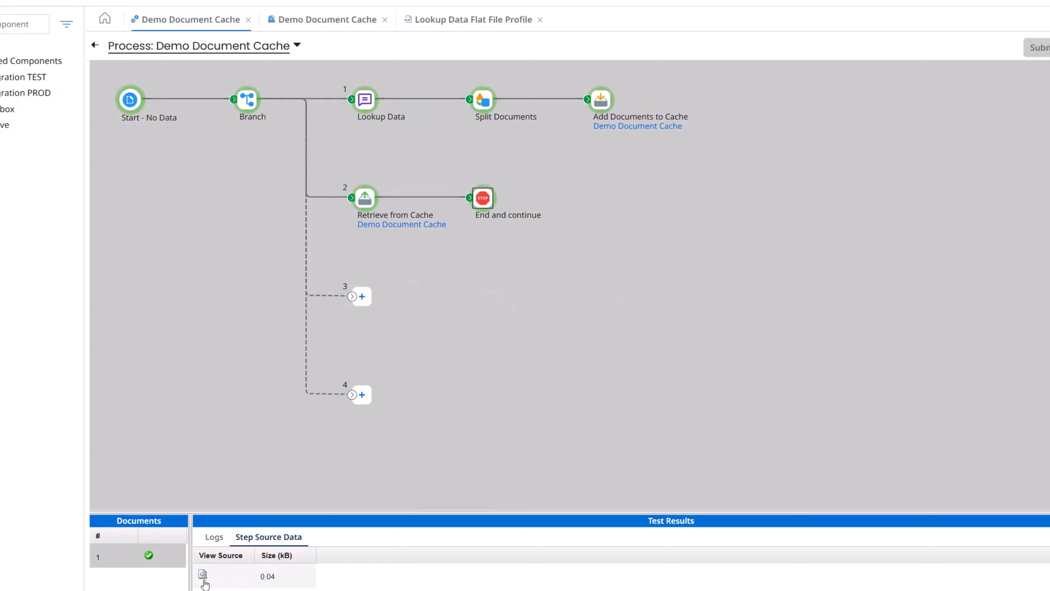
click(262, 531)
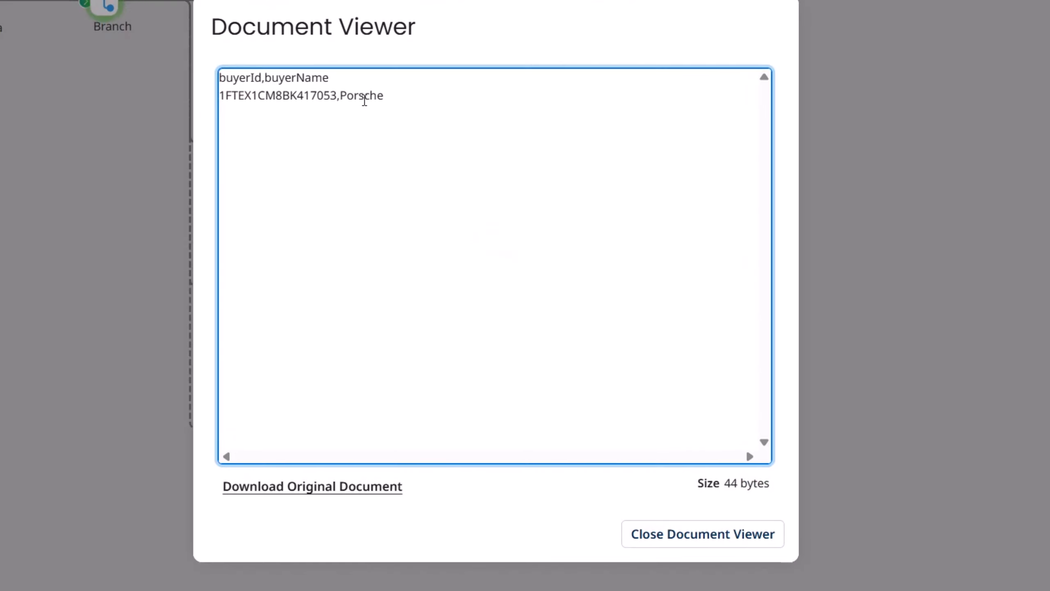
drag(364, 96, 274, 96)
click(252, 85)
click(652, 542)
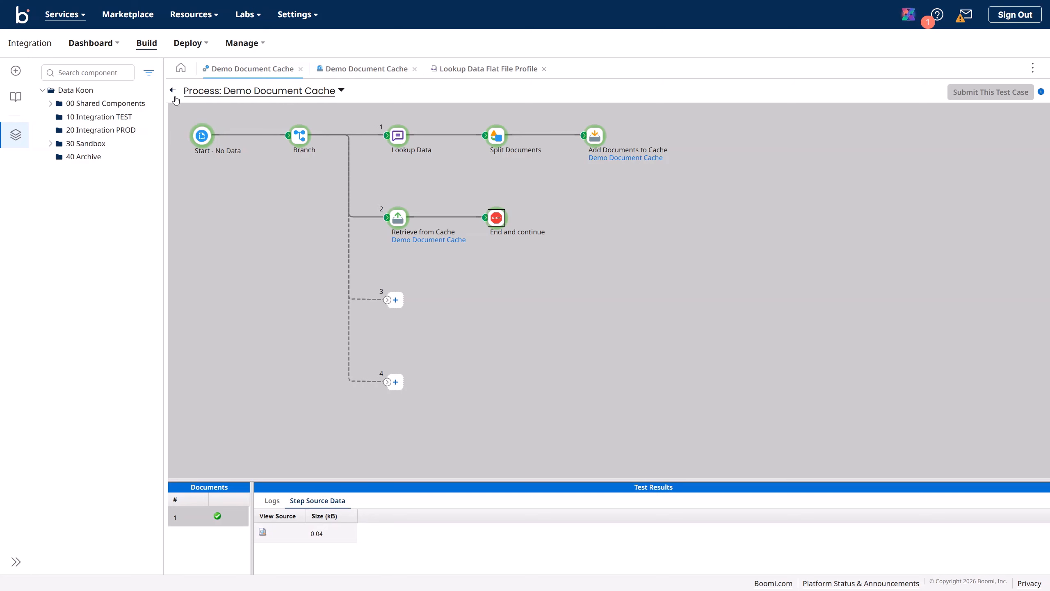
Leave test mode and move the Retrieve from Cache and End and continue steps down to branch path 3.
click(173, 93)
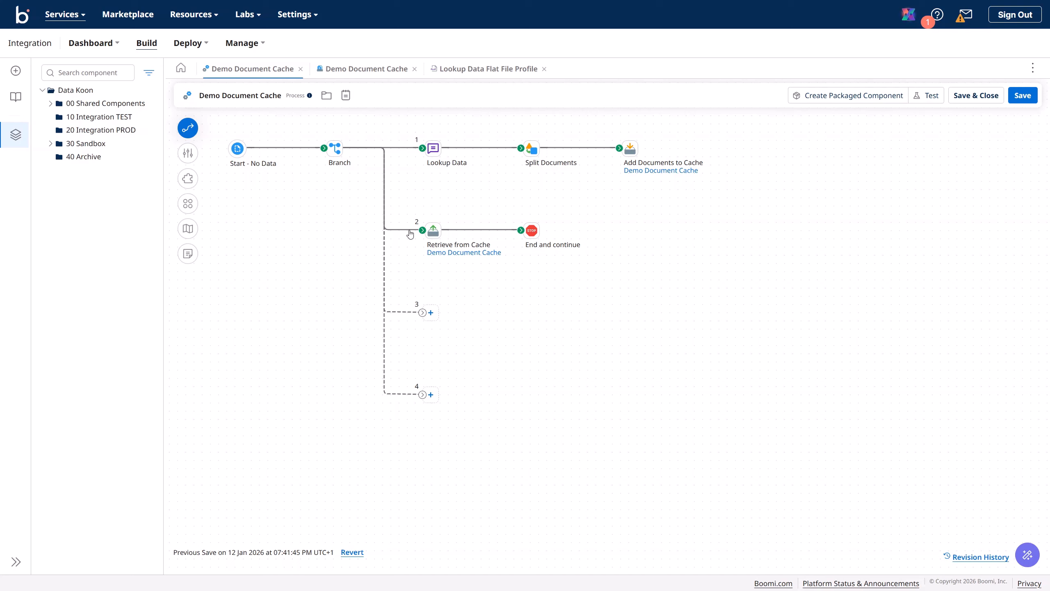
drag(409, 230, 456, 305)
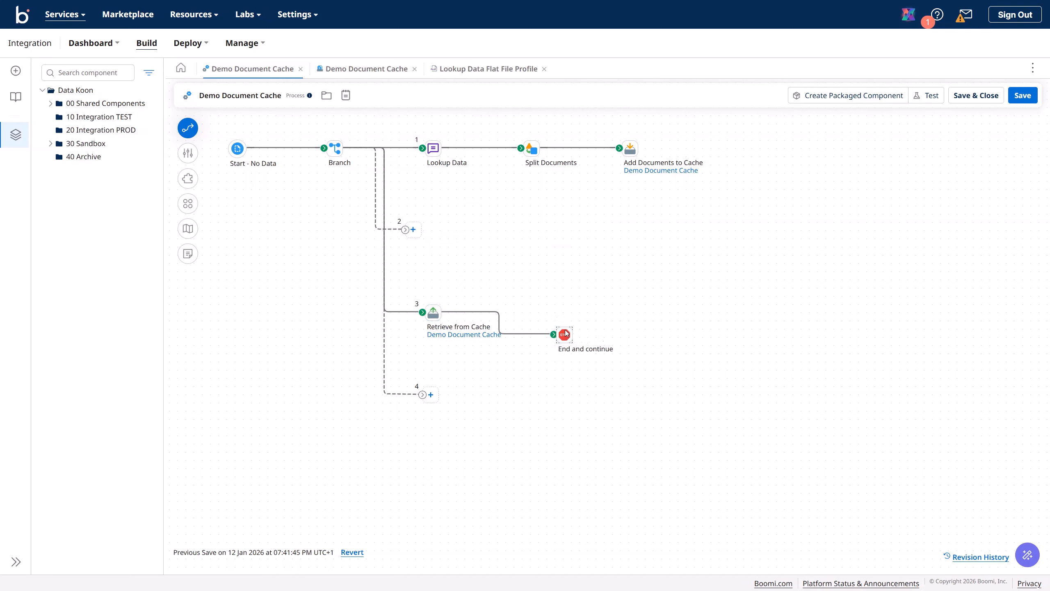
Add a Remove From Cache step to the freed branch path 2.
click(413, 229)
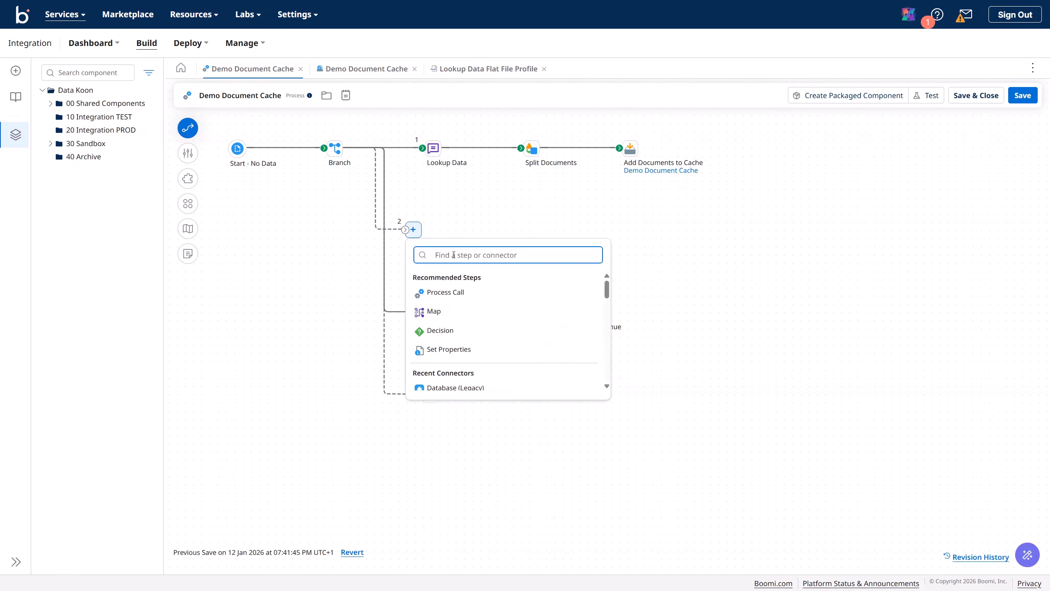
text(delete)
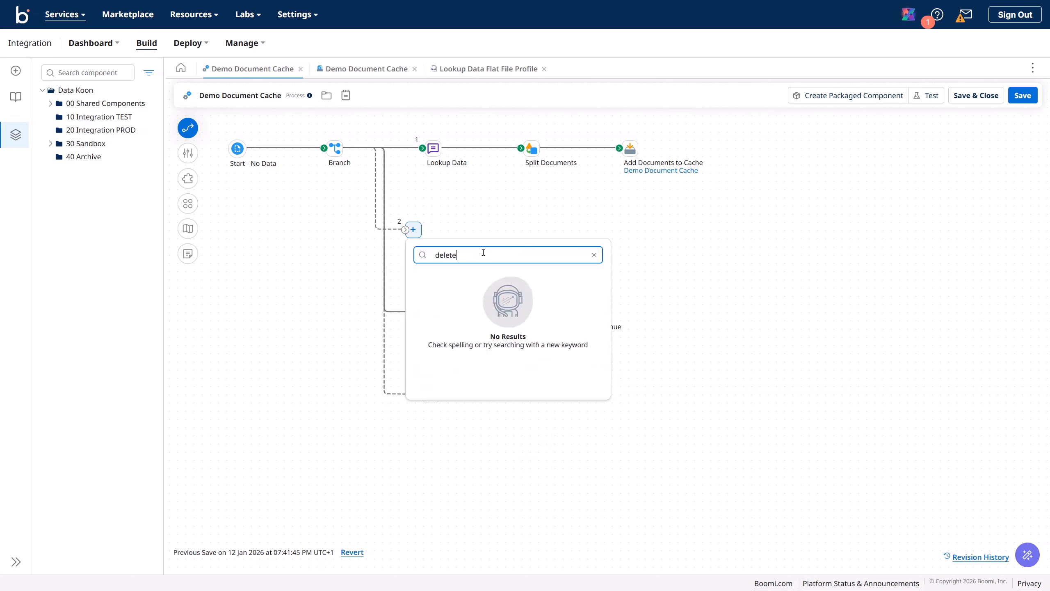
double_click(449, 257)
text(cache)
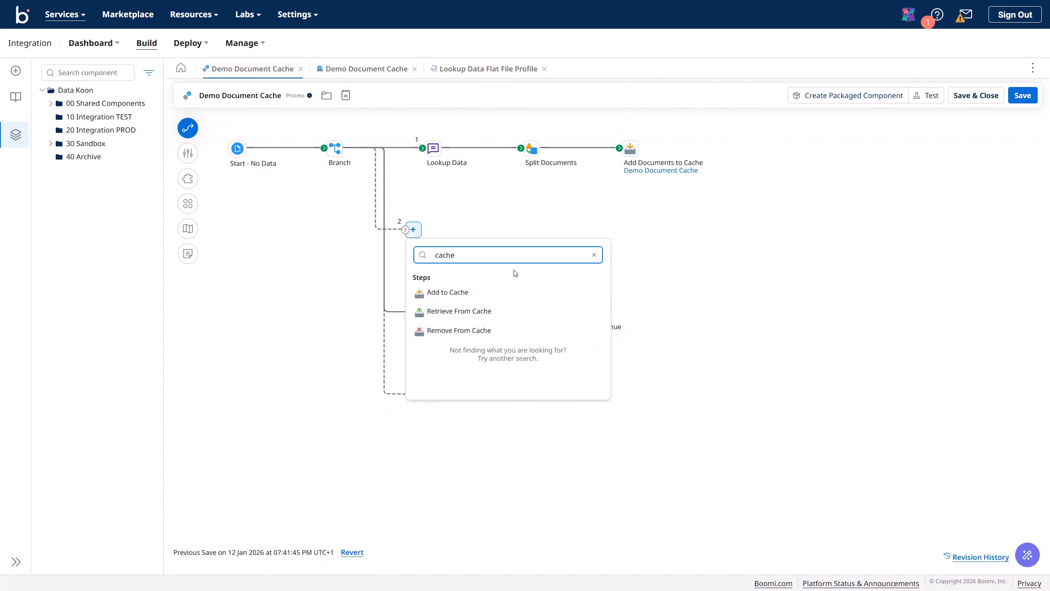
click(463, 330)
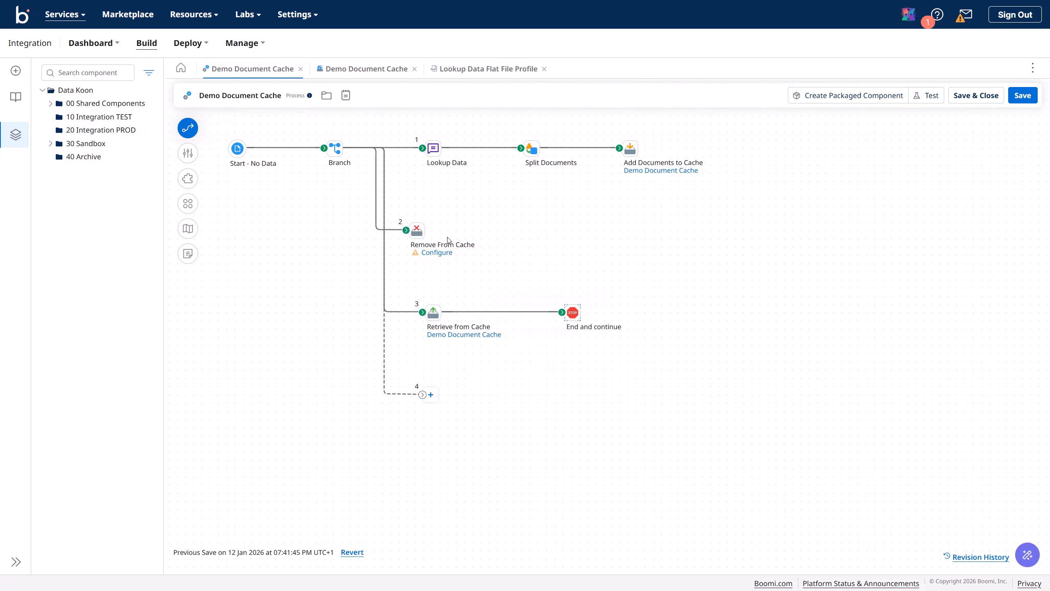
Automatically arrange the steps on the process canvas and save the process.
click(187, 203)
click(601, 319)
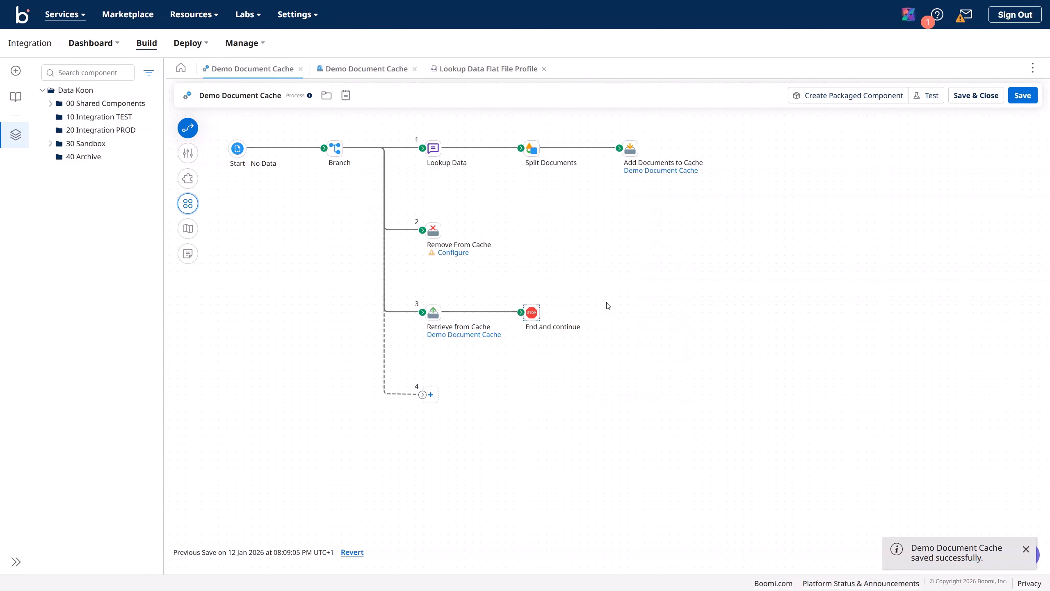
mouse_move(434, 231)
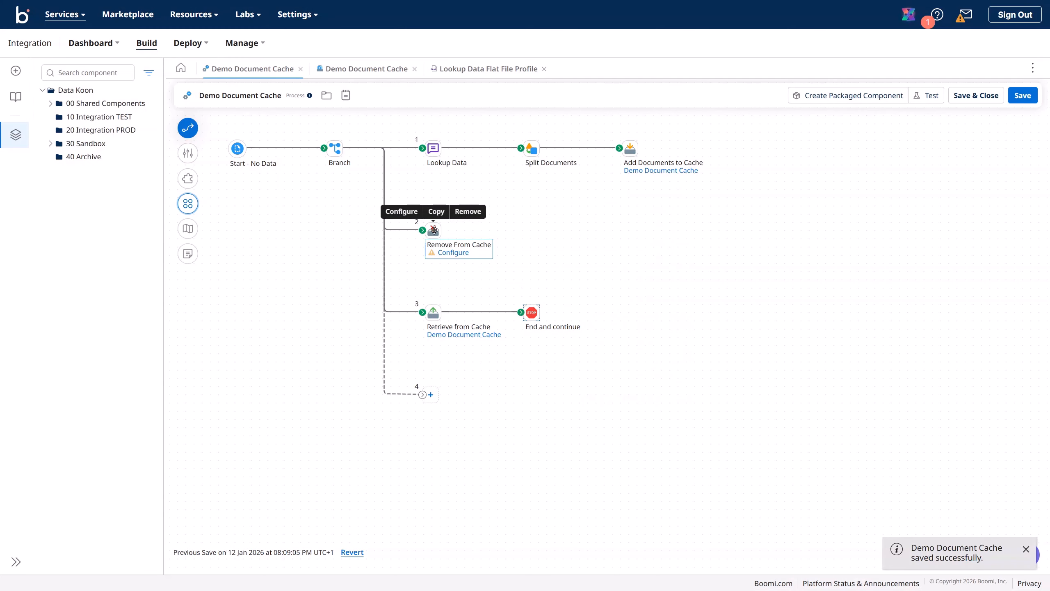
Configure the Remove From Cache step with display name Remove from Cache, document cache Demo Document Cache and removal by Lookup Data.
click(445, 253)
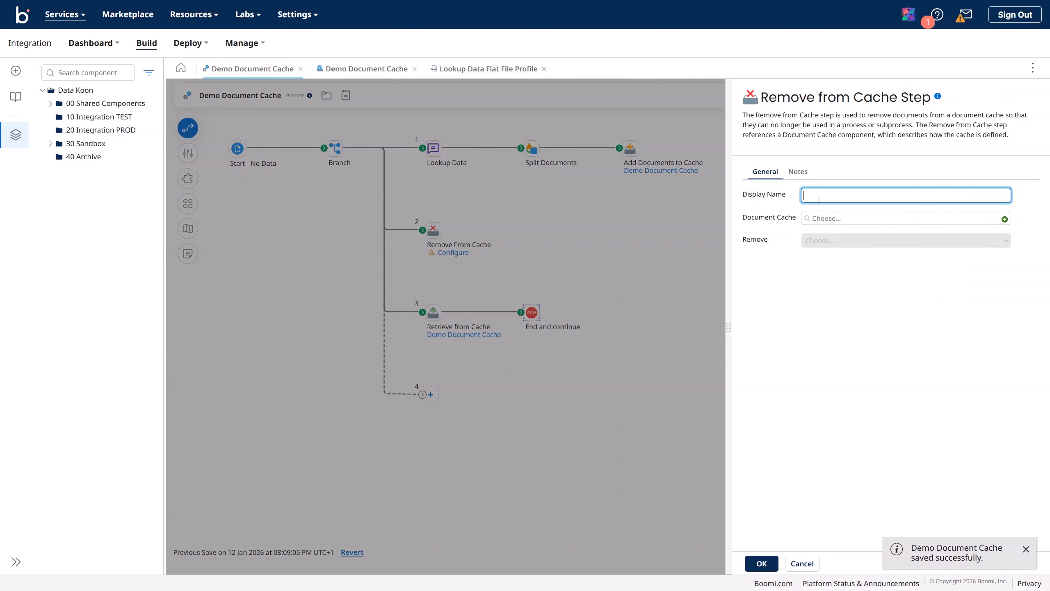
text(Rem)
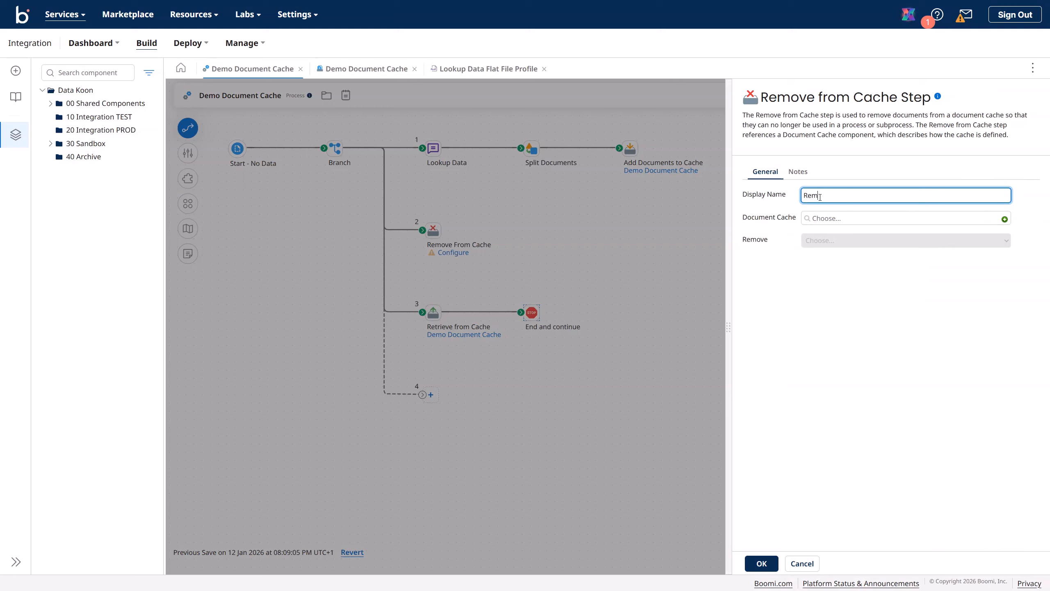
text(ove from Cache)
click(815, 219)
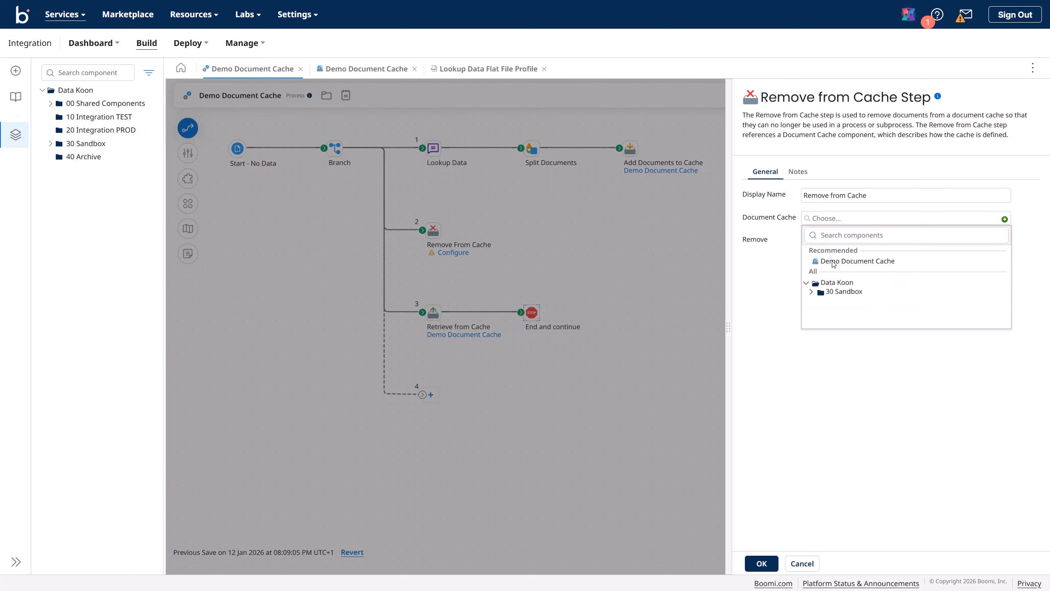
click(833, 261)
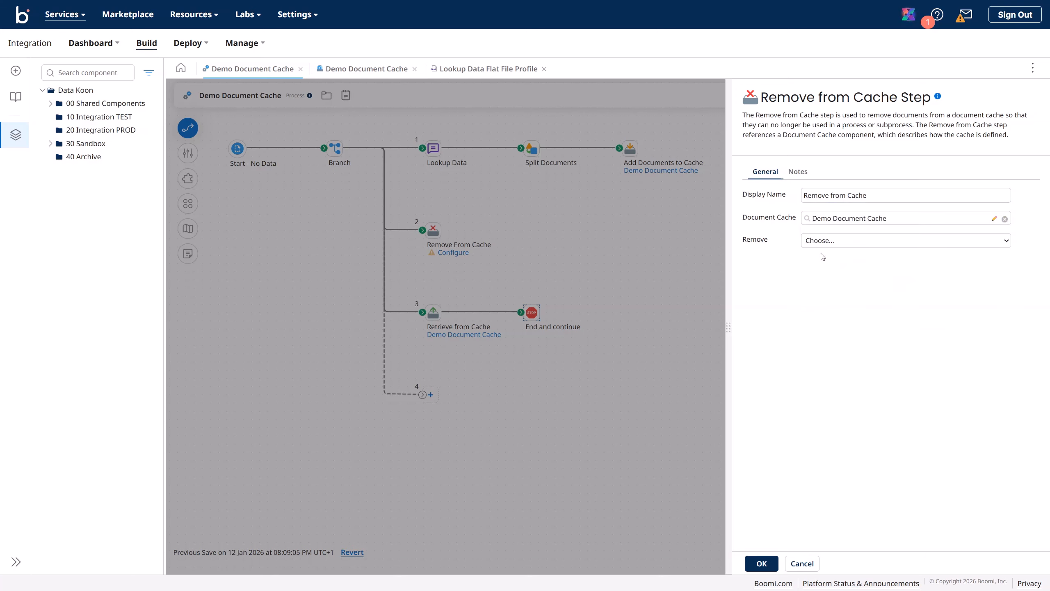
click(966, 244)
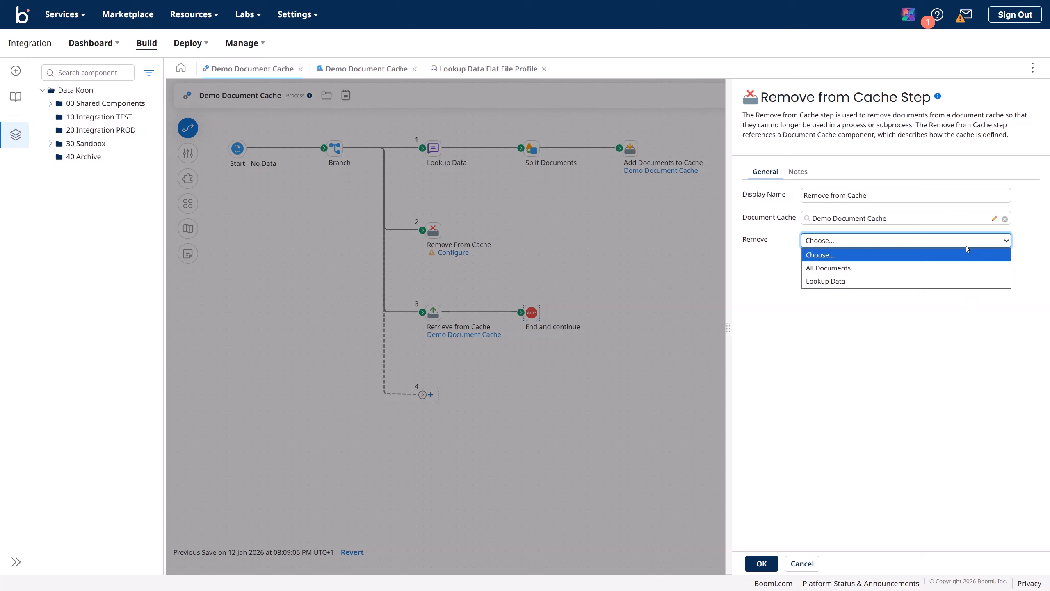
click(887, 285)
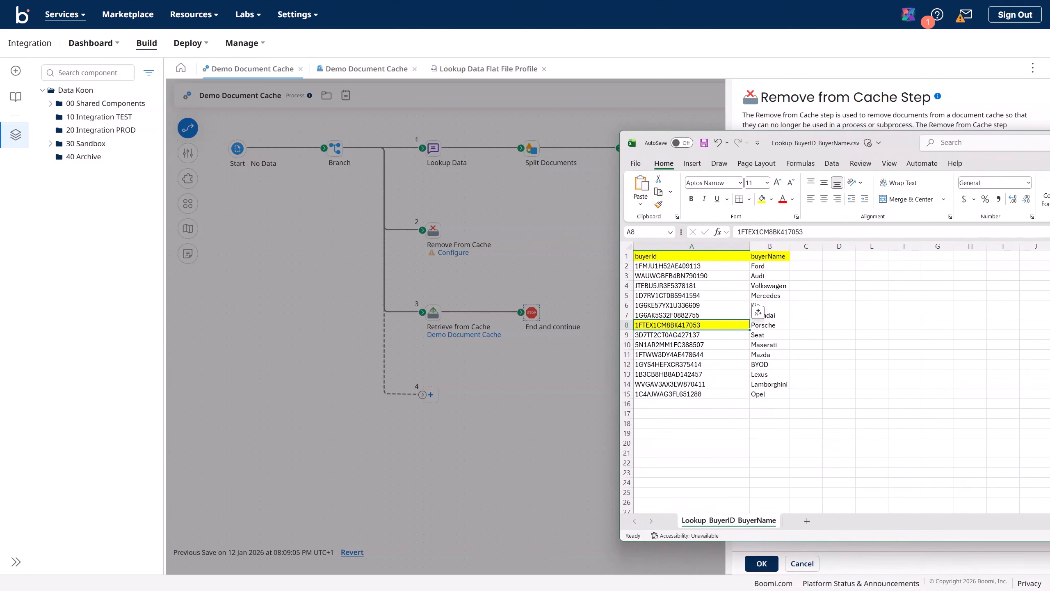
Switch to the Lookup_BuyerID_BuyerName.csv spreadsheet in Excel, fill the Mercedes buyerId cell with yellow and copy its value.
click(696, 316)
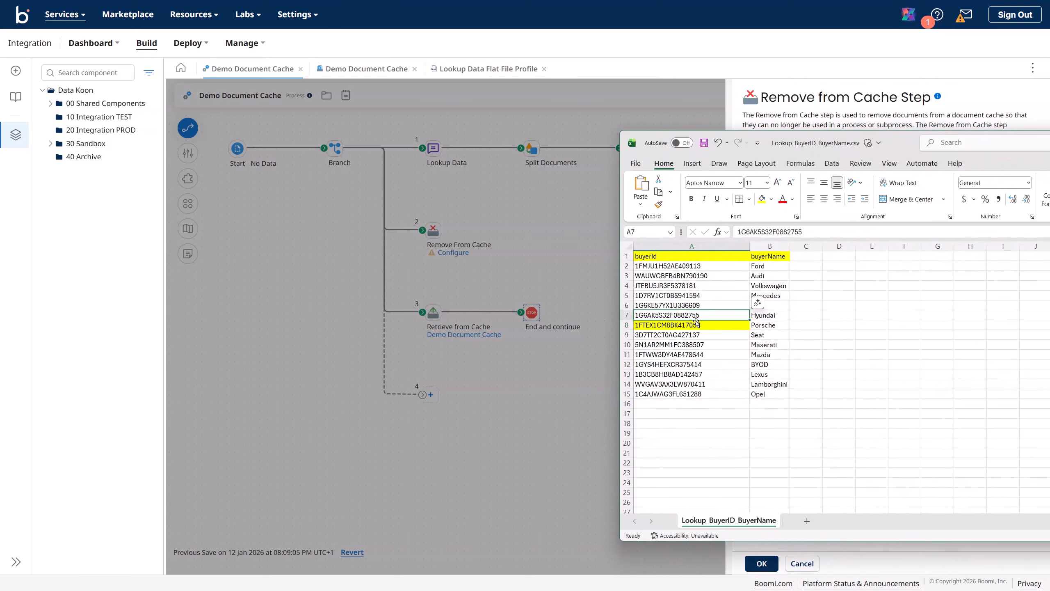
click(697, 295)
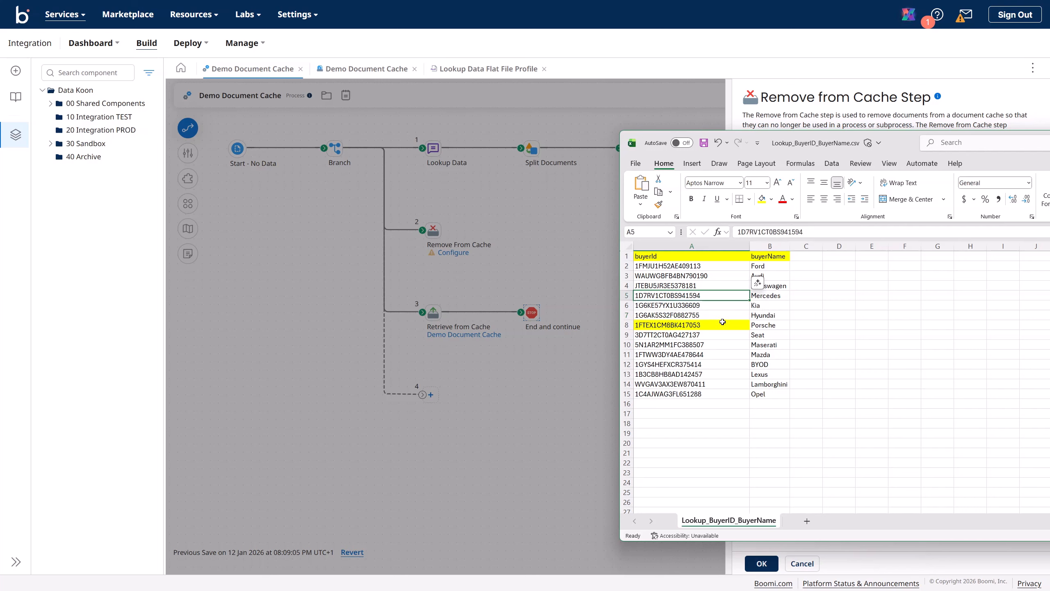
key(ctrl+c)
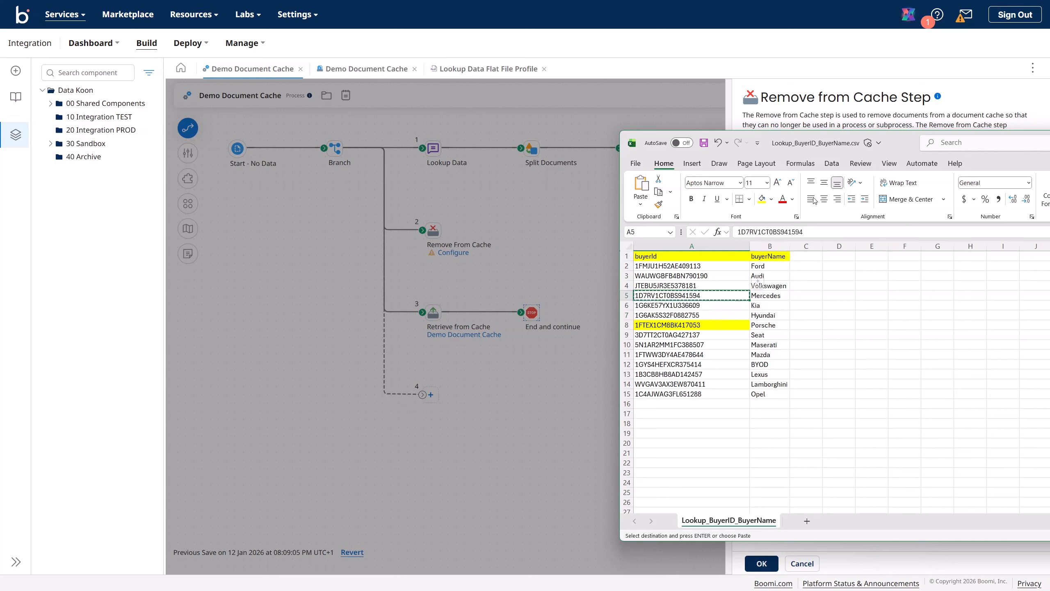
click(762, 199)
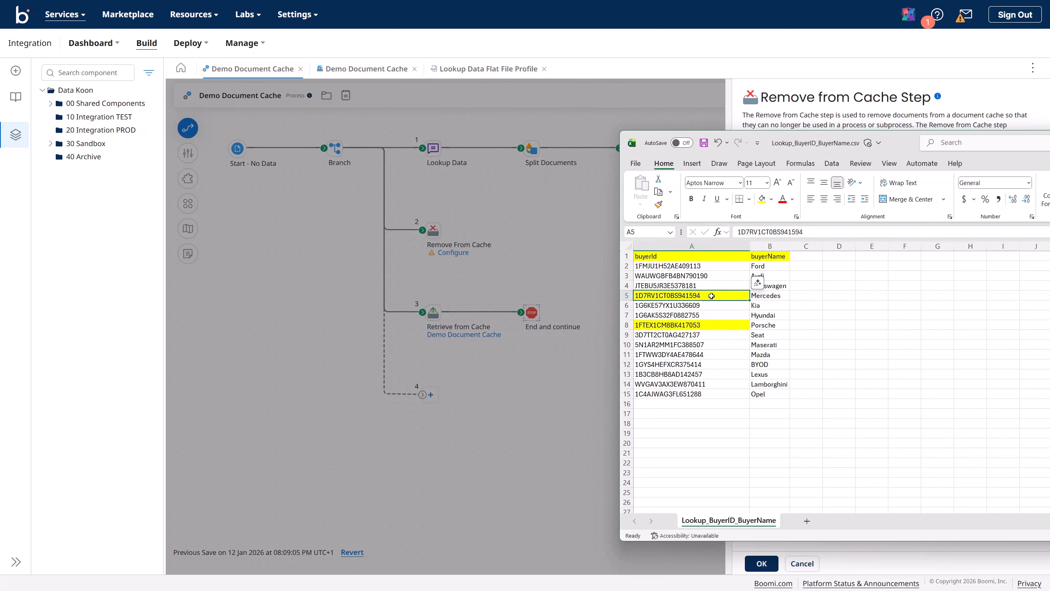
key(ctrl+c)
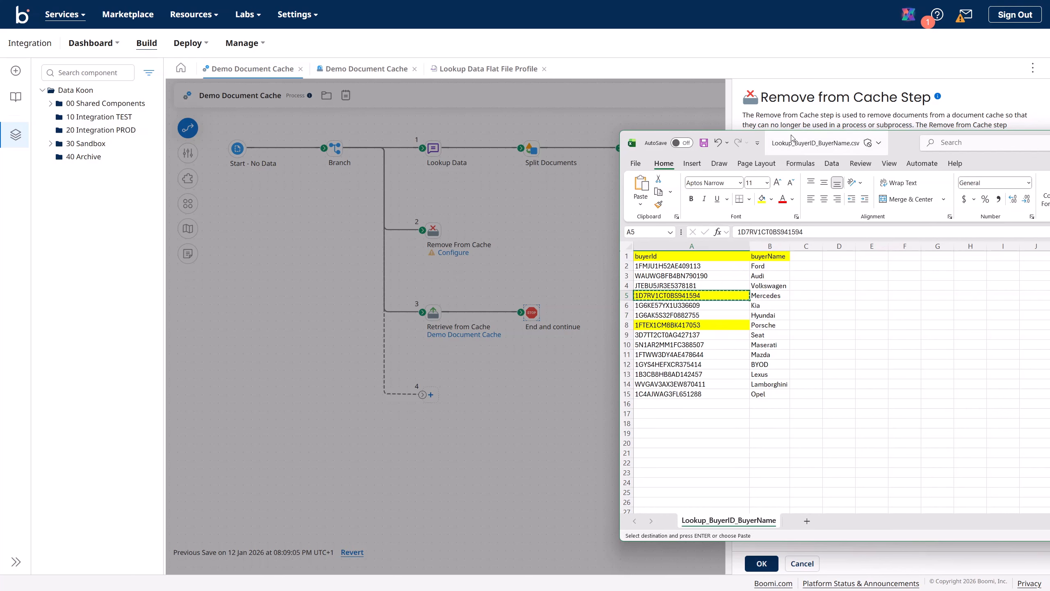
drag(793, 138, 1049, 149)
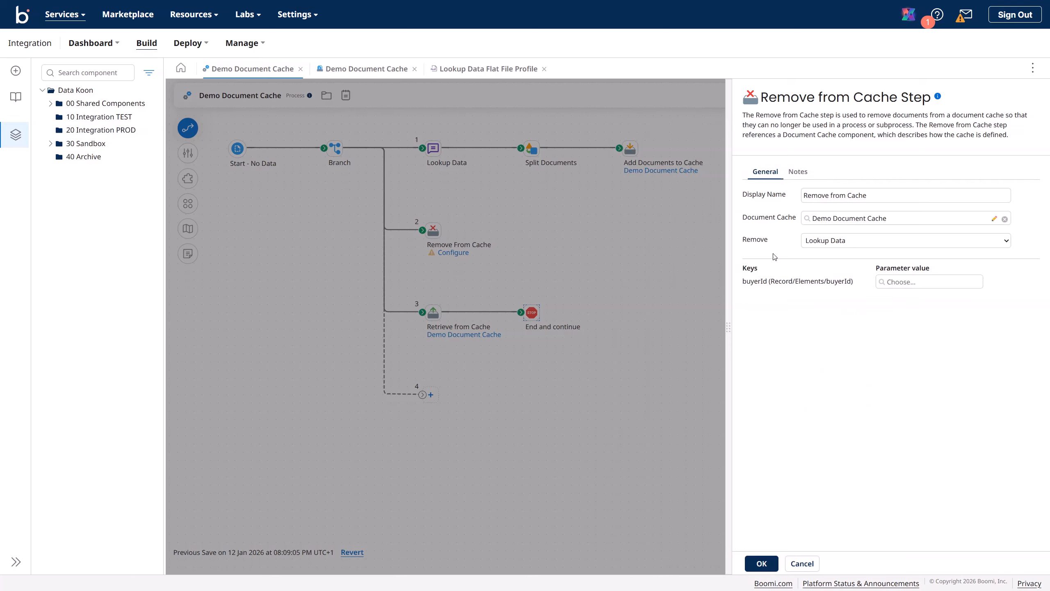
Set the buyerId key's parameter in the Remove from Cache step to a static value holding the copied Mercedes buyerId.
click(889, 285)
click(471, 193)
key(ctrl+v)
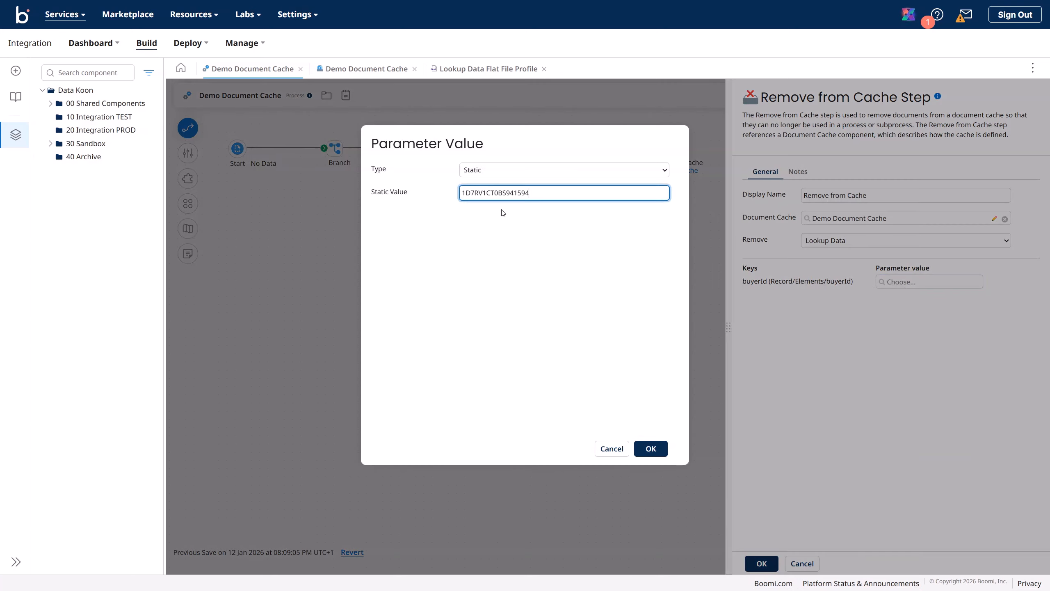
click(651, 448)
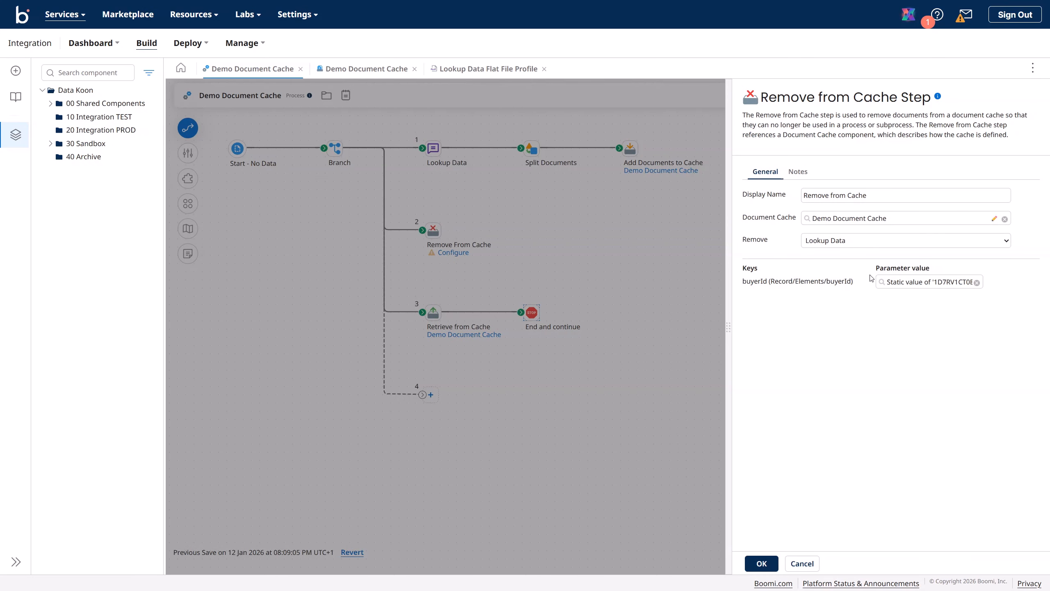
Change the removal step's display name to Remove from Cache (Mercedes), accept its settings and save the process.
click(844, 195)
click(875, 194)
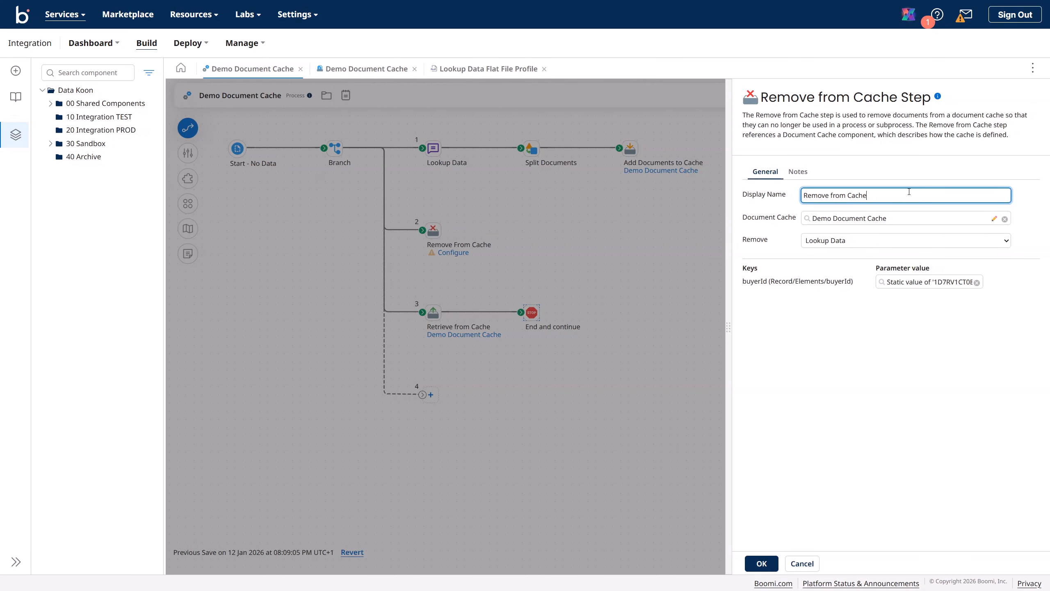
text((Mercedes)
click(761, 563)
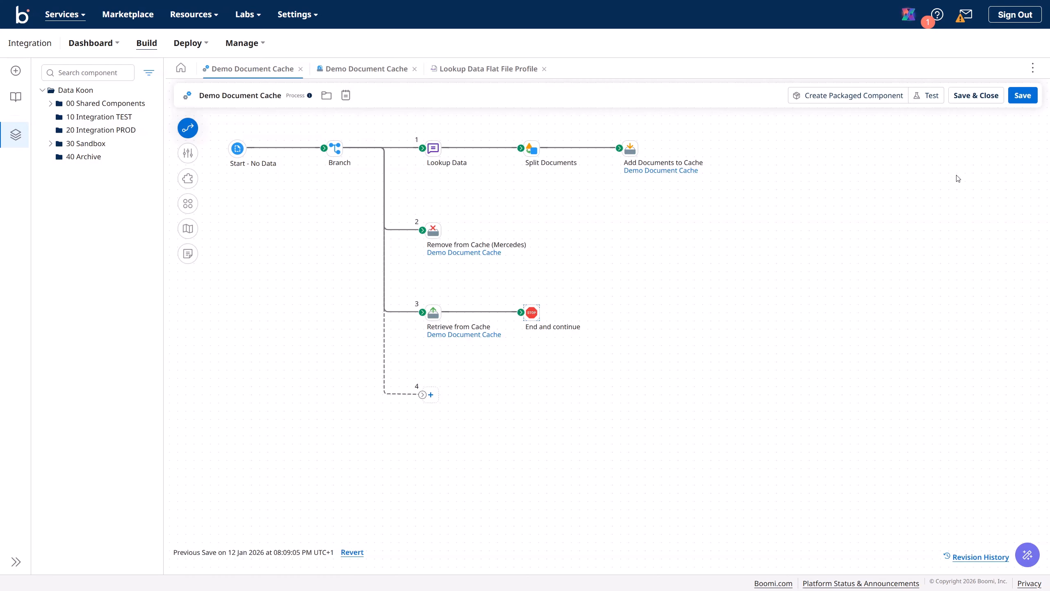
click(1021, 96)
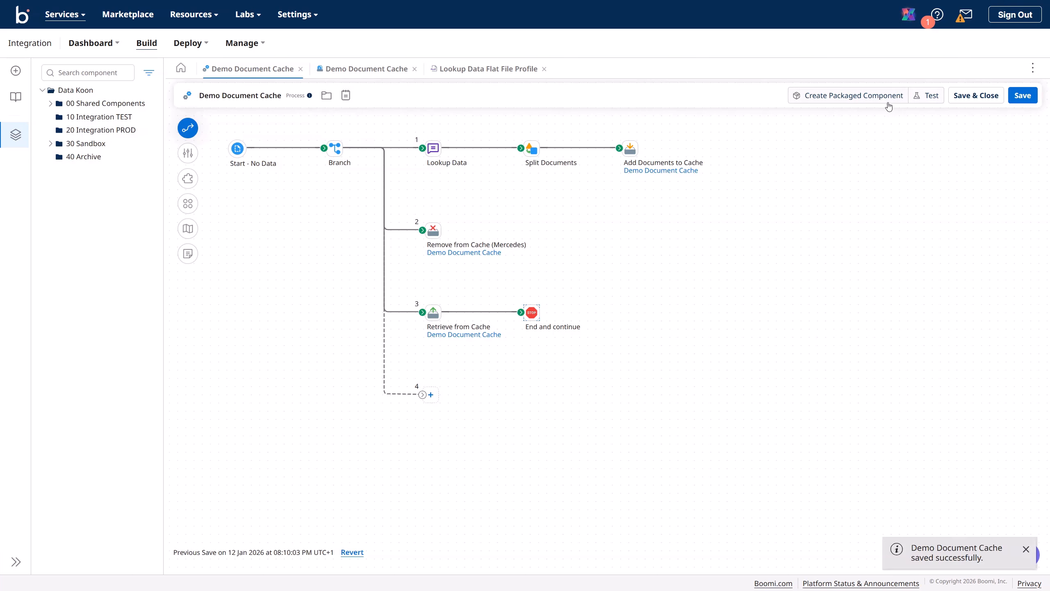
Test the process on Data Koon TEST, check the logs and source data of Remove from Cache (Mercedes), and leave test mode.
click(915, 102)
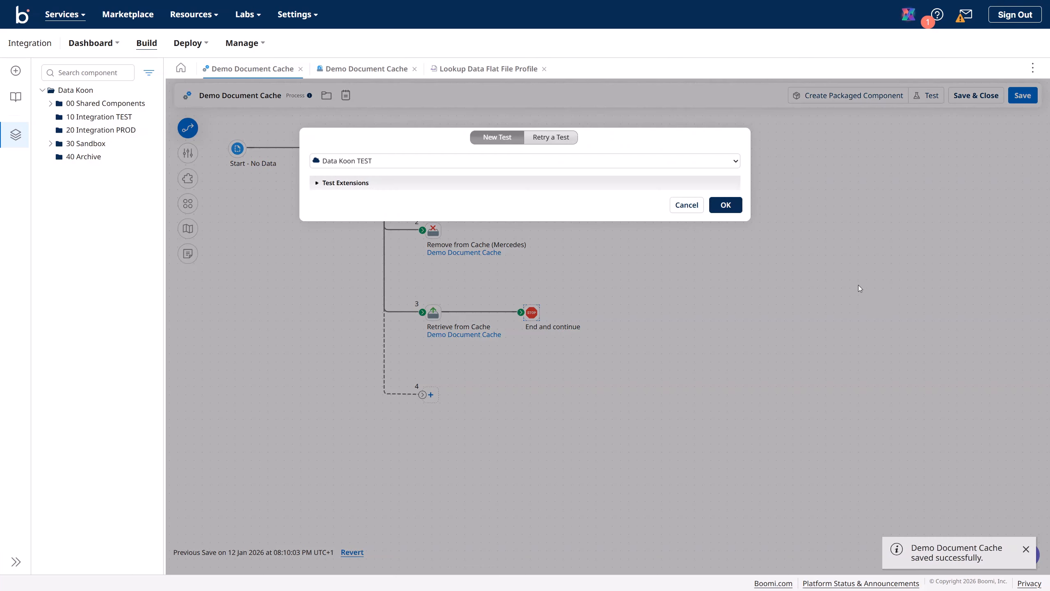
click(726, 205)
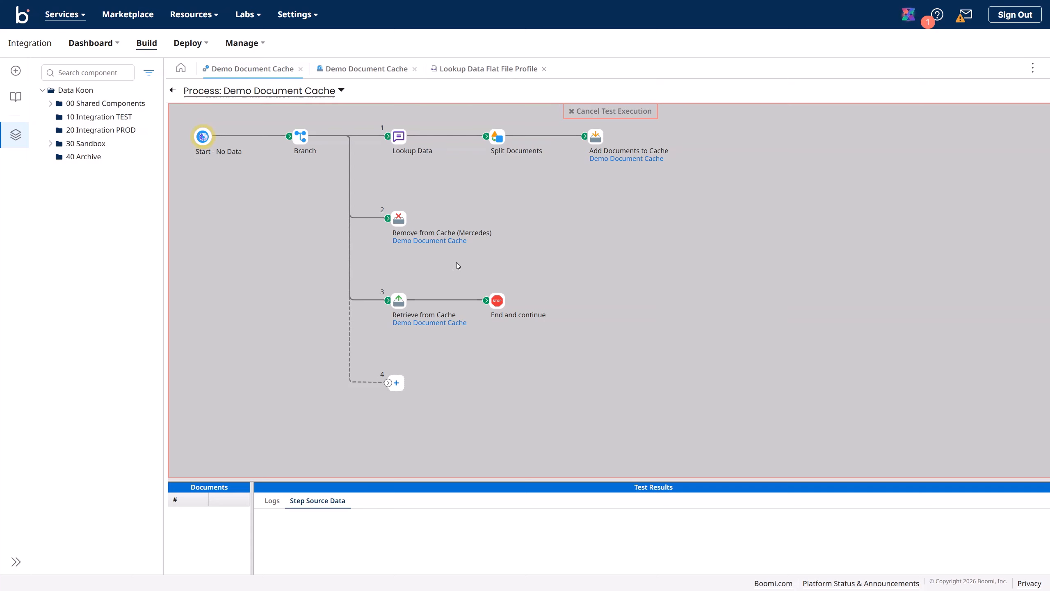
click(400, 222)
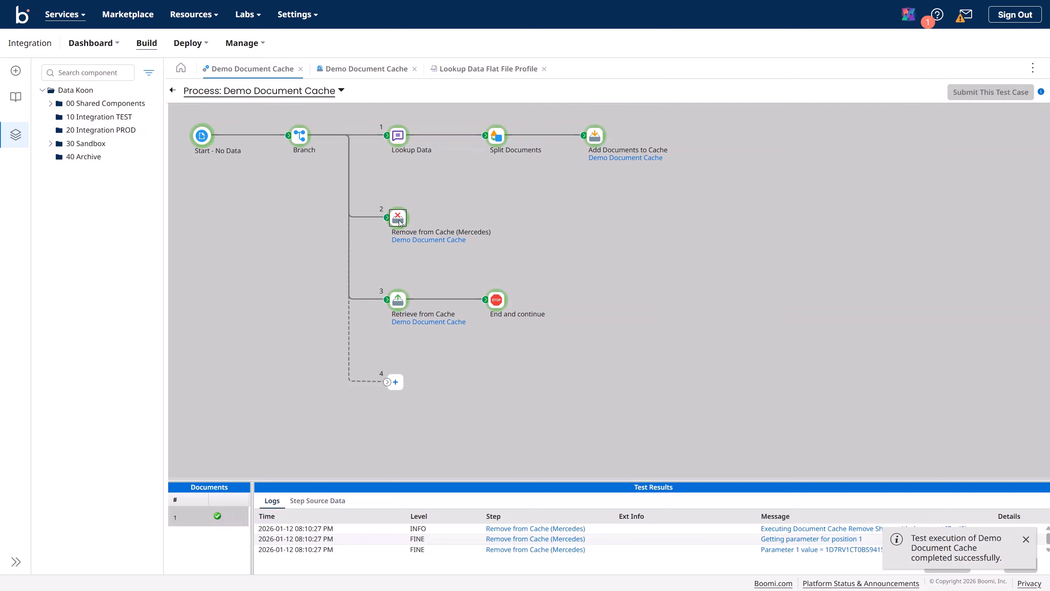
click(299, 501)
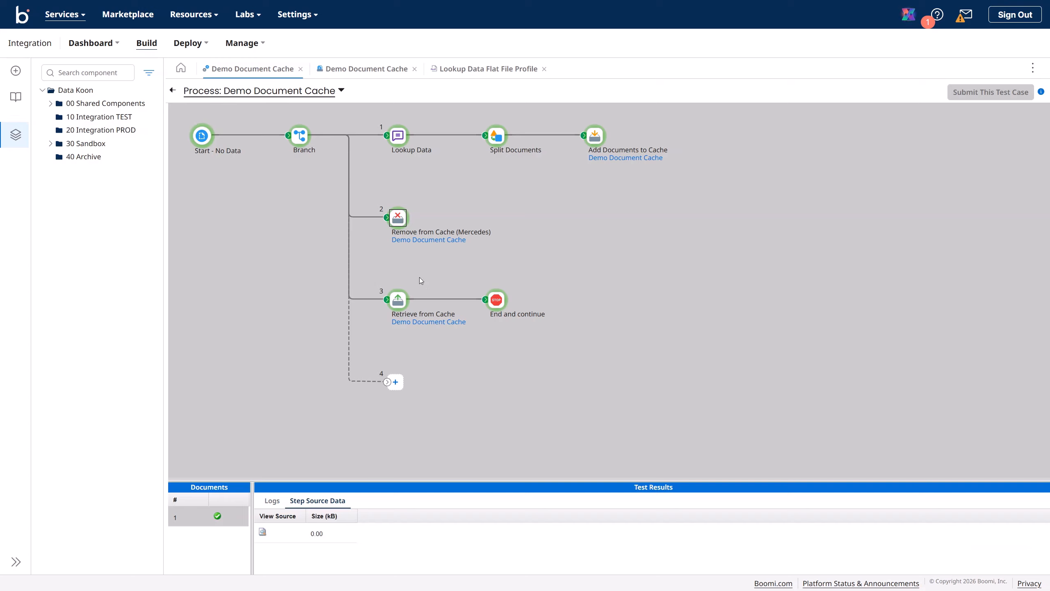
click(172, 90)
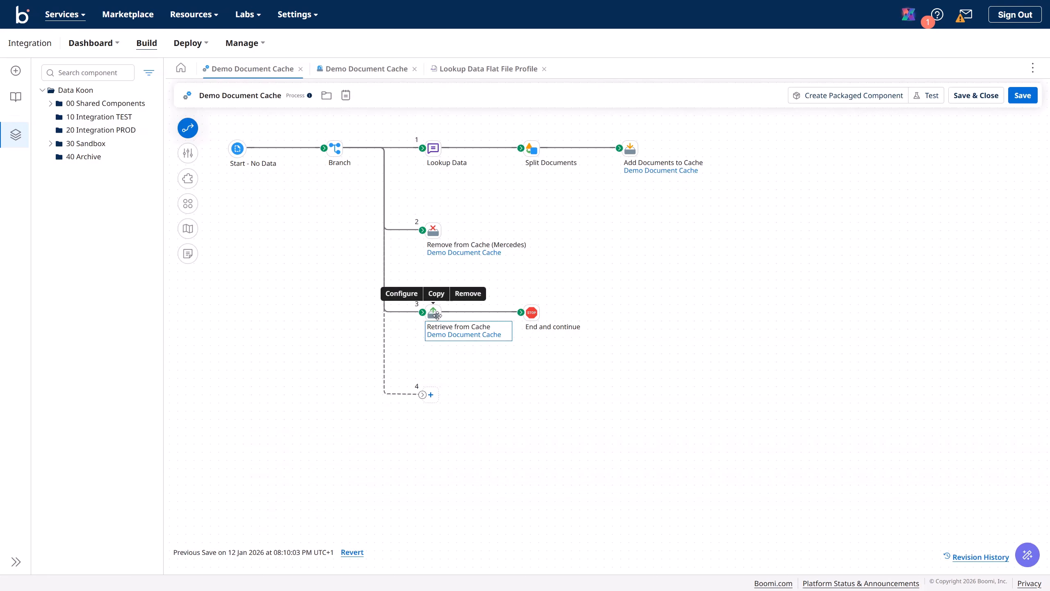
Replace the static buyerId value in the Retrieve from Cache step with the copied Mercedes buyerId.
mouse_move(433, 313)
click(433, 313)
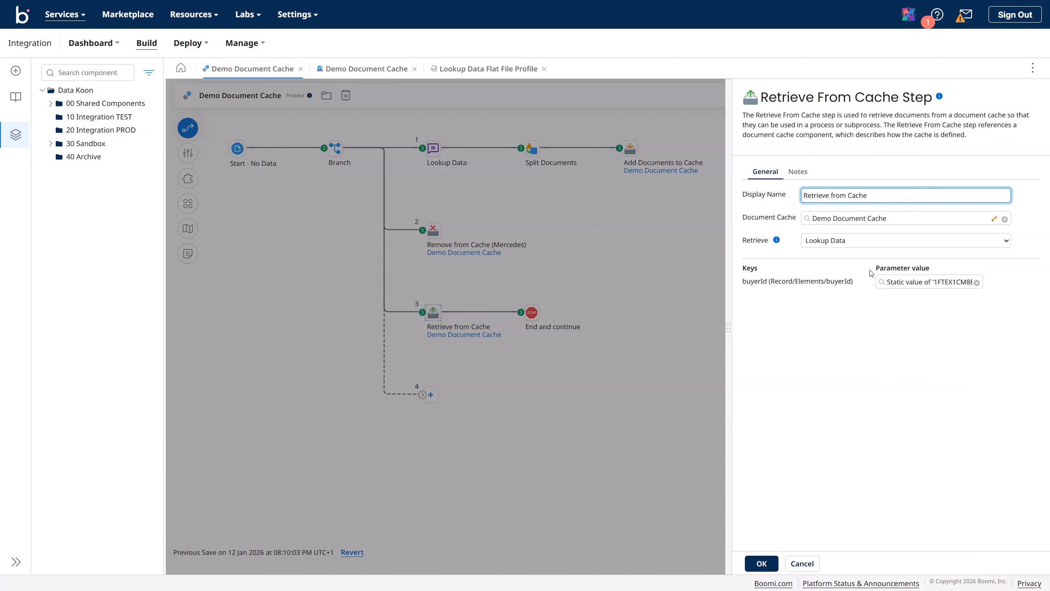
click(917, 285)
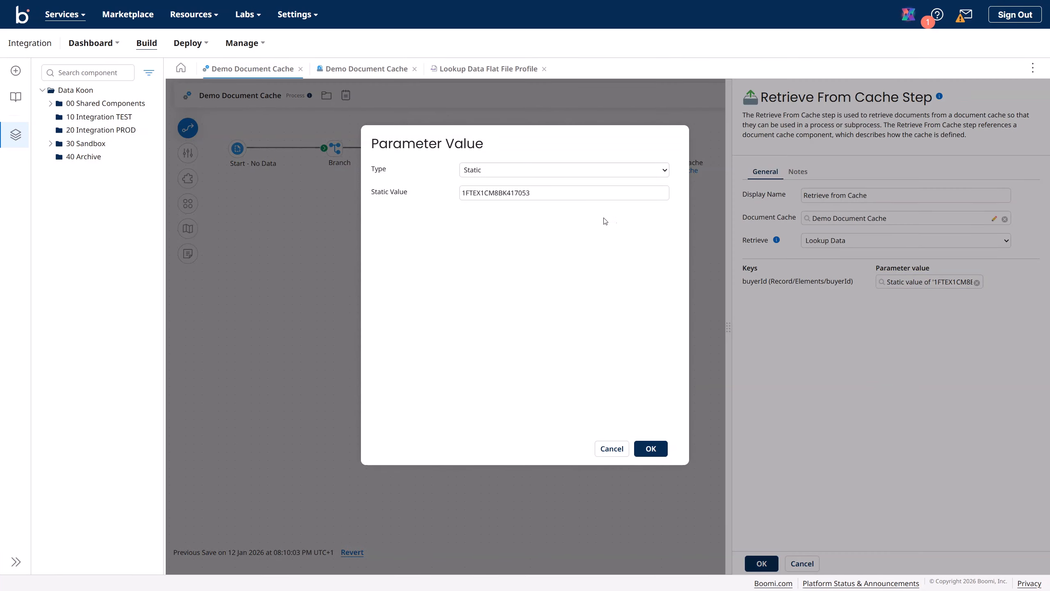
drag(529, 192, 411, 195)
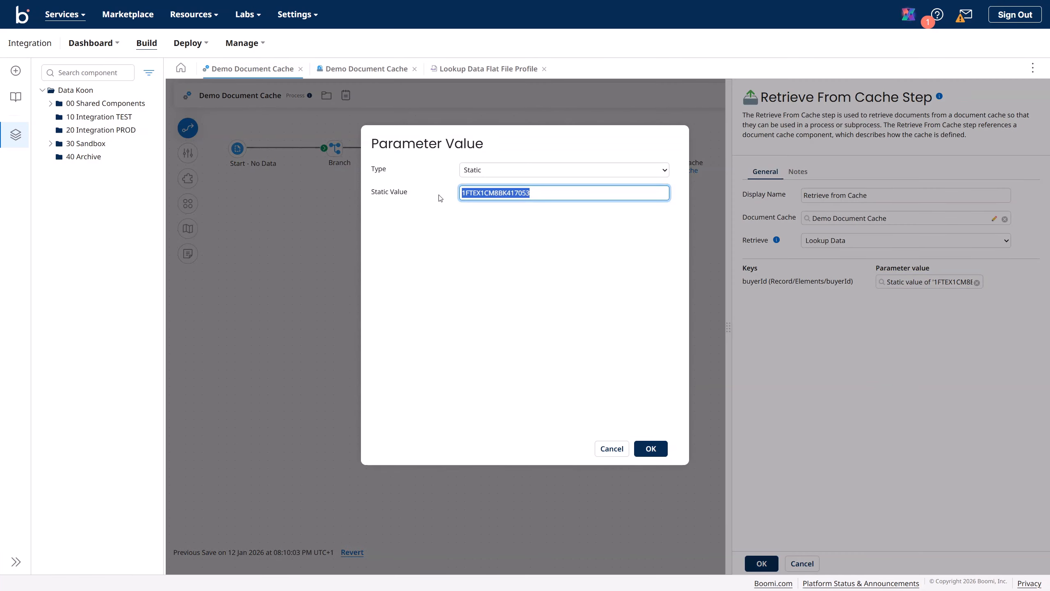
key(ctrl+v)
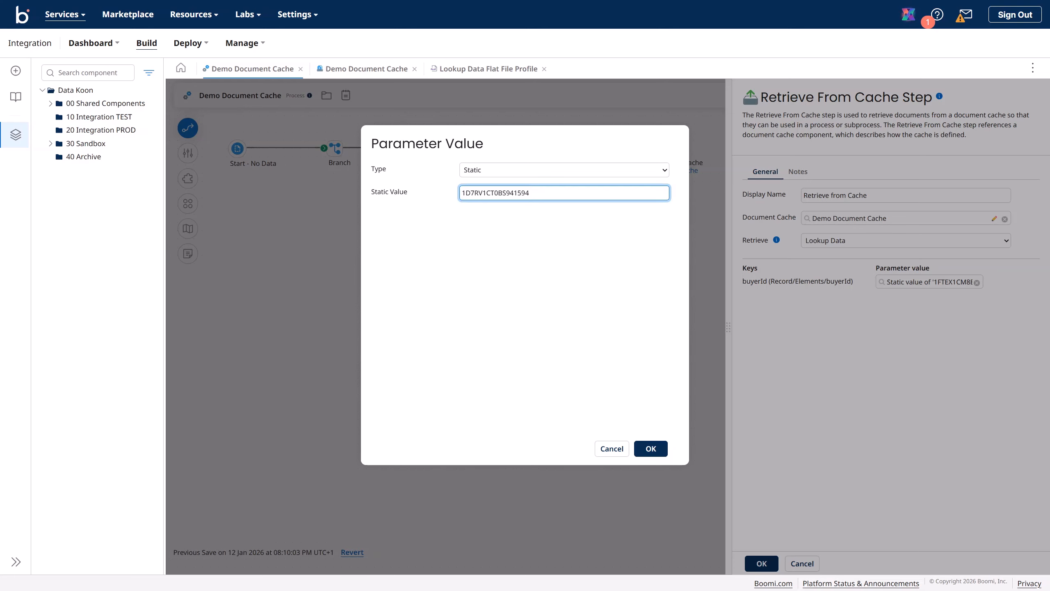
click(650, 448)
Check the retrieval buyerId against the Mercedes row in the spreadsheet, accept the Retrieve from Cache settings and save the process.
key(alt+Tab)
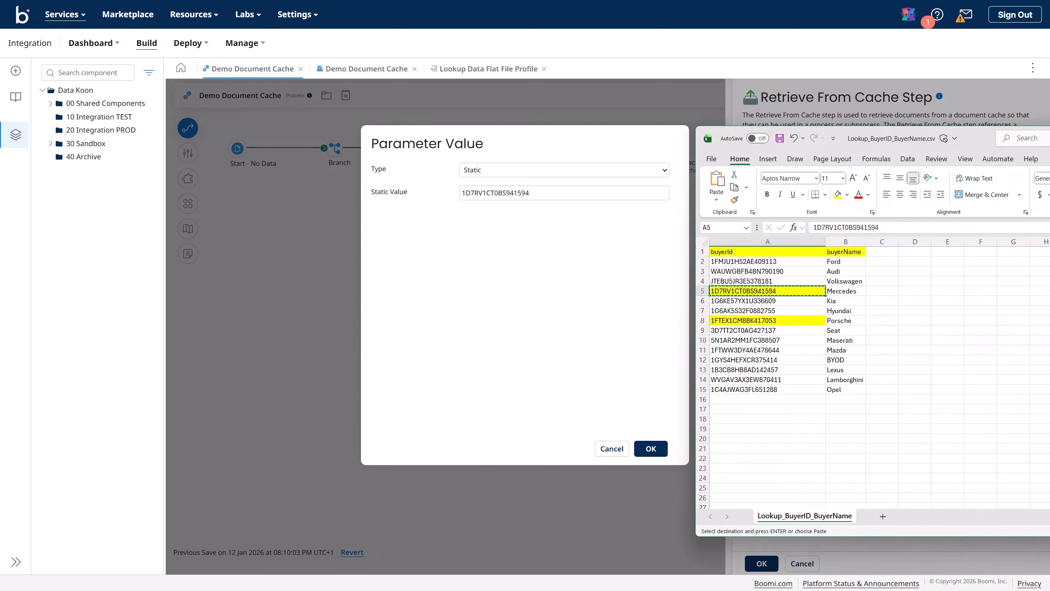
click(473, 194)
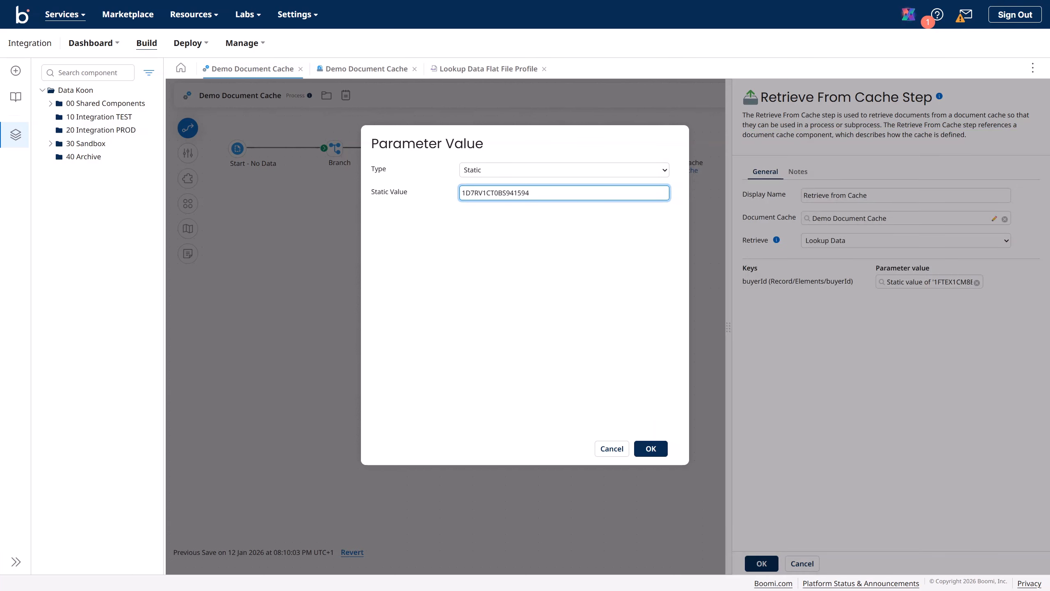
key(alt+Tab)
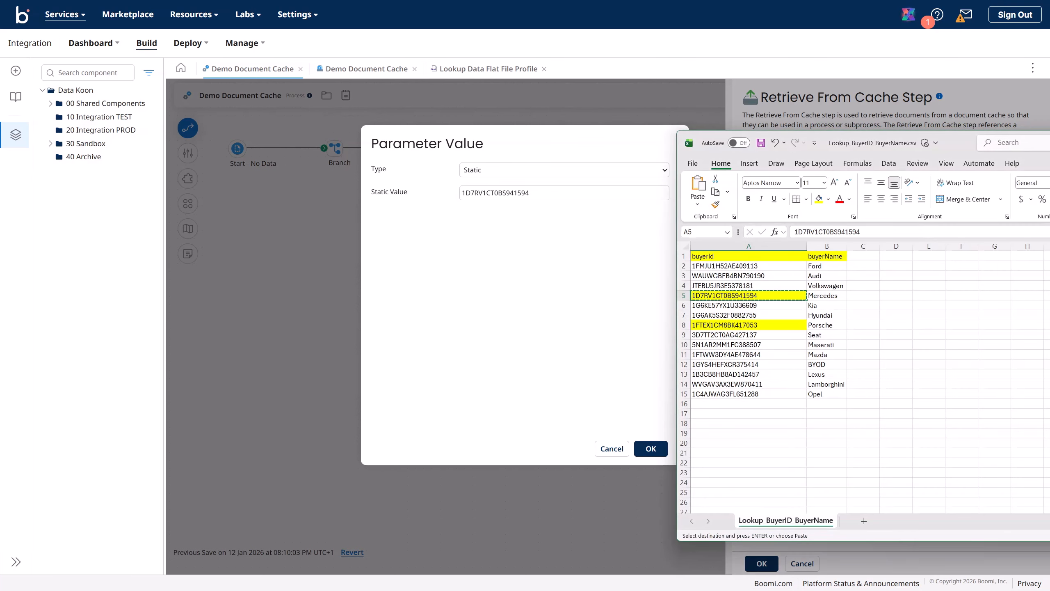
key(alt+Tab)
click(651, 447)
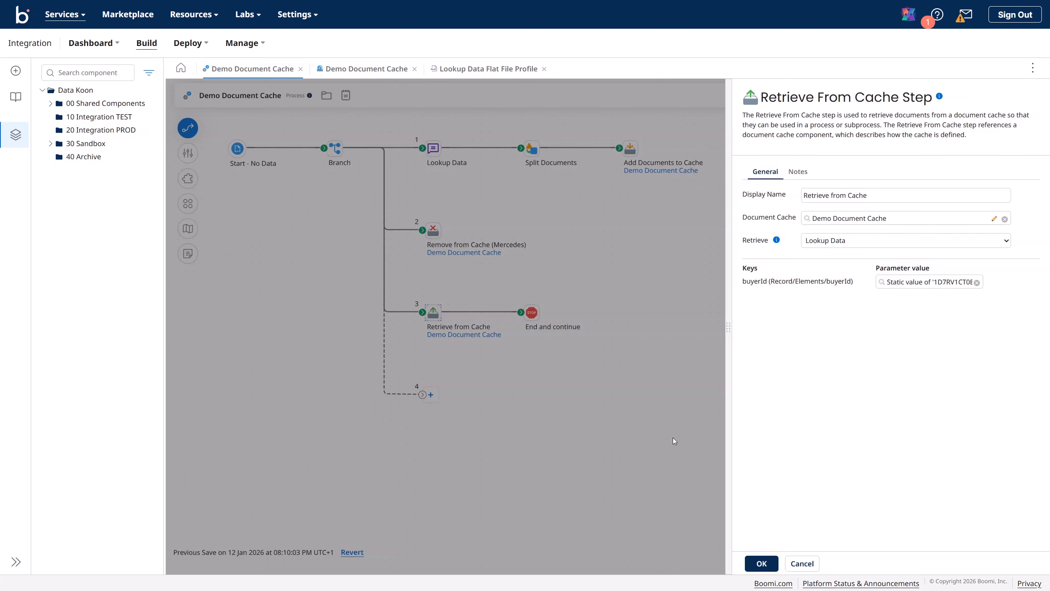
click(762, 563)
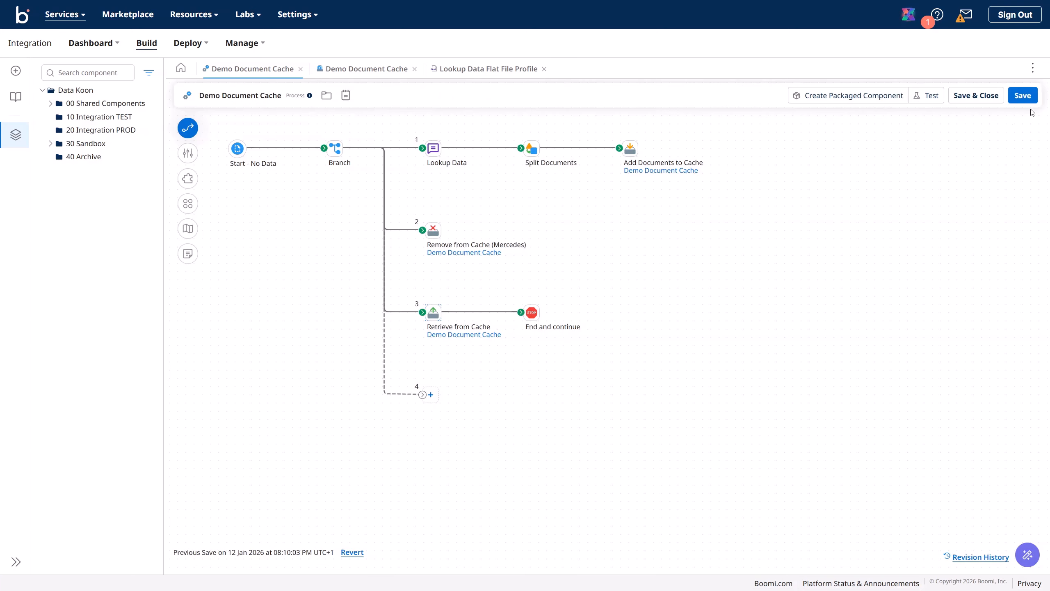
click(1022, 96)
Run a new test of the process and examine the Retrieve from Cache step's logs and source data.
click(928, 95)
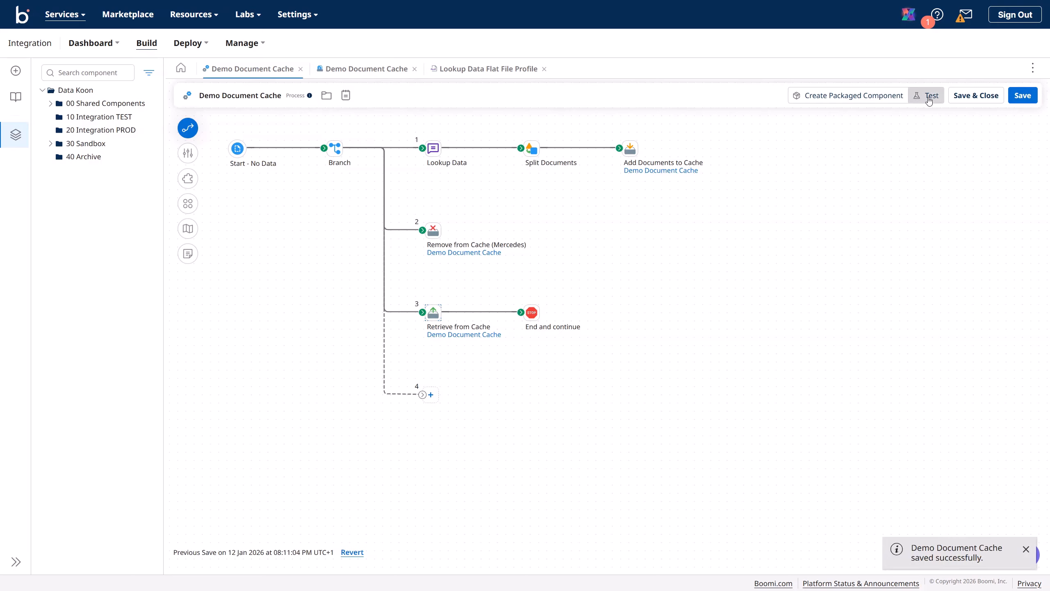
click(736, 211)
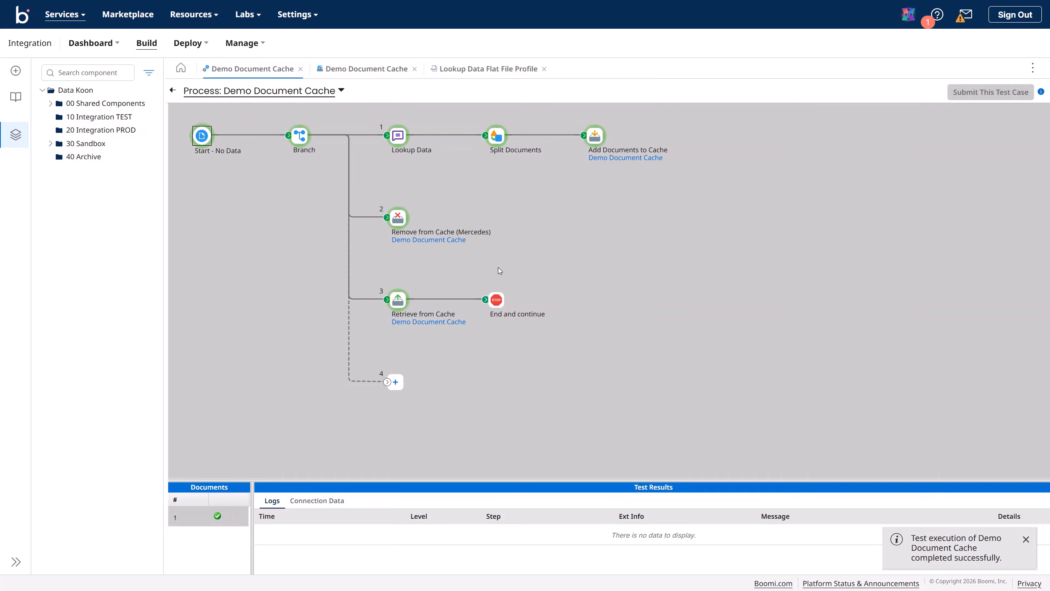
click(399, 303)
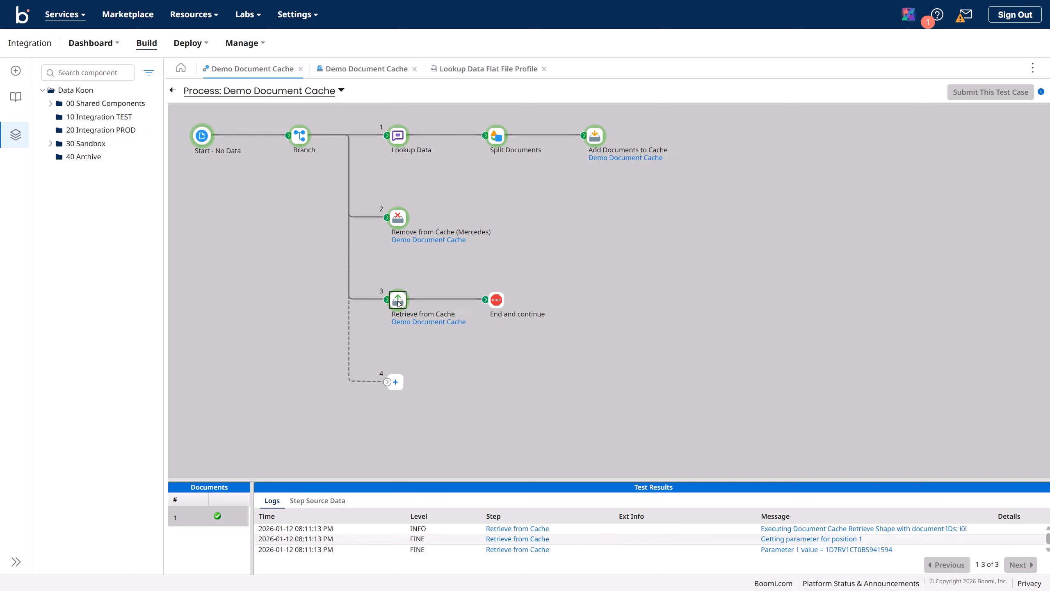
click(329, 502)
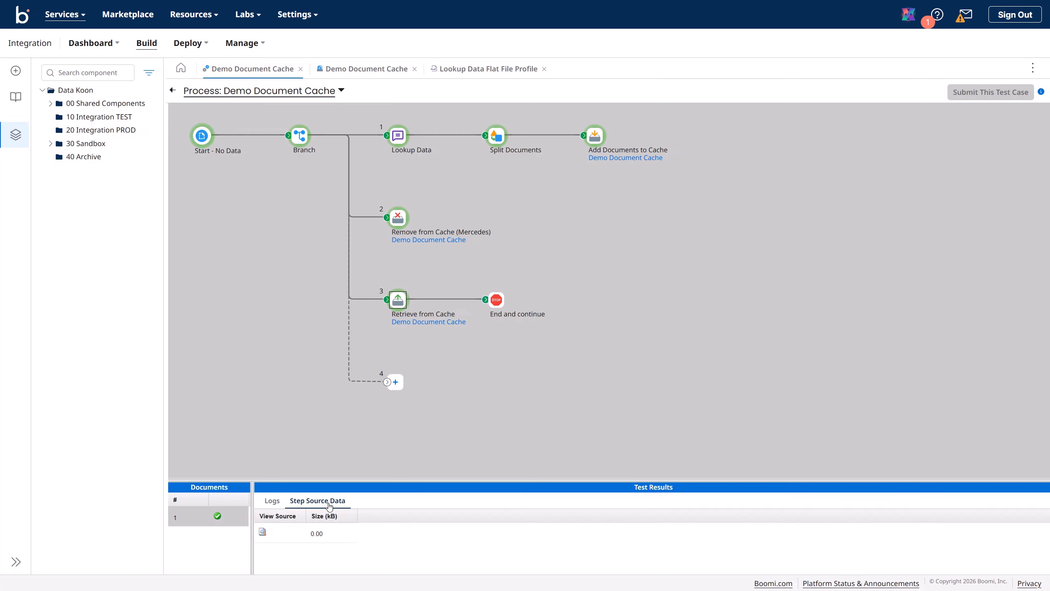
Examine the source data of the End and continue step in the test results.
click(497, 306)
drag(447, 479, 450, 426)
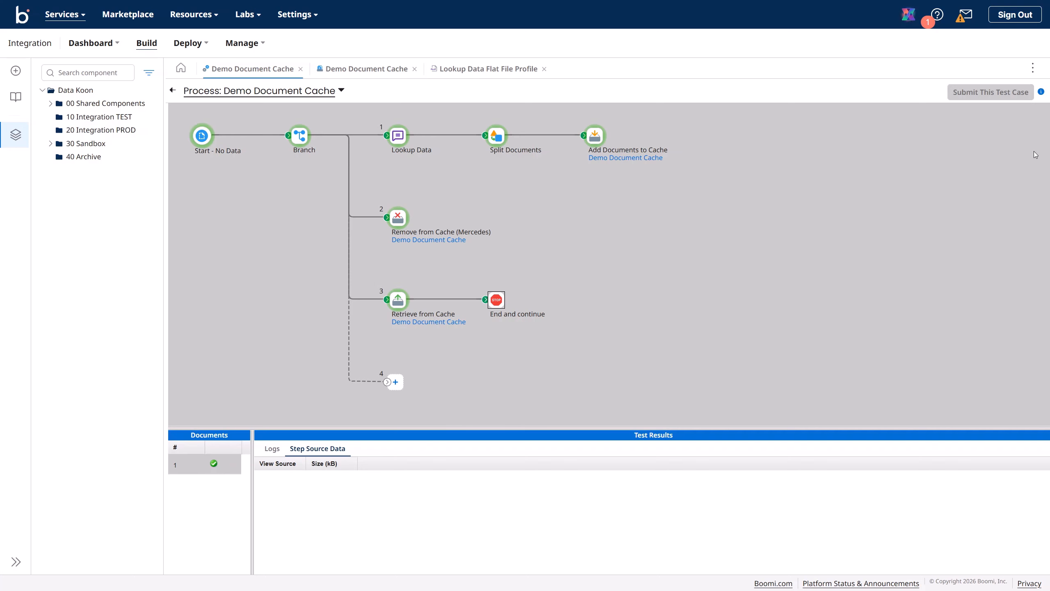
Switch to the buyer lookup spreadsheet, fill the Mercedes buyerId cell red and remove the fill from the Porsche buyerId cell.
drag(1049, 128, 909, 128)
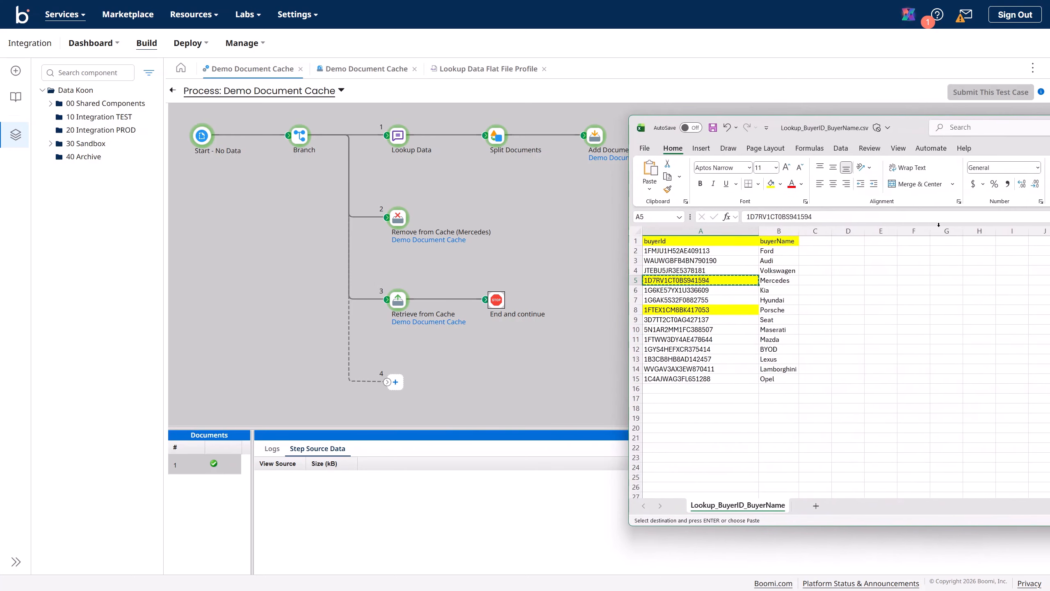
click(780, 184)
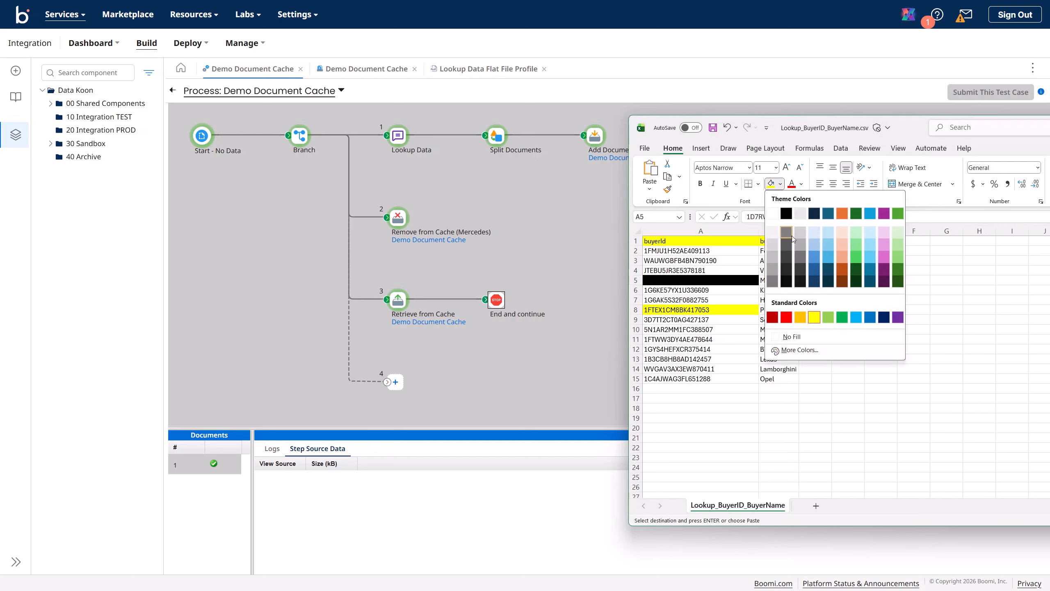
click(787, 317)
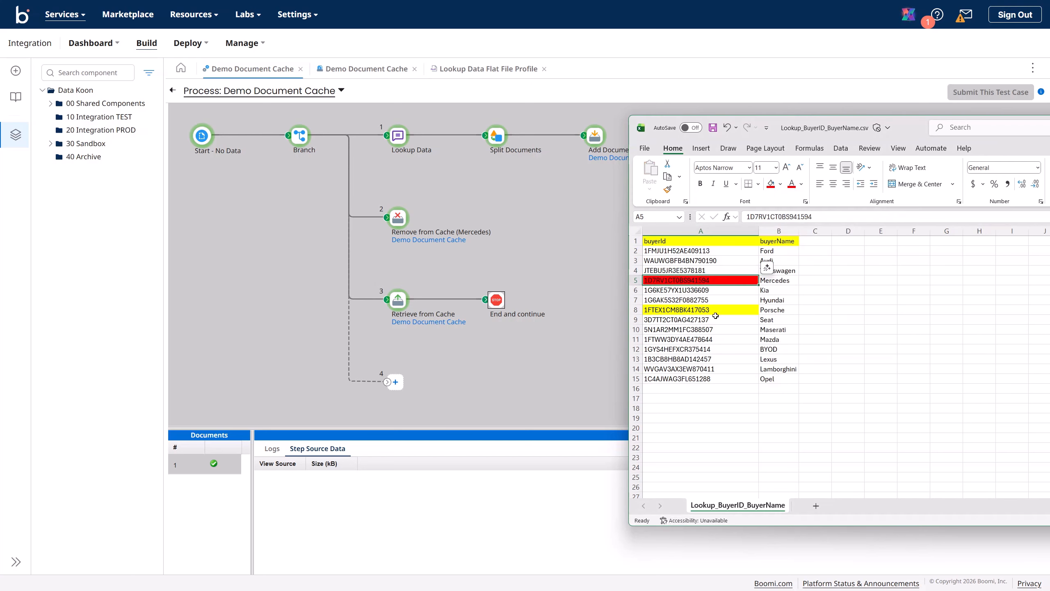
click(699, 300)
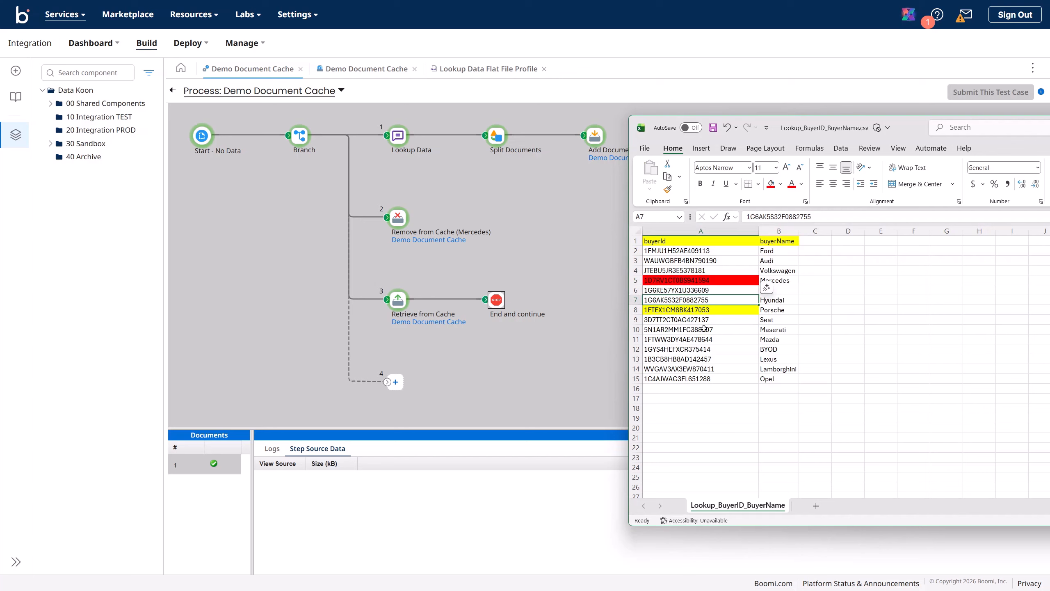
click(705, 310)
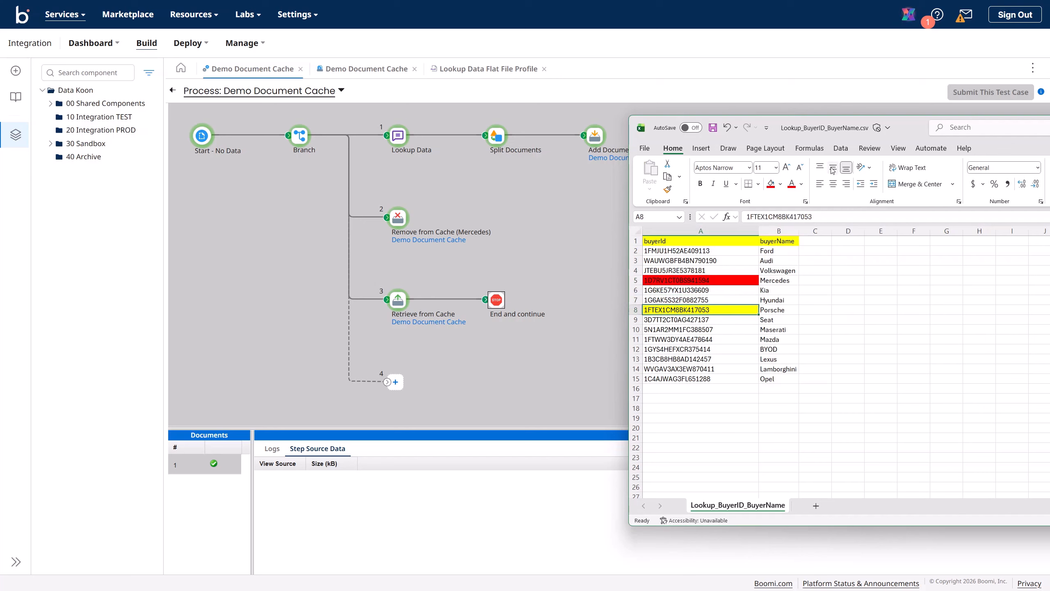
click(781, 183)
click(785, 334)
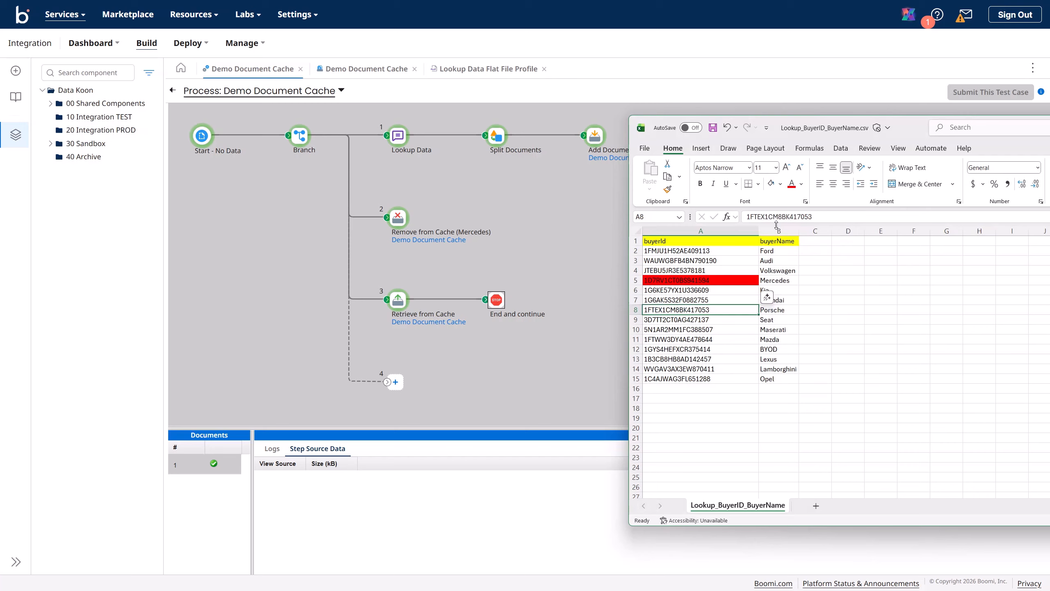
Highlight the Mazda buyerId cell A11 in yellow and copy its value.
click(724, 340)
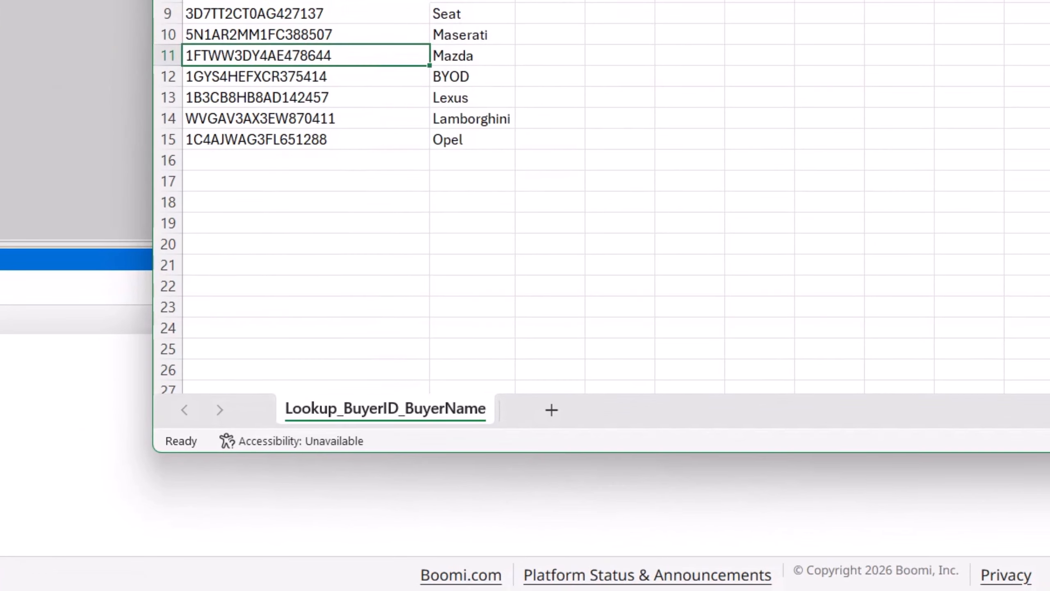
click(537, 6)
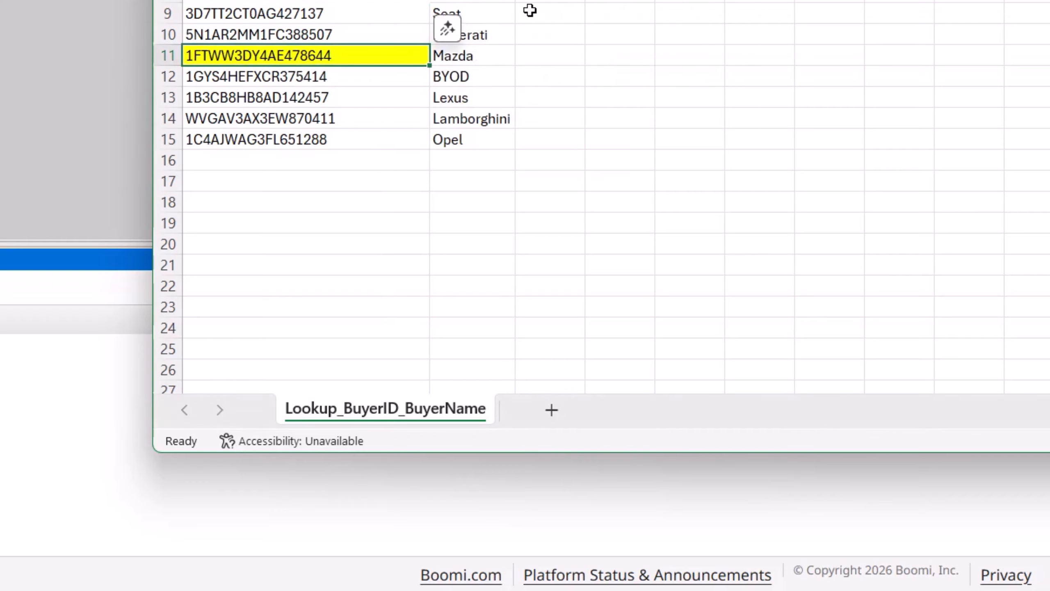
key(ctrl+c)
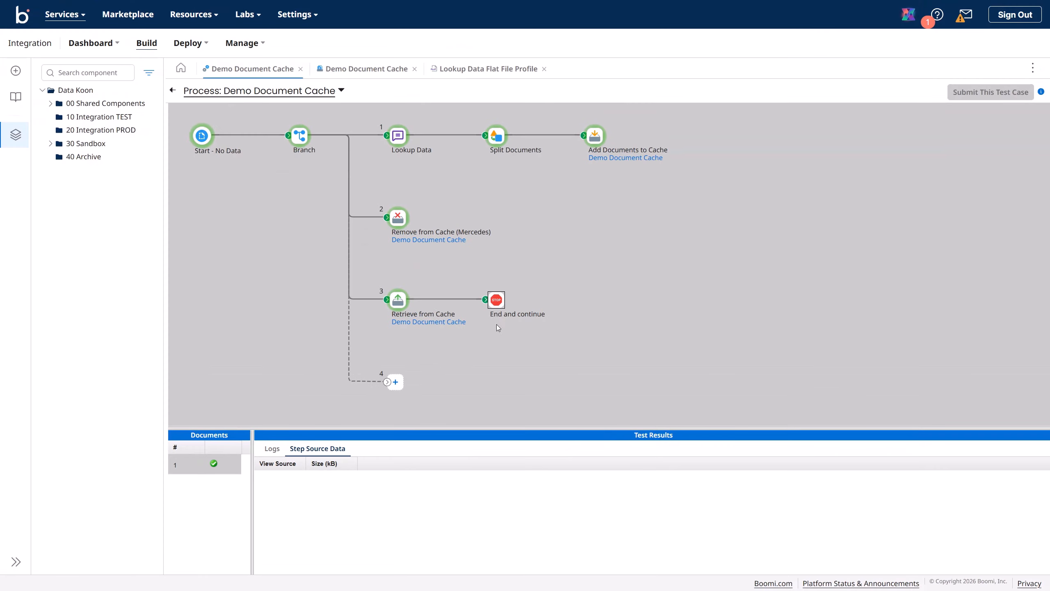
Leave test mode in Boomi and replace the static buyerId value in the Retrieve from Cache step with the copied Mazda buyerId.
click(172, 90)
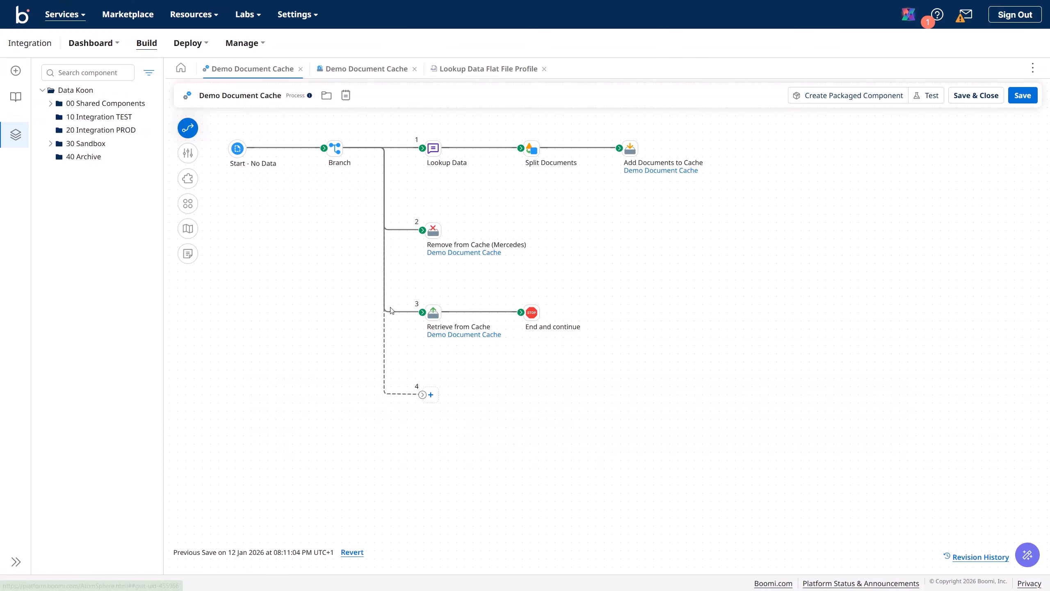
click(433, 314)
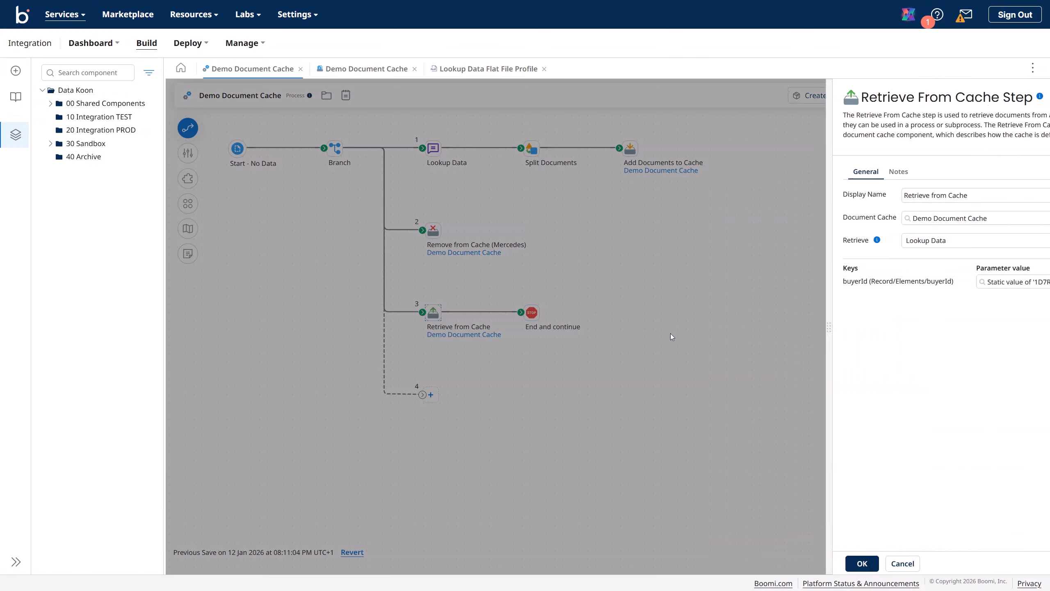
click(950, 283)
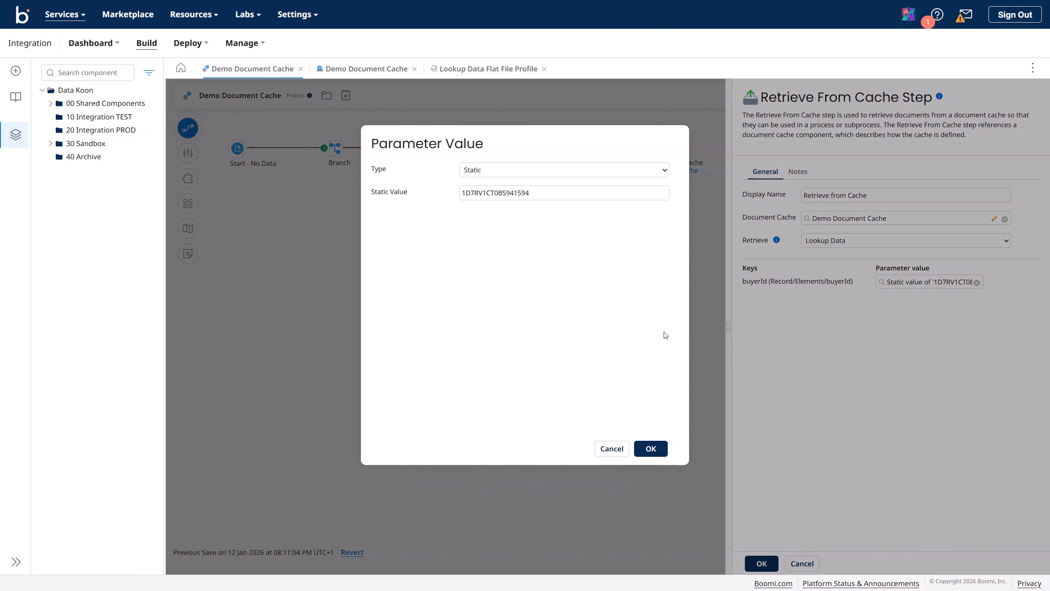
drag(529, 191, 453, 193)
key(ctrl+v)
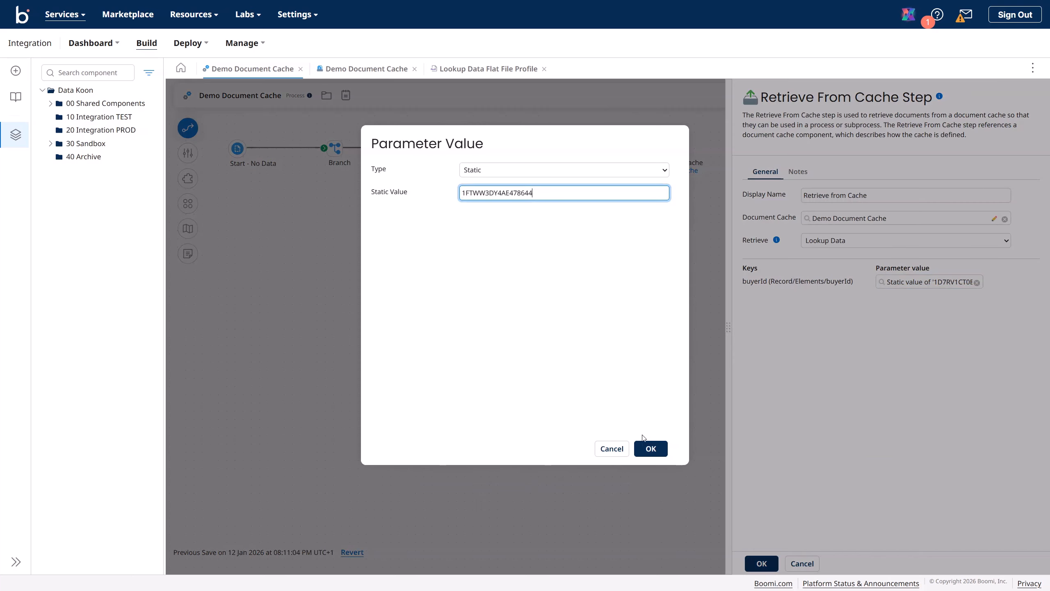
click(651, 448)
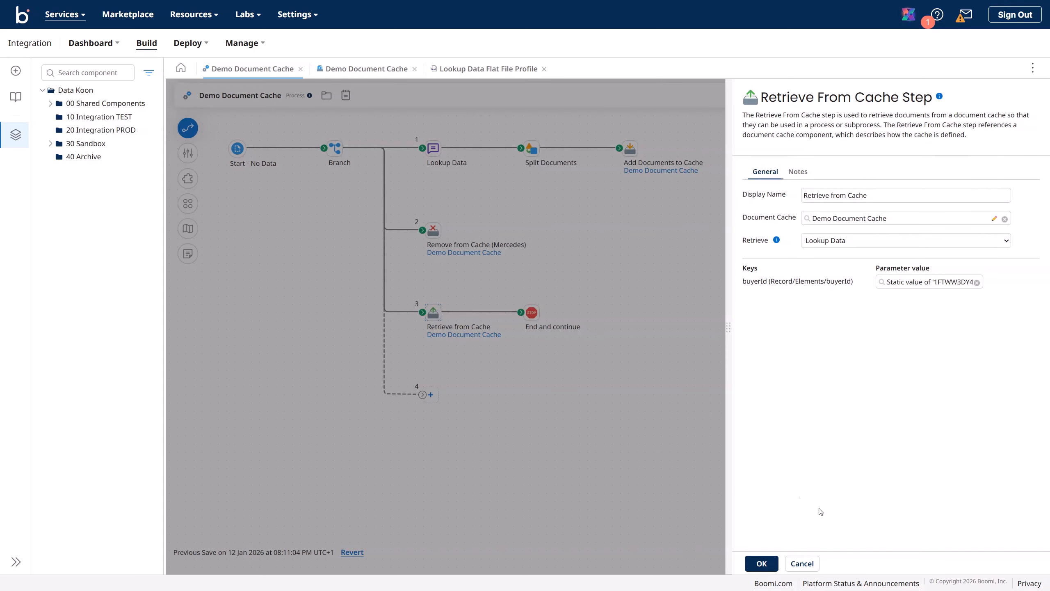
Accept the Retrieve from Cache settings, save the process and run a new test on Data Koon TEST.
click(762, 563)
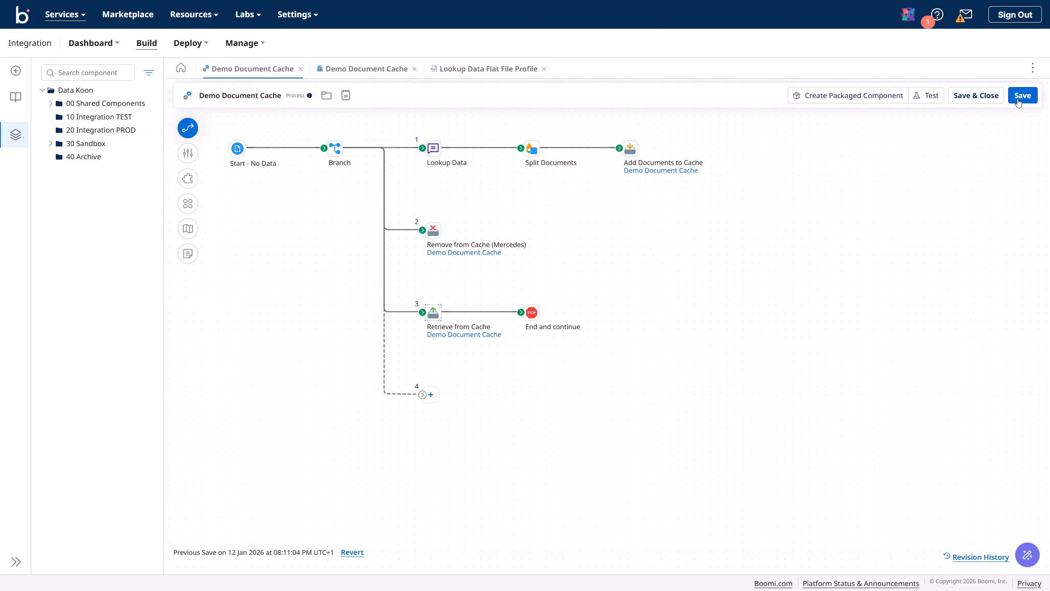
click(1020, 96)
click(926, 96)
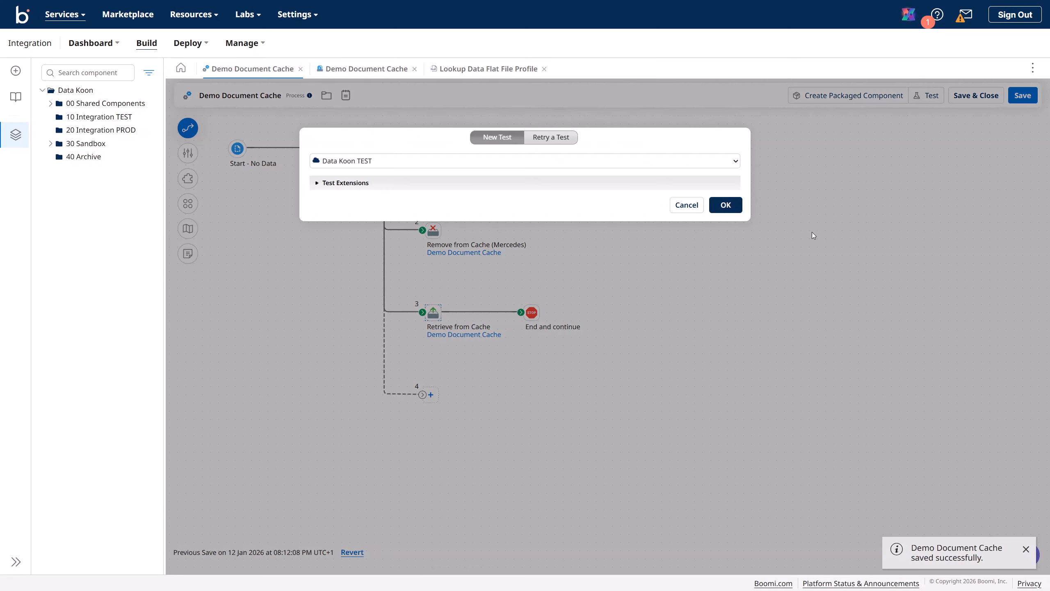
click(726, 205)
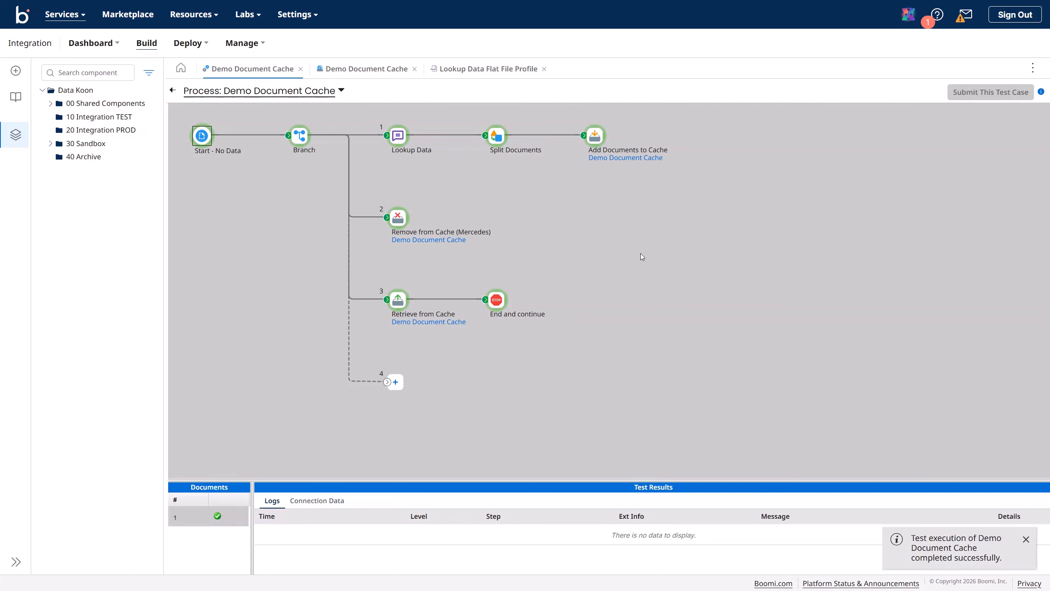
View the End and continue step's source document, compare its buyerId and buyerName with the spreadsheet's Mazda row, and leave test mode.
click(498, 301)
click(326, 501)
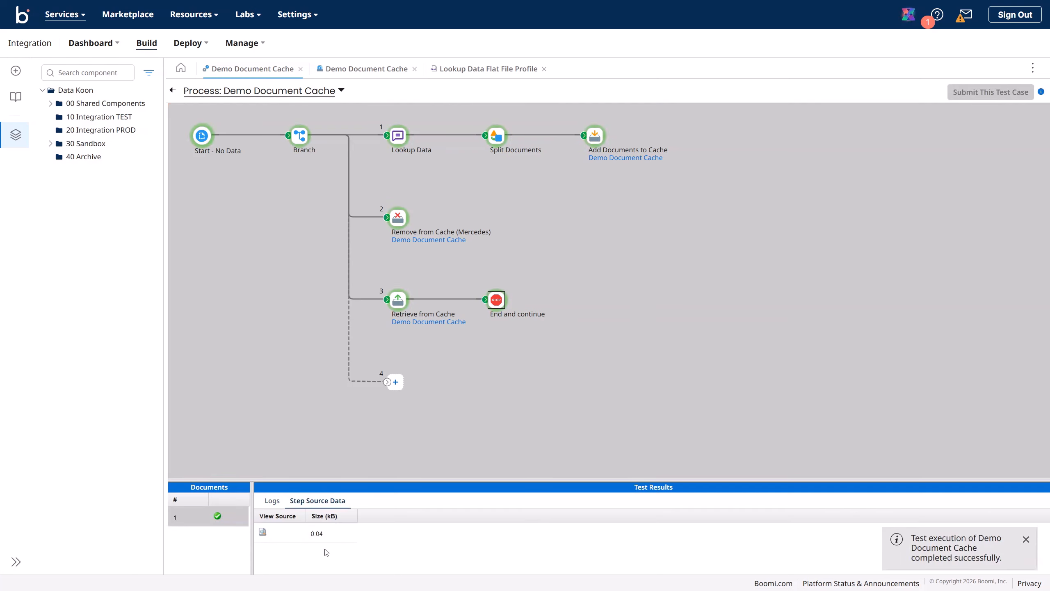
click(262, 532)
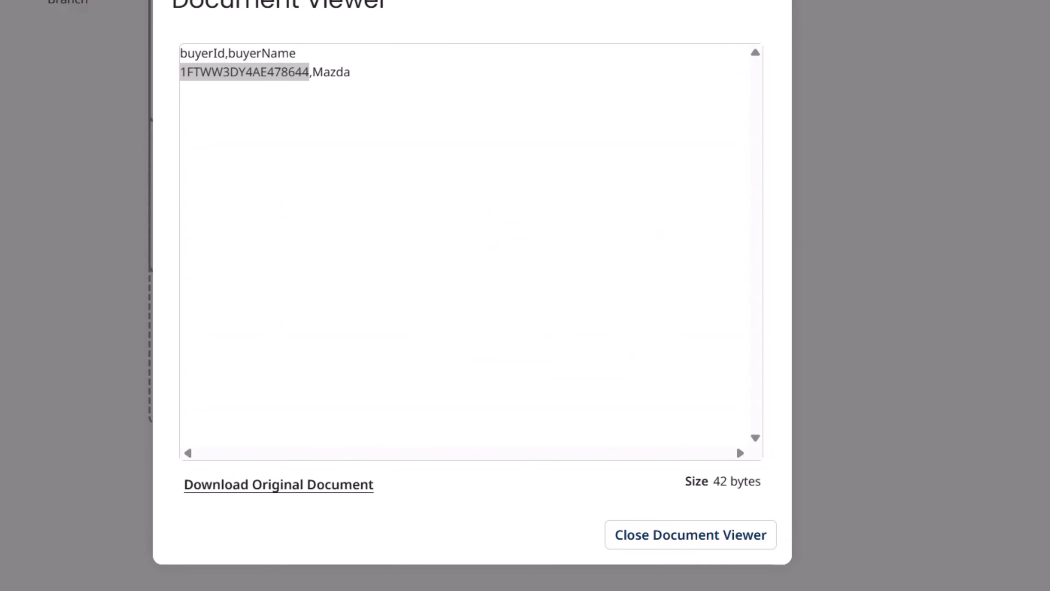
drag(1049, 2, 951, 1)
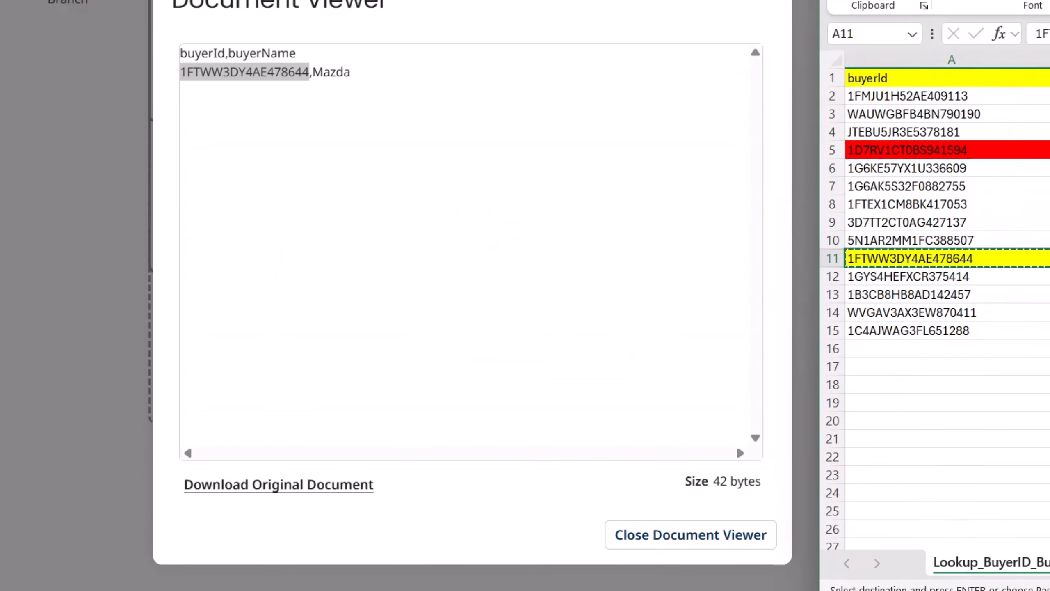
double_click(328, 72)
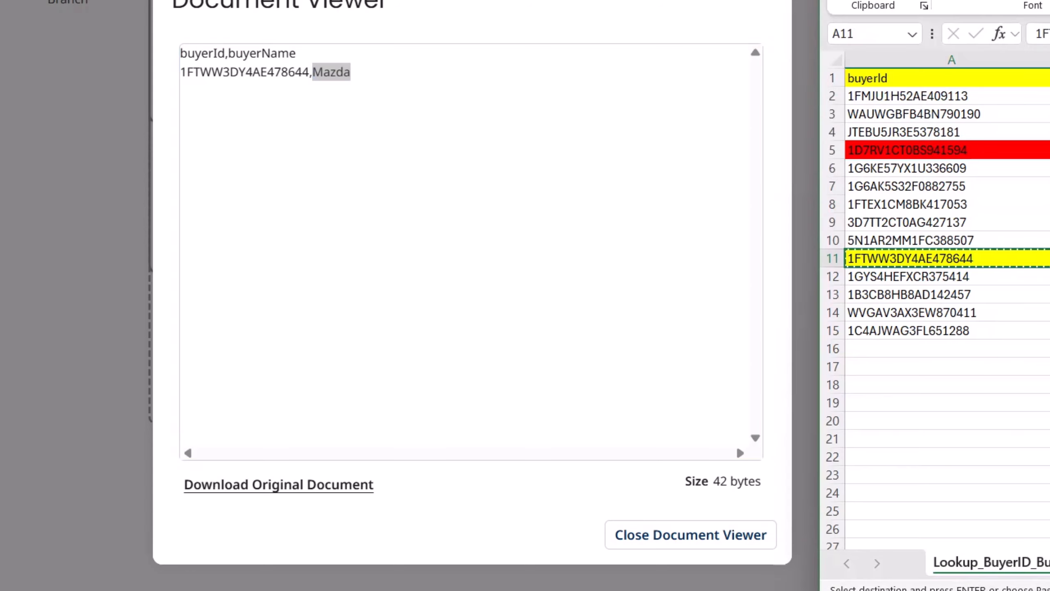
key(Right)
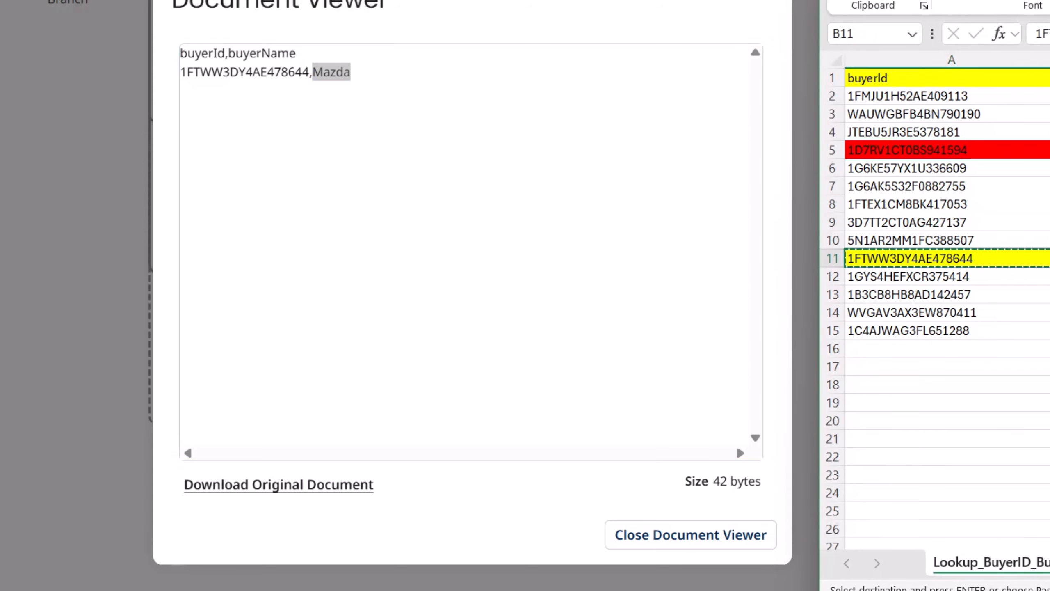
key(alt+Tab)
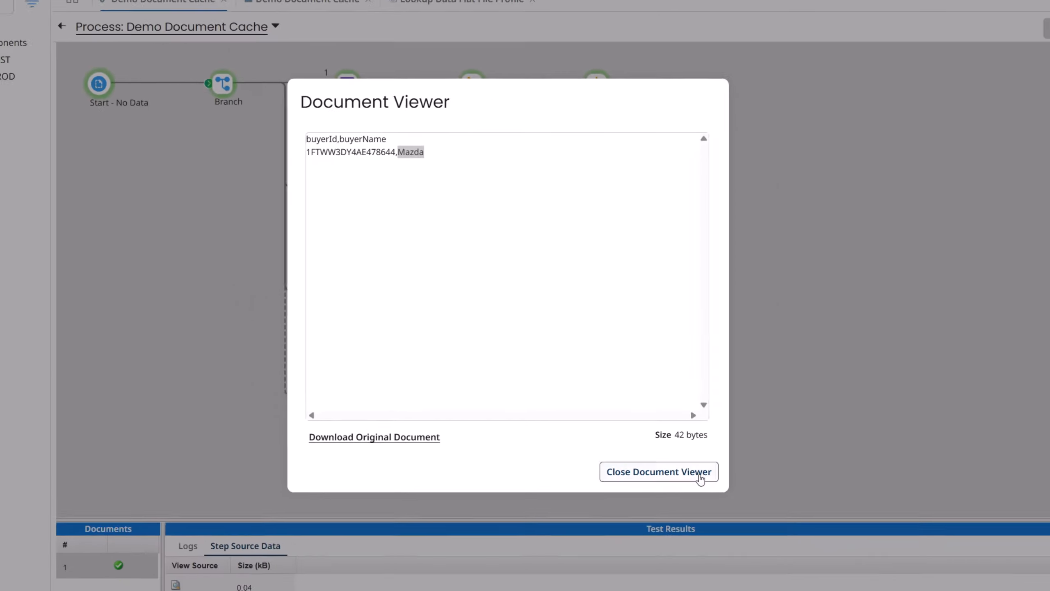
click(699, 538)
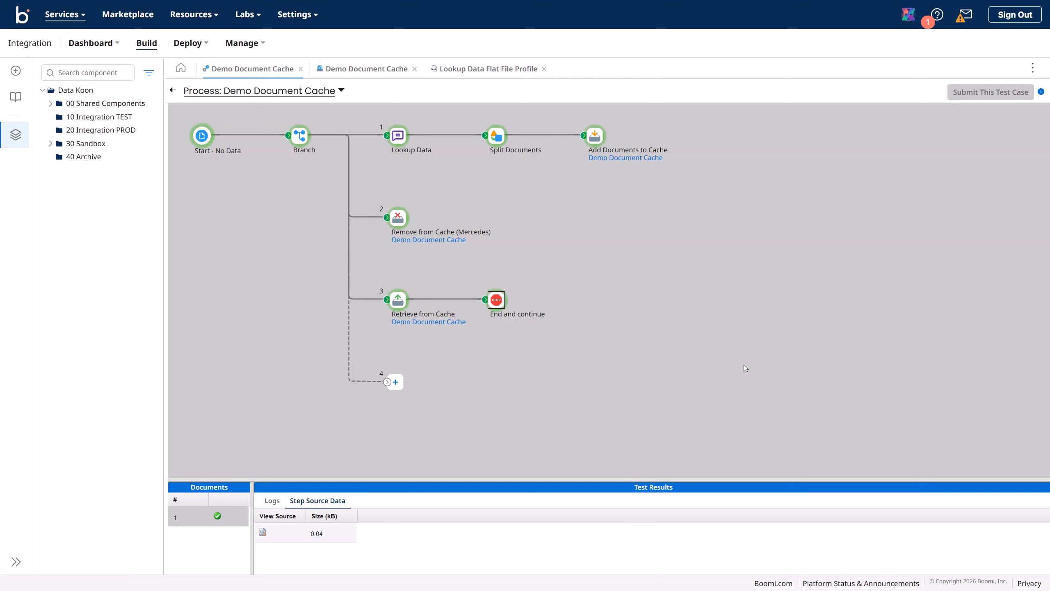
click(173, 91)
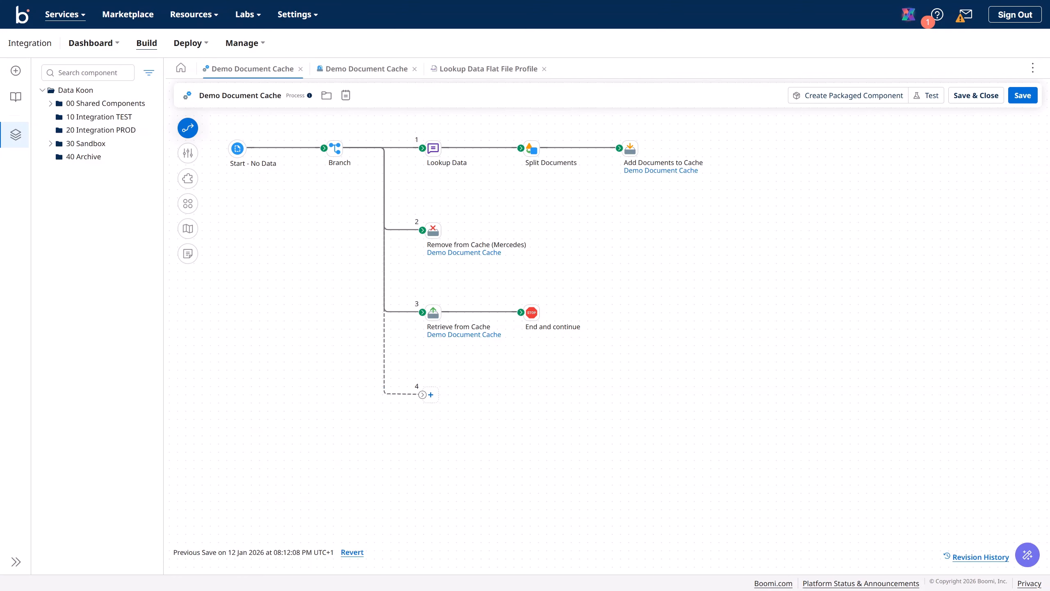